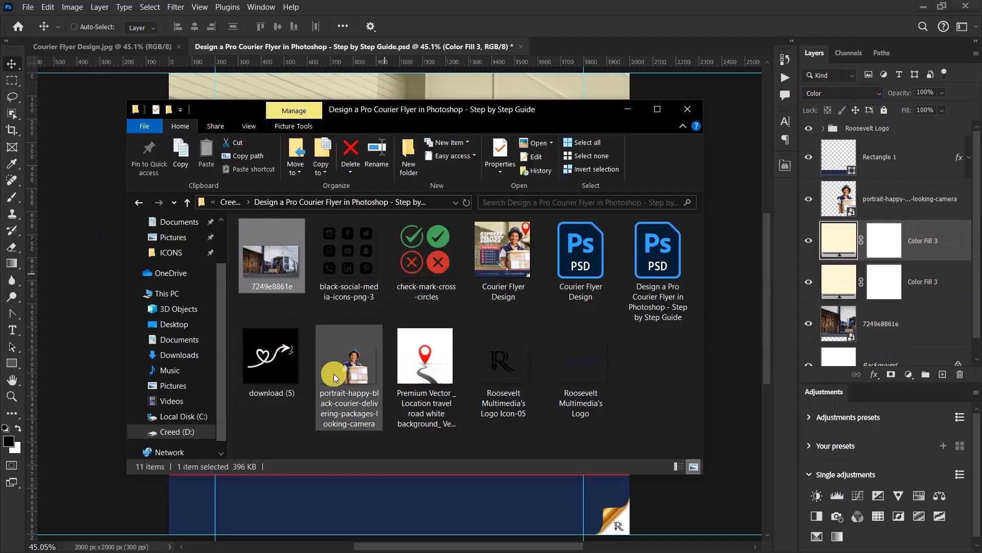
- Place the Premium Vector location-pin image behind the courier's head at the flyer's upper right, scaled to about 55.68%
drag(421, 361, 308, 242)
drag(587, 156, 570, 119)
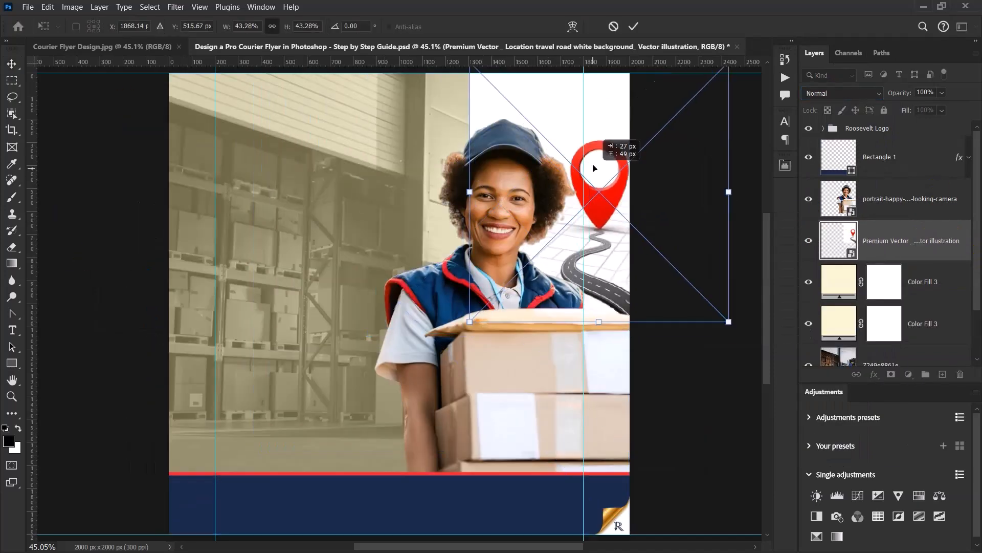
drag(705, 272, 753, 297)
scroll(561, 249, down, 4)
drag(466, 87, 454, 75)
scroll(584, 185, up, 5)
drag(563, 190, 563, 188)
scroll(563, 187, down, 2)
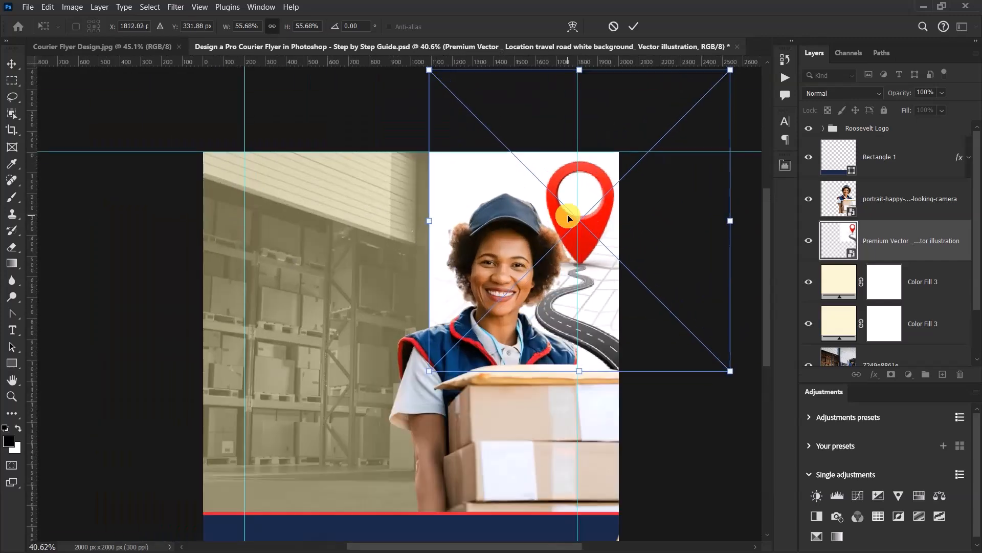
click(634, 26)
- Blend the location-pin layer with Multiply and add a layer mask, painting away its edge beside the courier with a large black soft brush
click(842, 93)
click(844, 149)
click(891, 374)
click(9, 441)
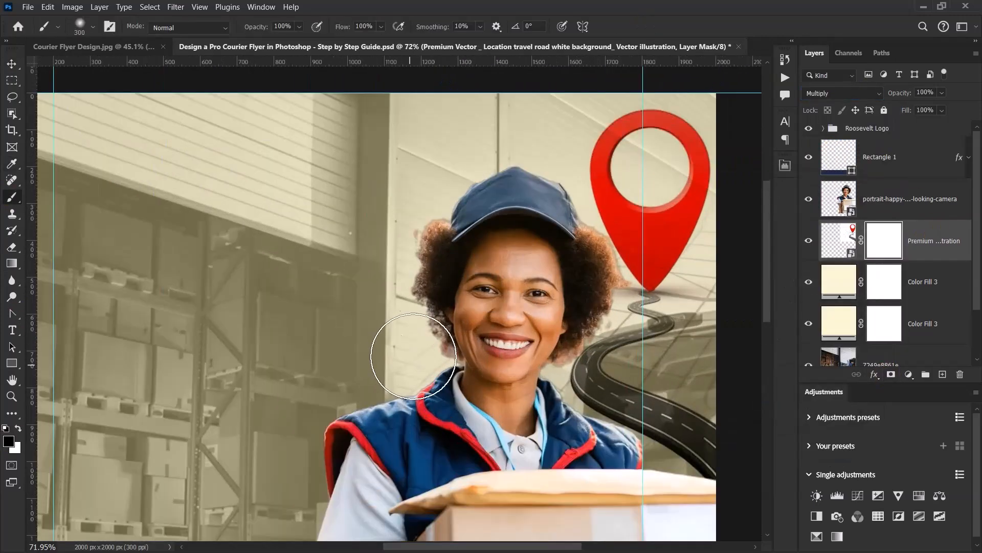
drag(405, 351, 499, 219)
click(808, 241)
key(ctrl+0)
- Add a Curves adjustment above the courier portrait layer and adjust its curve
click(896, 197)
click(858, 494)
drag(660, 326, 717, 276)
click(641, 346)
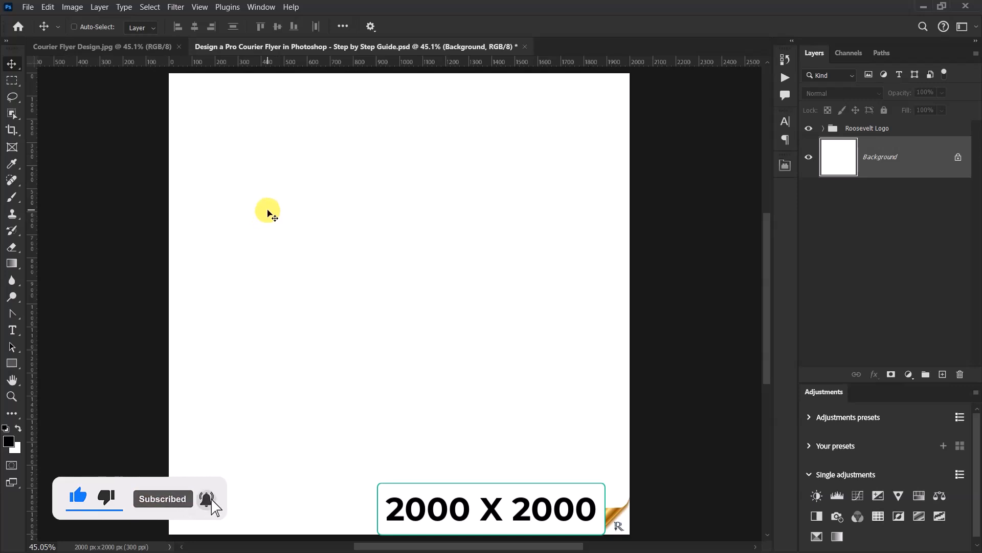
- Examine the finished Courier Flyer Design image and the project folder's image assets in File Explorer, ending back in the blank flyer document
click(125, 48)
click(393, 47)
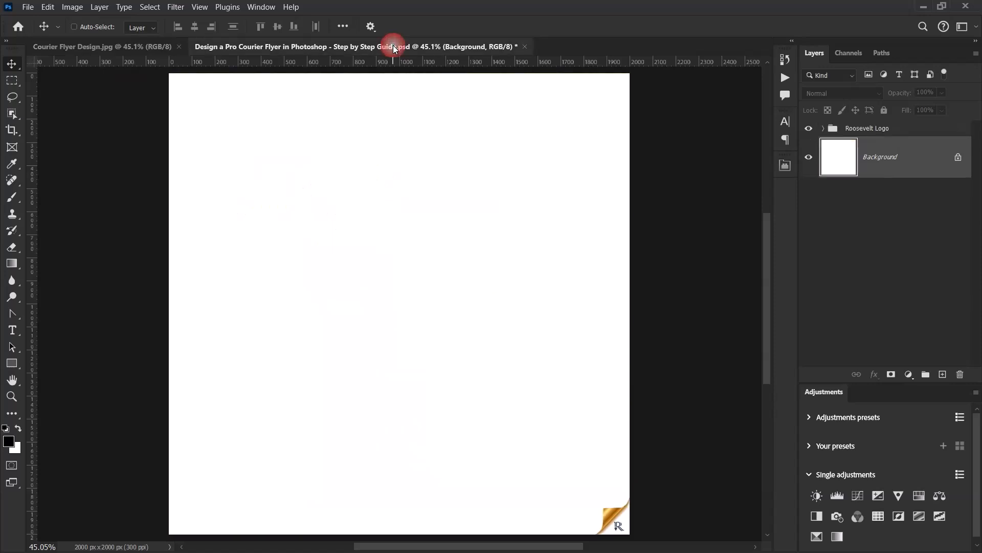
key(alt+Tab)
key(alt+Tab)
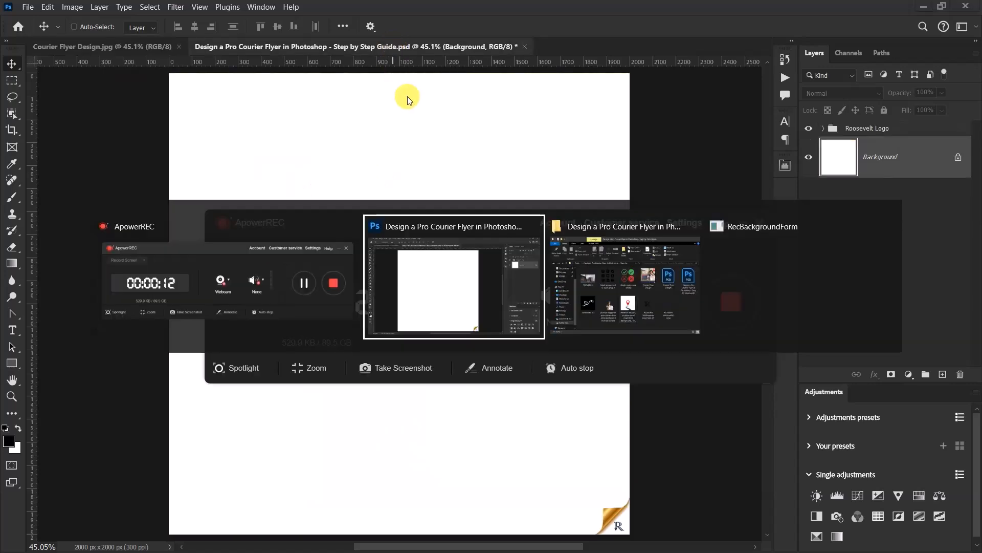
click(631, 253)
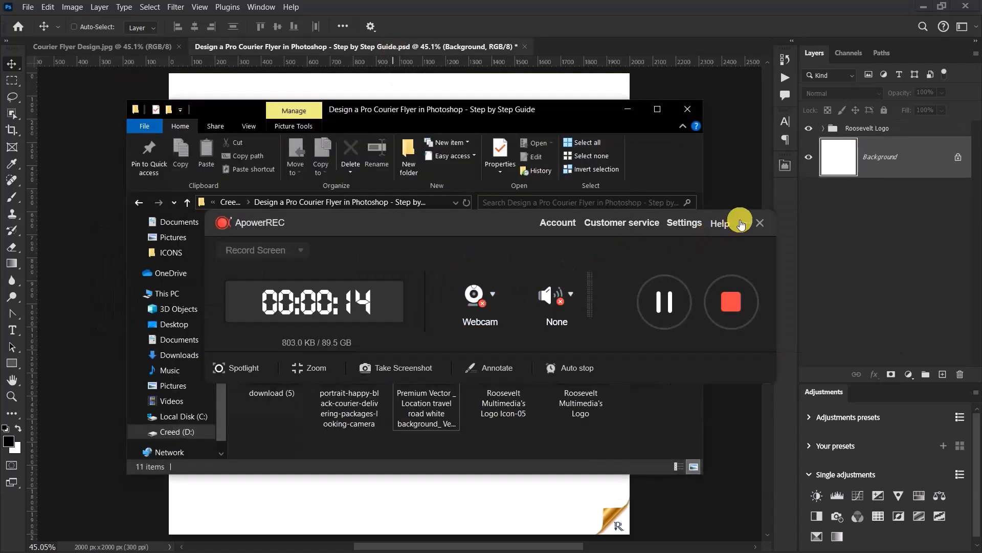
click(718, 225)
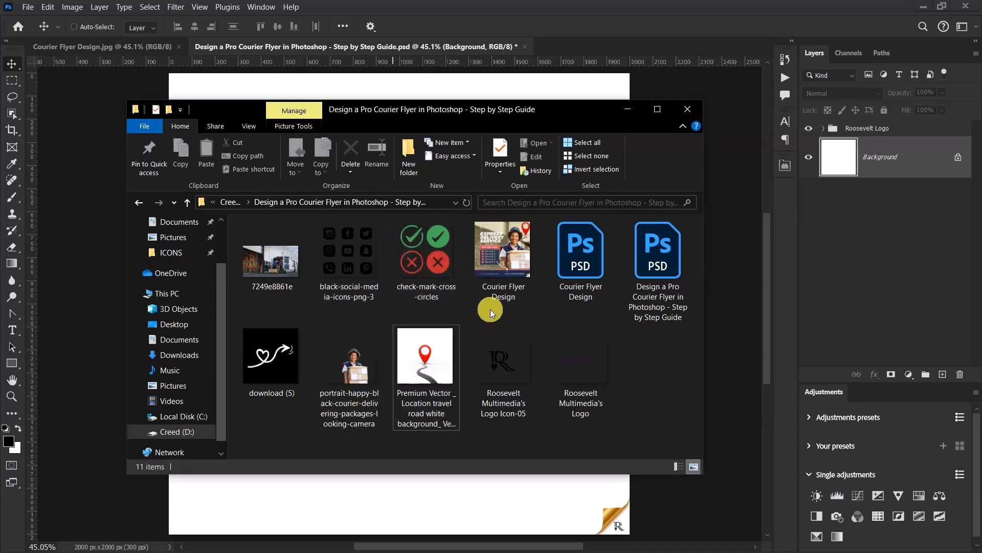
click(626, 108)
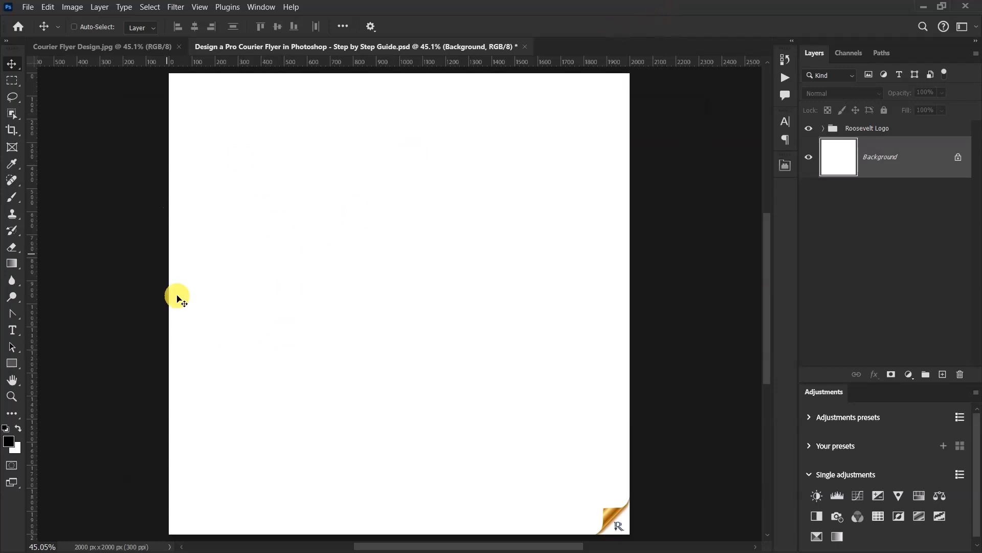
- Create a guide layout with one column, one row, 200 px left and right margins, and 0 px top and bottom margins
click(201, 6)
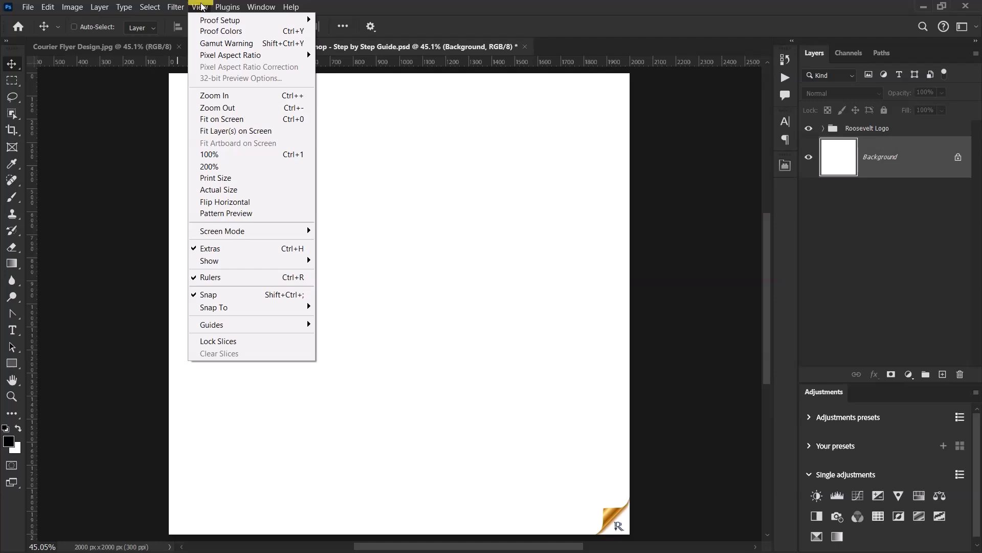
mouse_move(251, 323)
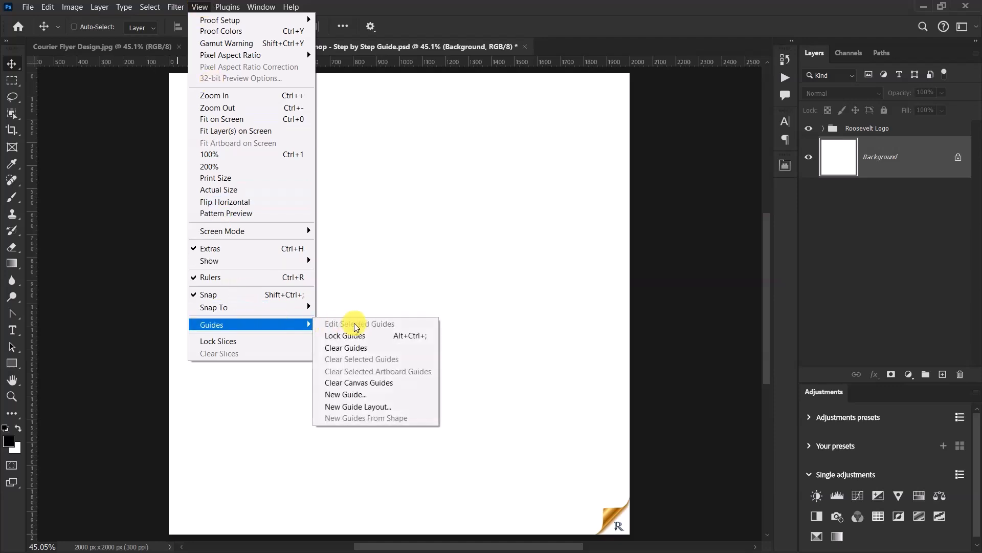
click(364, 407)
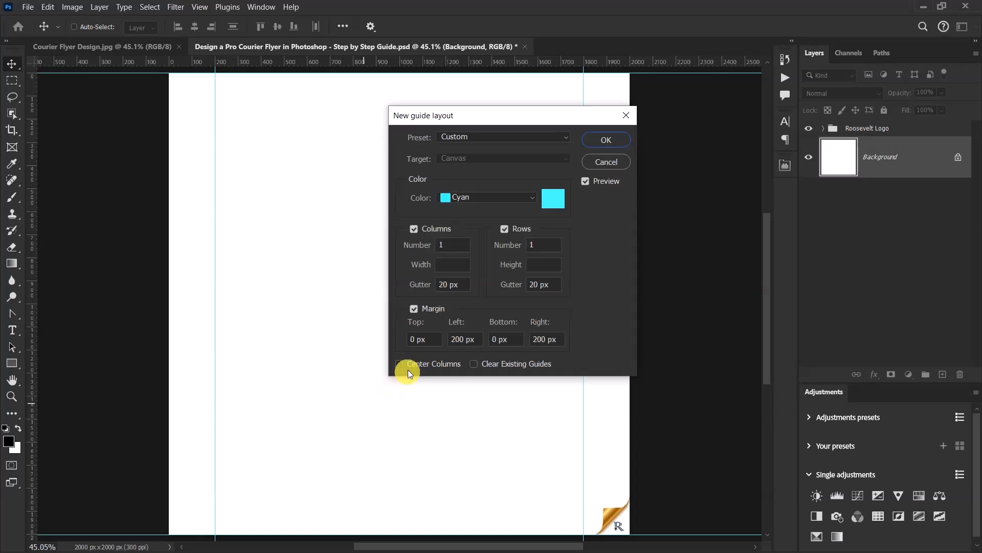
drag(458, 248, 385, 248)
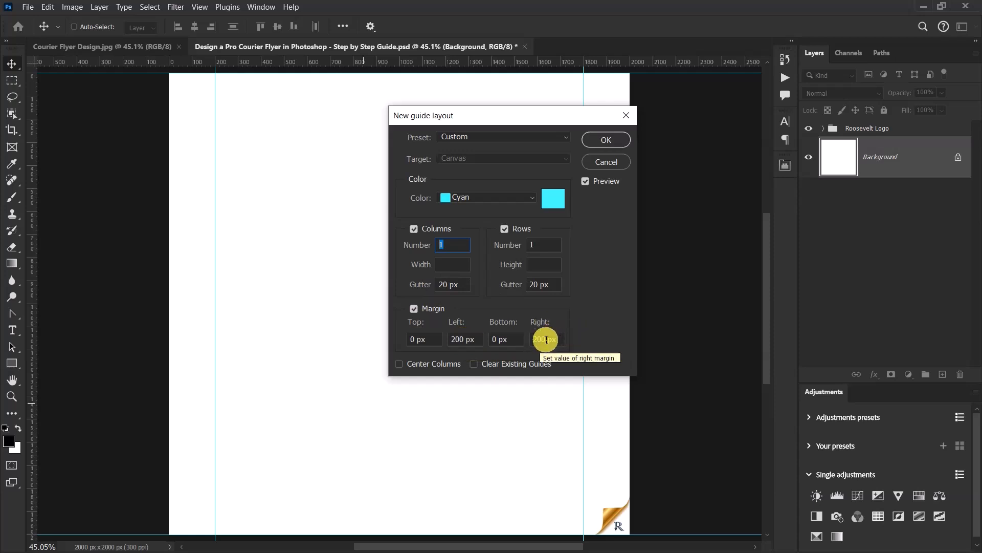
click(593, 140)
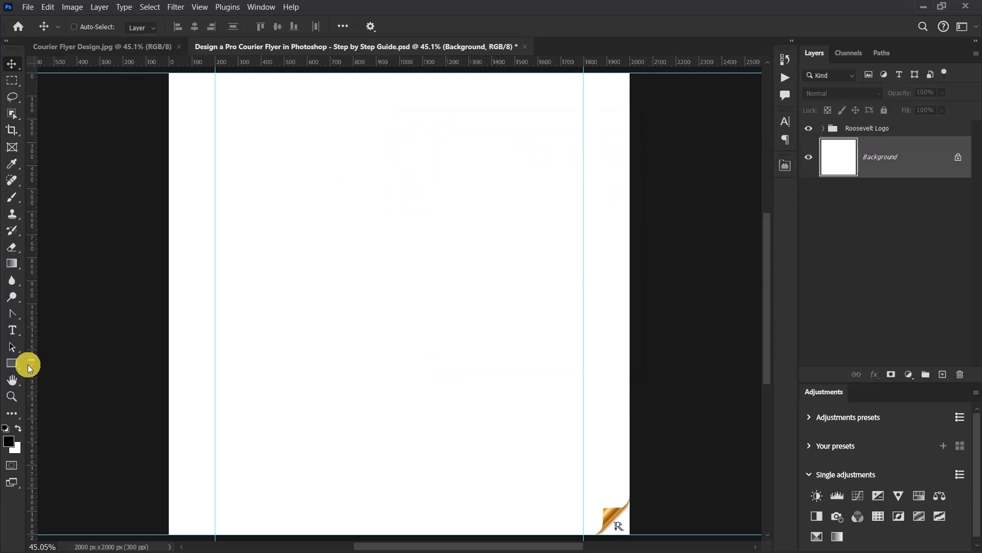
- Draw a rectangle about 2031 by 224 px across the full width of the canvas bottom, behind the logo corner
click(11, 363)
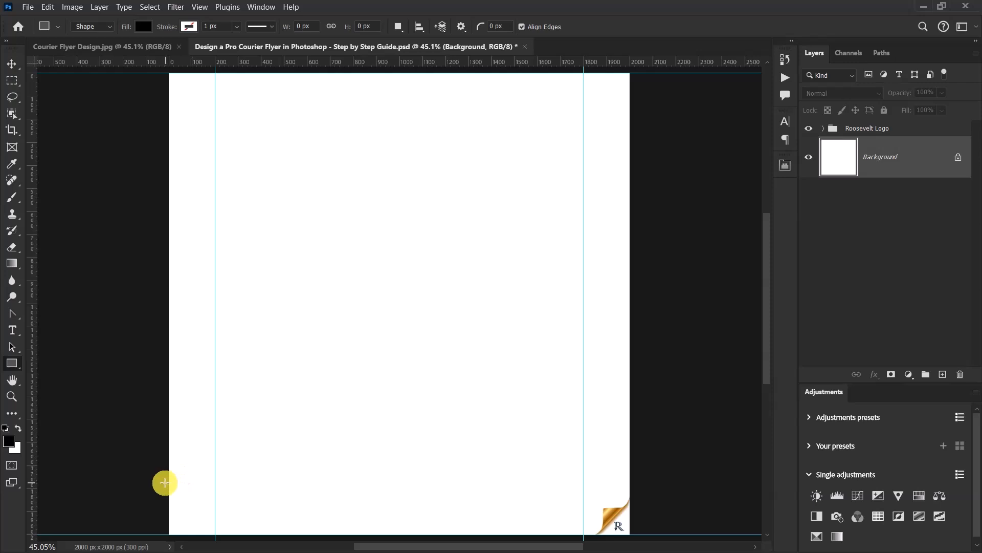
drag(163, 482, 633, 478)
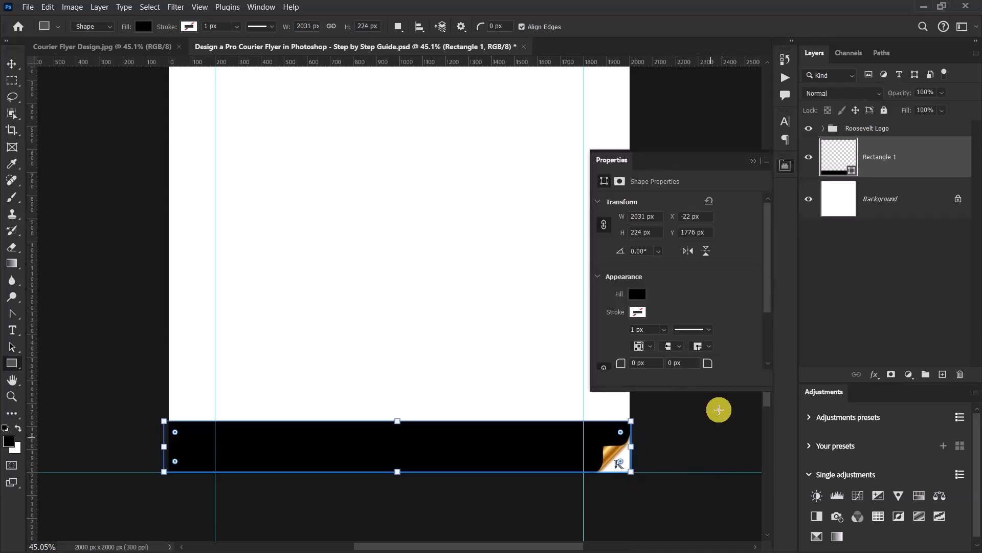
click(754, 162)
click(12, 63)
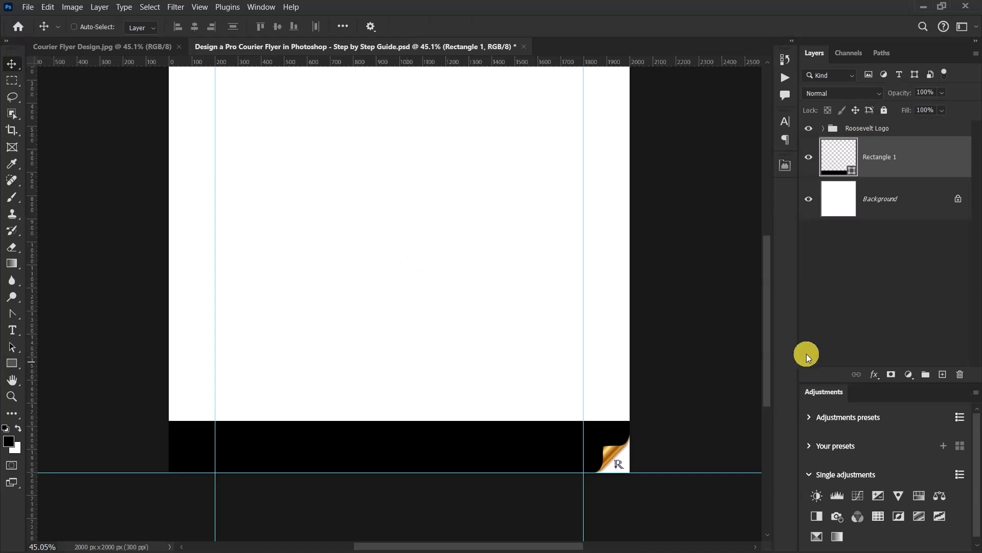
- Set the bottom rectangle's fill colour to 1c2a4e
double_click(853, 172)
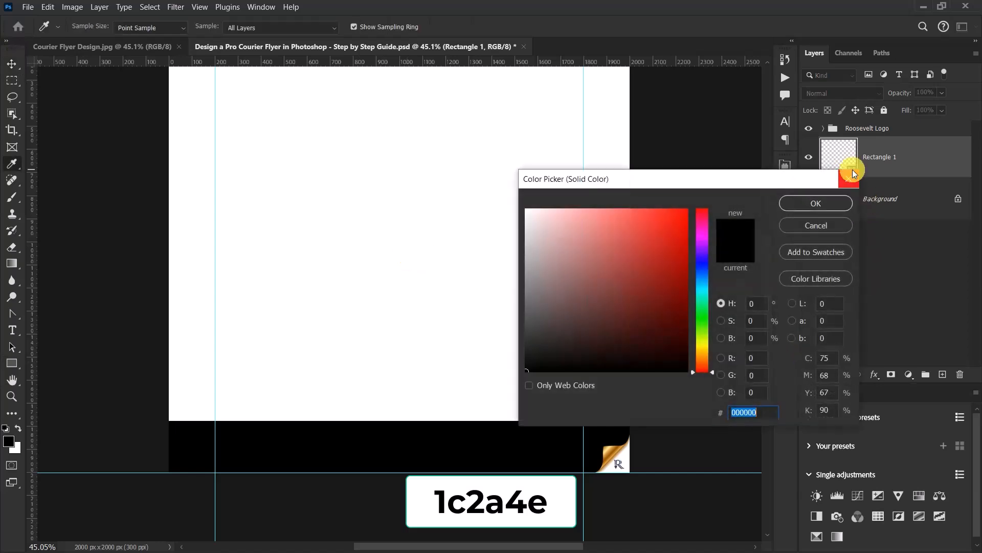
text(1c2)
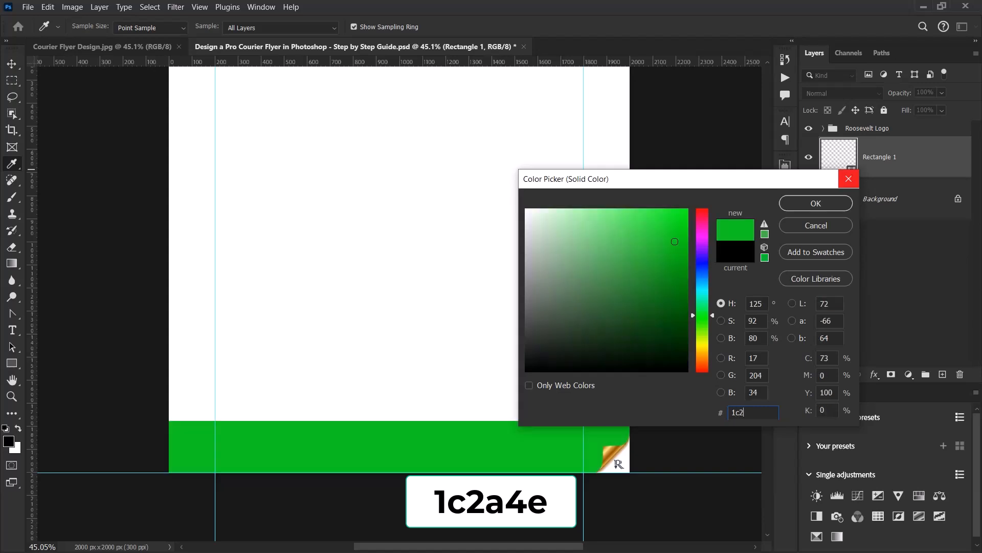
text(a4e)
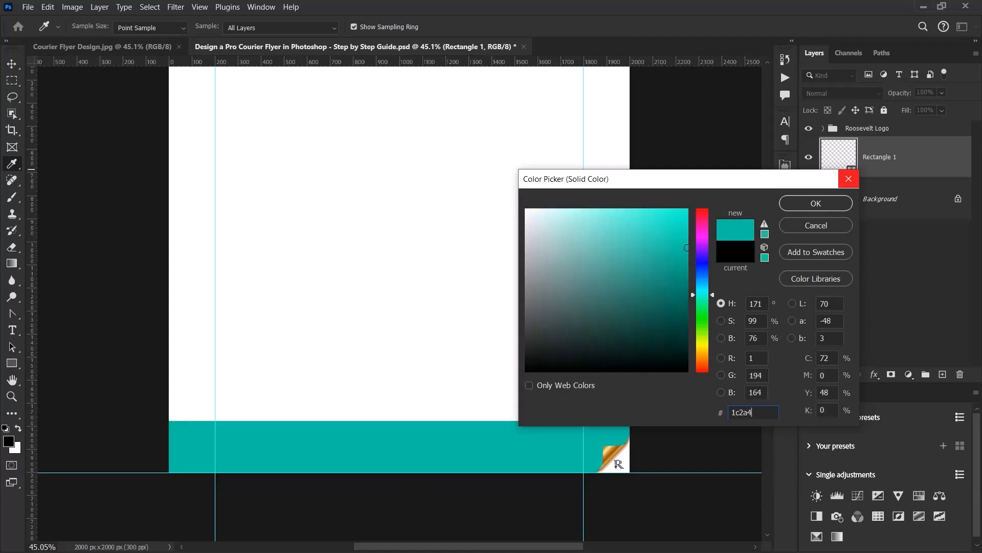
click(825, 204)
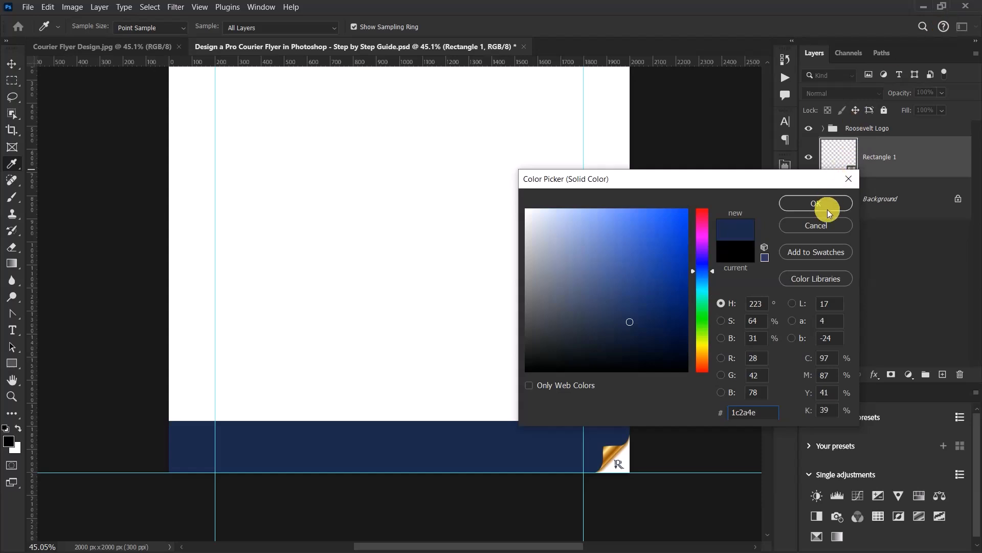
key(v)
- Make the navy bottom bar slightly taller by transforming its top edge upward
scroll(387, 453, down, 2)
scroll(387, 453, up, 2)
key(ctrl+t)
drag(395, 419, 397, 410)
click(634, 26)
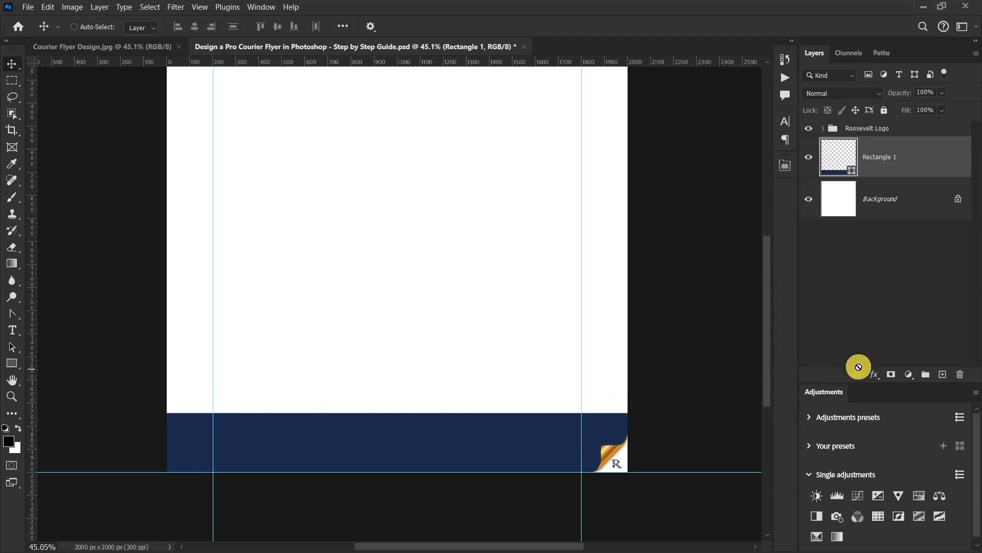
- Add a 15 px outside Stroke effect in colour e72338 to the navy bottom bar
click(874, 374)
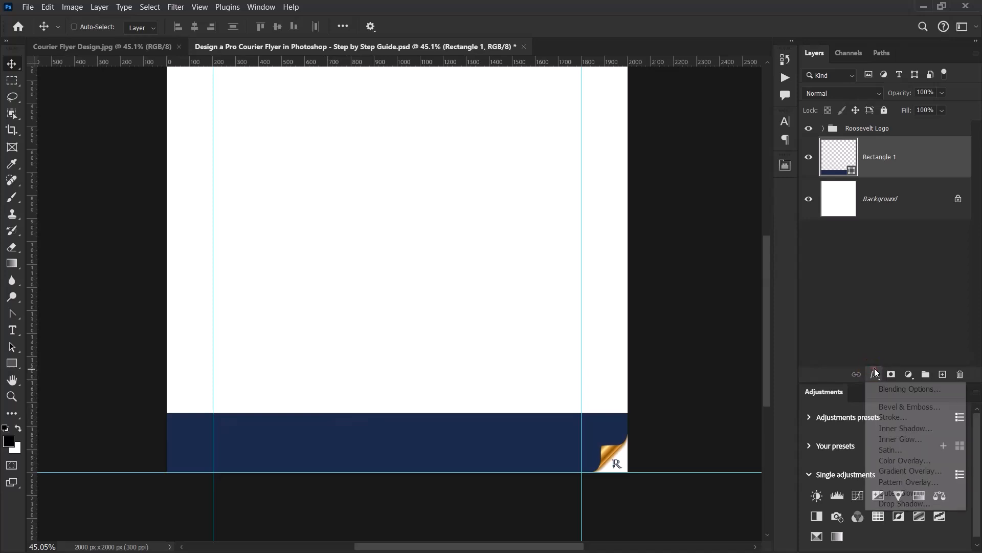
click(899, 417)
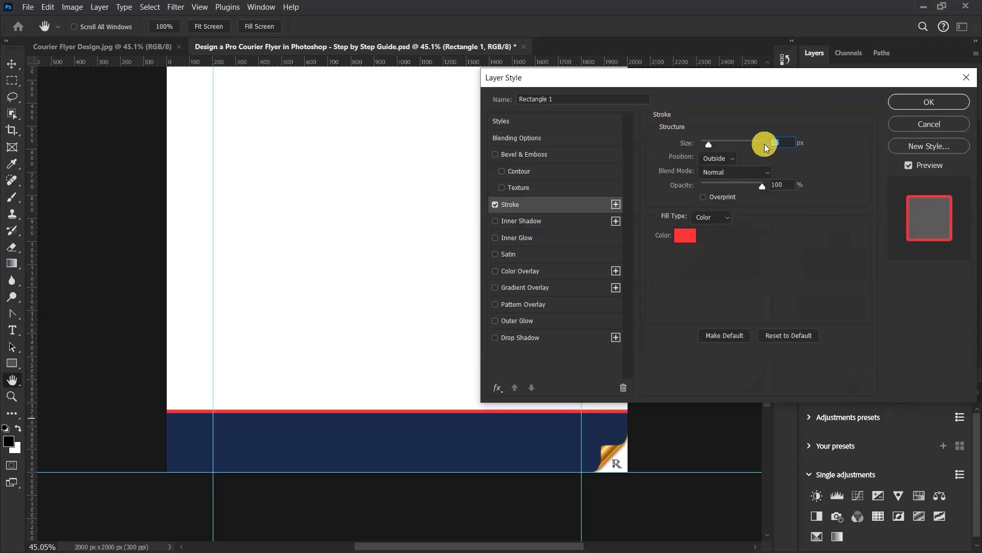
click(717, 159)
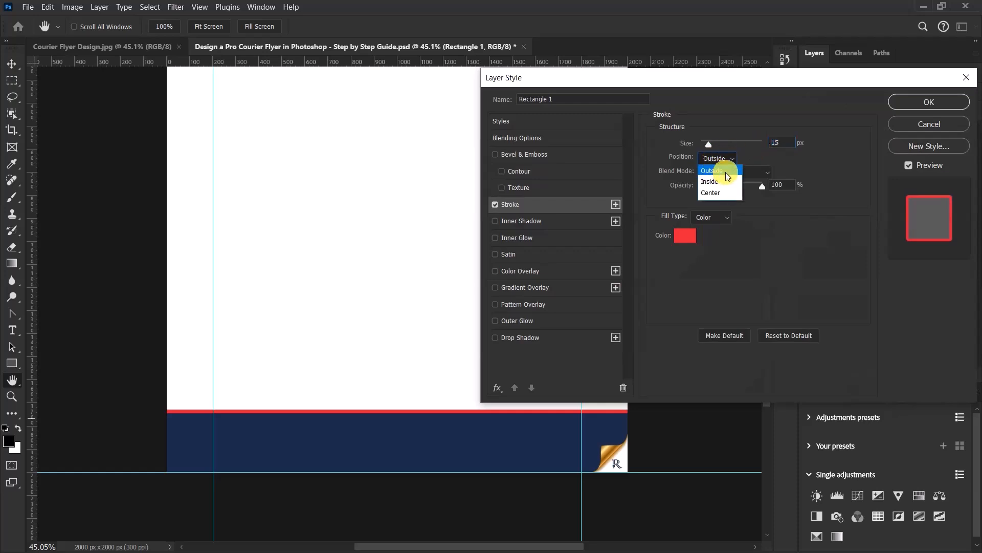
click(804, 241)
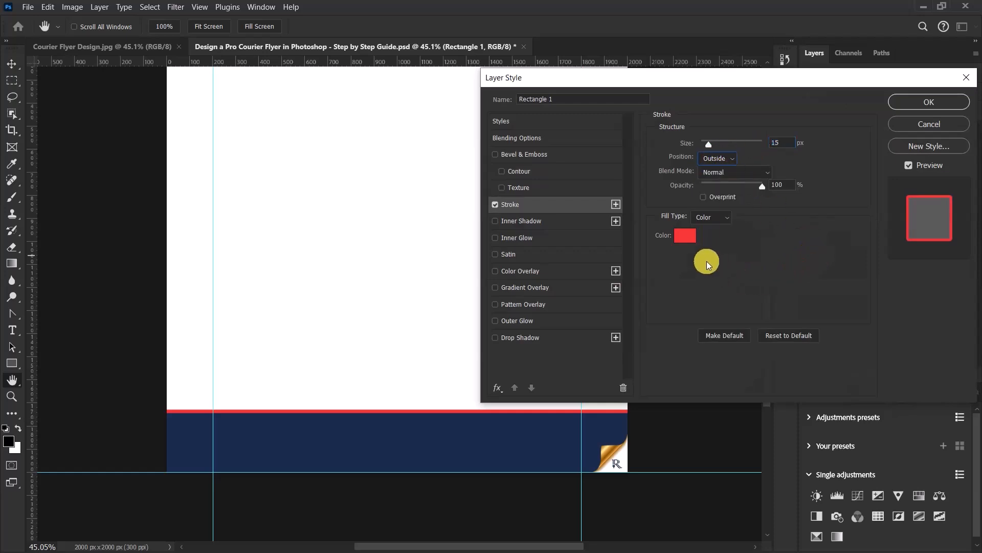
click(688, 236)
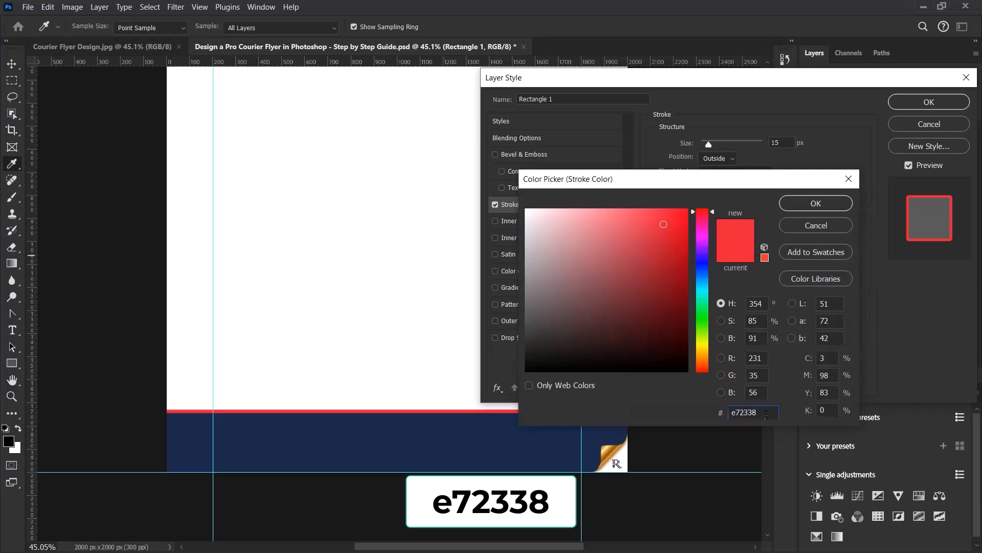
click(797, 208)
click(924, 110)
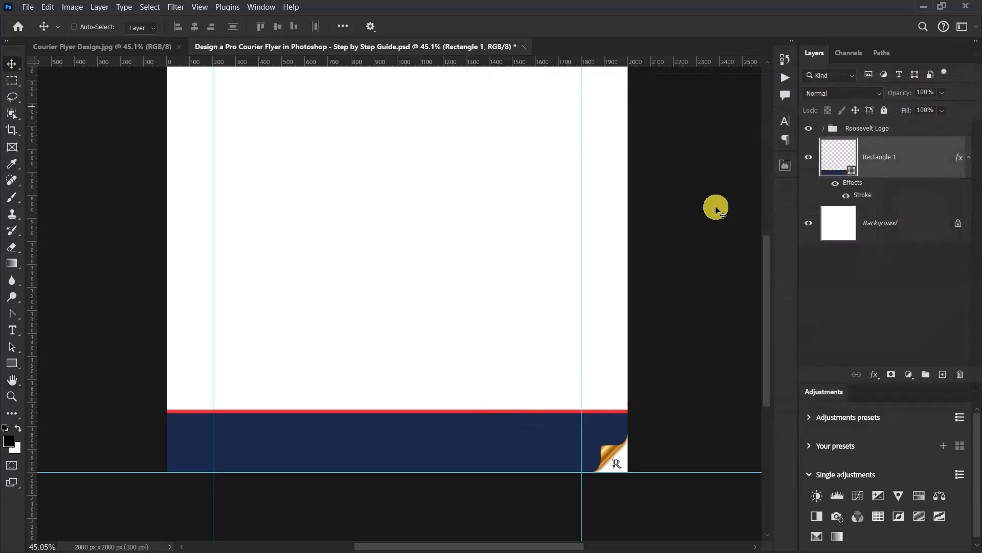
scroll(450, 384, up, 2)
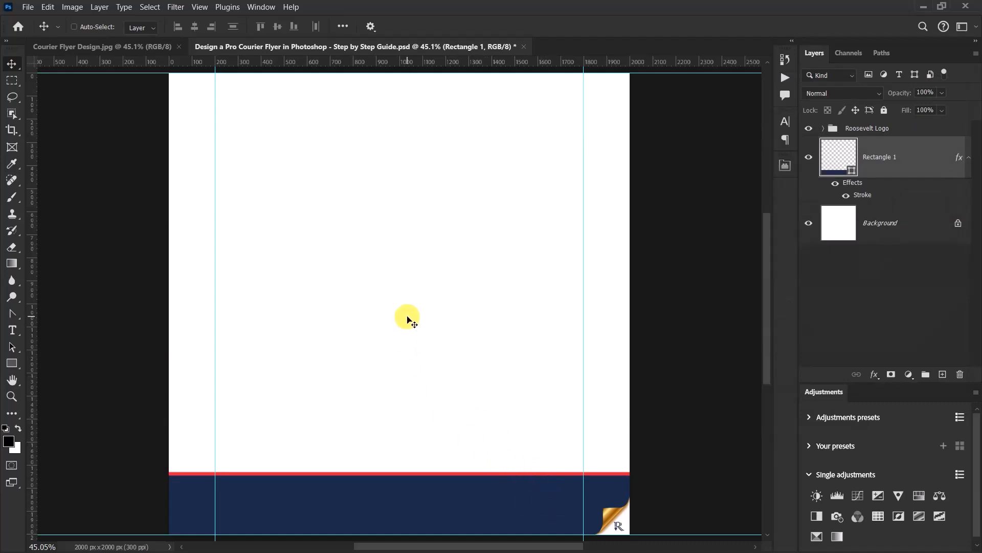
- Place the portrait-happy-black-courier-delivering-packages-looking-camera image from the project folder onto the flyer
key(alt+Tab)
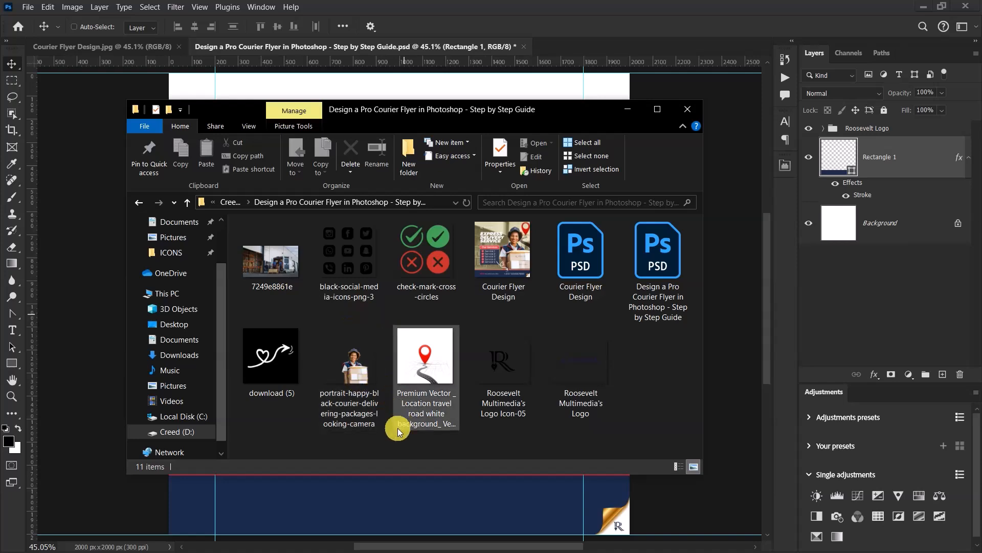
click(360, 365)
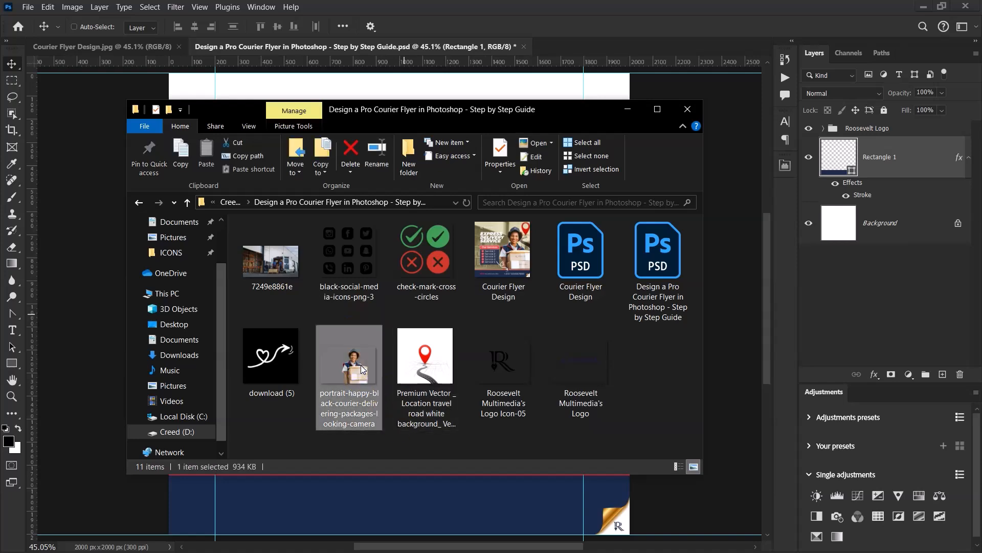
drag(361, 364, 77, 259)
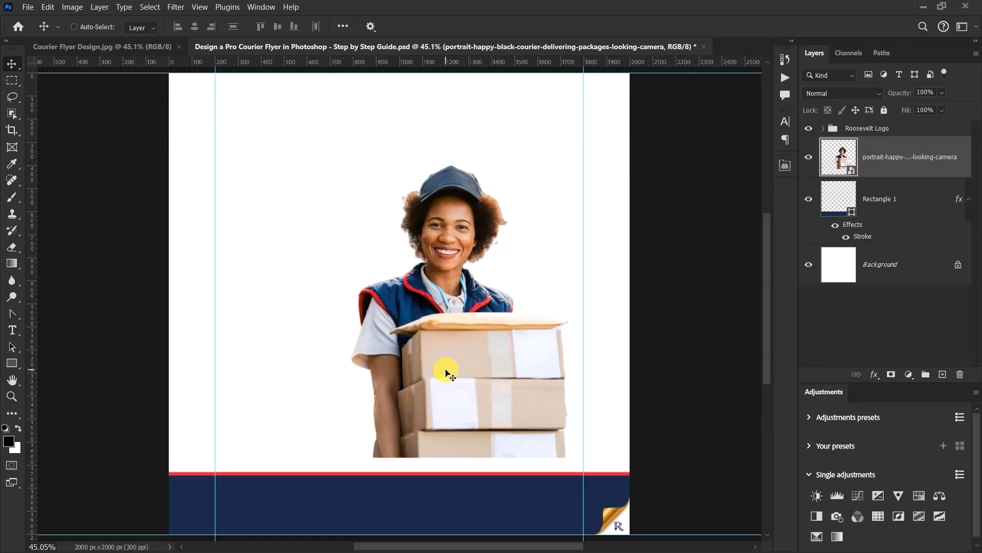
- Enlarge the courier portrait about its centre until it overlaps the bottom bar, and collapse the Rectangle 1 layer's effects list
key(ctrl+t)
drag(407, 152, 465, 111)
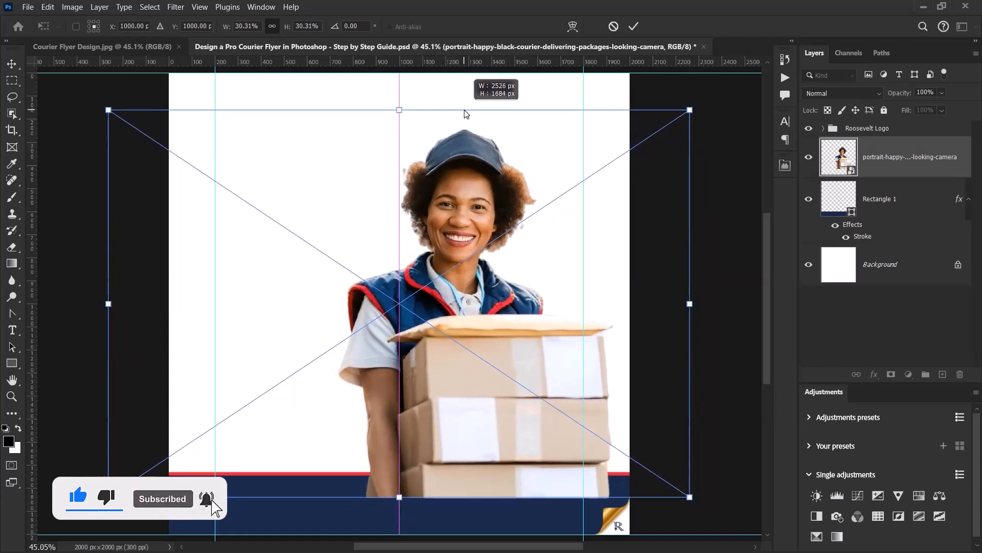
drag(689, 110, 696, 105)
click(646, 31)
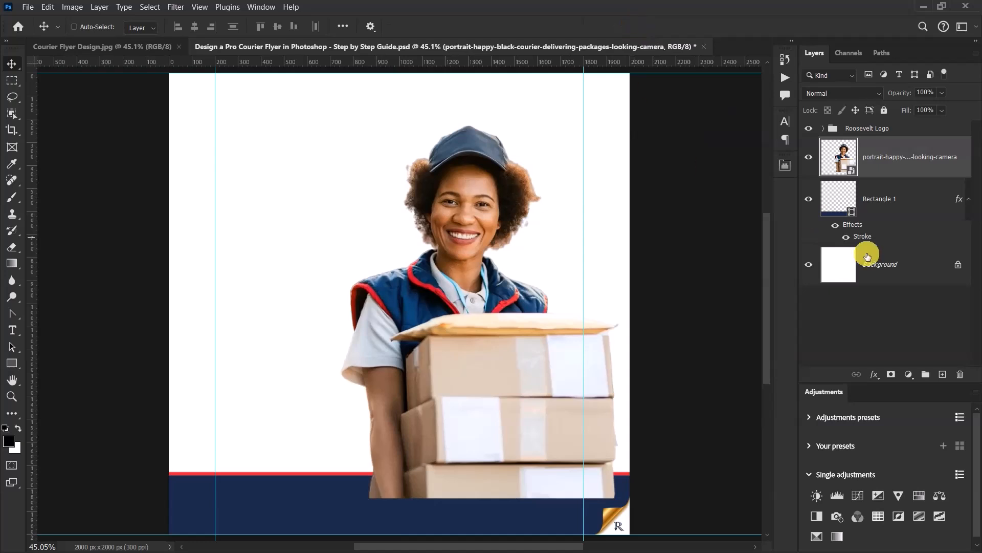
click(968, 202)
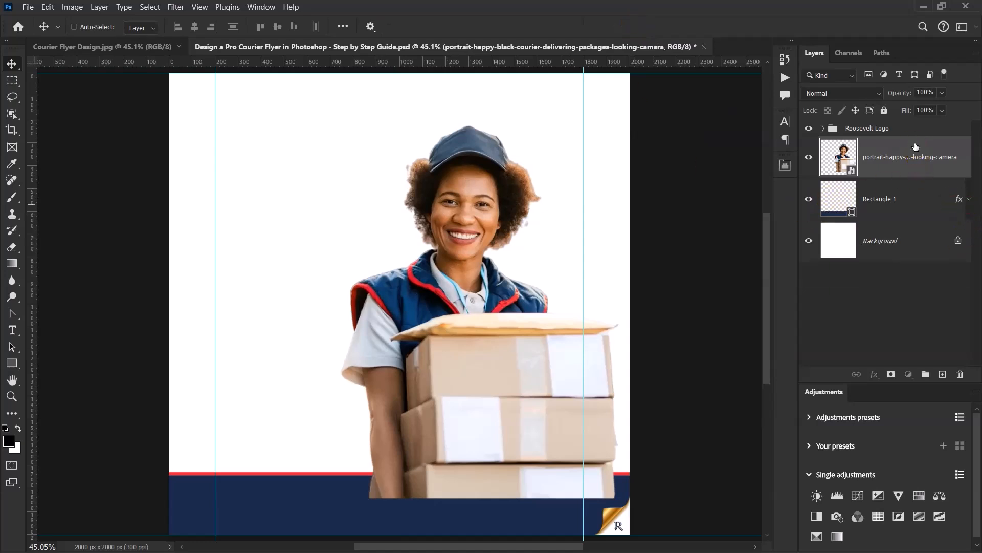
- Move the courier portrait layer beneath Rectangle 1 and shift the portrait toward the flyer's right edge
drag(915, 146, 914, 208)
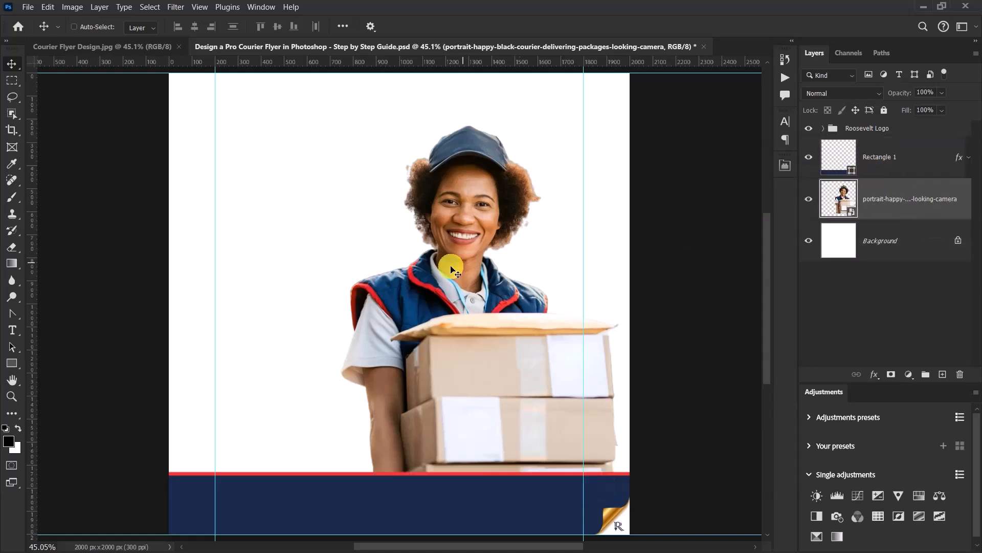
drag(458, 262, 499, 262)
click(500, 258)
- Scale the courier portrait to 31% about its centre and shift it slightly to the left
key(ctrl+t)
drag(730, 102, 739, 98)
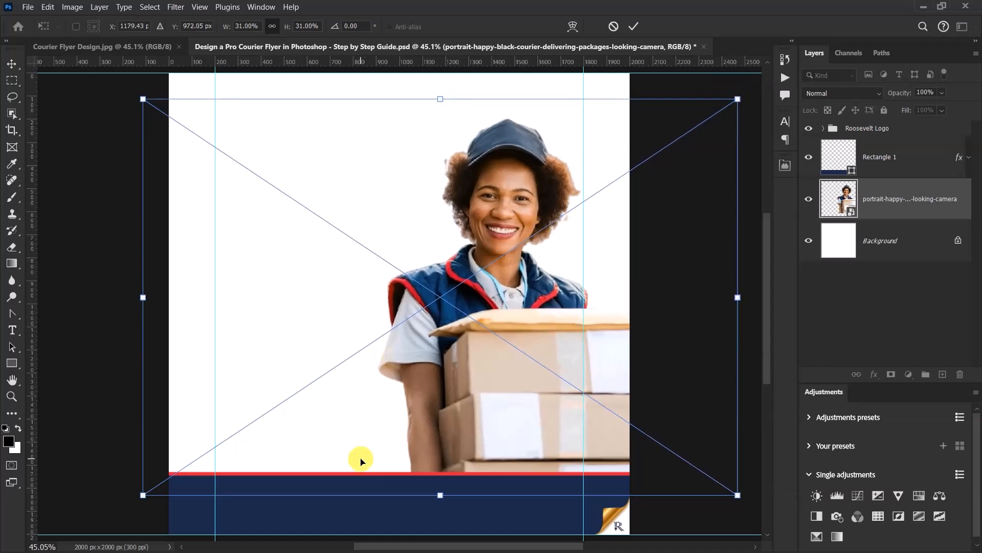
drag(432, 345, 429, 346)
key(Return)
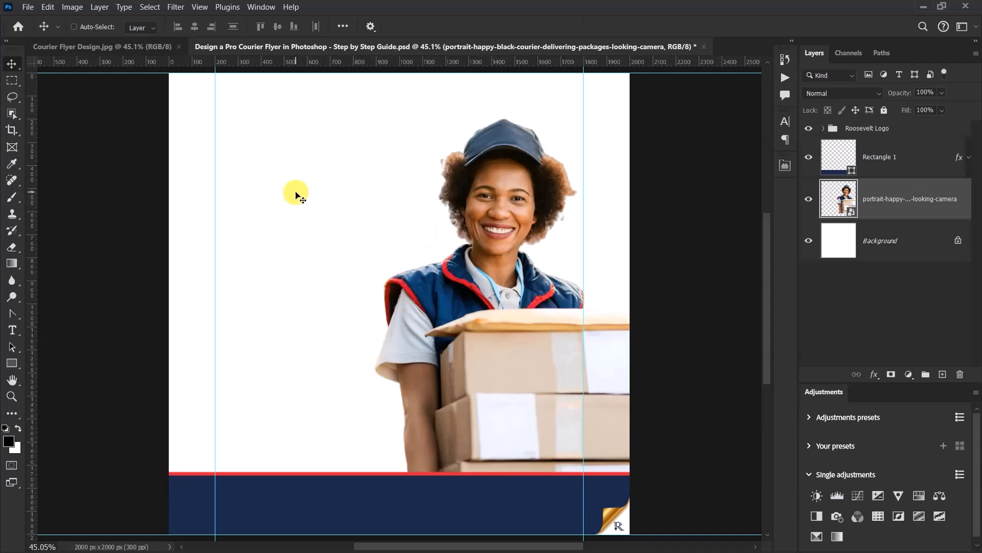
- Place the 7249e8861e warehouse photo from the project folder onto the flyer
key(alt+Tab)
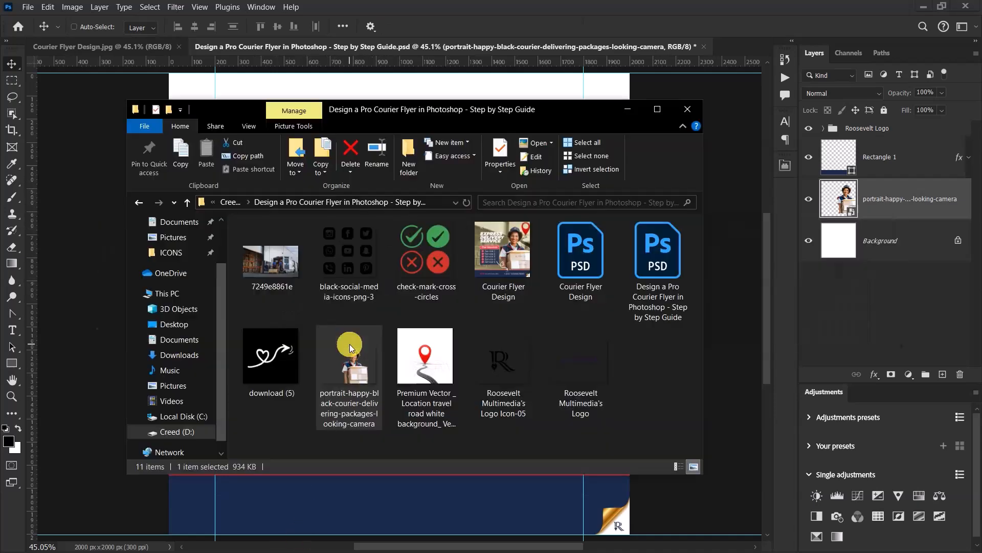
click(274, 263)
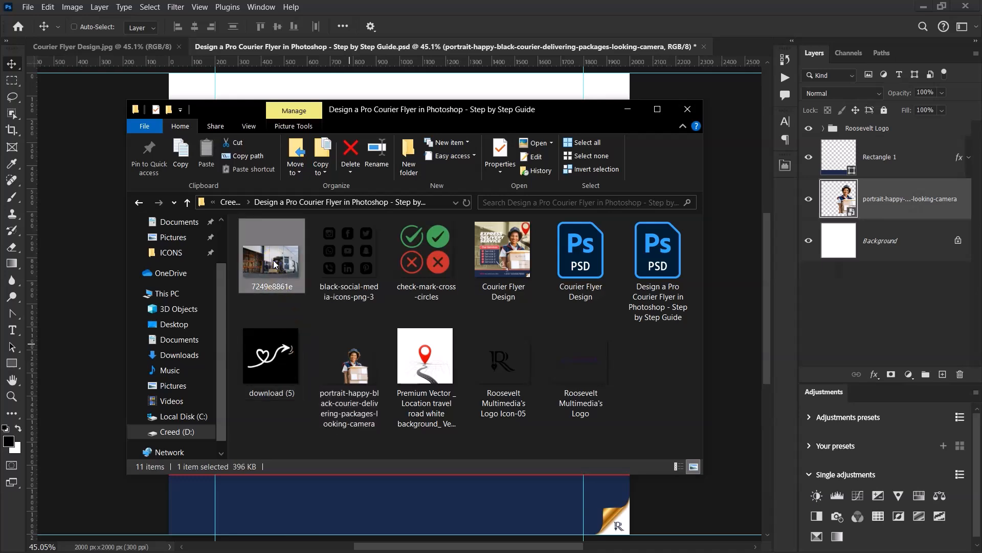
drag(214, 290, 86, 214)
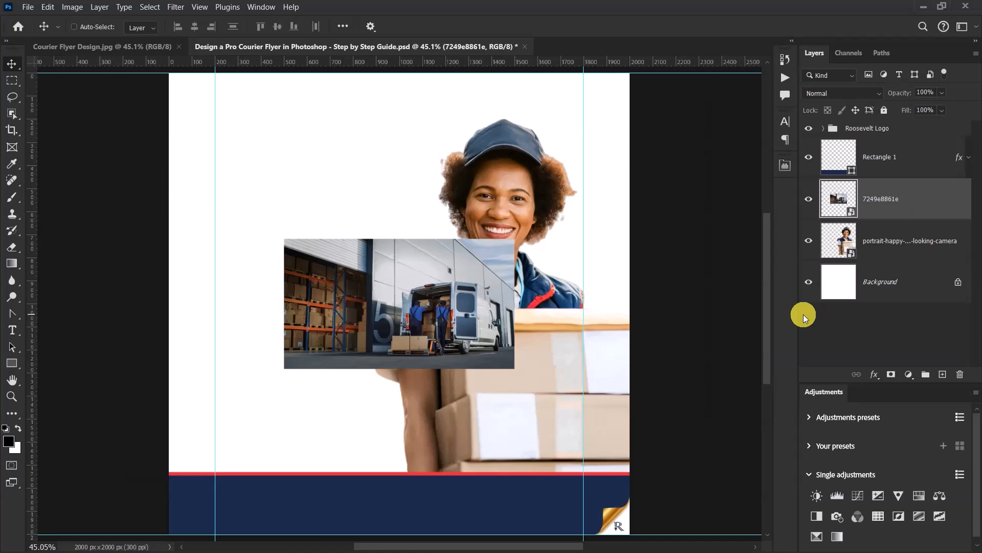
- Enlarge the warehouse photo to 314.5% to cover the area above the bottom bar, and shift it right about 456 px
key(ctrl+t)
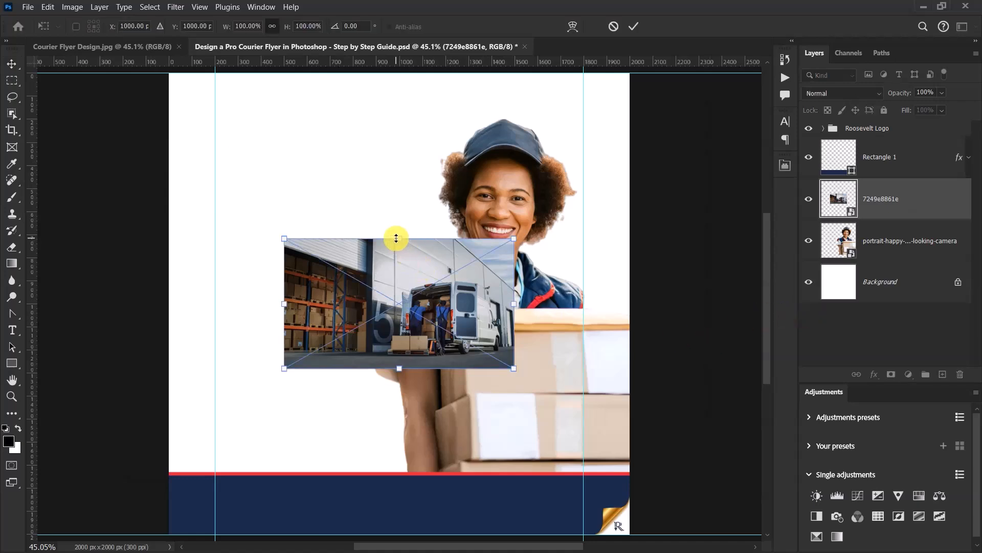
drag(397, 238, 414, 76)
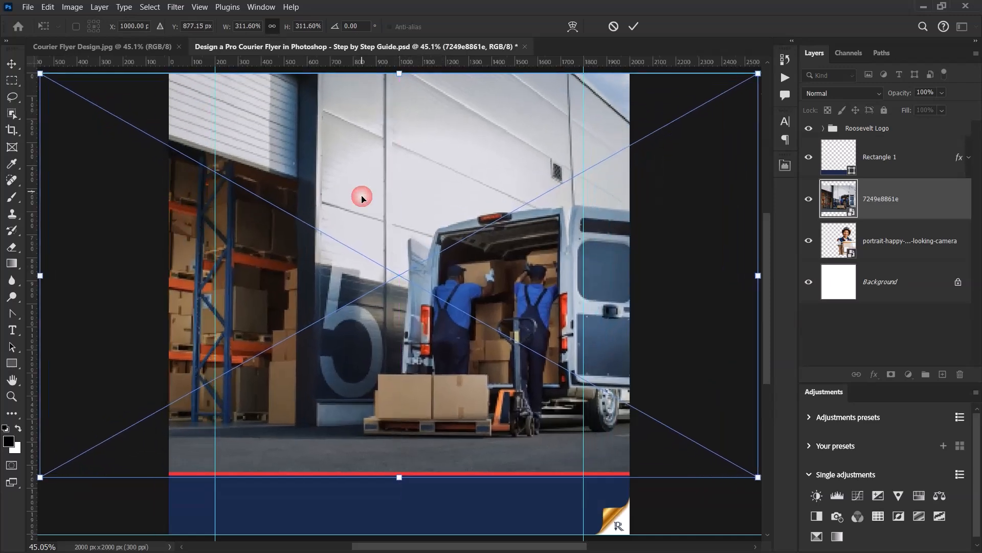
scroll(361, 193, down, 2)
drag(690, 94, 696, 95)
drag(329, 226, 413, 223)
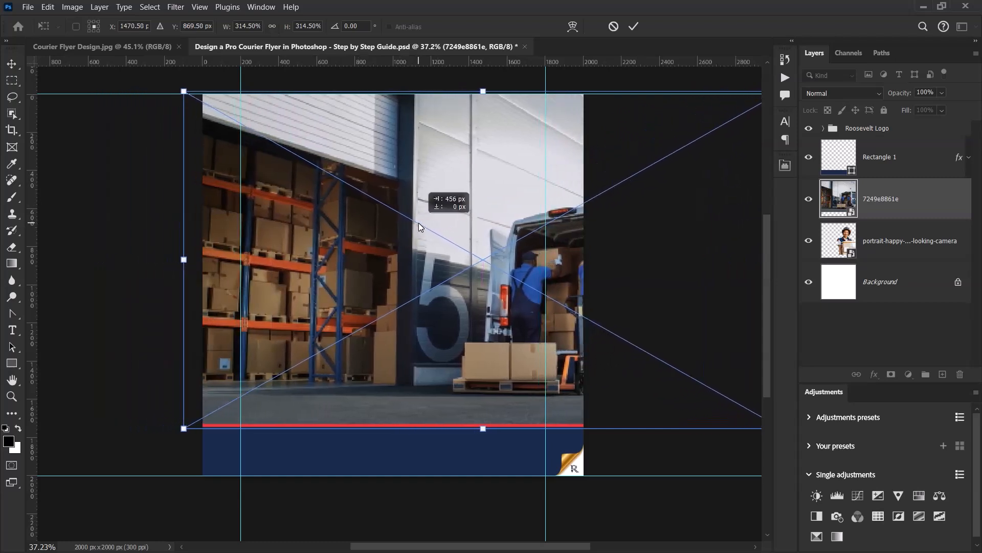
click(635, 29)
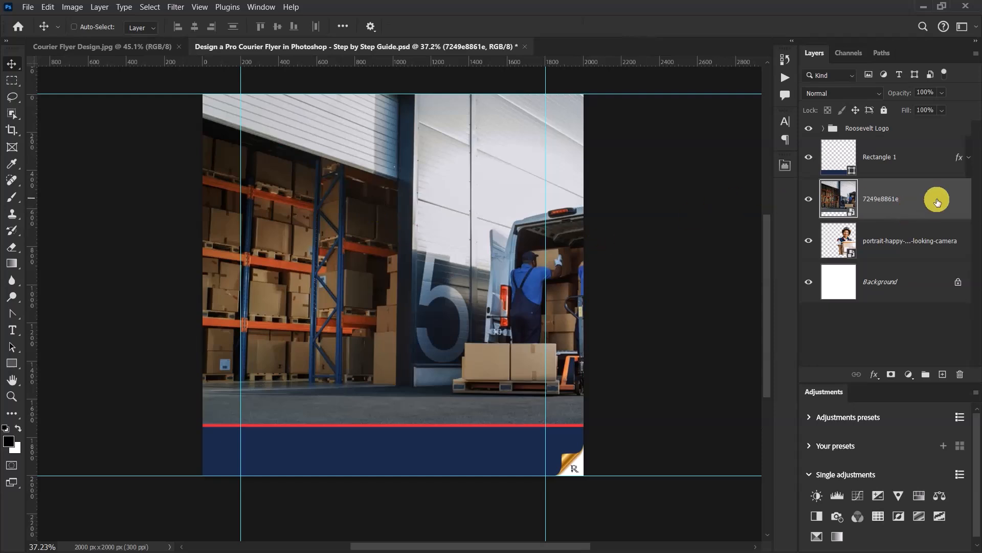
- Move the 7249e8861e warehouse photo layer beneath the courier portrait and set its opacity to 60%
click(909, 197)
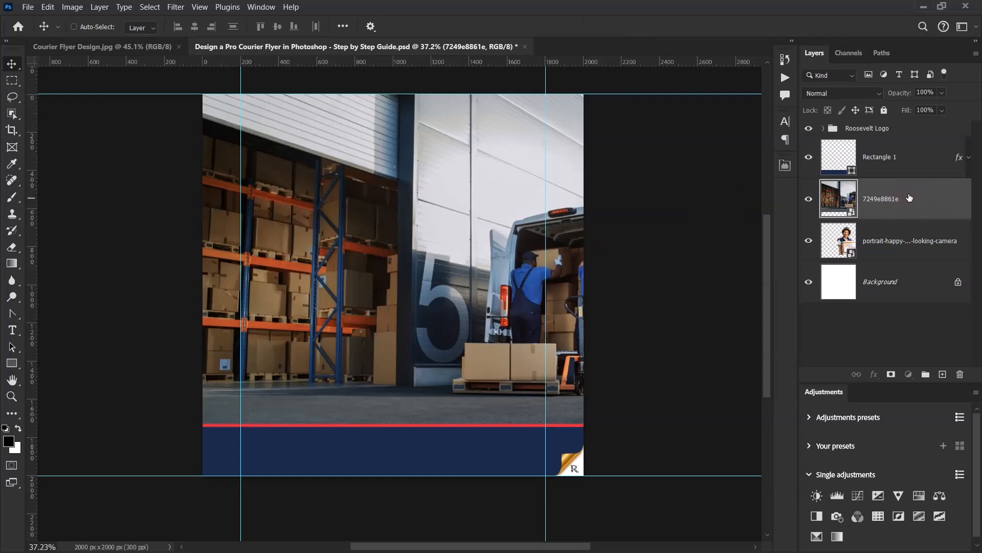
drag(909, 198, 913, 256)
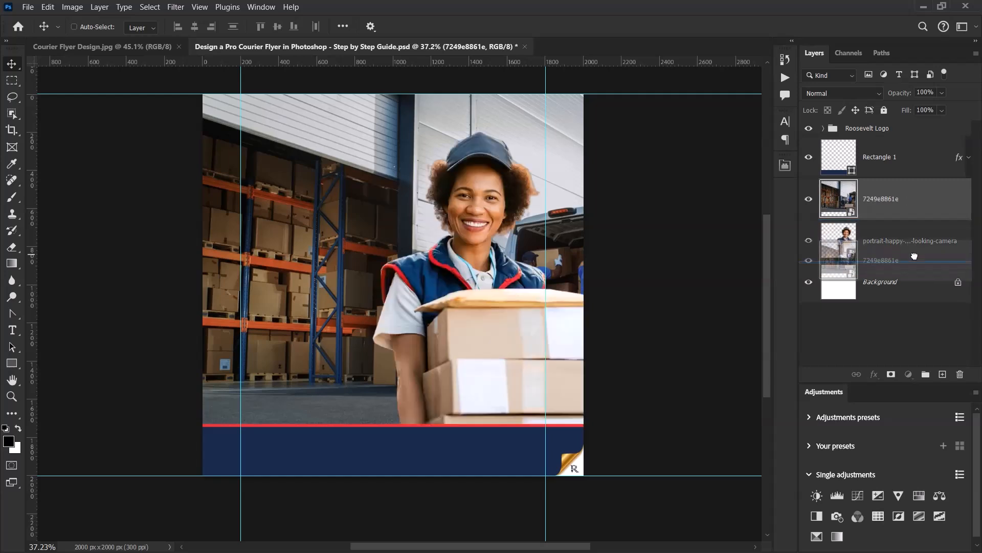
drag(914, 256, 910, 253)
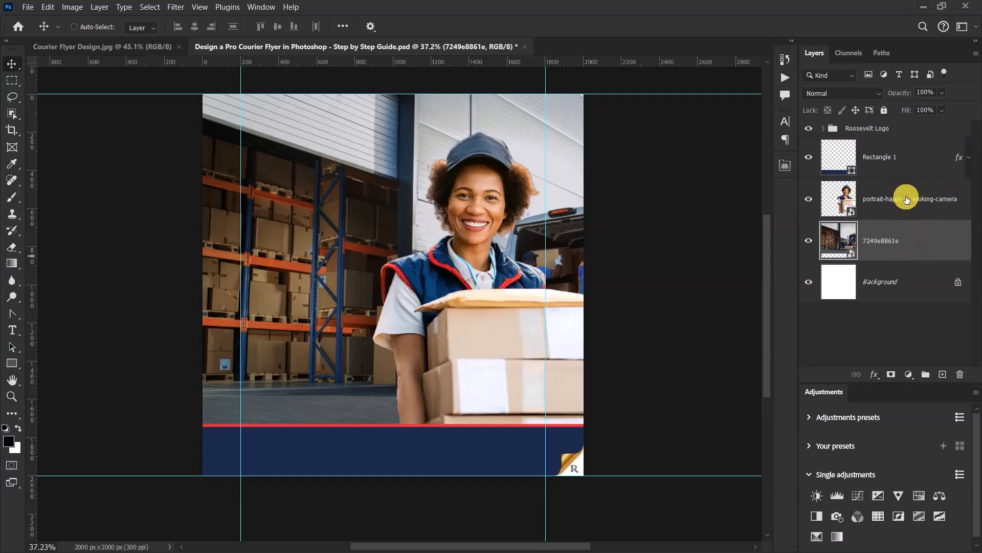
click(926, 93)
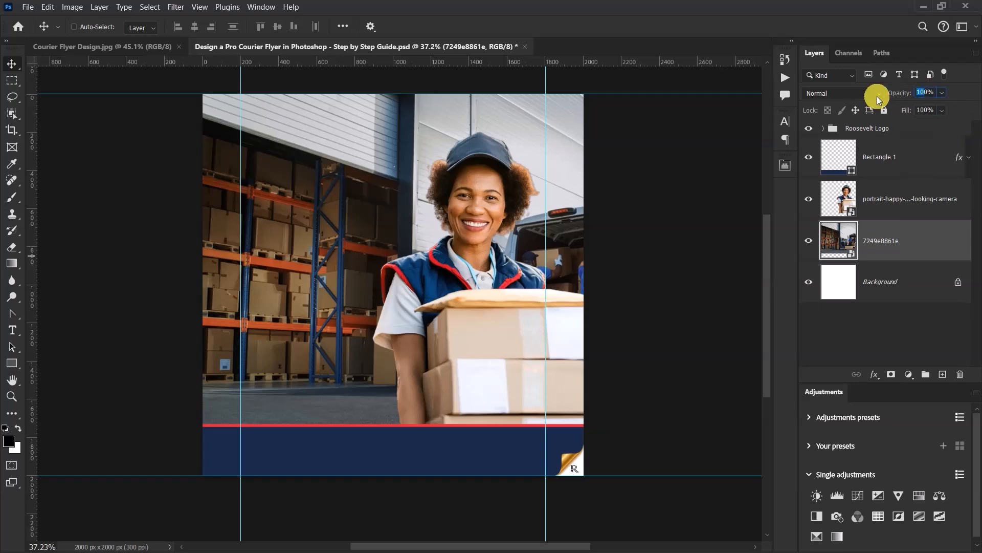
text(60)
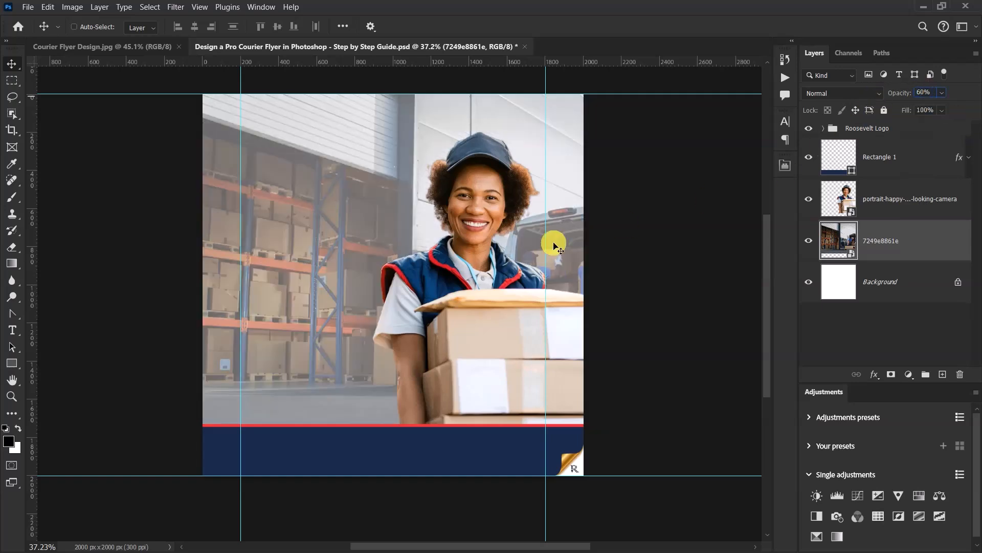
click(918, 241)
click(918, 242)
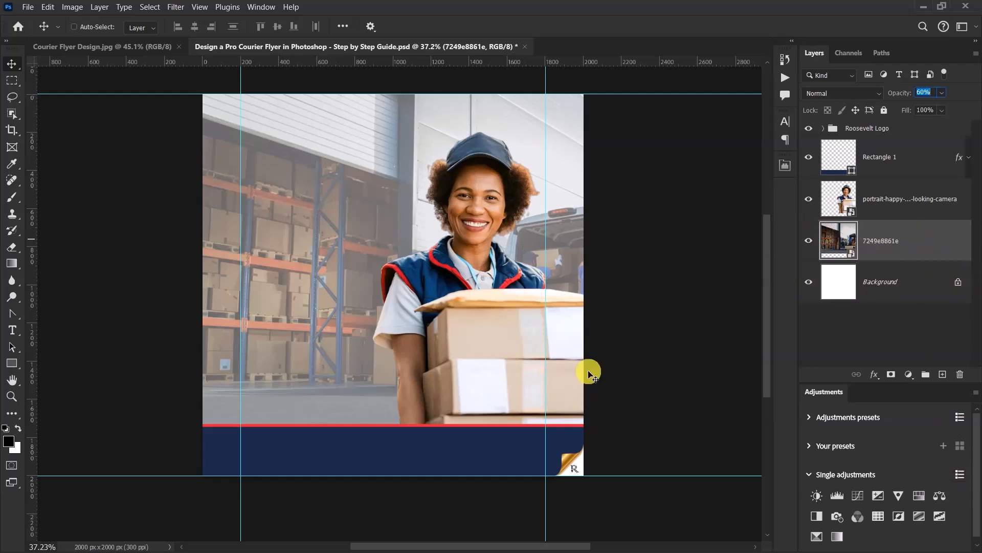
- Add a Solid Color fill layer in faf4d3 above the warehouse photo and set its blend mode to Multiply
scroll(440, 248, up, 2)
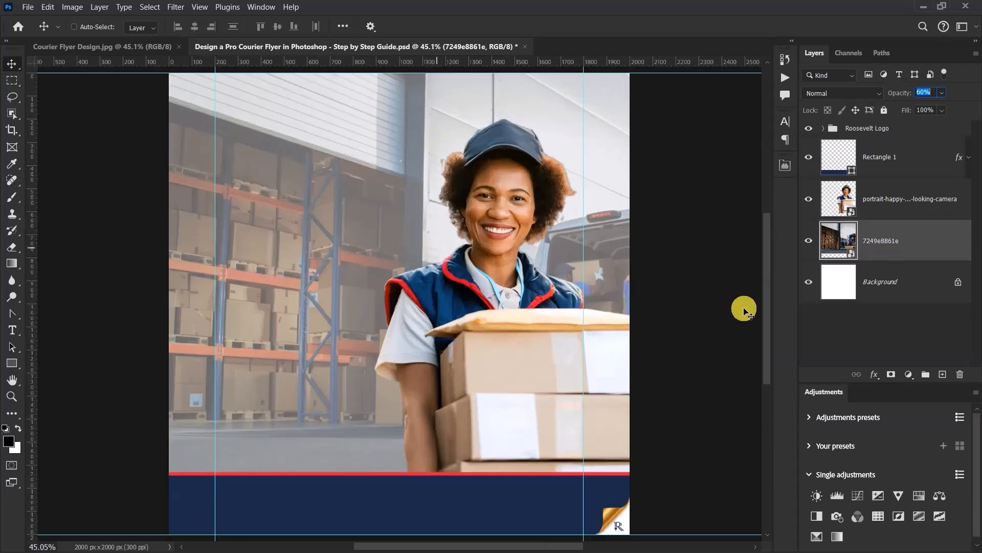
click(909, 375)
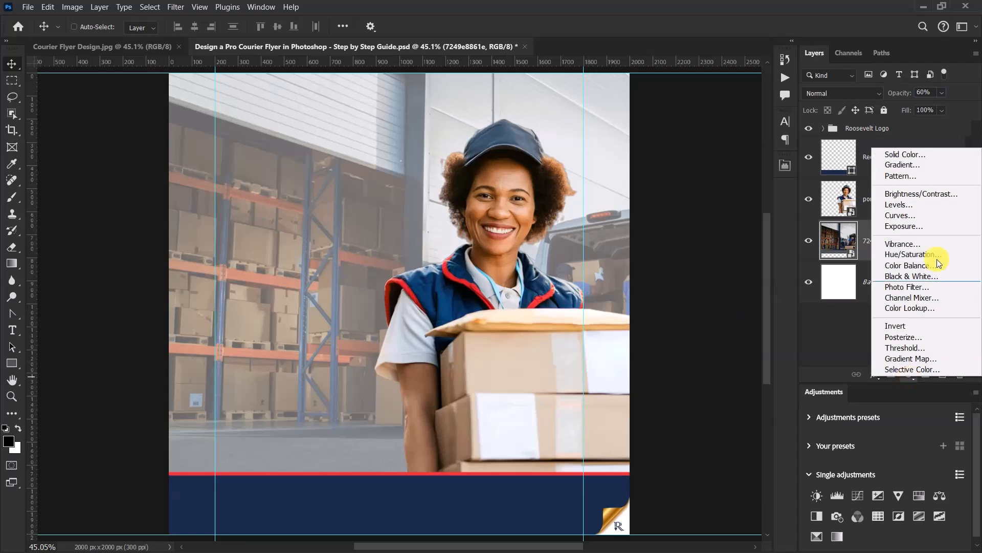
click(936, 155)
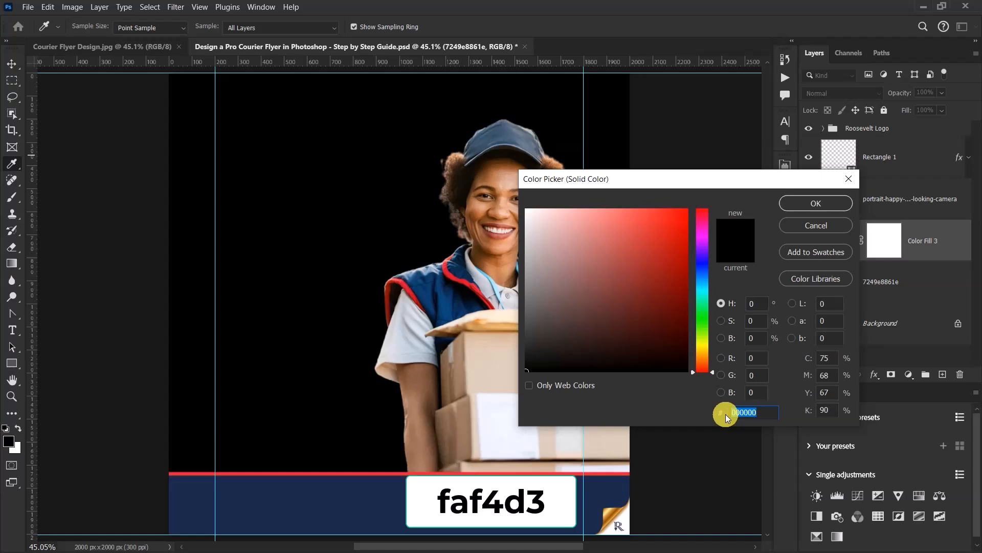
text(faf)
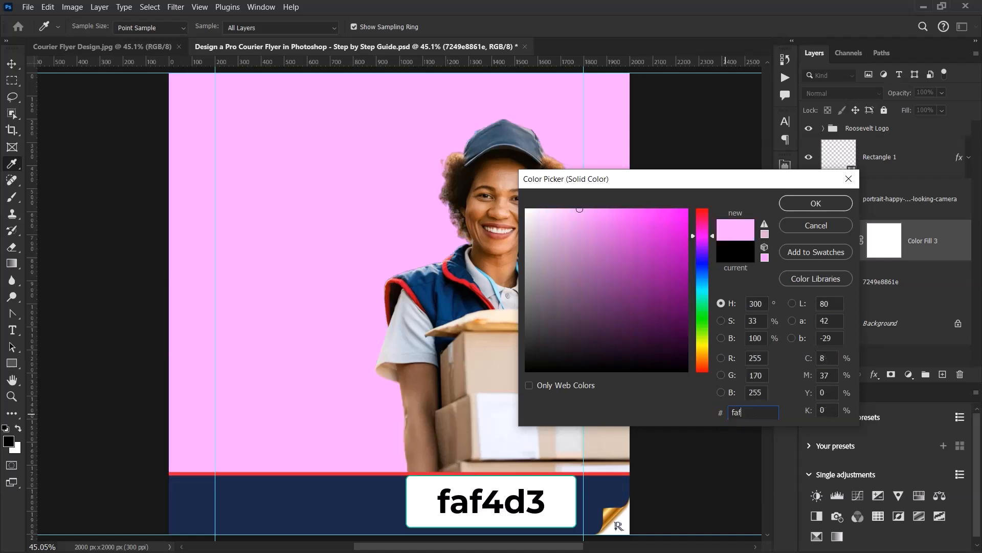
text(4d3)
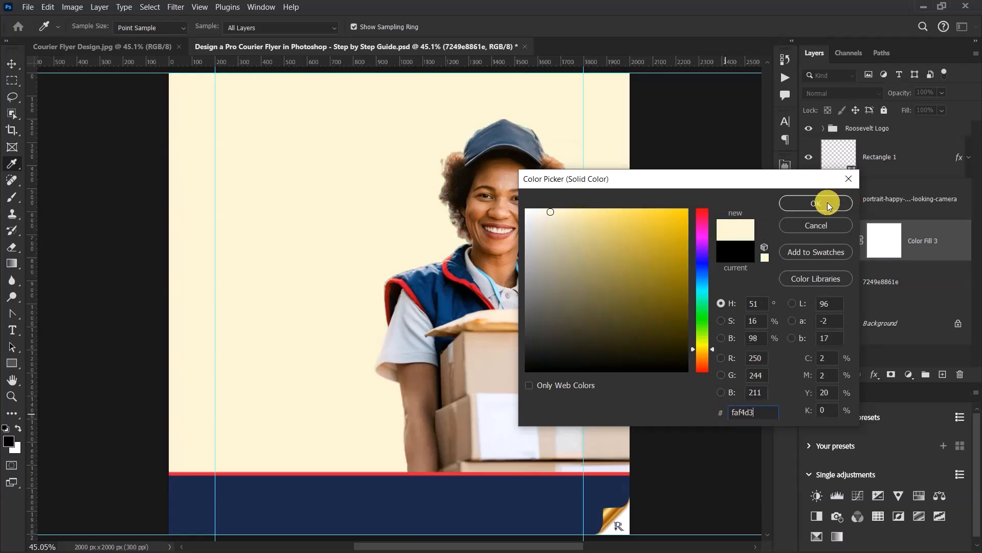
click(827, 203)
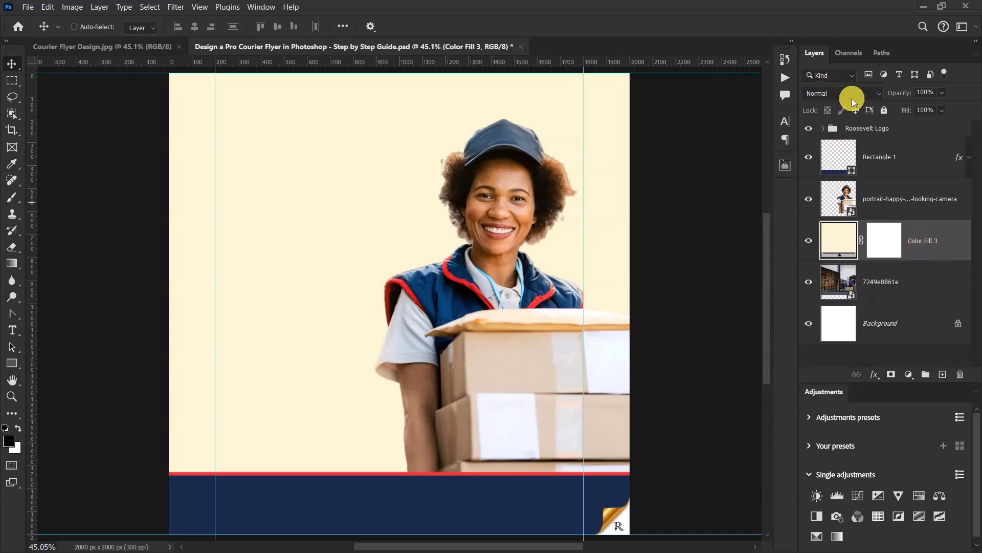
click(833, 91)
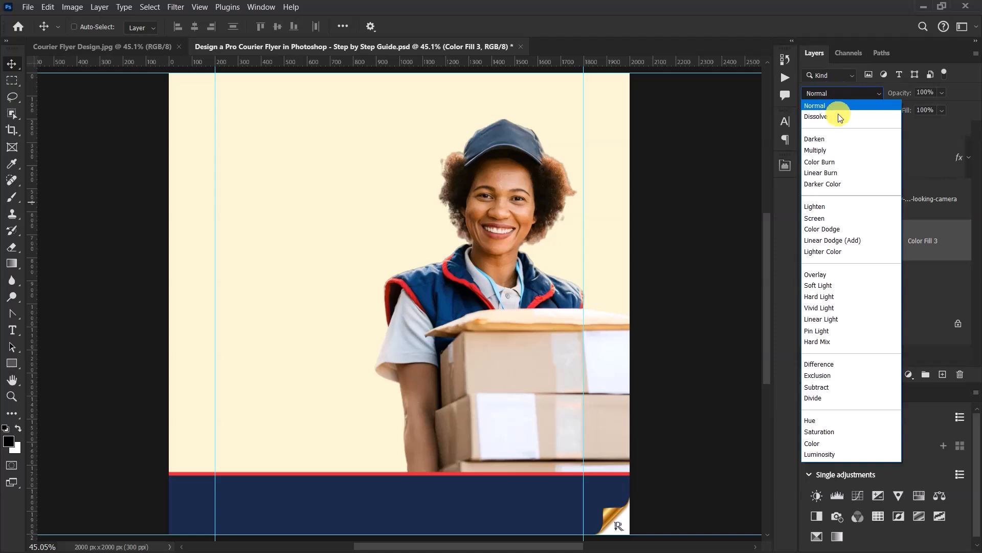
click(823, 150)
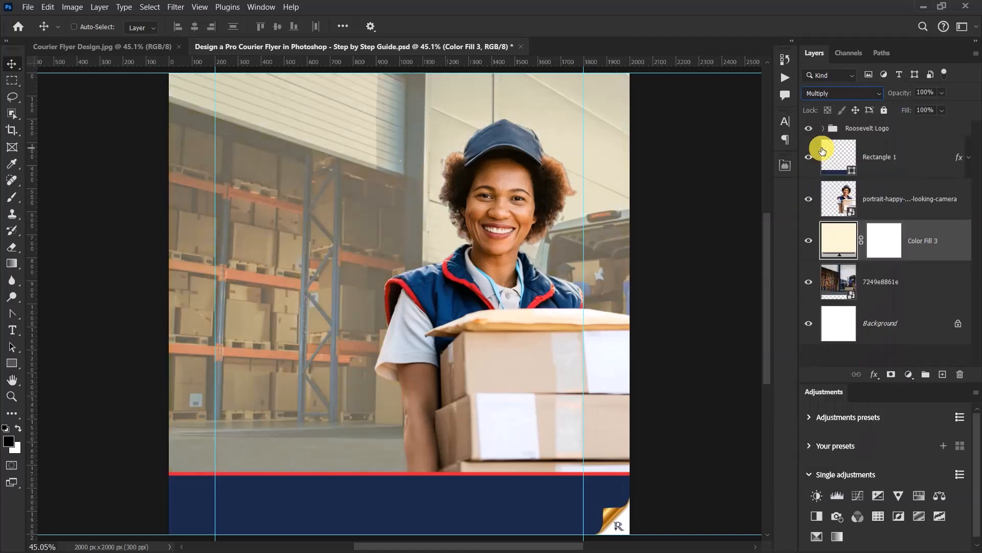
- Duplicate the cream colour fill layer and set the copy's blend mode to Color
key(ctrl+j)
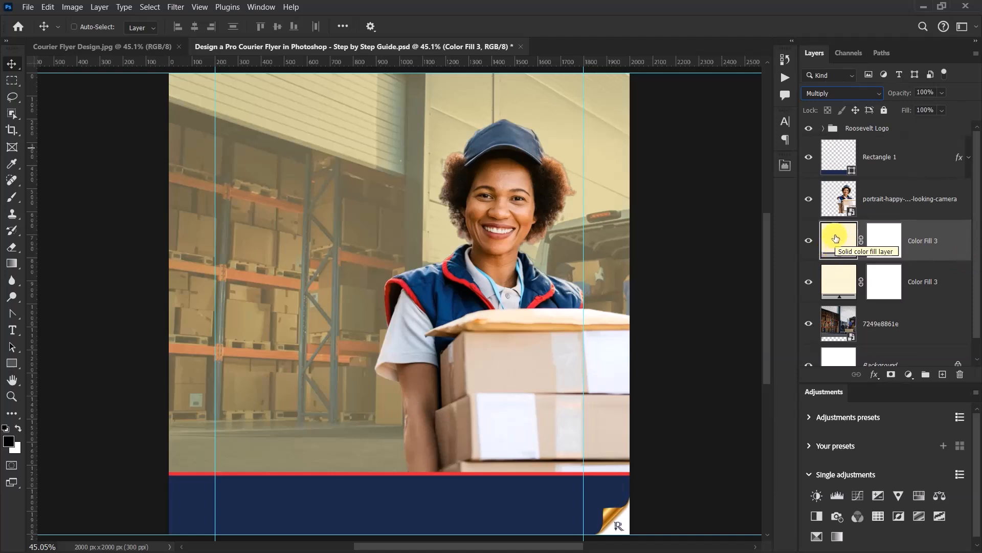
click(839, 94)
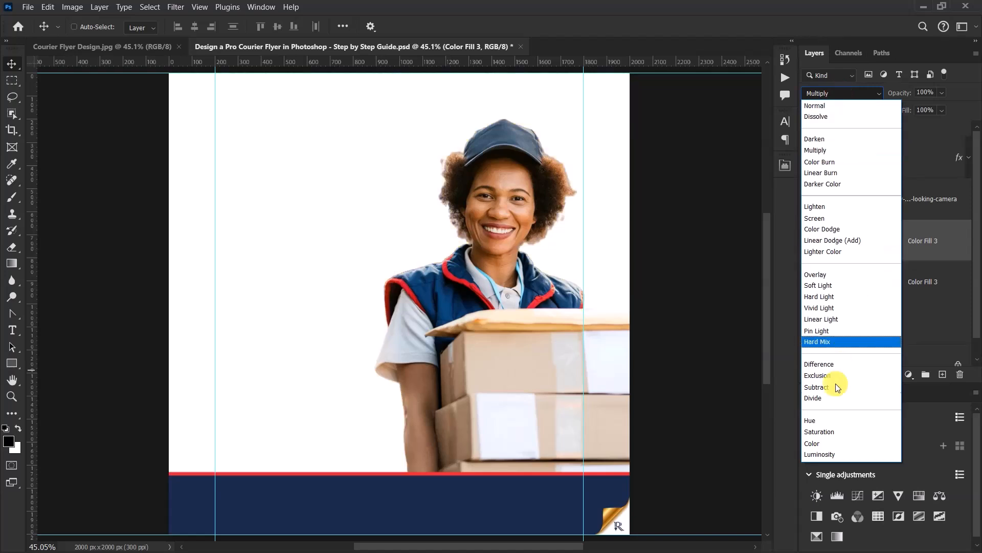
click(819, 444)
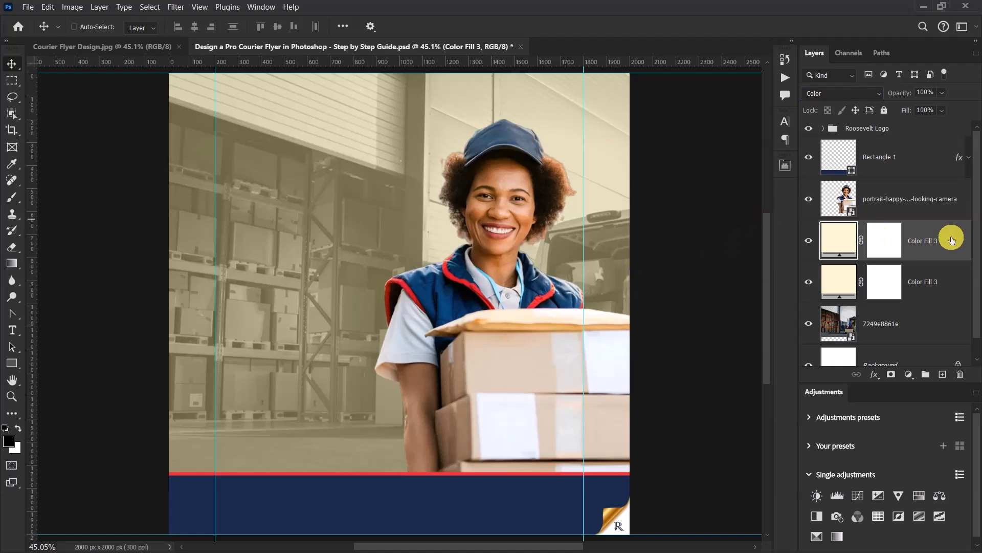
click(809, 240)
- Place the Premium Vector location travel road image behind the courier and scale it to 54.02% in the flyer's upper-right corner
key(alt+Tab)
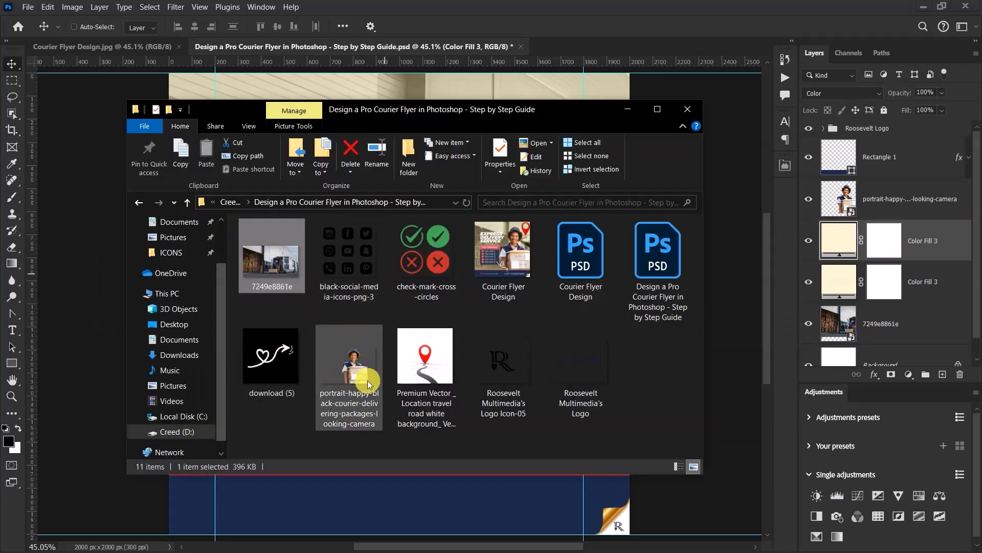
drag(422, 353, 81, 256)
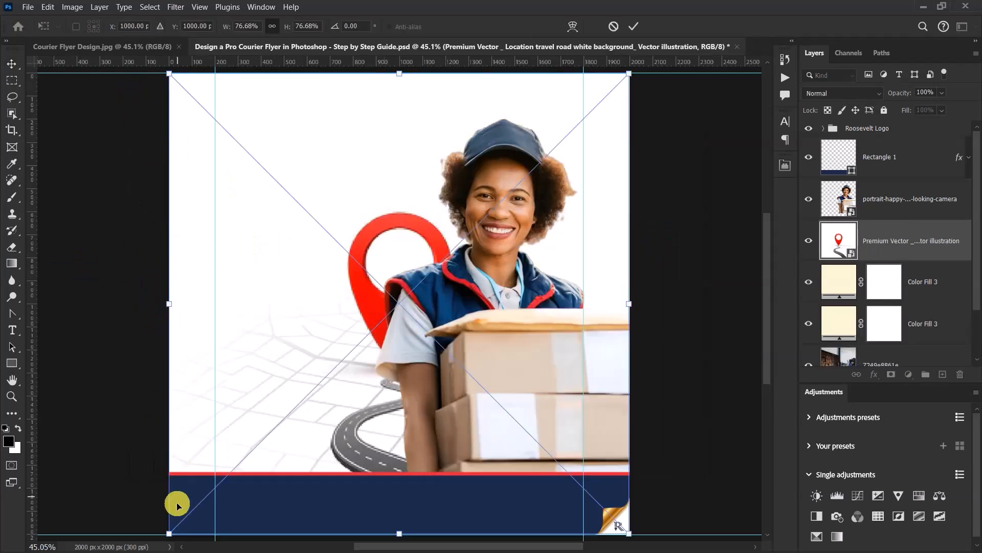
drag(169, 534, 370, 333)
drag(442, 218, 572, 126)
drag(708, 273, 750, 300)
drag(555, 219, 508, 113)
drag(467, 88, 446, 80)
scroll(563, 191, up, 3)
drag(563, 191, 562, 184)
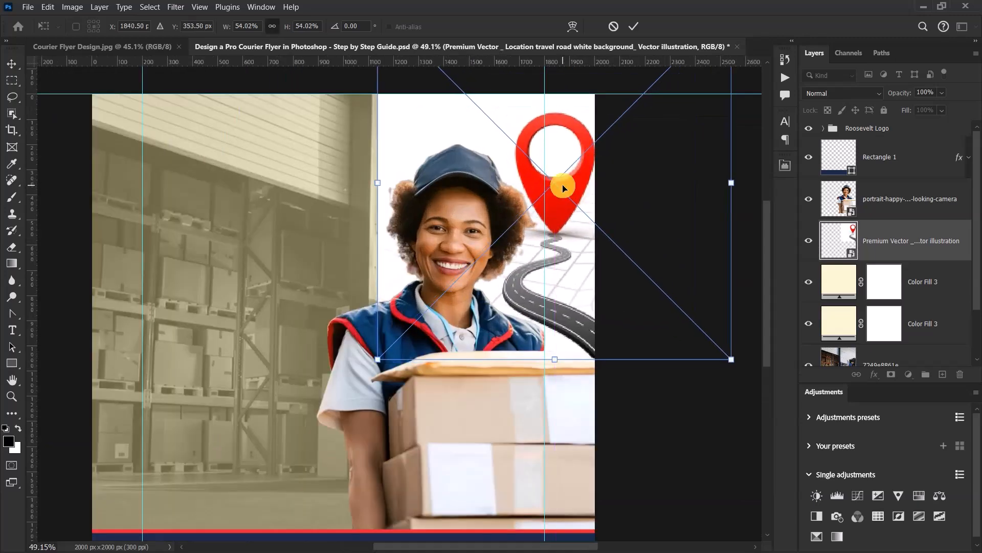
- Nudge the location-pin illustration about 14 px to the left
key(Left)
key(Left)
key(Left)
key(Left)
key(Left)
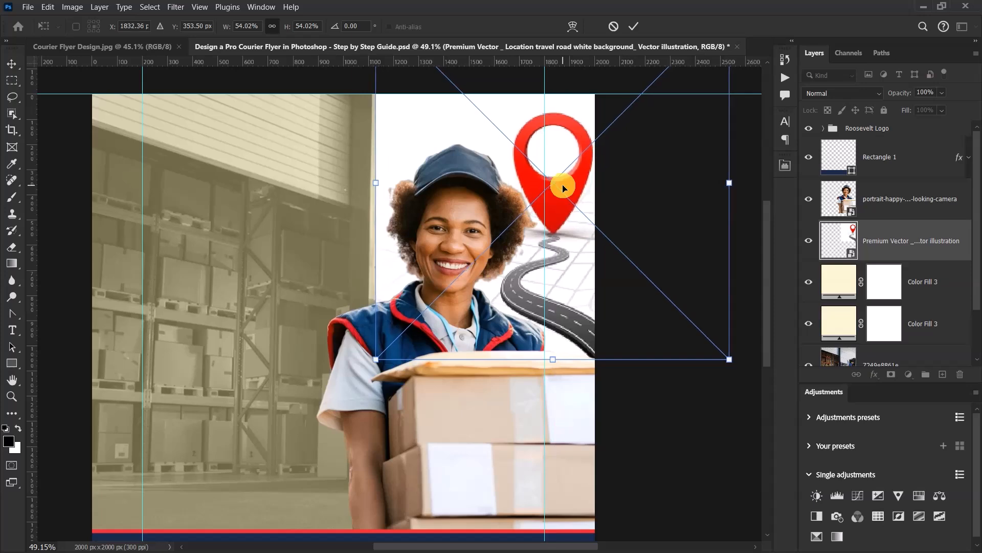
key(Left)
key(Left)
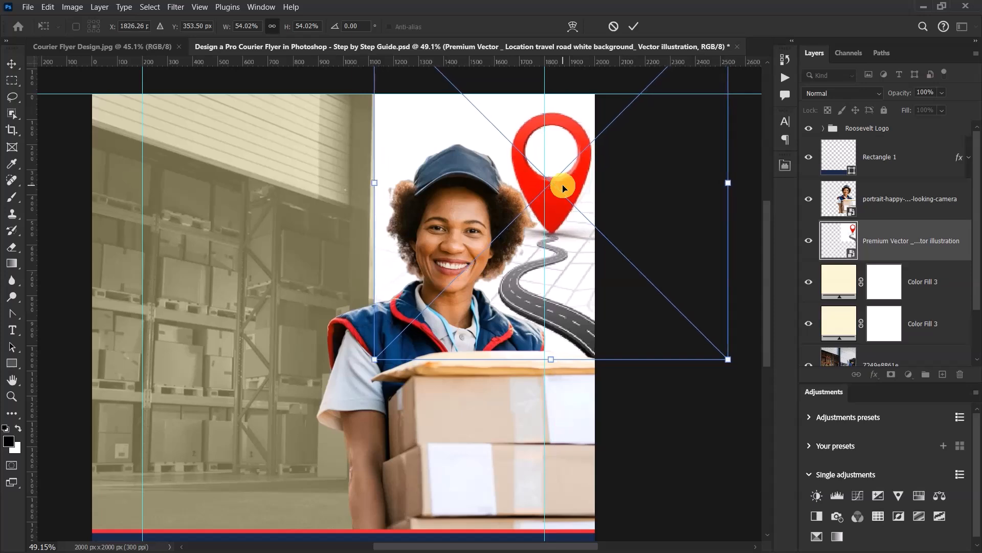
- Enlarge the location-pin illustration to 55.68%, fine-tune its position in the upper-right corner and apply the transform
scroll(588, 248, down, 4)
drag(464, 110, 459, 102)
scroll(526, 180, up, 3)
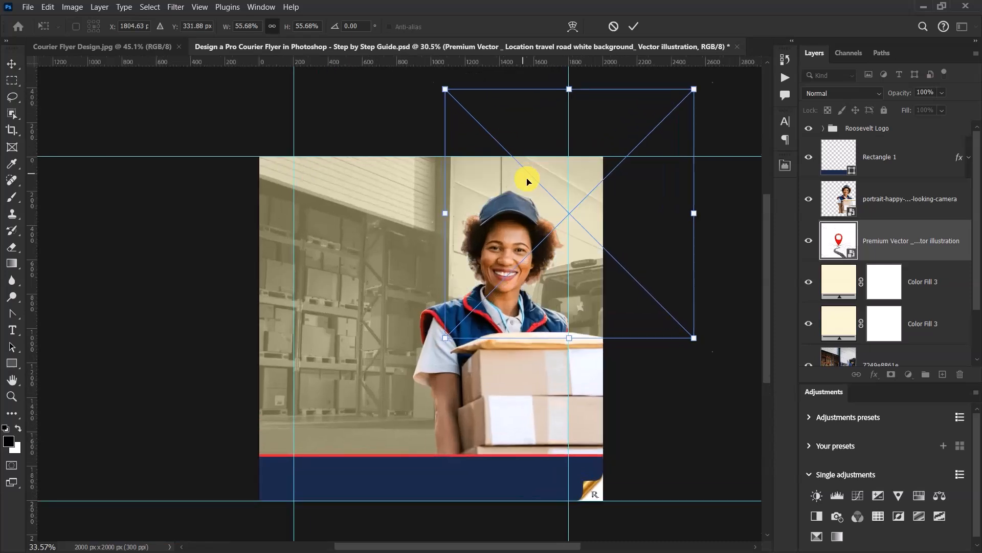
drag(566, 215, 570, 218)
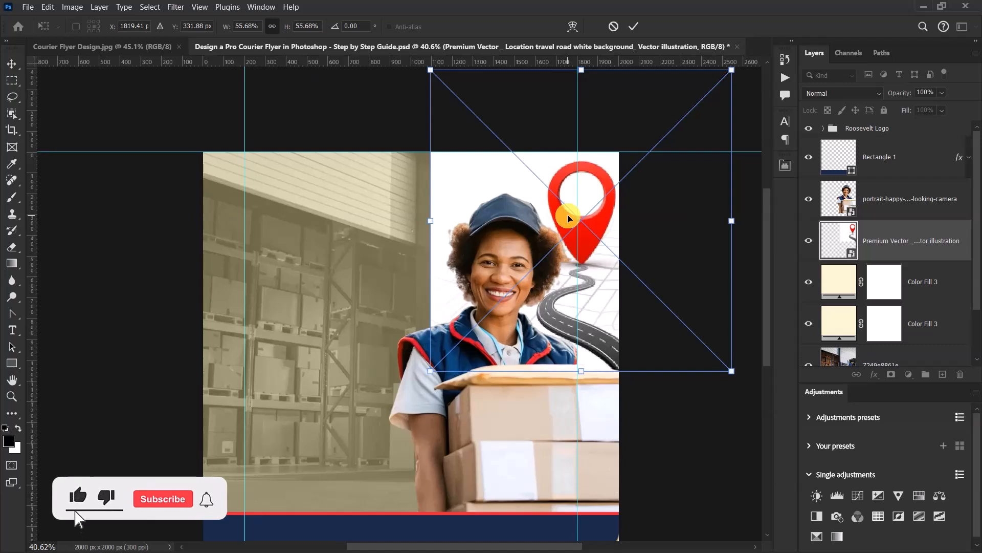
click(635, 26)
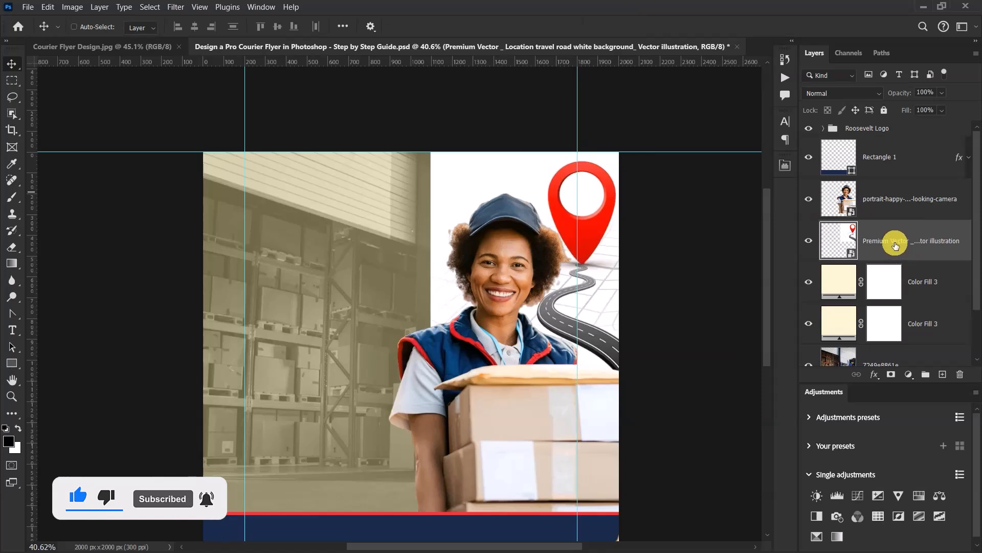
- Set the location-pin illustration's blend mode to Multiply and add a layer mask to it
click(862, 93)
click(834, 150)
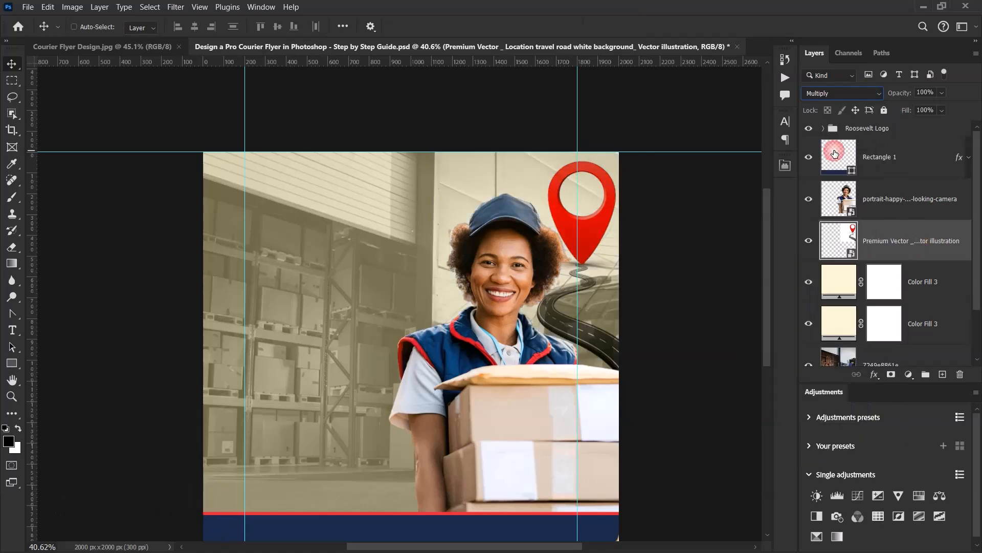
click(890, 374)
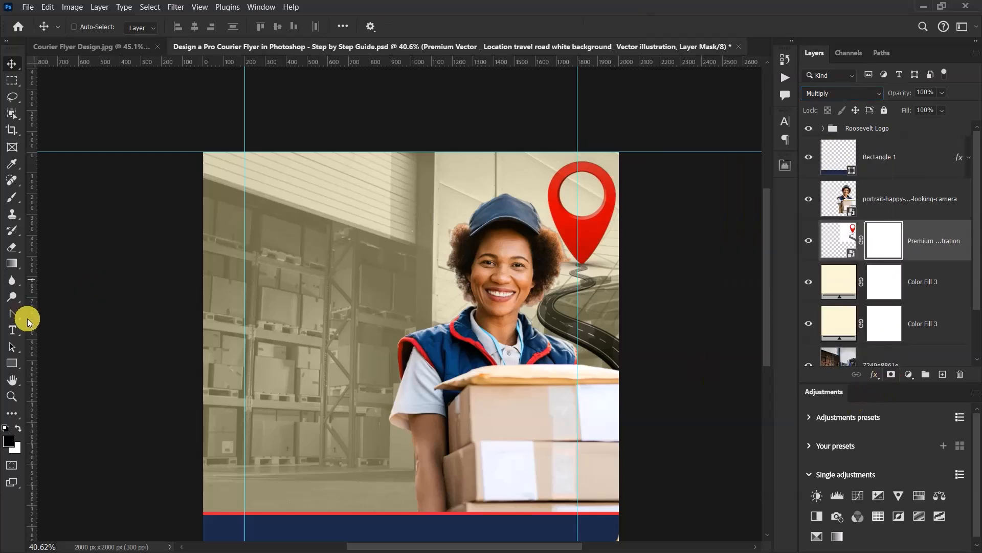
- Paint black (000000) on the location-pin layer's mask with a 300 px brush to fade the illustration's edge around the courier
click(10, 197)
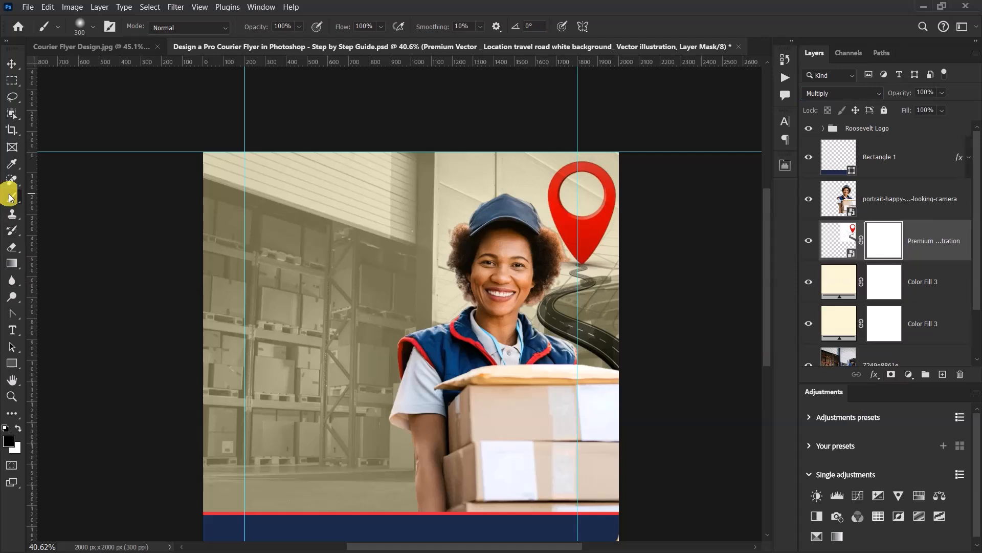
click(9, 443)
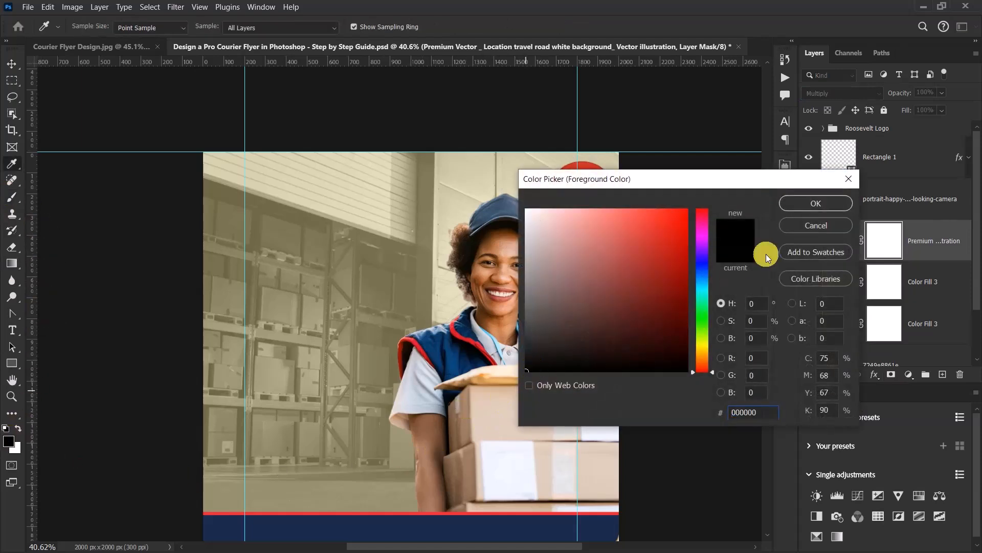
click(816, 203)
scroll(501, 184, up, 2)
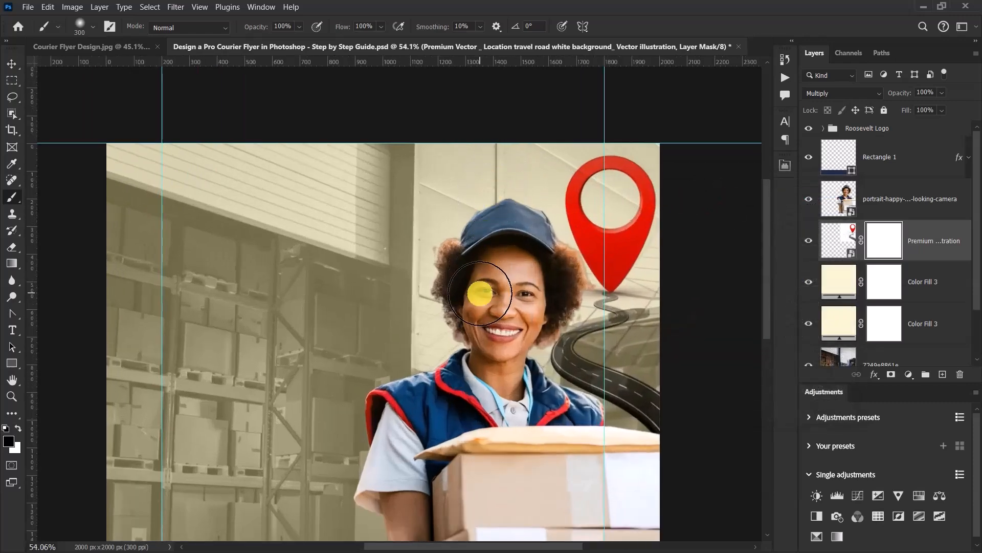
scroll(481, 292, up, 1)
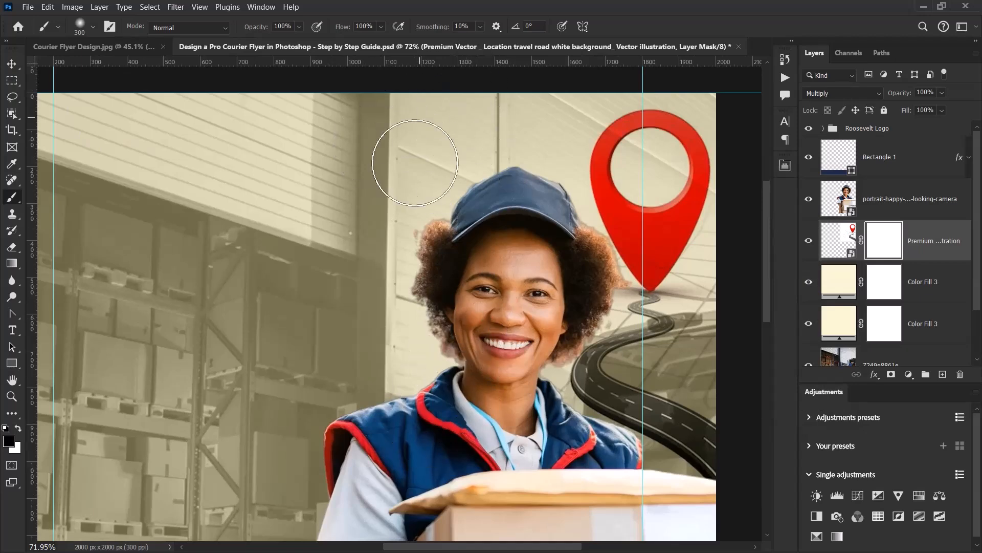
drag(469, 363, 451, 443)
key(v)
click(956, 249)
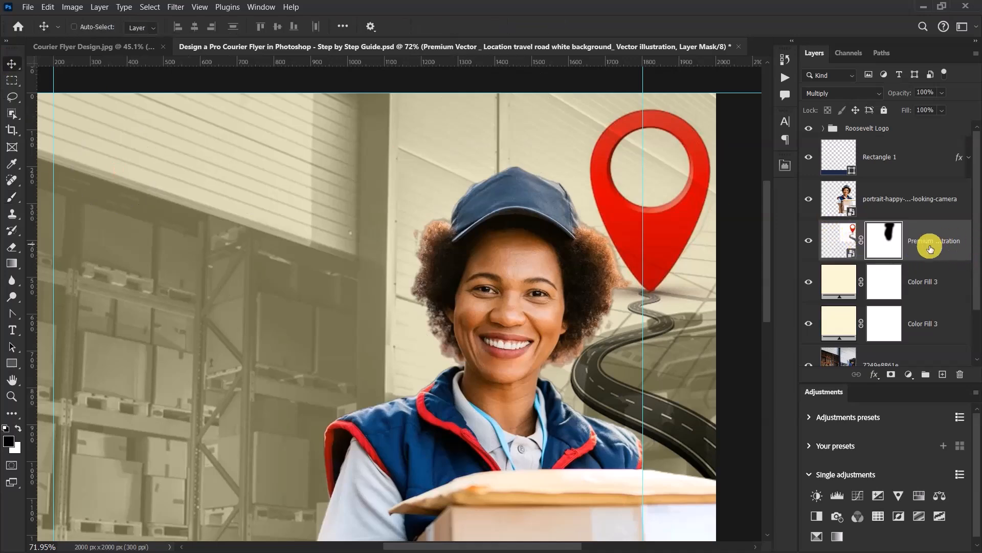
- Hide the location-pin illustration layer
click(809, 242)
scroll(594, 261, down, 3)
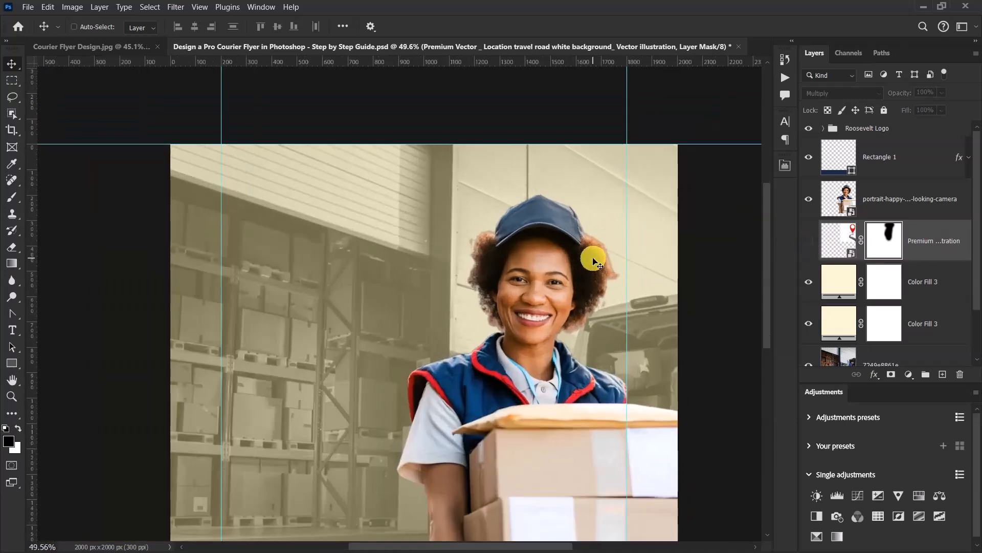
scroll(593, 261, down, 1)
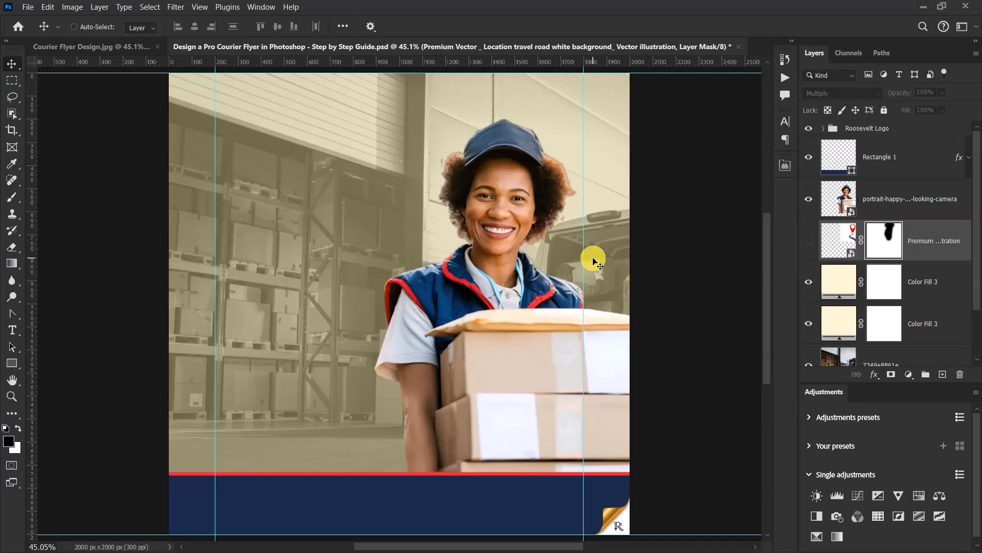
- Add a Curves adjustment above the courier portrait, anchoring shadow and highlight points and lifting the black point for a faded look
click(900, 201)
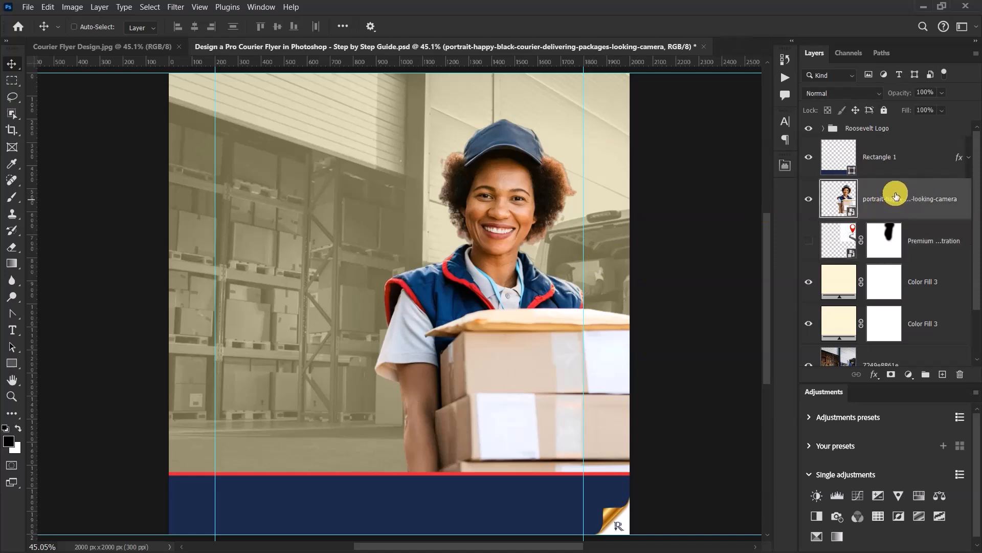
click(855, 494)
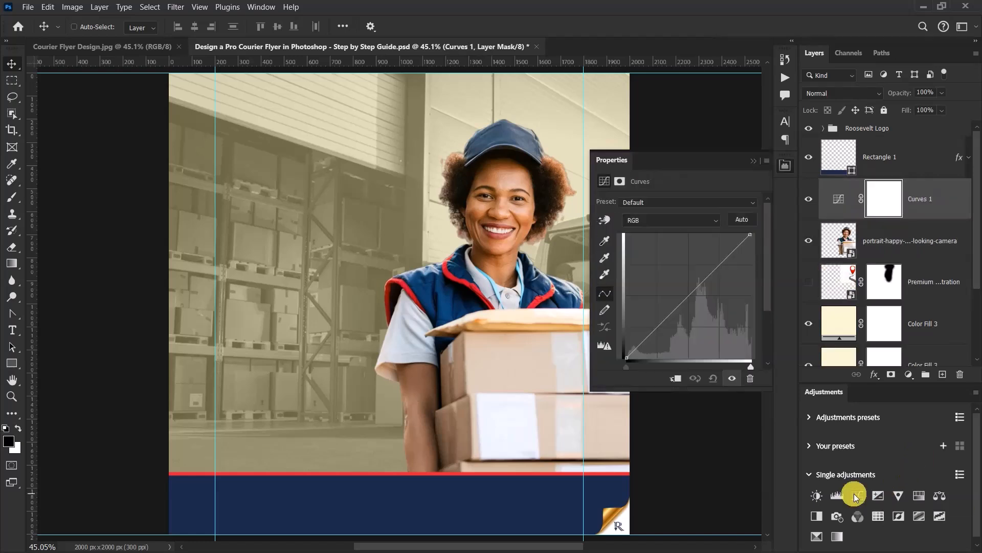
click(627, 357)
click(658, 325)
drag(660, 325, 660, 328)
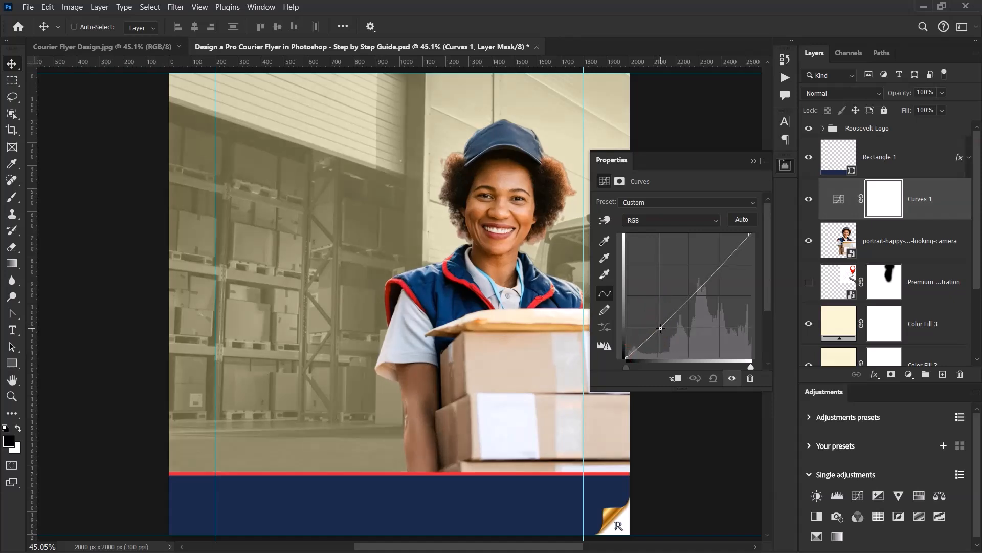
click(688, 298)
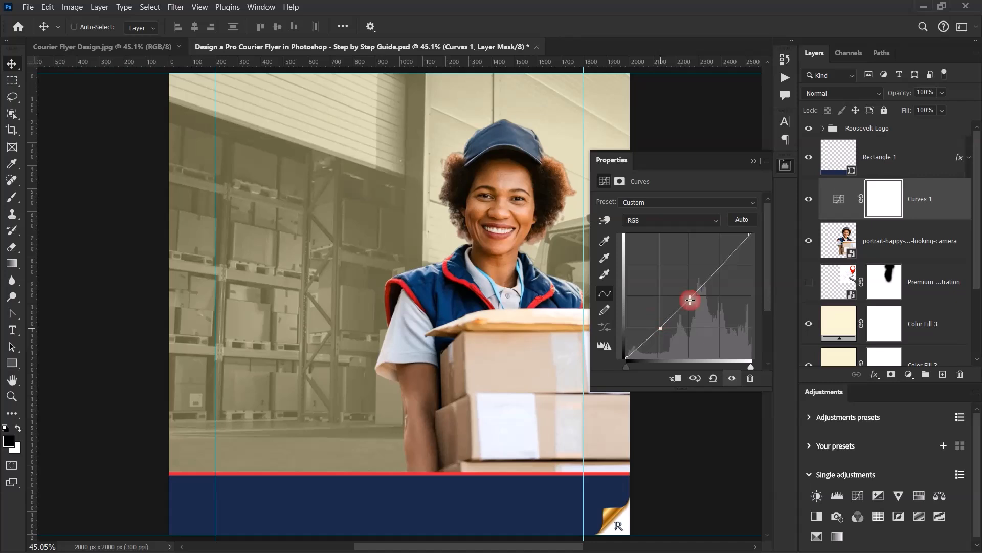
click(721, 266)
drag(721, 265, 719, 263)
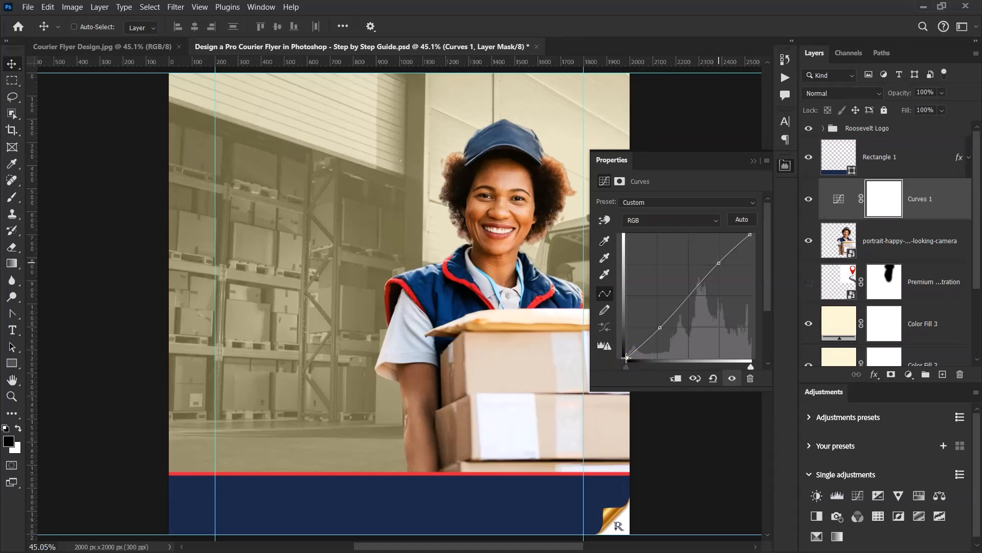
drag(631, 354, 627, 347)
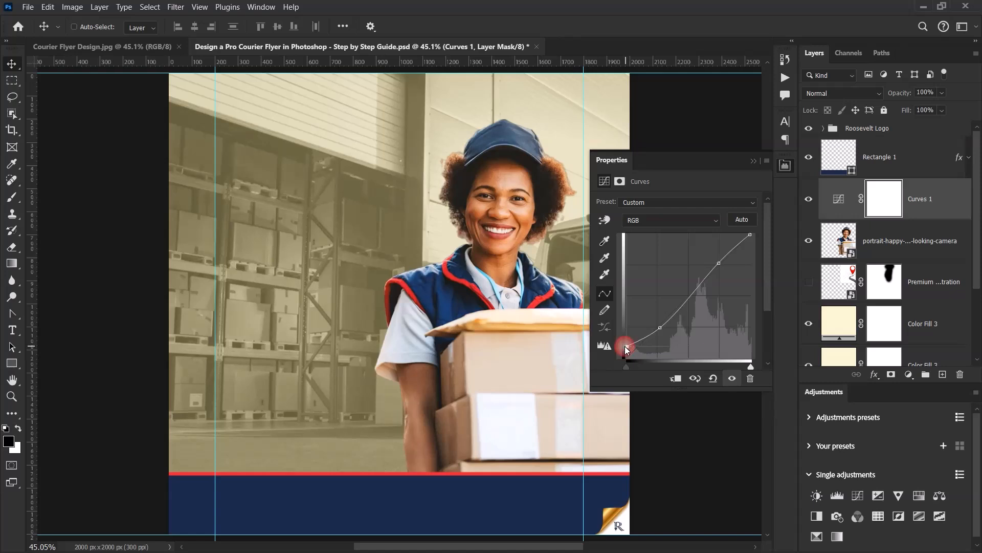
click(754, 159)
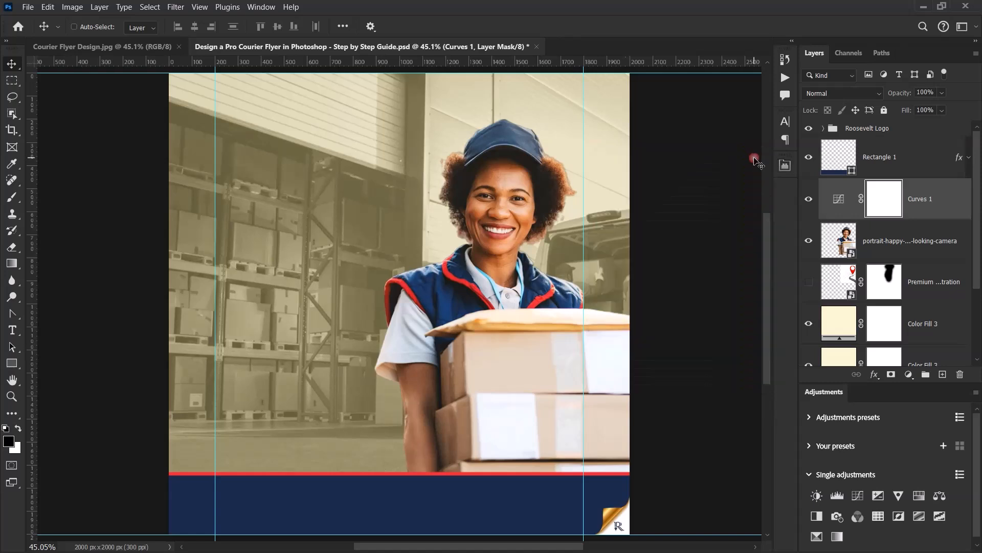
- Group all layers from Rectangle 1 down to the 7249e8861e warehouse image
click(906, 157)
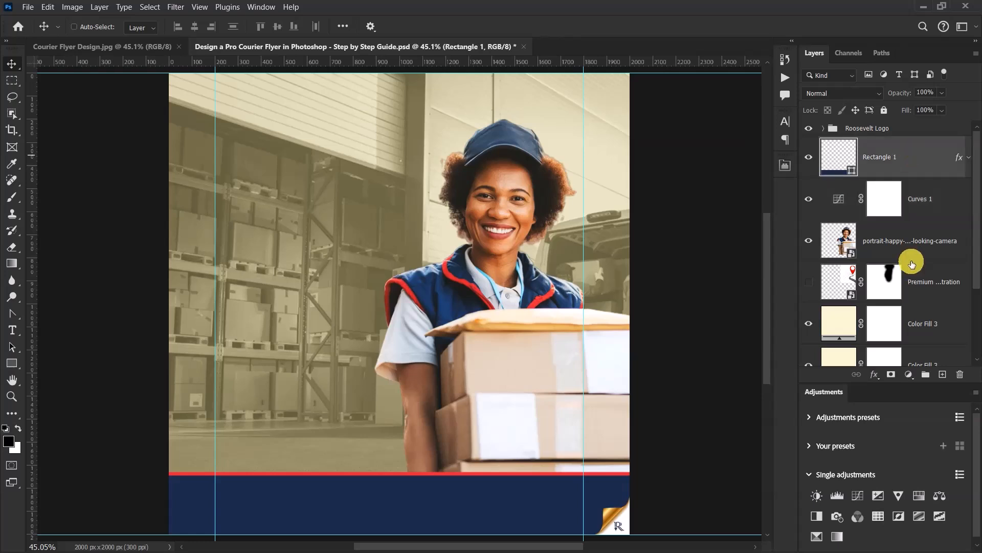
scroll(911, 266, down, 3)
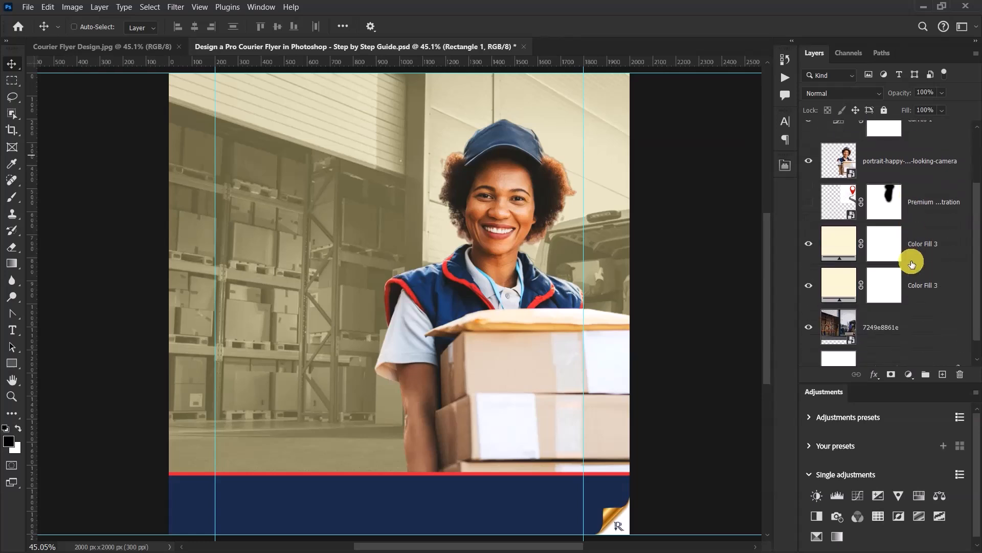
shift+click(919, 309)
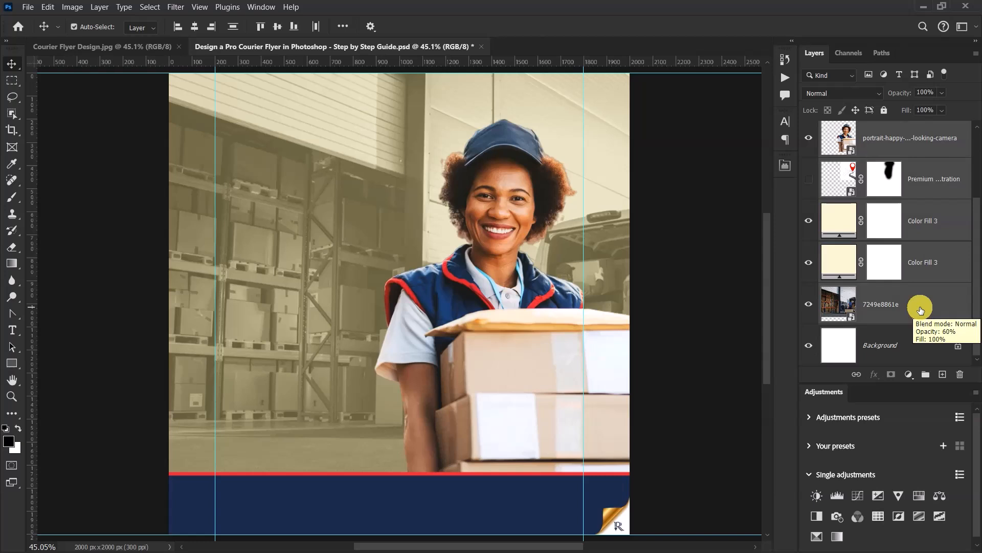
key(ctrl+g)
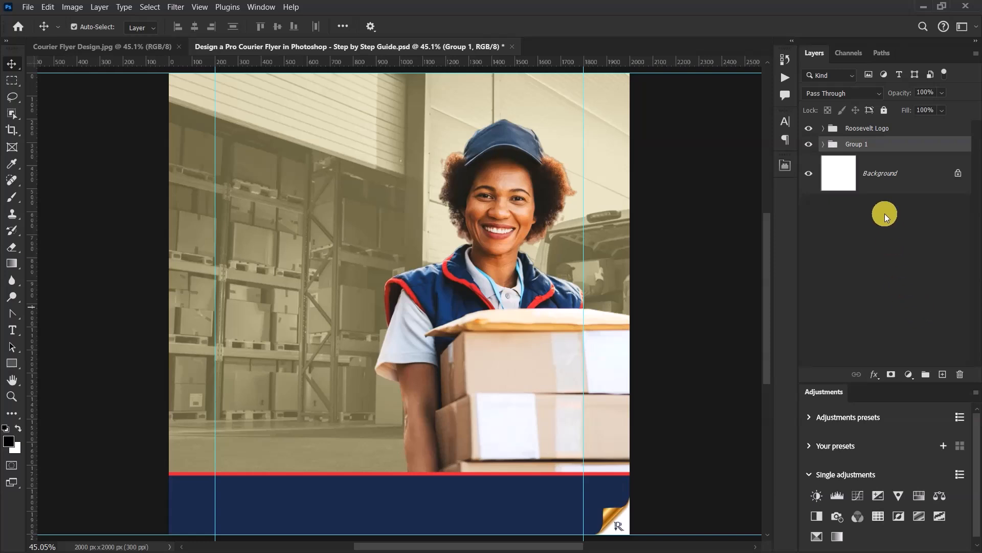
- Duplicate the group and hide the lower of the two
key(ctrl+j)
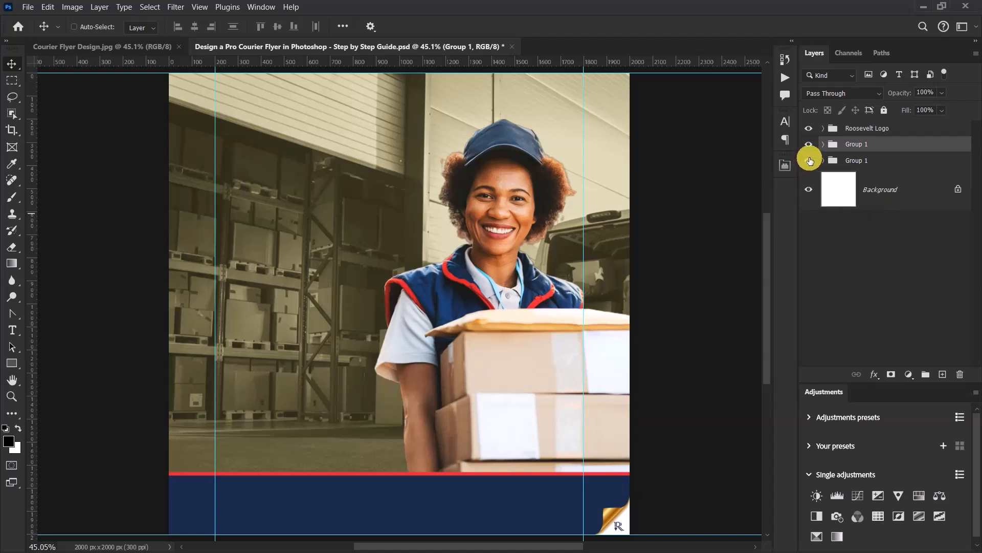
click(809, 160)
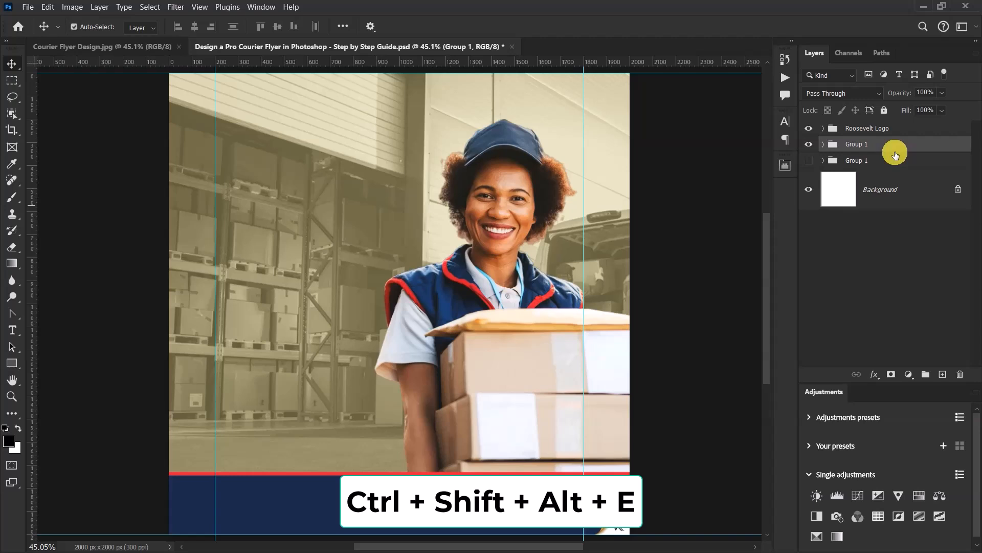
- Stamp the visible layers into a merged layer above the groups and delete it again
key(ctrl+shift+alt+e)
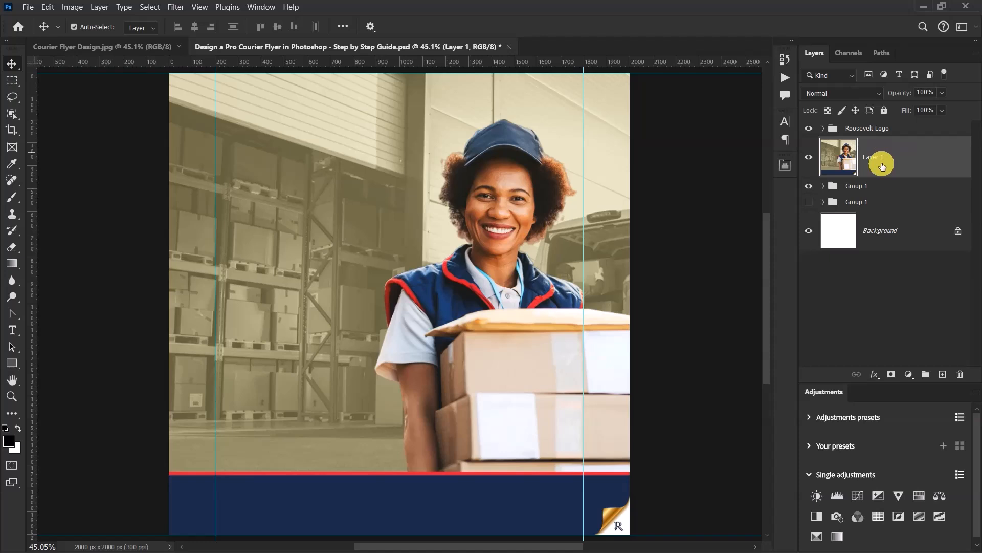
key(Delete)
- Delete the navy Rectangle 1 bar from the upper Group 1 and collapse the group
click(823, 144)
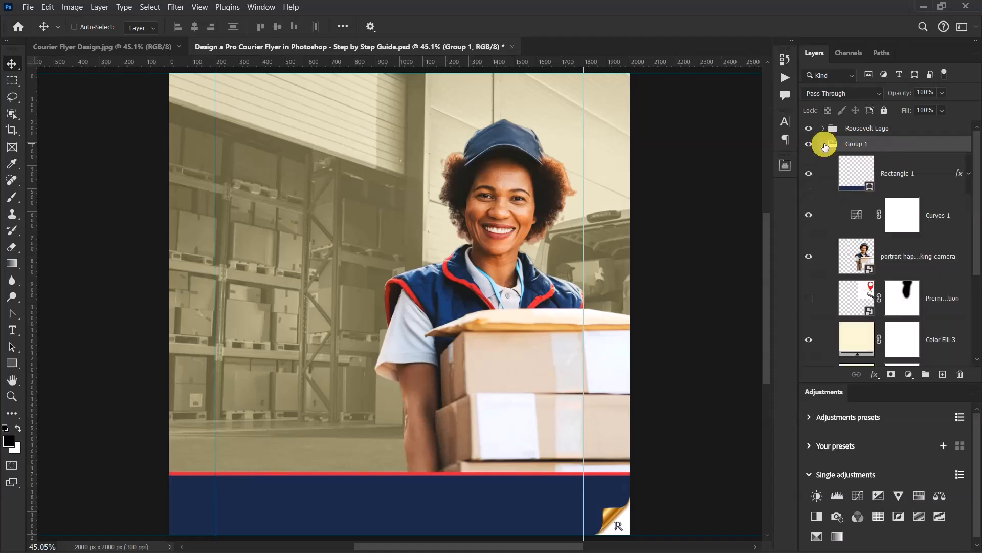
click(898, 175)
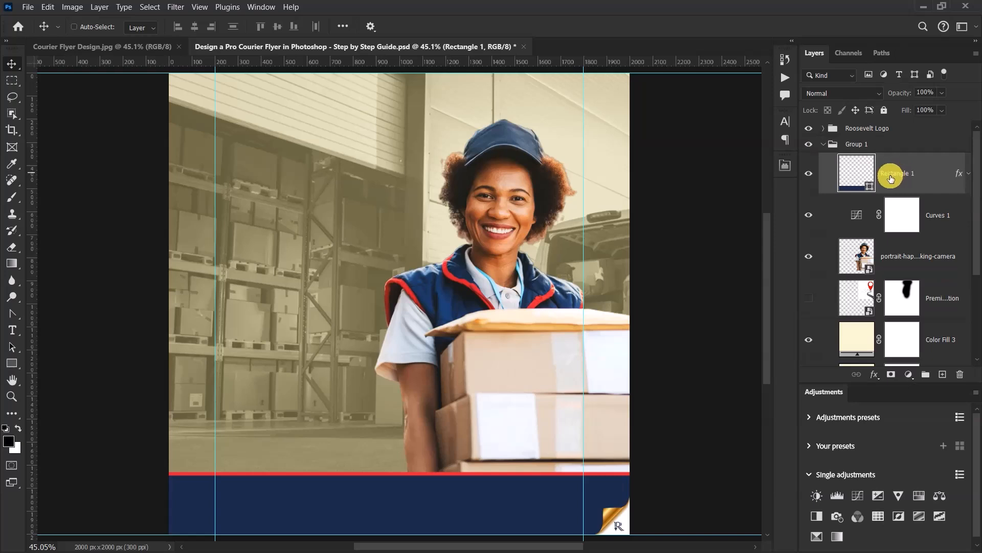
key(Delete)
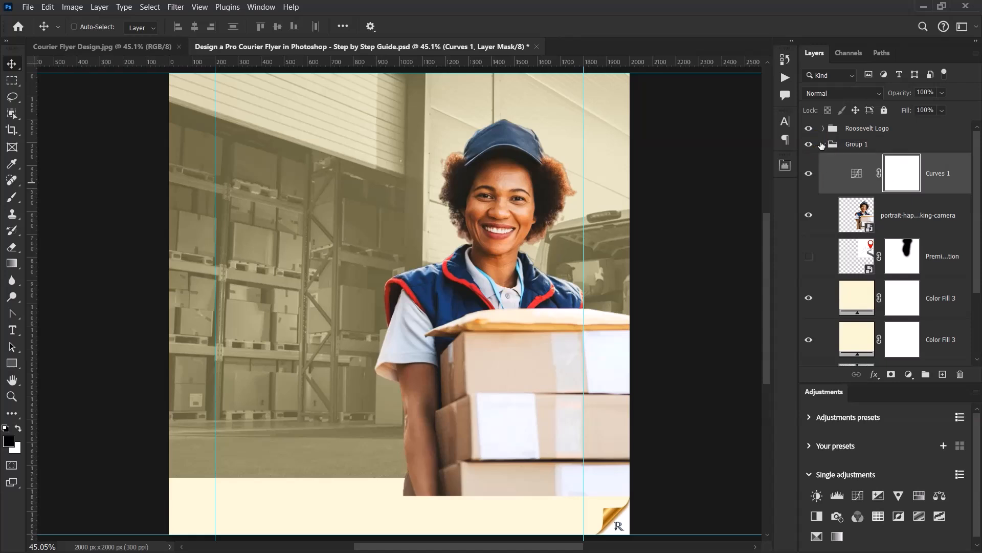
click(824, 145)
click(824, 145)
- Stamp the visible layers into a merged layer directly above the upper Group 1
click(899, 150)
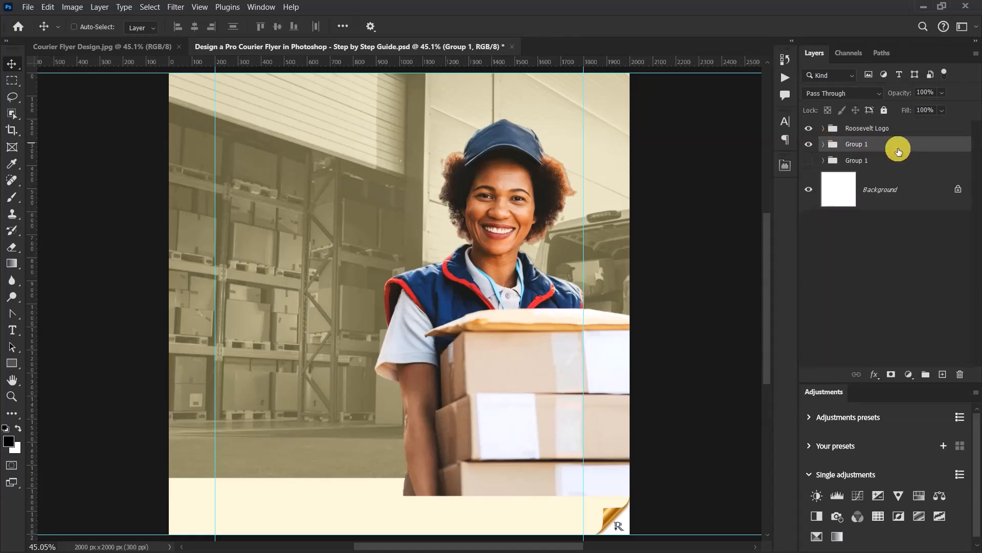
key(ctrl)
key(ctrl+shift+alt+e)
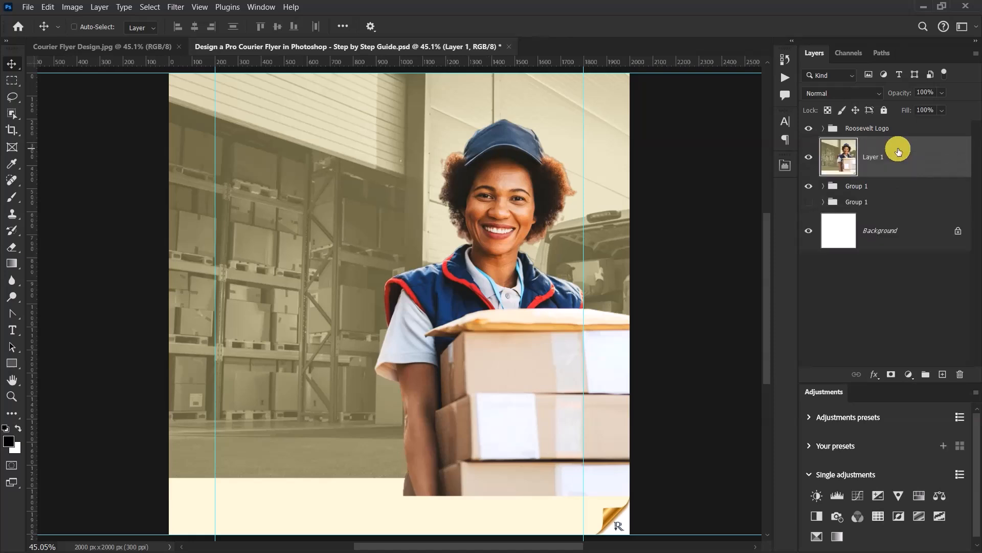
- Hide the upper Group 1 and convert the merged Layer 1 to a smart object
click(809, 157)
click(810, 185)
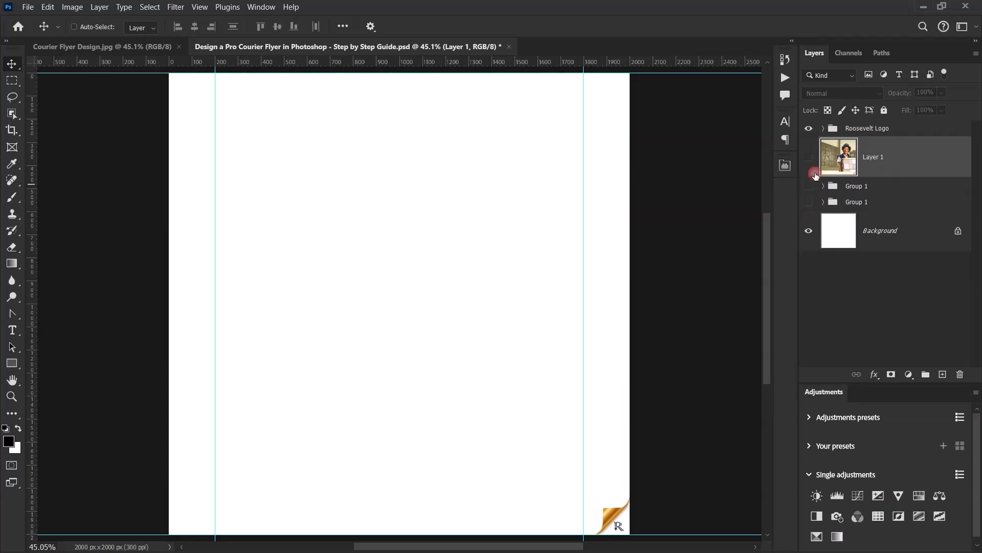
click(811, 159)
click(810, 158)
click(810, 159)
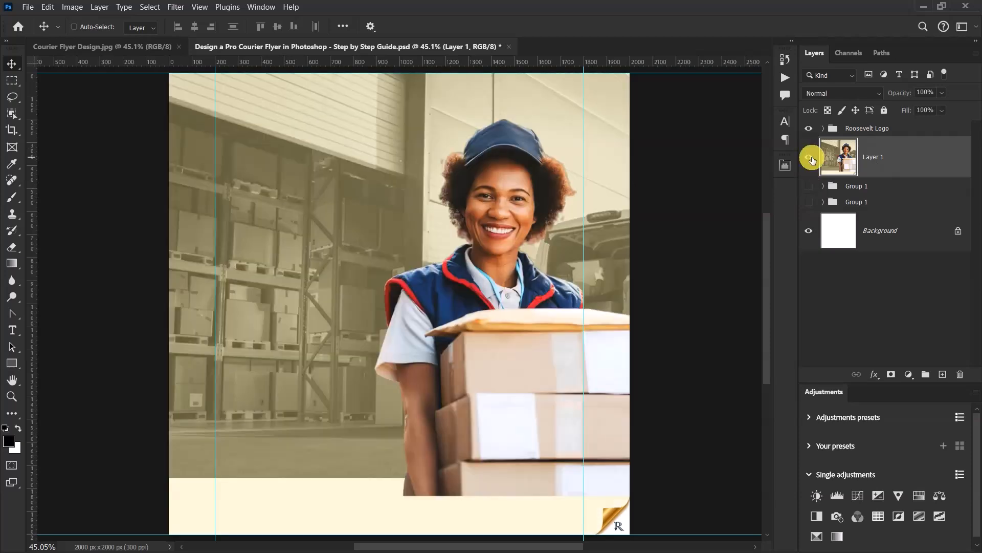
right_click(903, 158)
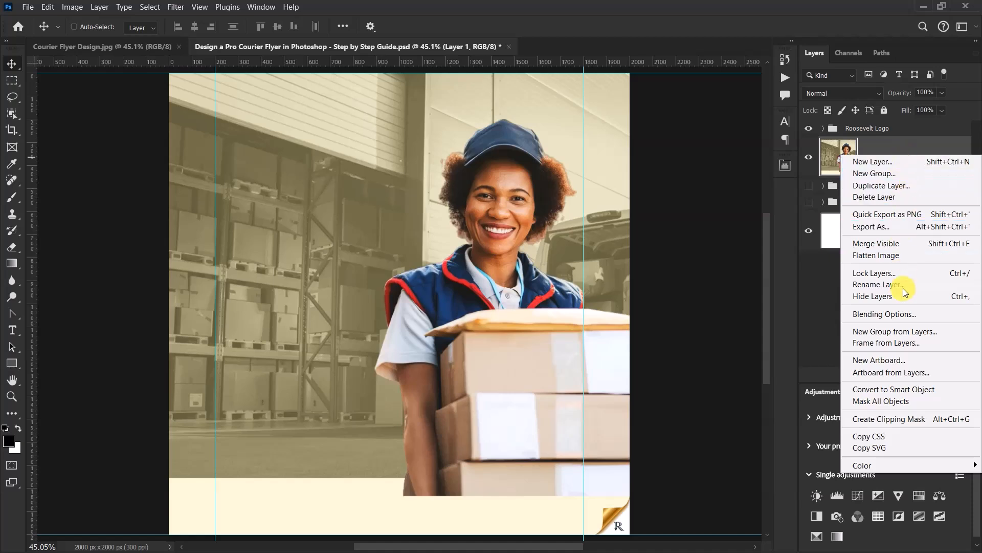
click(901, 388)
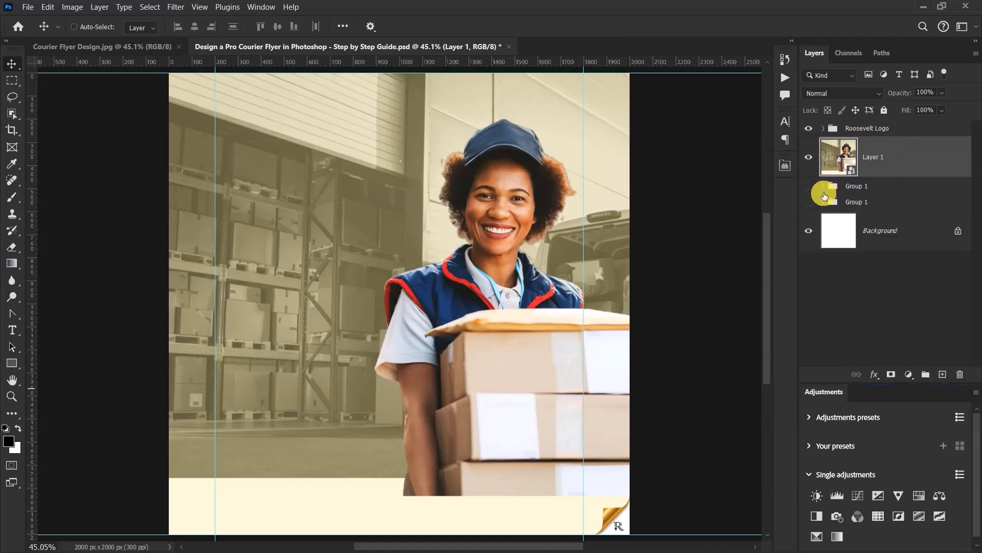
- Compare the groups with the merged layer, turn their visibility back on and delete the upper Group 1
click(809, 202)
click(808, 157)
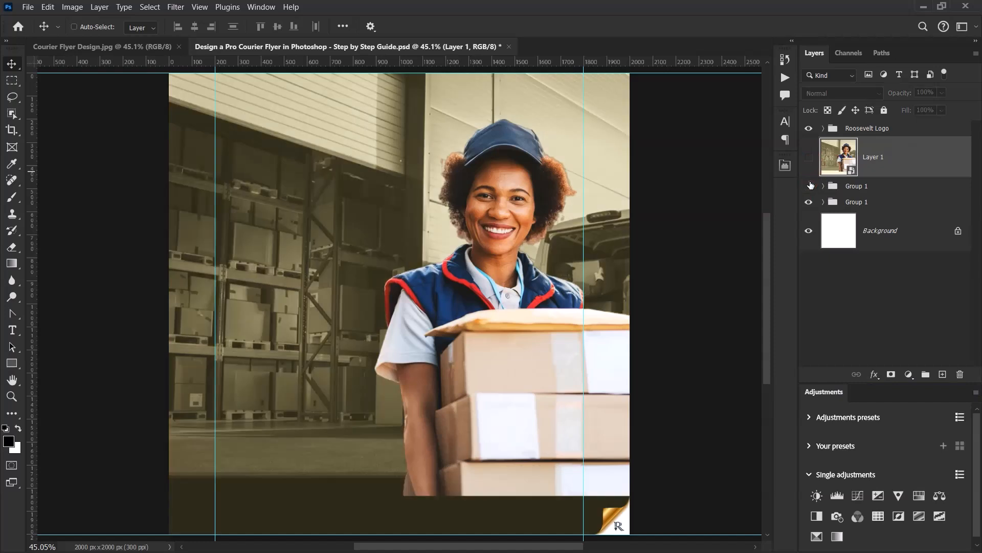
click(809, 186)
click(809, 201)
click(808, 157)
click(809, 201)
click(867, 188)
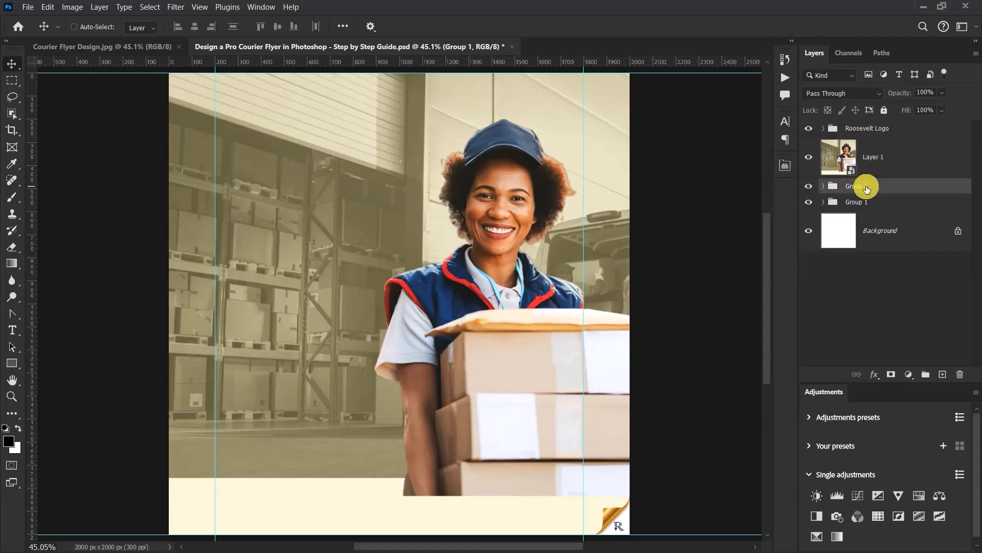
key(Delete)
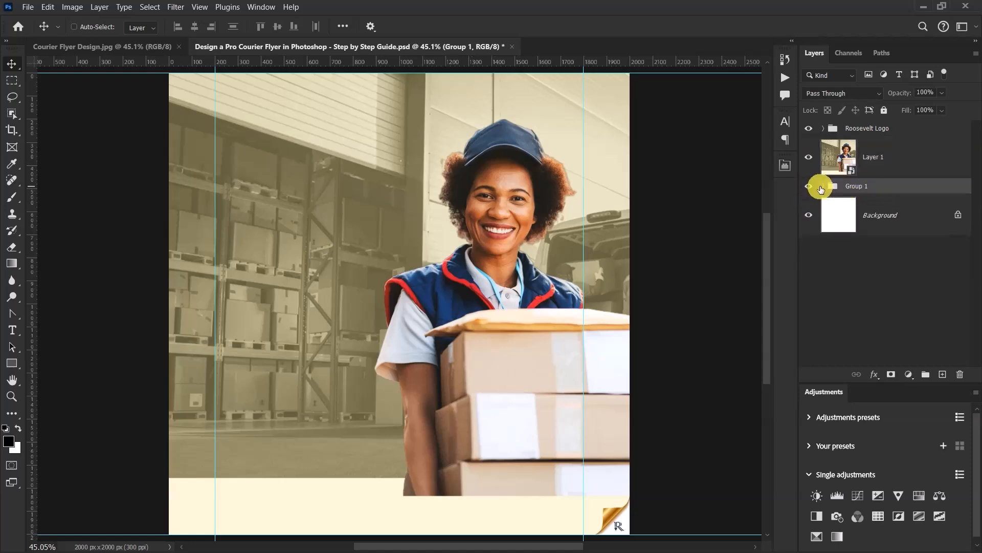
- Move the Rectangle 1 bar and the location-pin illustration out of Group 1 to above Layer 1, and collapse the group
click(824, 187)
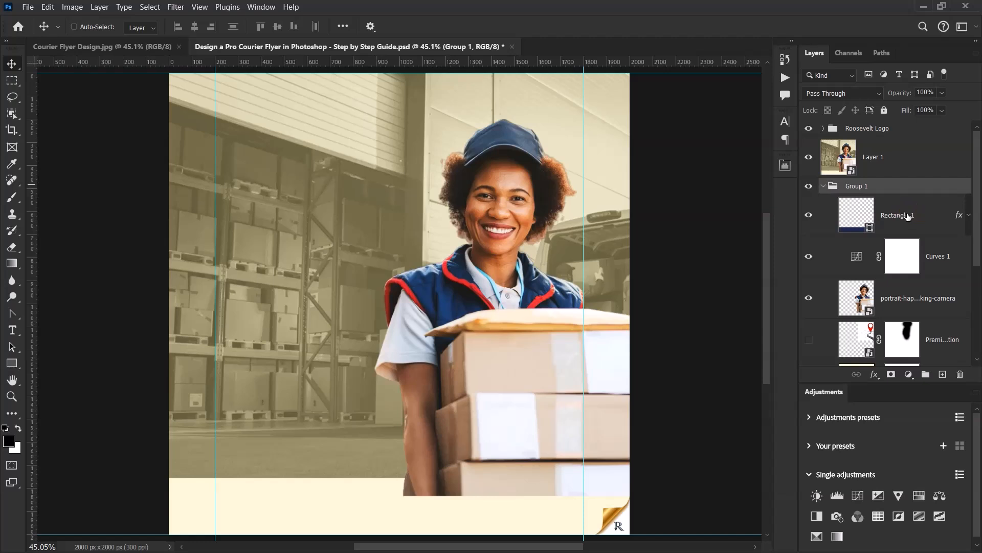
drag(908, 216, 897, 146)
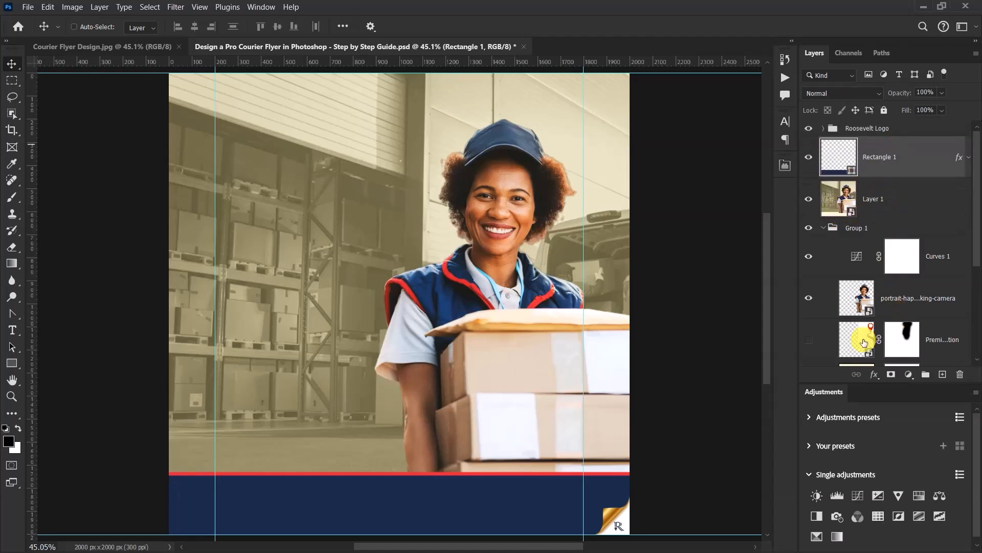
drag(862, 339, 864, 180)
click(819, 275)
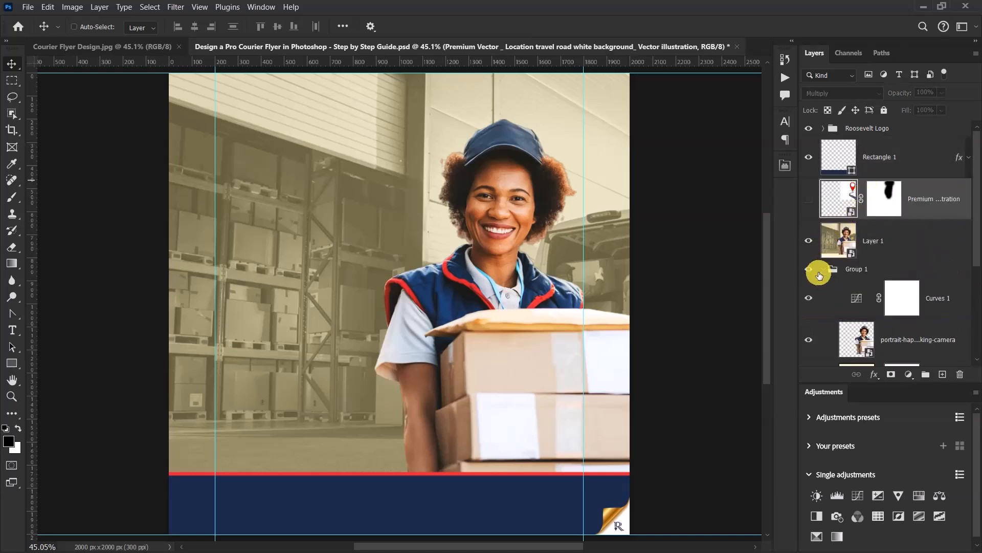
click(822, 270)
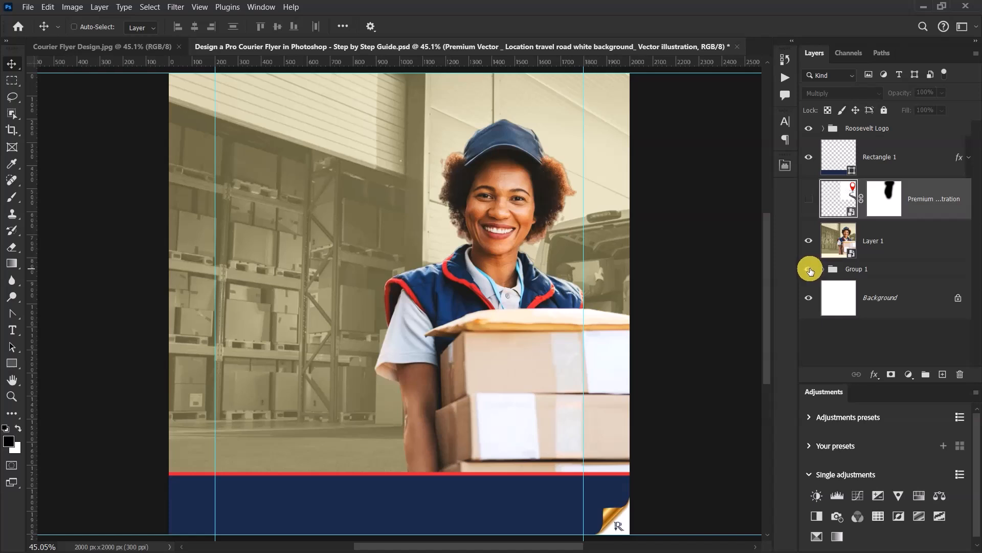
- Hide Group 1, check Layer 1 and the navy bar by toggling their visibility, and show the location-pin illustration
click(809, 241)
click(808, 240)
click(809, 157)
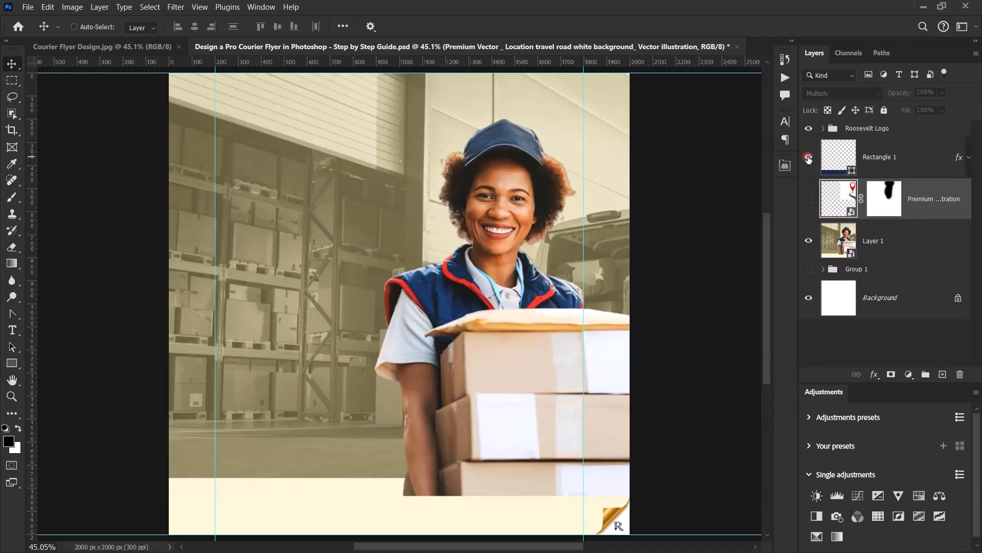
click(809, 157)
click(808, 200)
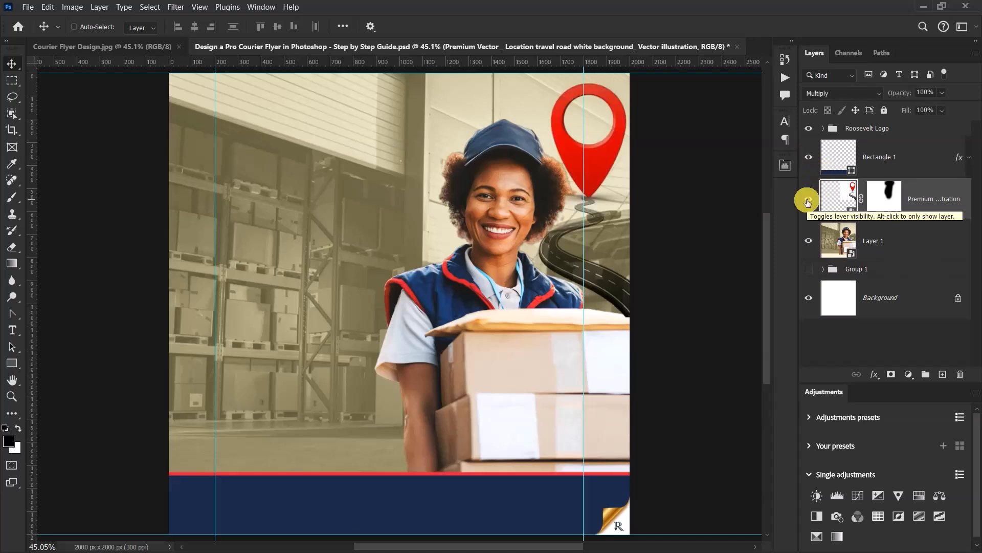
- Paint black on the location-pin illustration's layer mask to clear its lines from the courier's face, hair and cap
scroll(570, 219, up, 4)
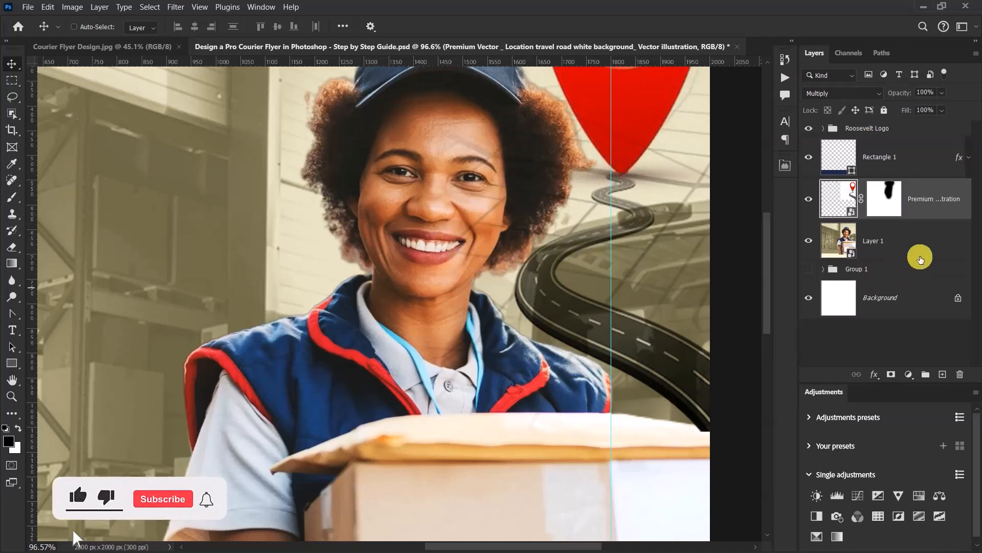
click(889, 199)
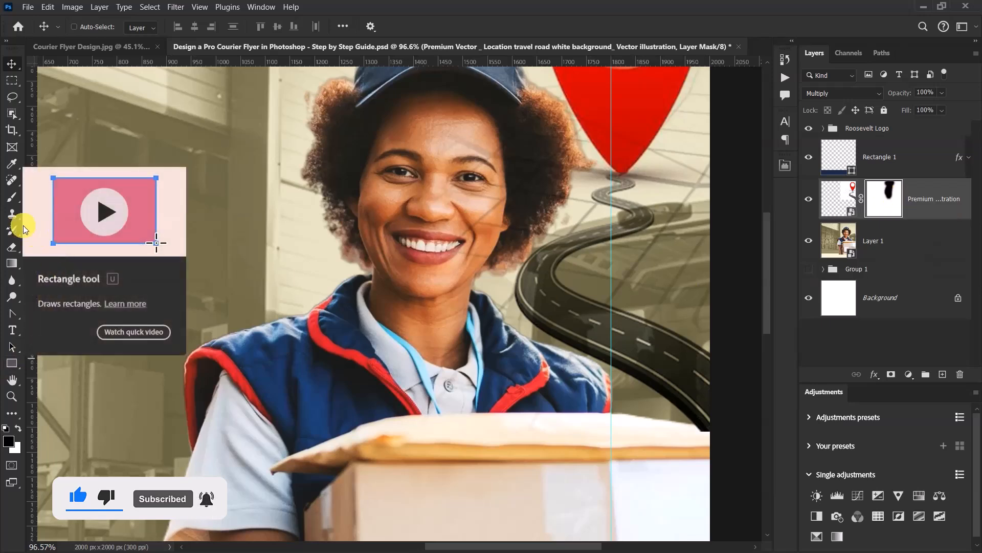
click(12, 197)
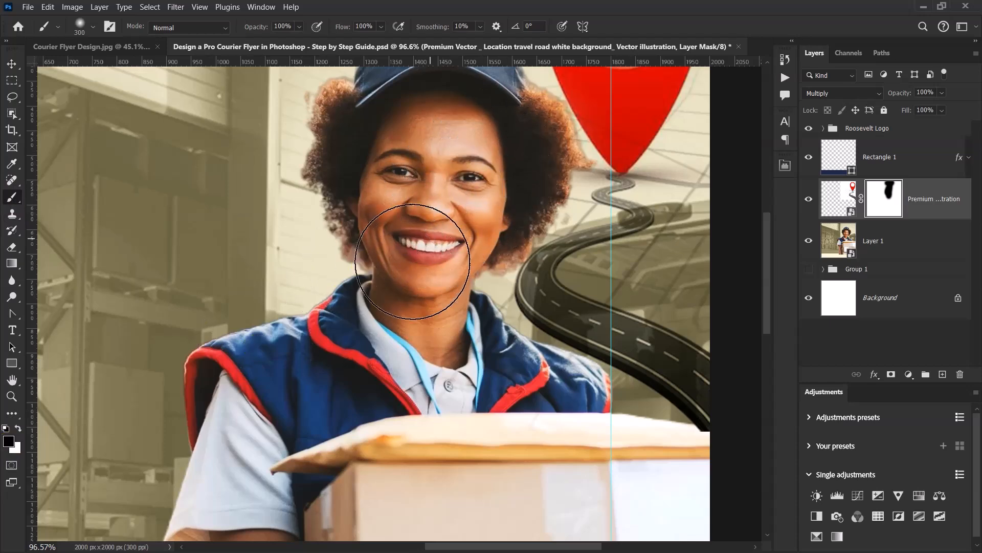
mouse_move(456, 367)
mouse_down()
mouse_move(510, 419)
mouse_move(418, 377)
mouse_move(385, 277)
mouse_move(417, 162)
mouse_up()
scroll(375, 310, down, 3)
scroll(409, 186, up, 2)
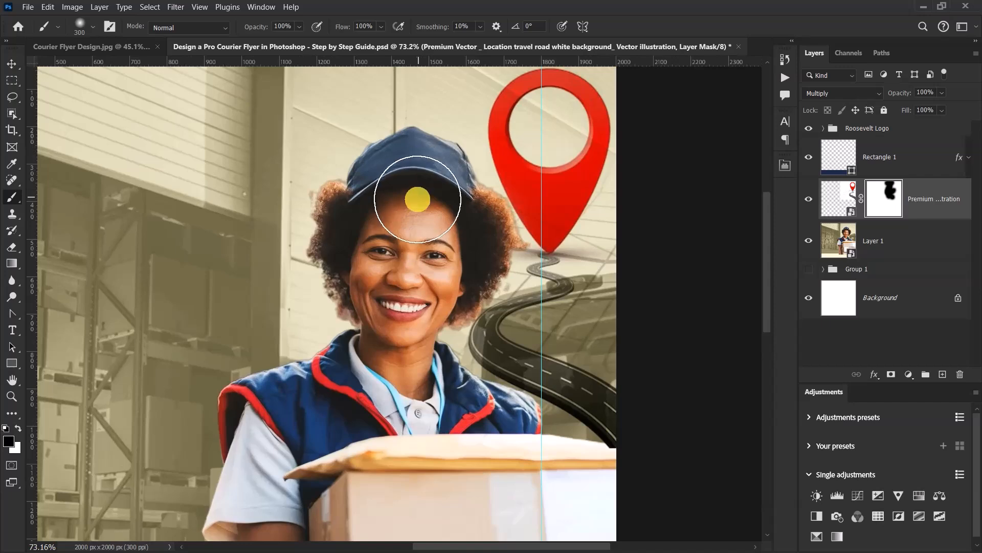
click(11, 63)
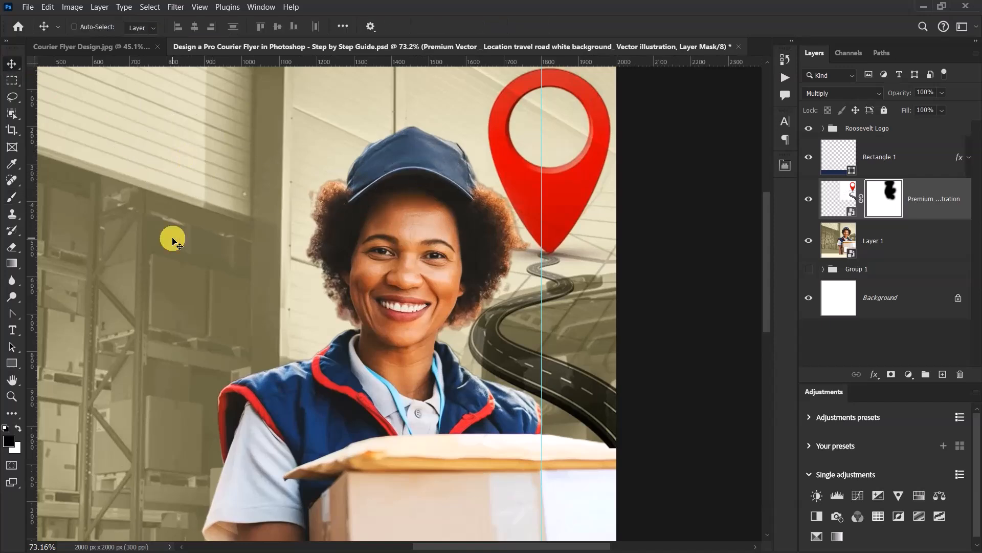
scroll(172, 238, down, 2)
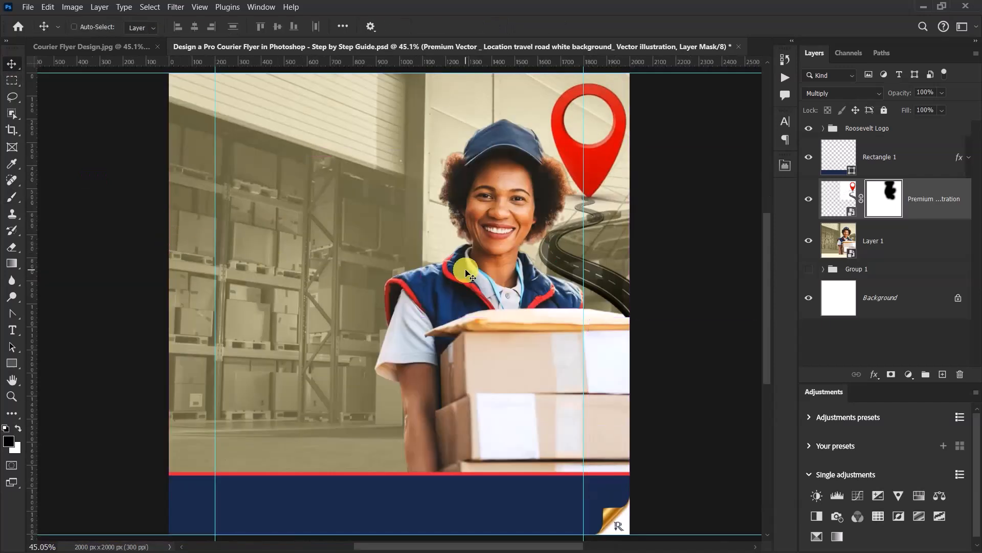
- Hide the location-pin illustration layer and save the document
click(806, 202)
key(ctrl+s)
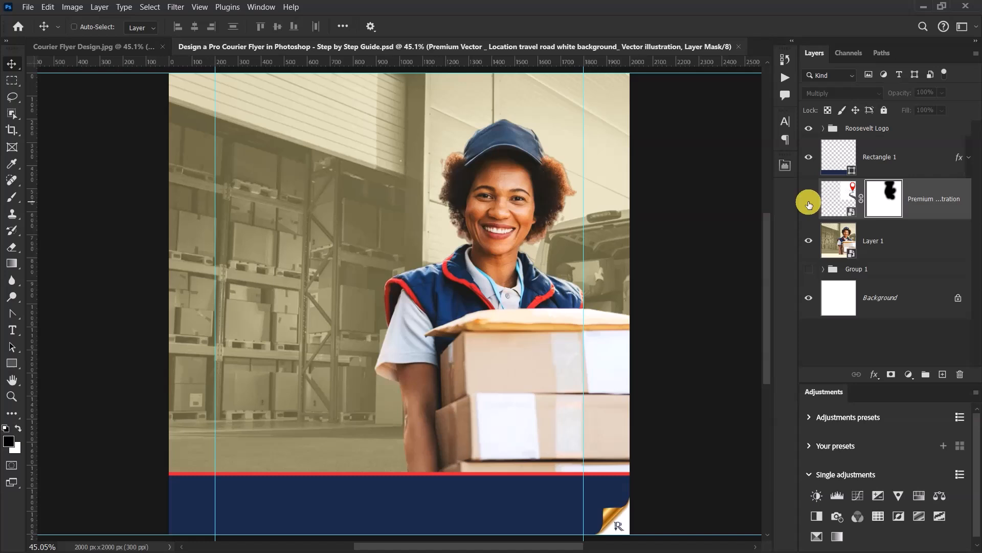
- Group the layers from Rectangle 1 down to Group 1 and name the new group BG
click(894, 159)
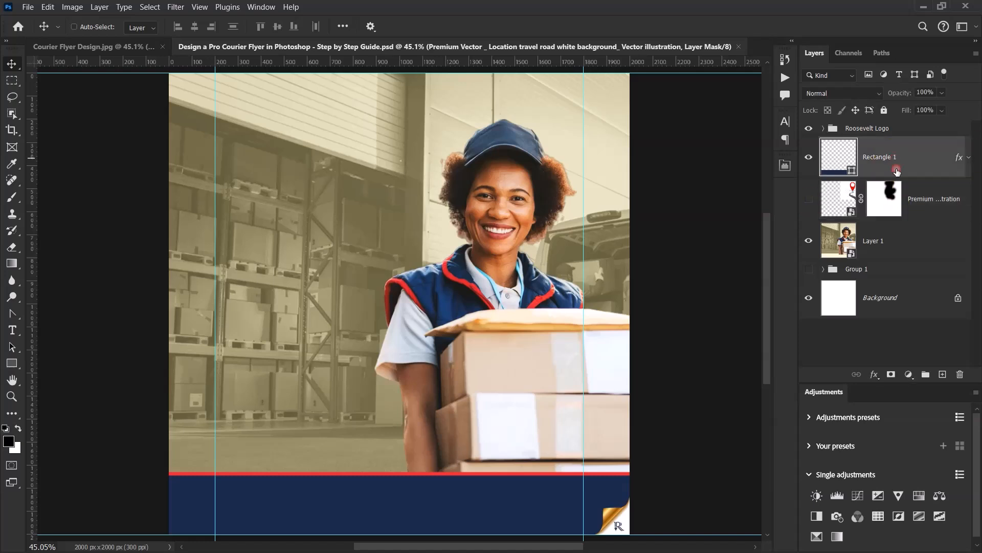
shift+click(898, 271)
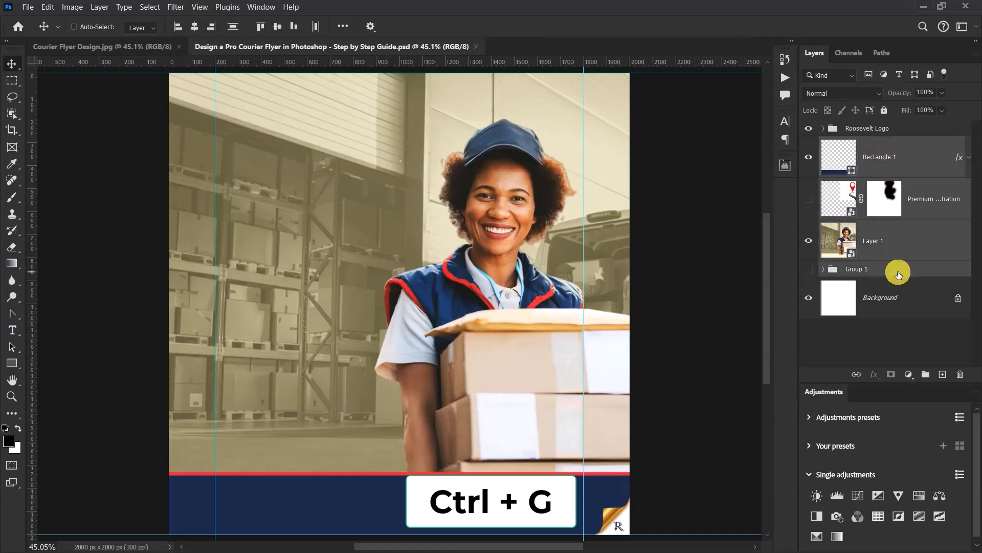
key(ctrl+g)
double_click(859, 143)
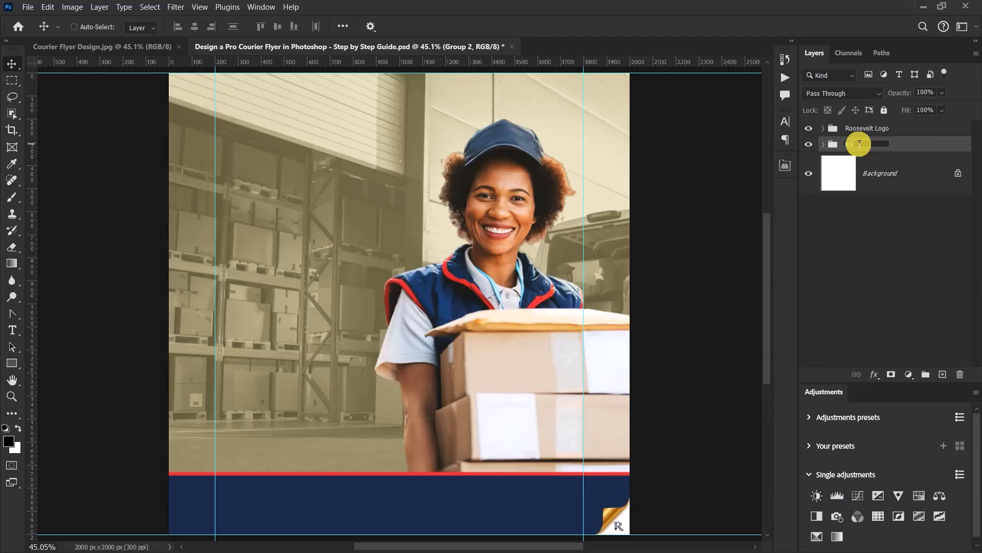
key(Return)
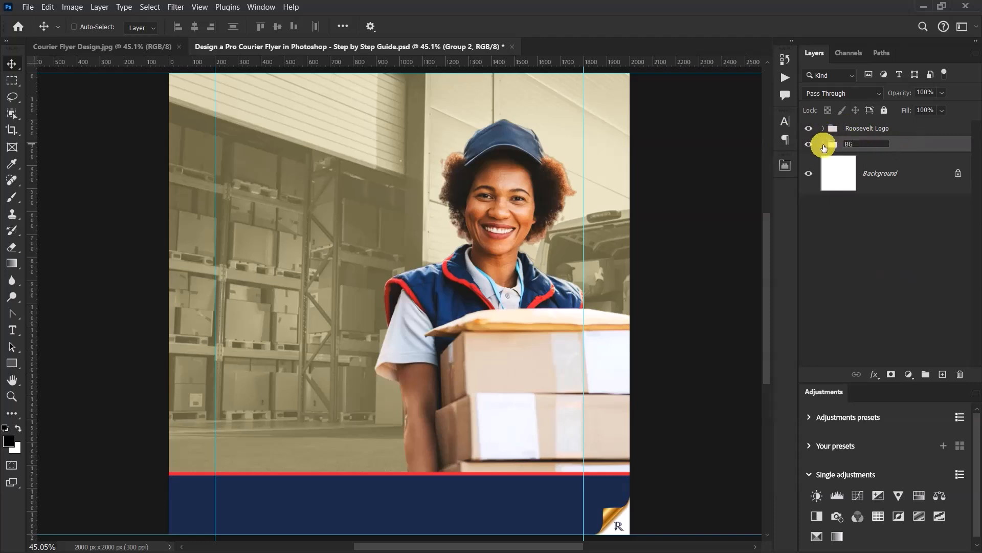
- Check Layer 1 in the BG group by toggling its visibility and open the Camera Raw Filter on it
click(823, 144)
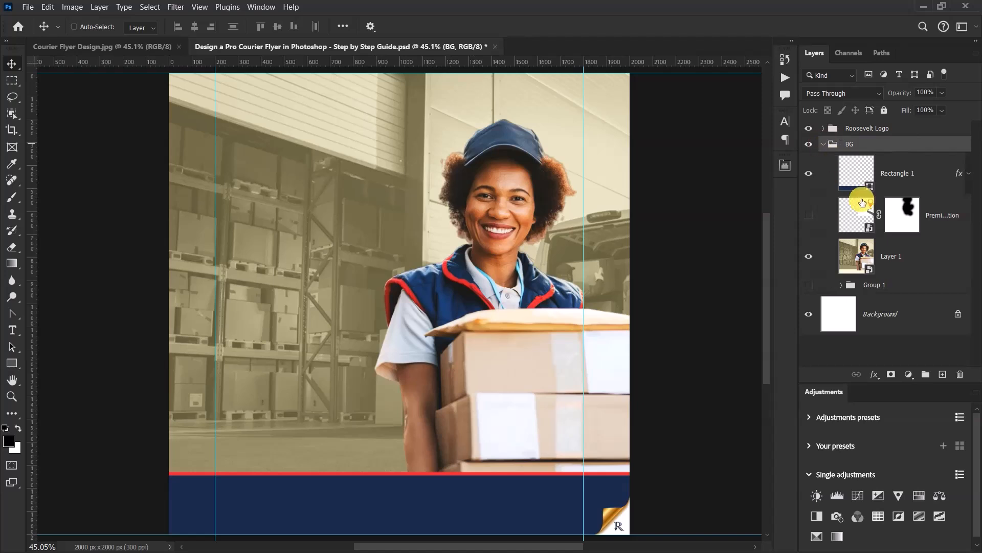
click(902, 260)
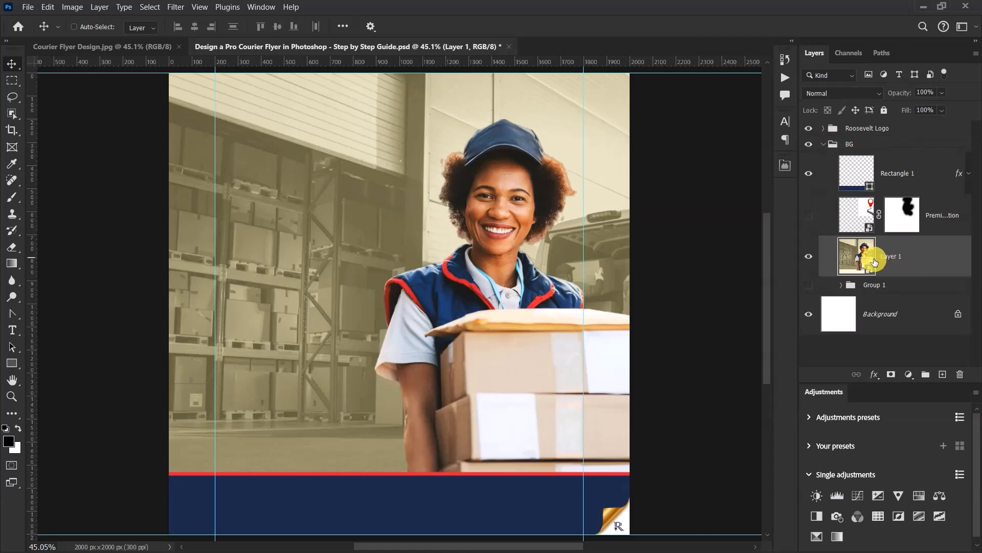
click(808, 256)
click(809, 257)
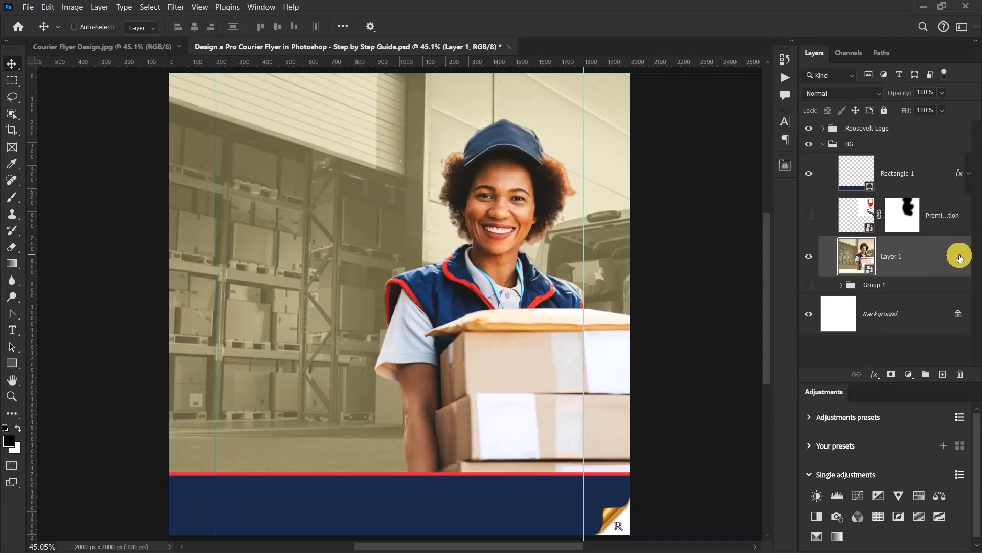
click(809, 256)
click(809, 257)
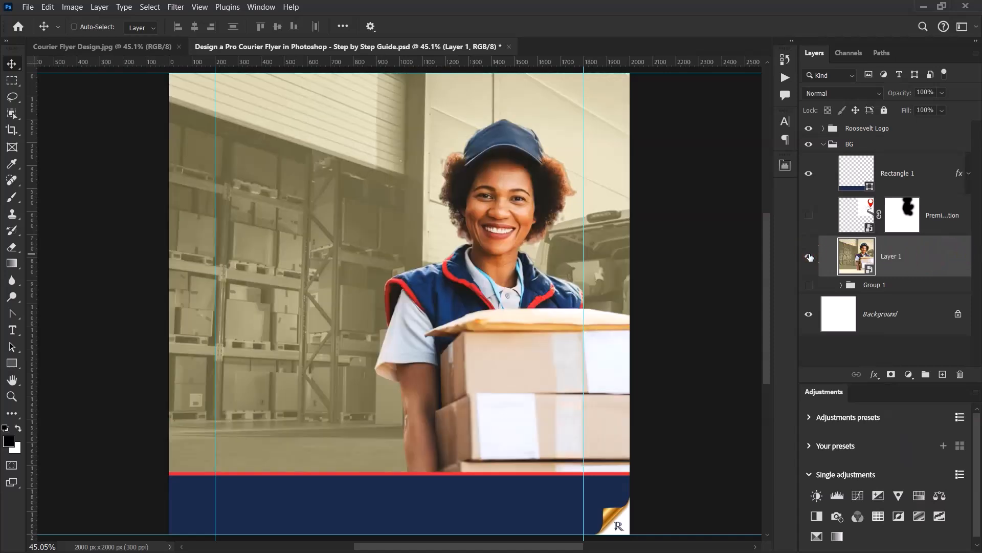
click(175, 6)
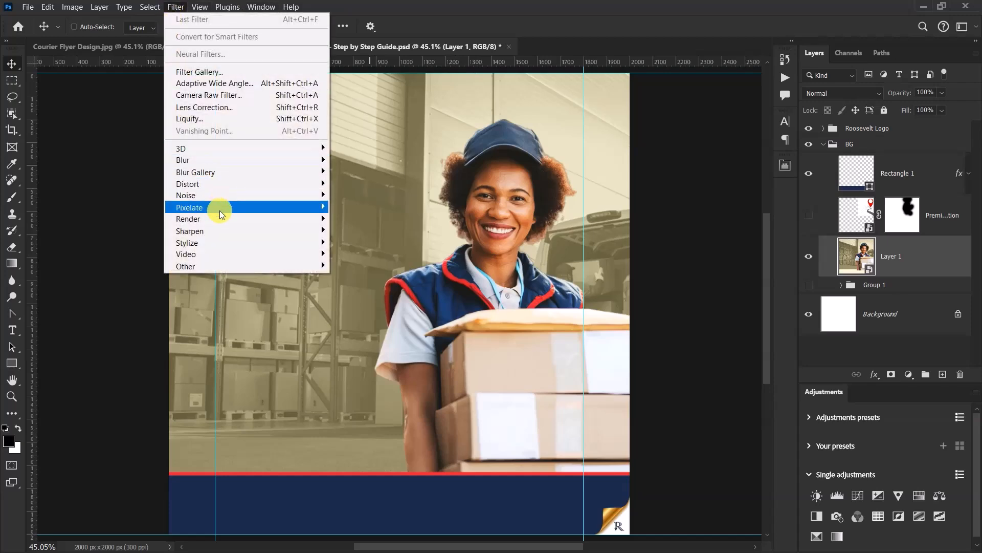
click(228, 98)
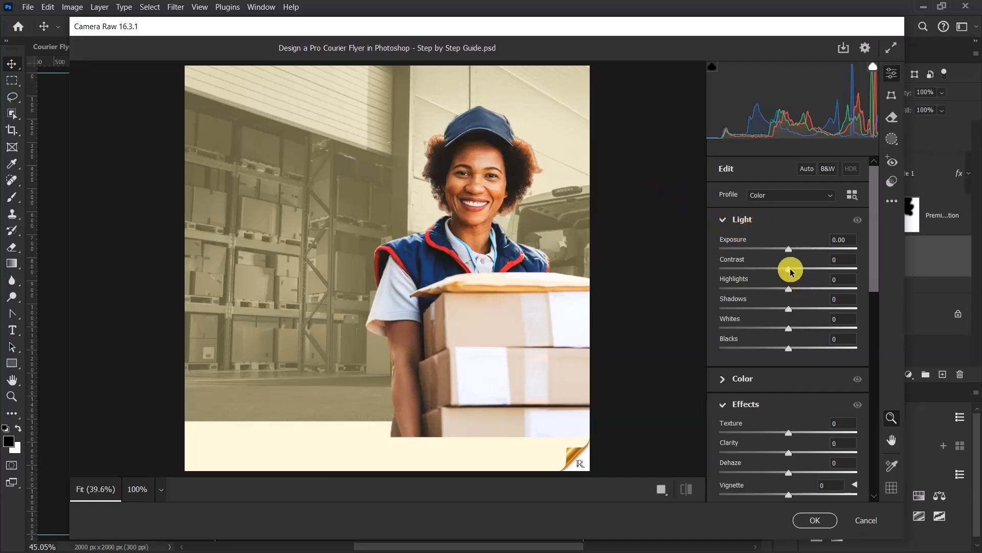
- Set the Camera Raw light adjustments to Contrast +5, Highlights -10 and Whites -8
mouse_move(787, 269)
mouse_down()
mouse_move(801, 269)
mouse_move(692, 274)
mouse_move(789, 286)
mouse_up()
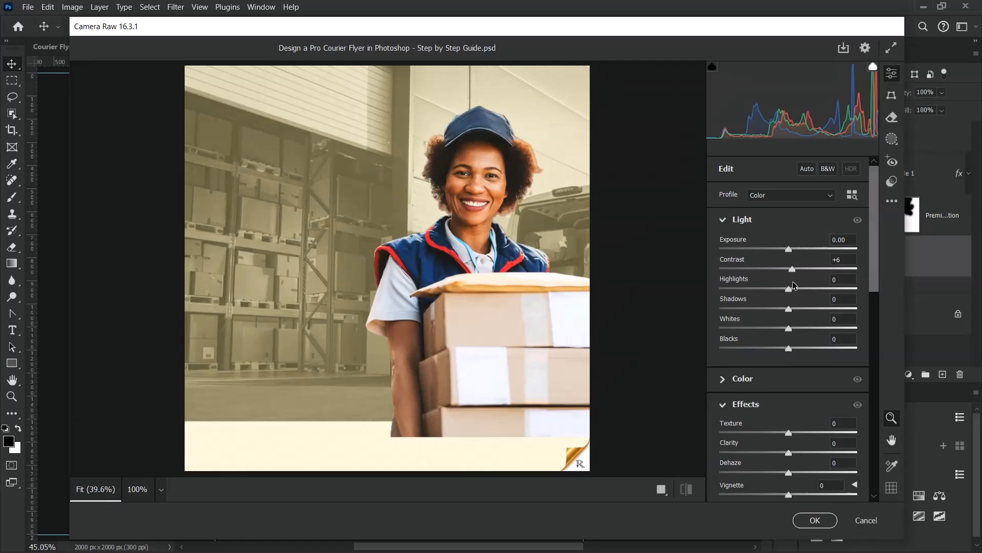
drag(789, 285, 793, 285)
click(792, 270)
mouse_move(792, 271)
mouse_down()
mouse_move(847, 274)
mouse_move(792, 285)
mouse_up()
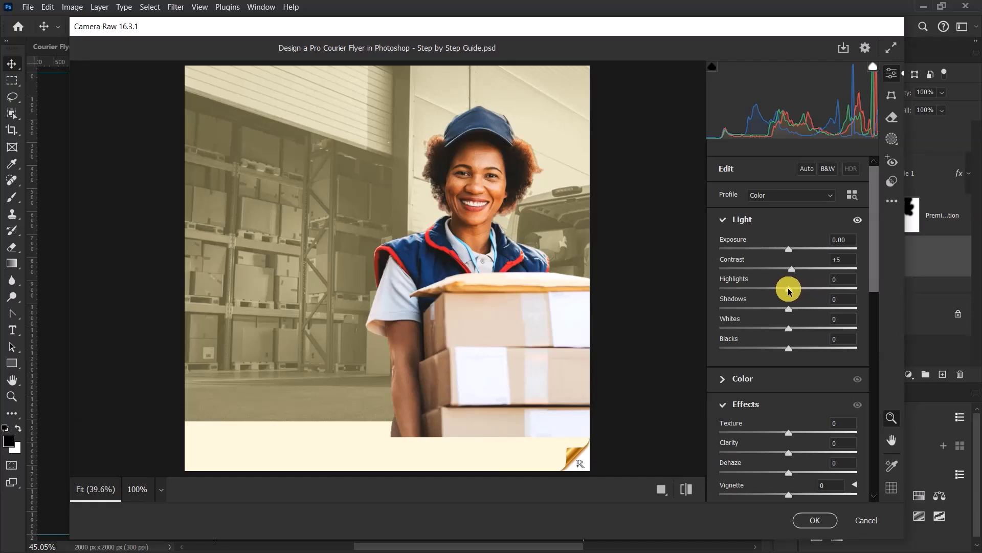
drag(788, 291, 781, 291)
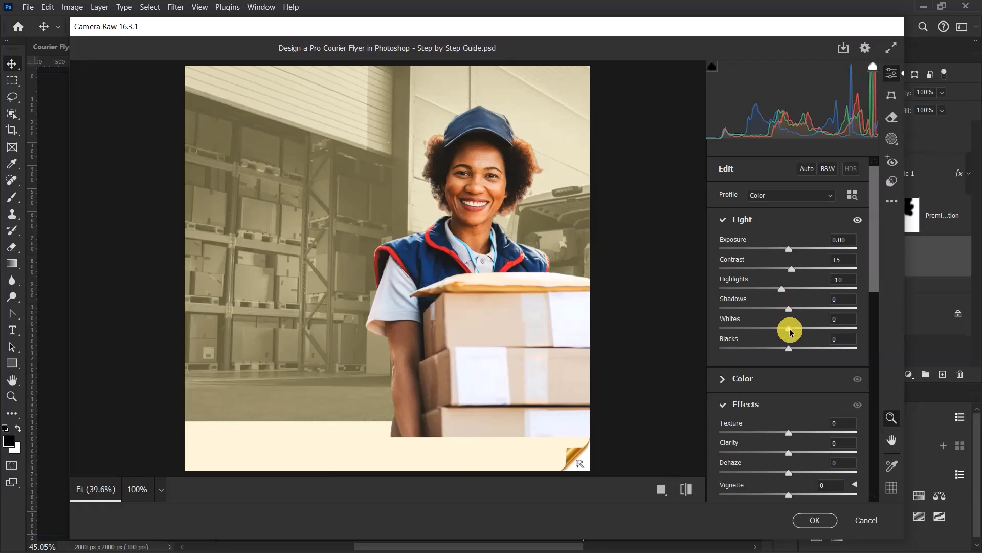
drag(791, 332, 791, 333)
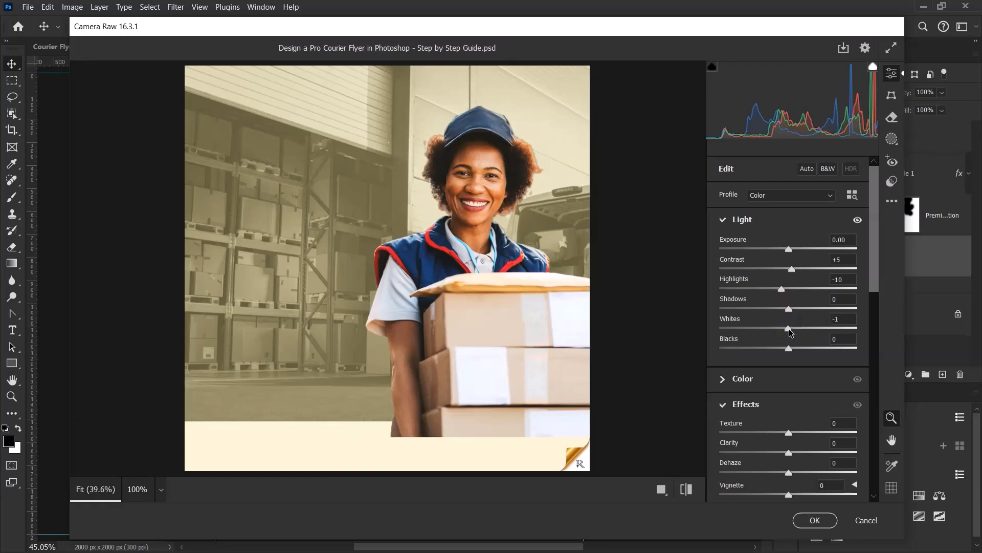
mouse_move(790, 331)
mouse_down()
mouse_move(772, 333)
mouse_move(784, 331)
mouse_up()
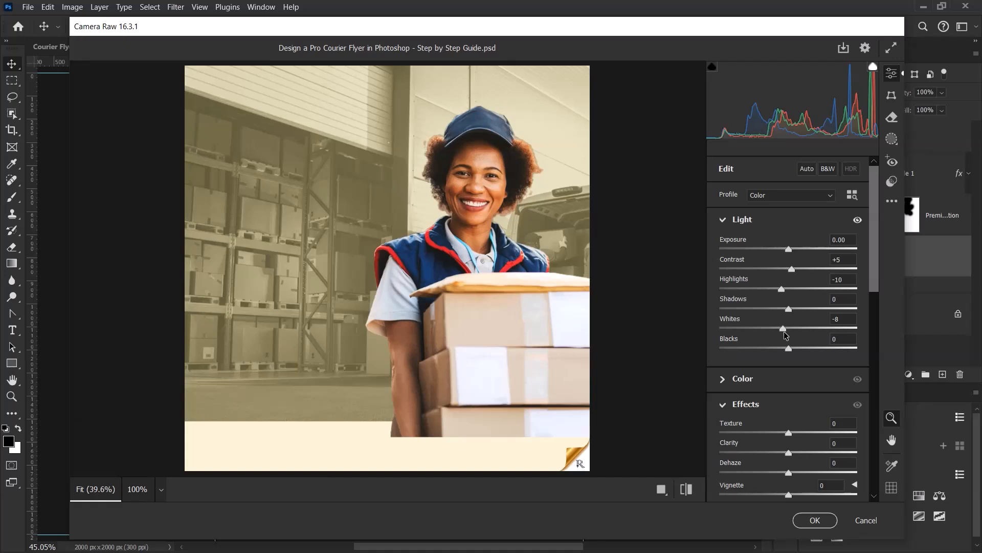
click(783, 330)
- Set the Camera Raw effects to Texture +15 and Vignette -10
scroll(805, 321, down, 3)
scroll(806, 321, down, 2)
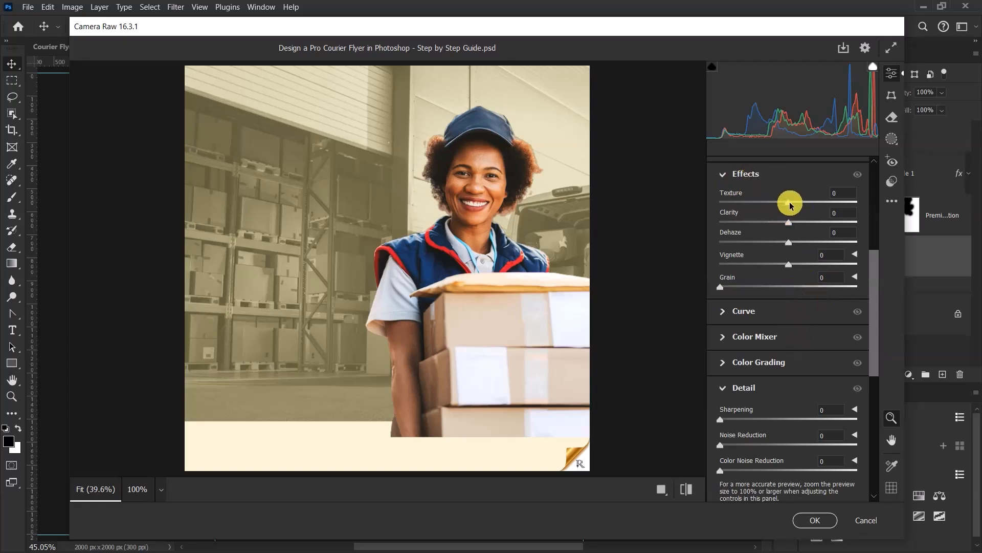
drag(790, 205, 801, 205)
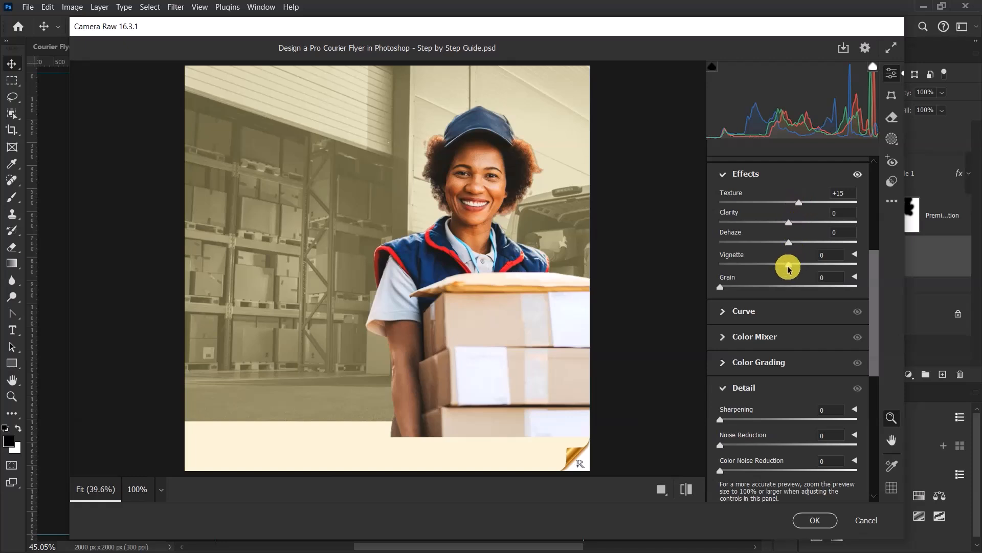
drag(788, 266, 781, 267)
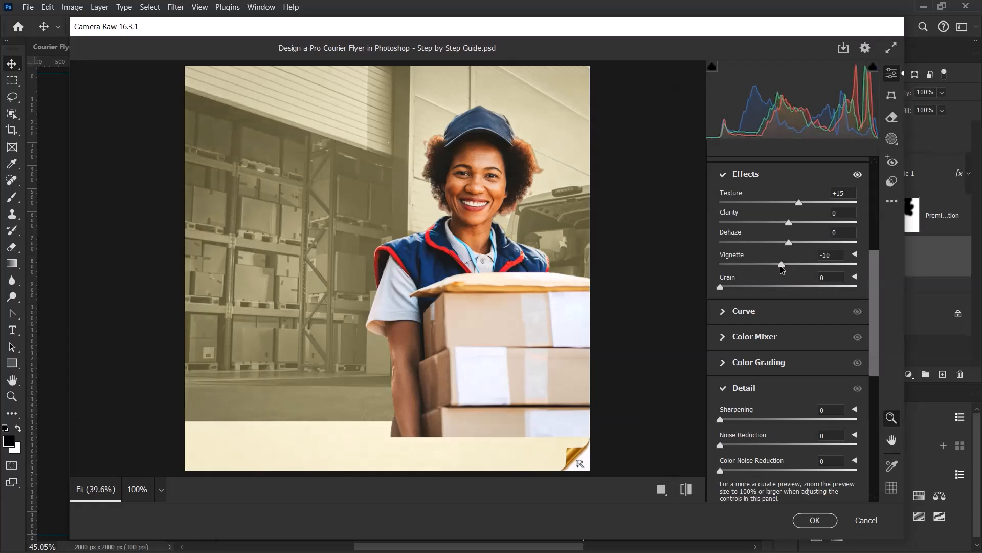
click(781, 267)
- Try a Grain amount of 81 and inspect its effect on the image up close
click(720, 287)
drag(733, 287, 832, 288)
drag(401, 215, 401, 172)
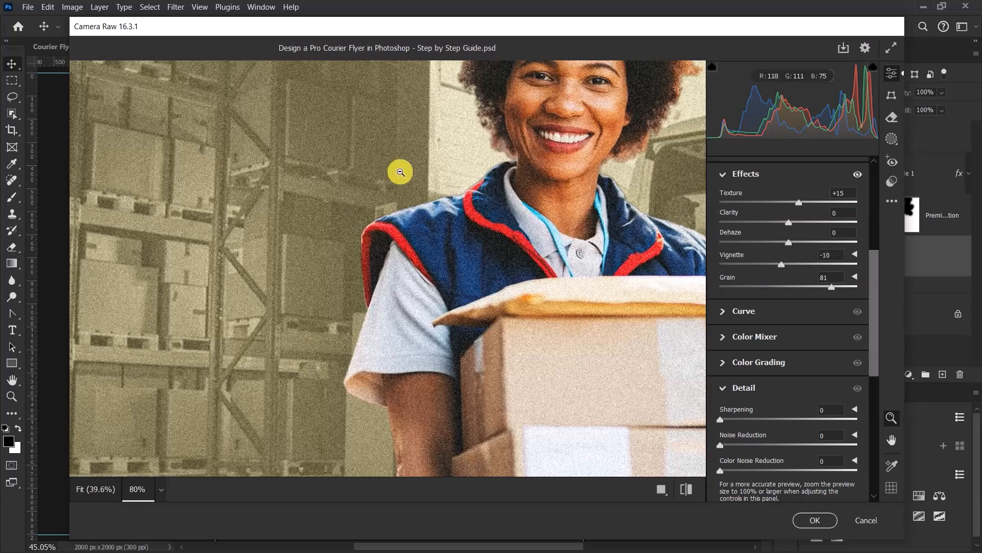
click(401, 172)
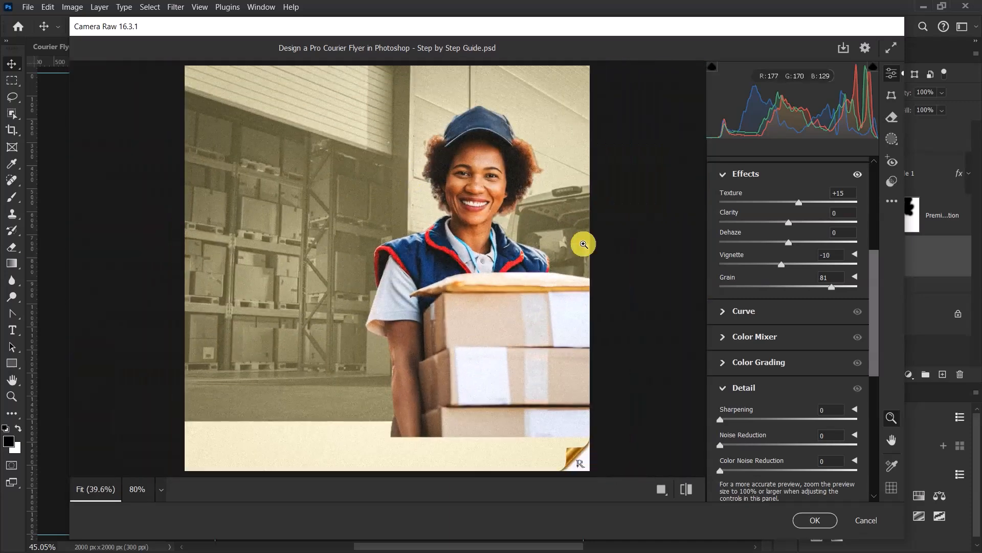
- Set the Camera Raw Grain effect to 10
drag(839, 296, 750, 289)
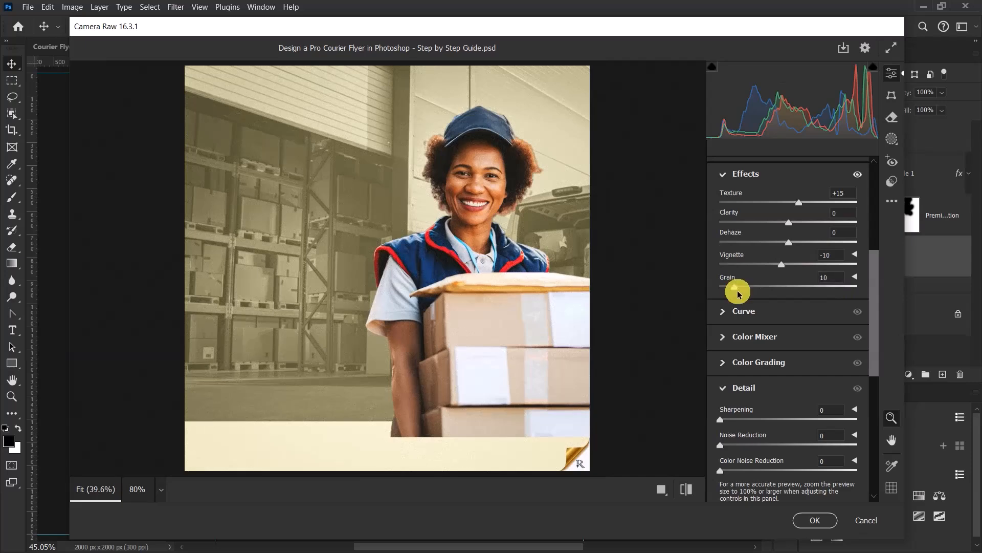
scroll(781, 330, down, 3)
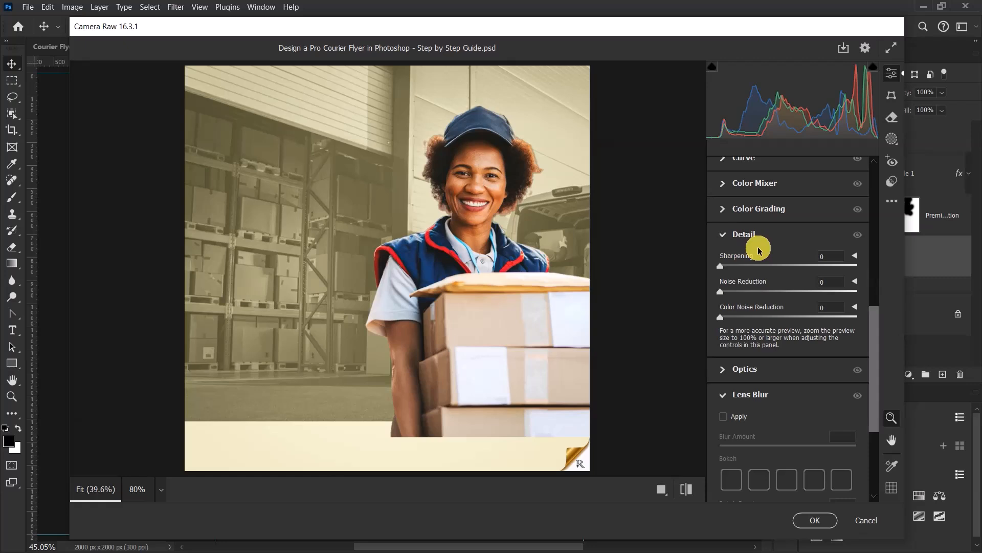
- Set the Camera Raw Detail values to Sharpening 60 and Noise Reduction 10
drag(720, 266, 772, 268)
click(756, 288)
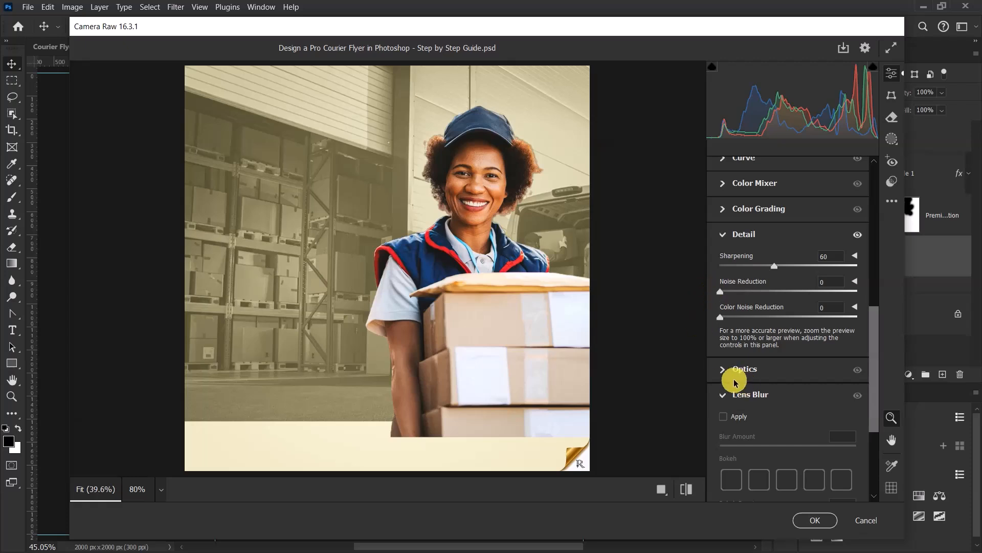
drag(721, 292, 734, 294)
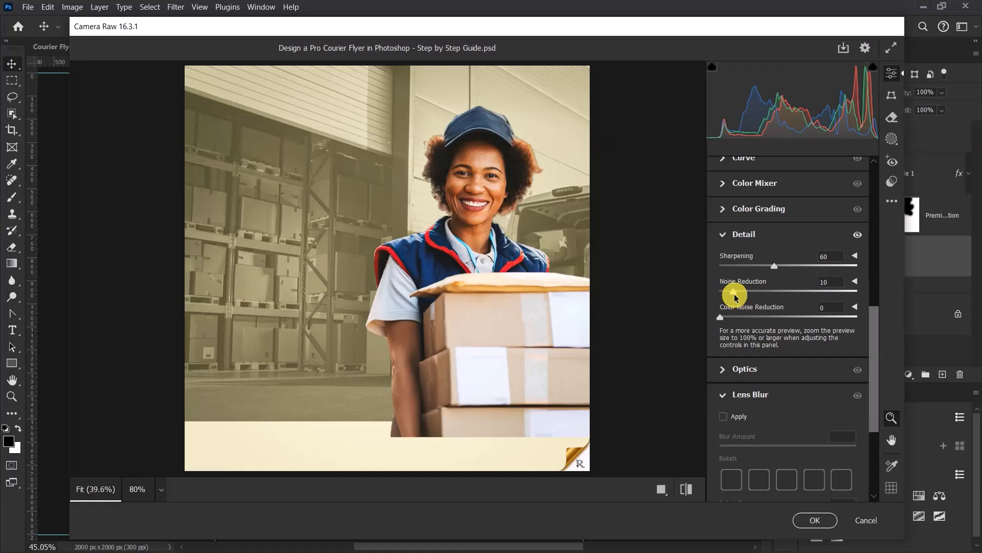
- Enable Camera Raw Lens Blur, compare the image with and without it, and apply the filter with the blur on
scroll(767, 332, down, 3)
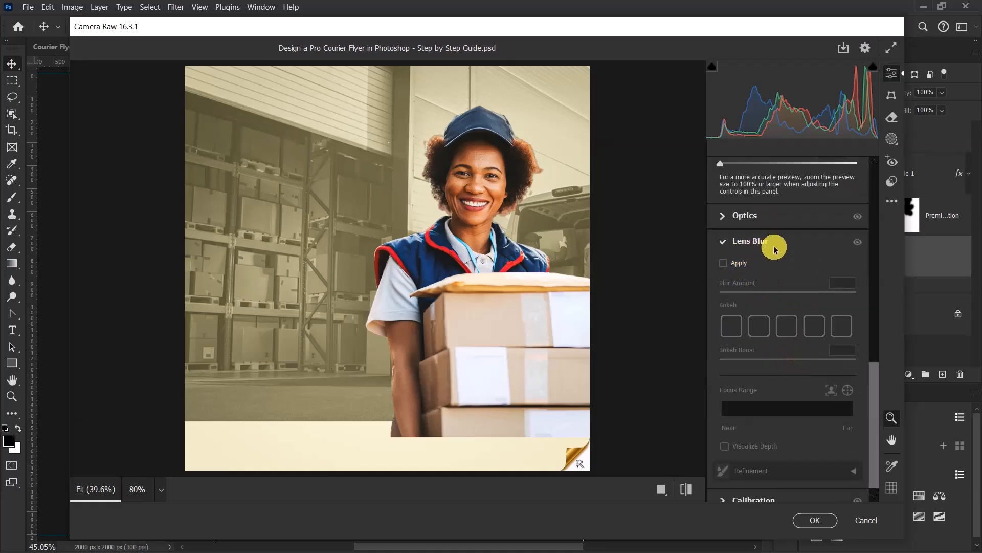
click(723, 263)
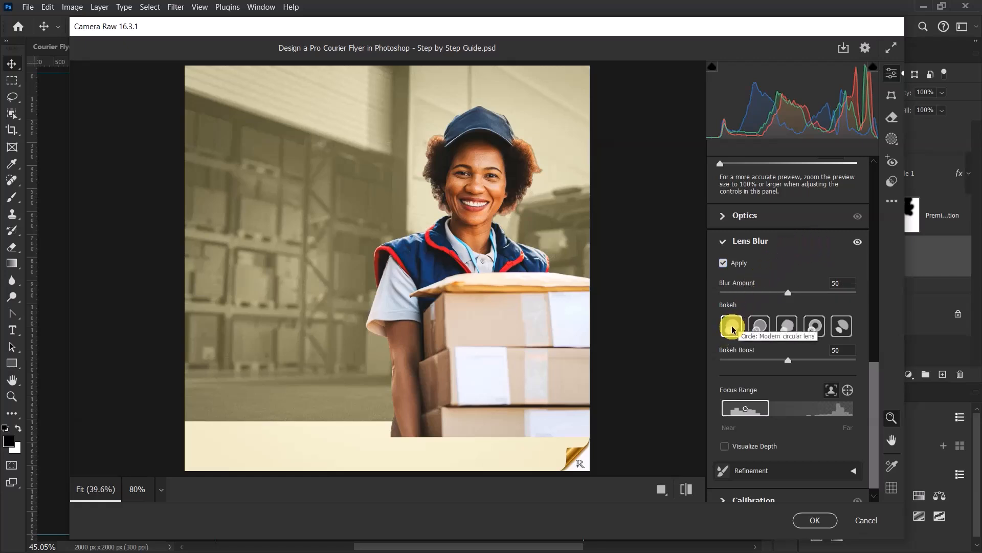
click(723, 263)
click(724, 263)
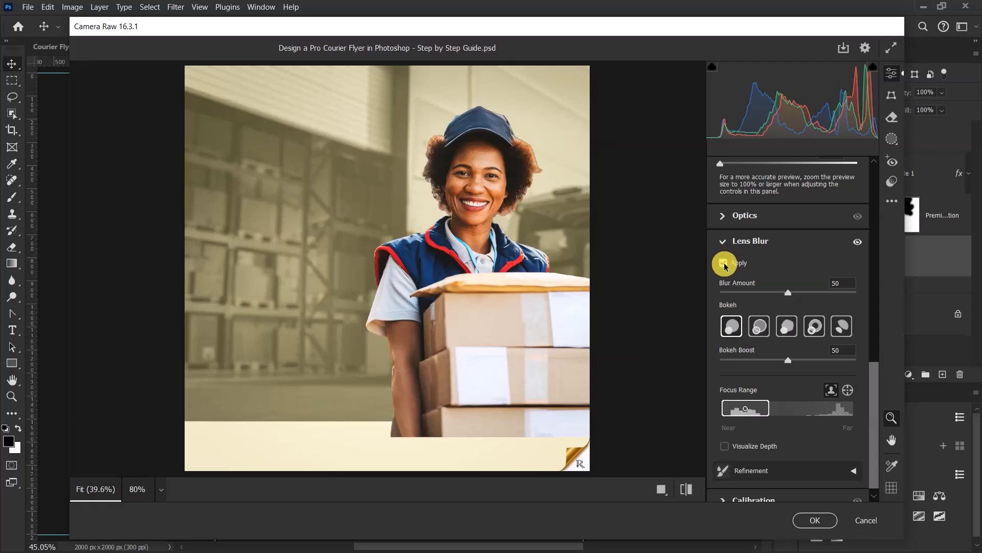
click(724, 263)
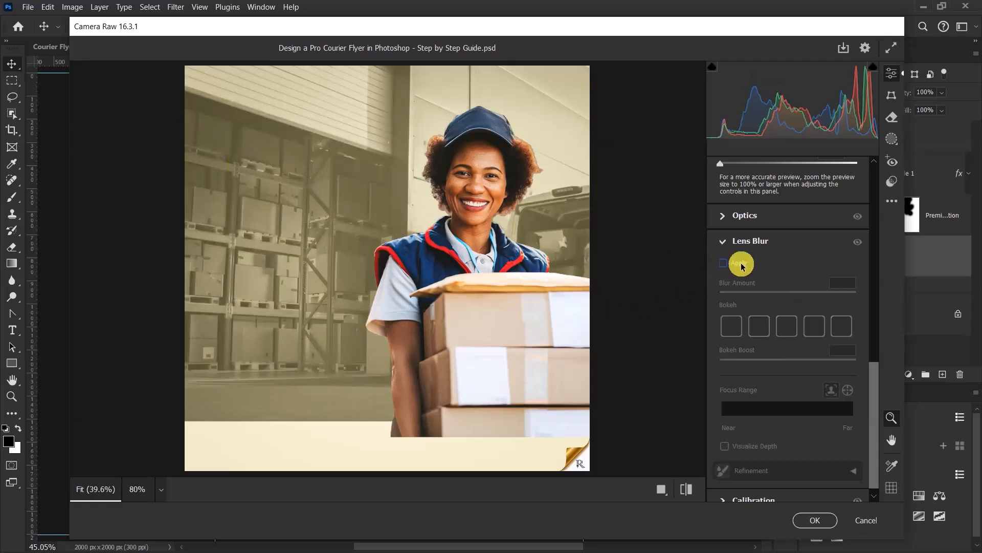
click(724, 263)
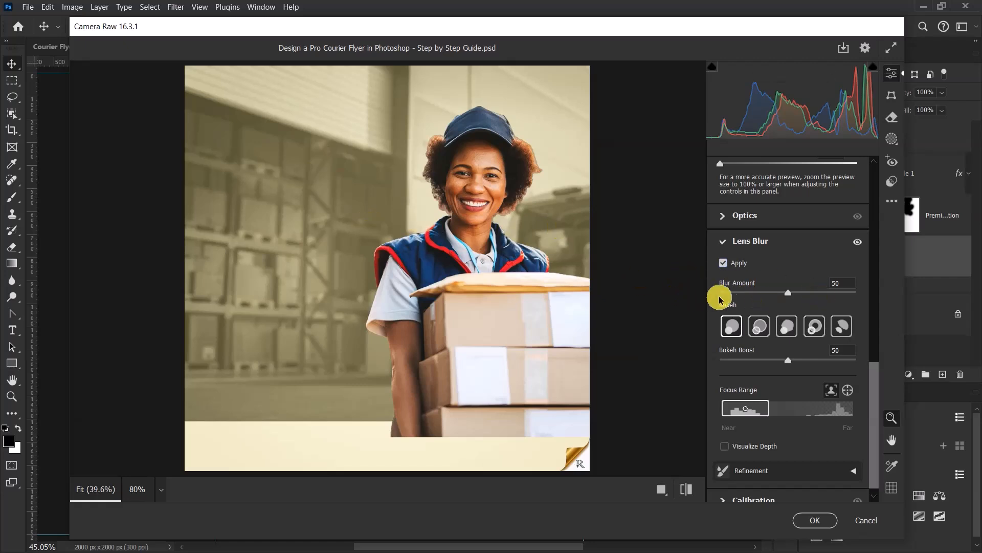
scroll(811, 267, down, 1)
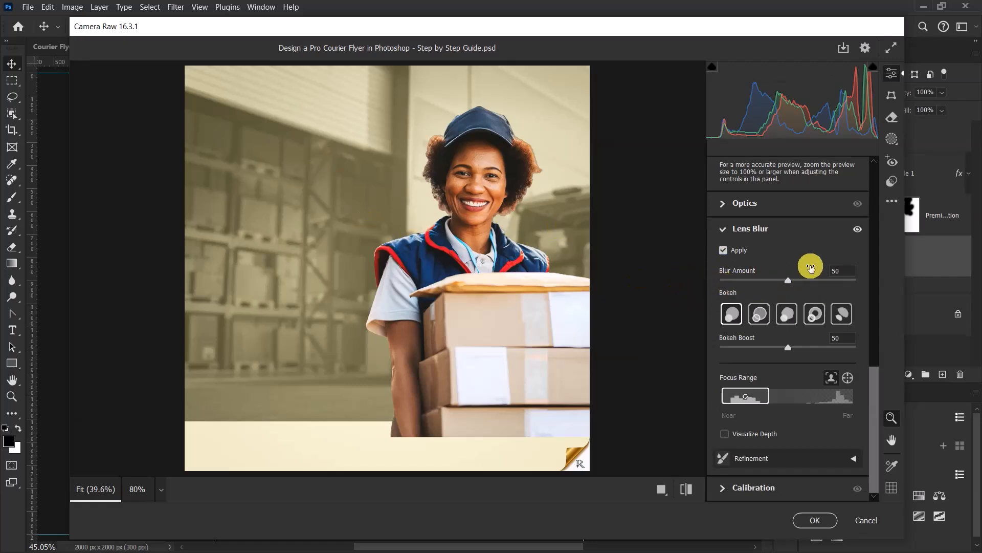
click(815, 520)
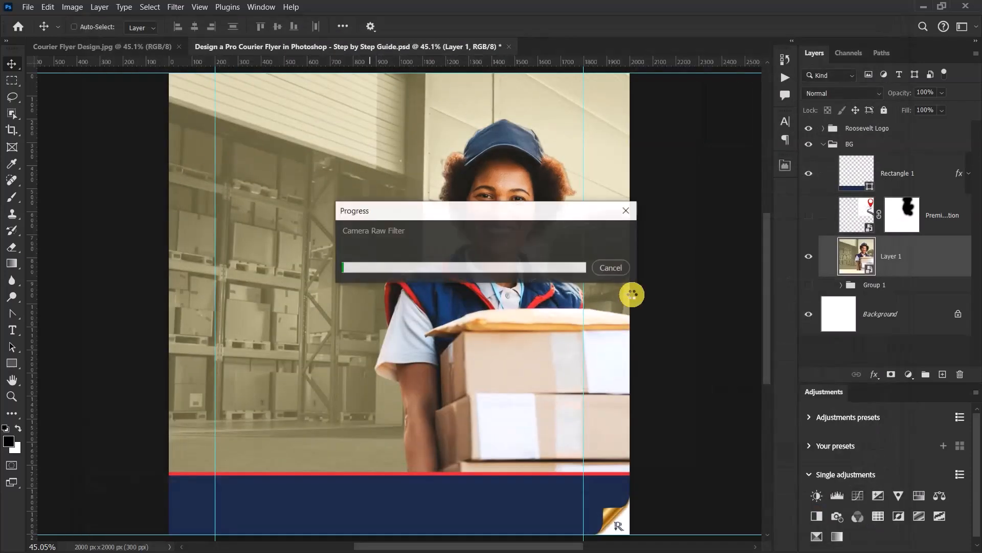
- Save the flyer document, then collapse Layer 1's smart filter list and the BG group
key(ctrl)
key(ctrl+s)
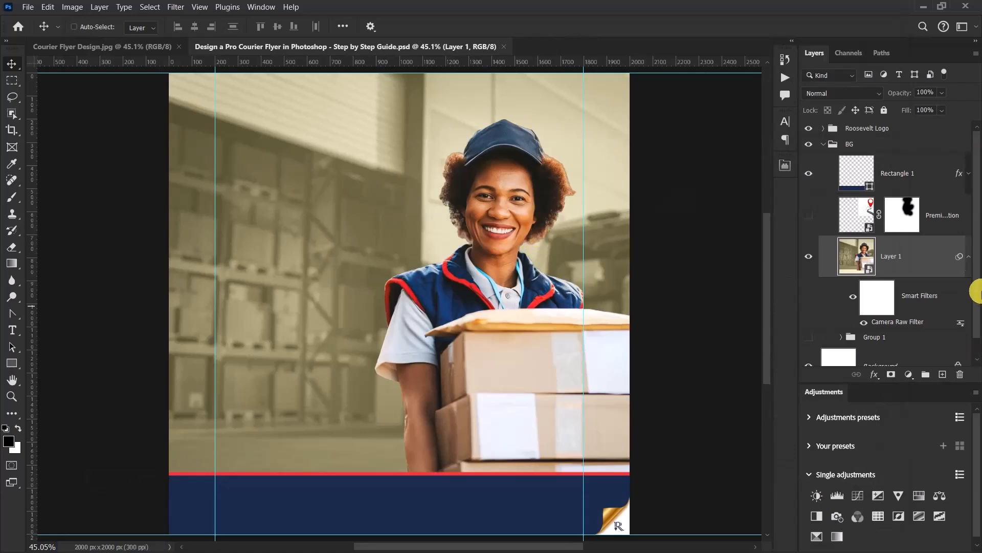
click(968, 255)
click(970, 249)
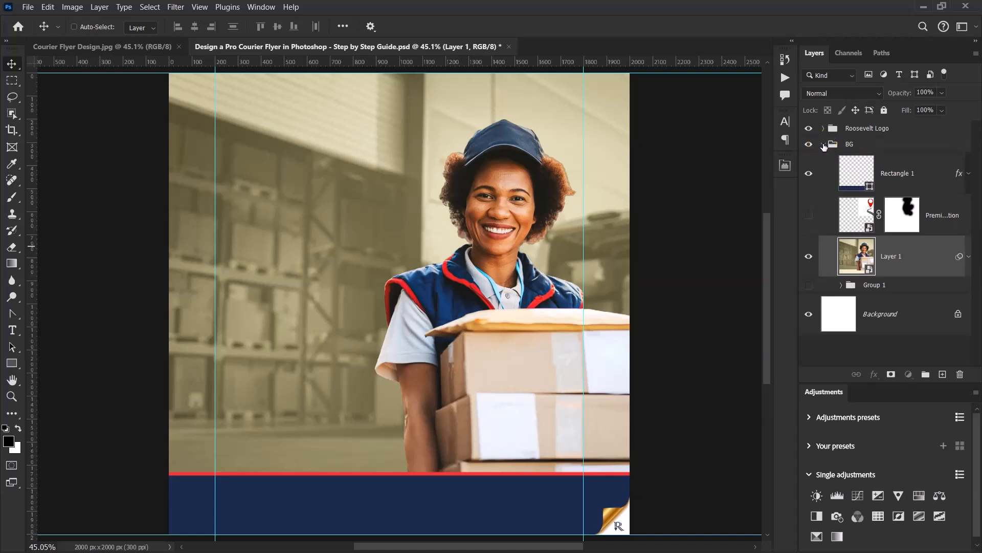
click(823, 145)
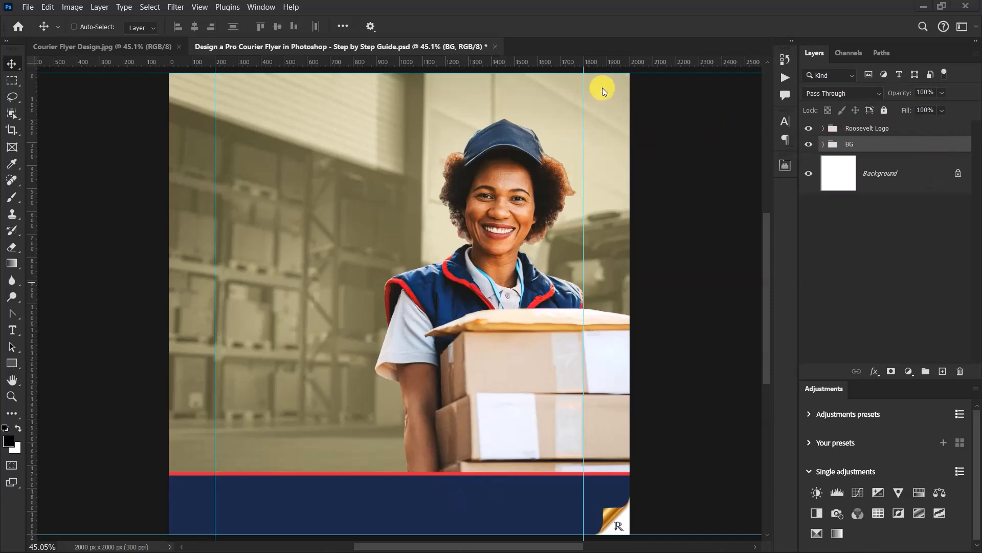
- Make the hidden location-pin layer in the BG group visible again and collapse the group
click(823, 145)
click(809, 214)
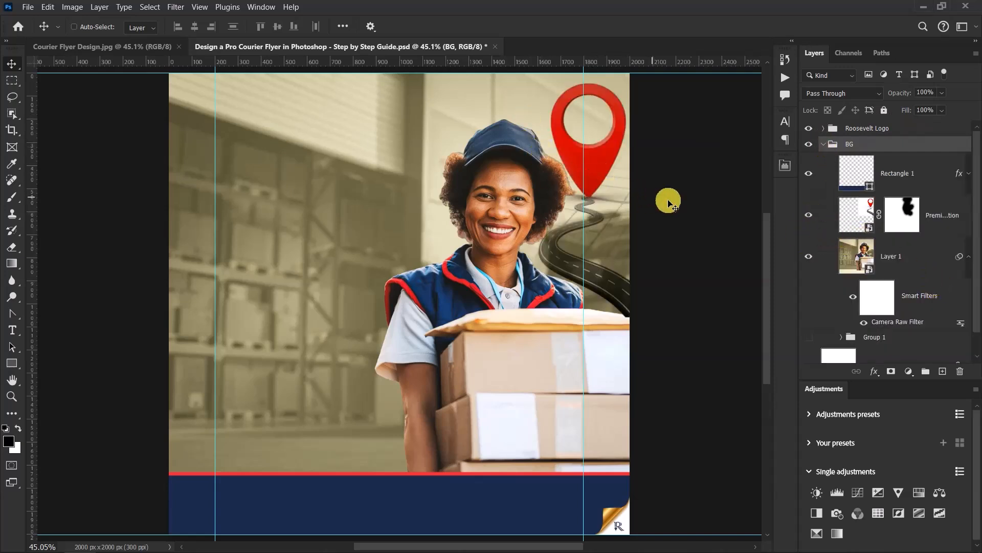
click(829, 214)
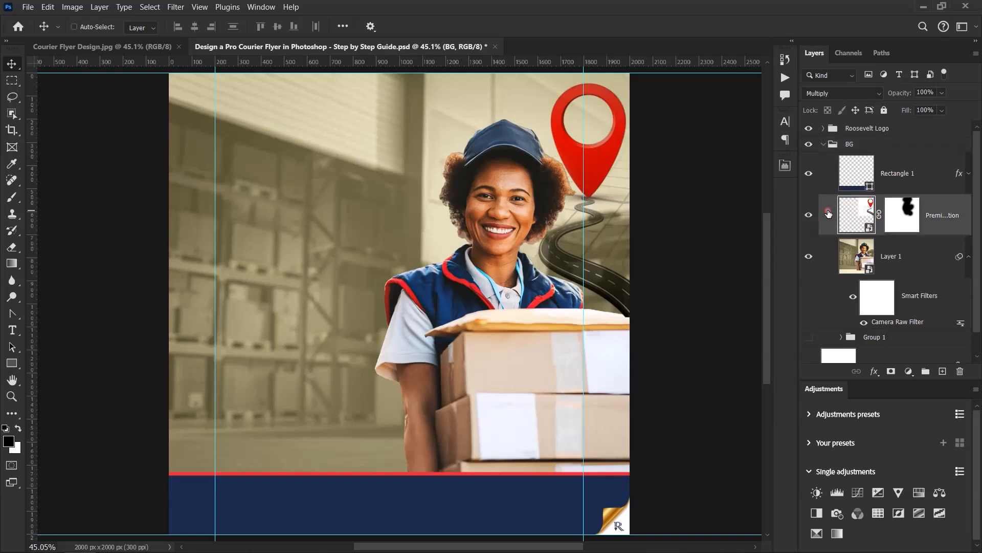
click(824, 144)
click(870, 145)
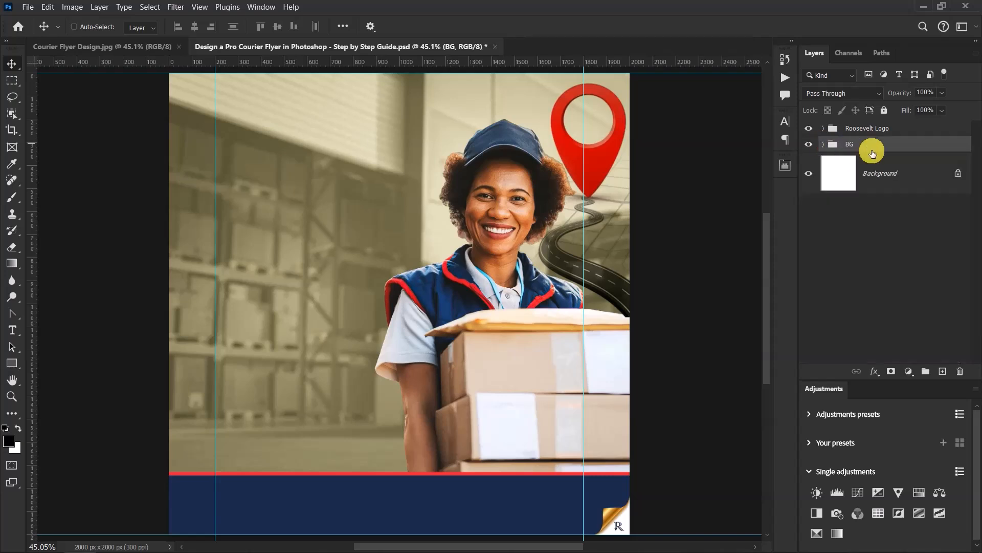
- Add a horizontal guide about 200 px below the canvas's upper edge
click(902, 255)
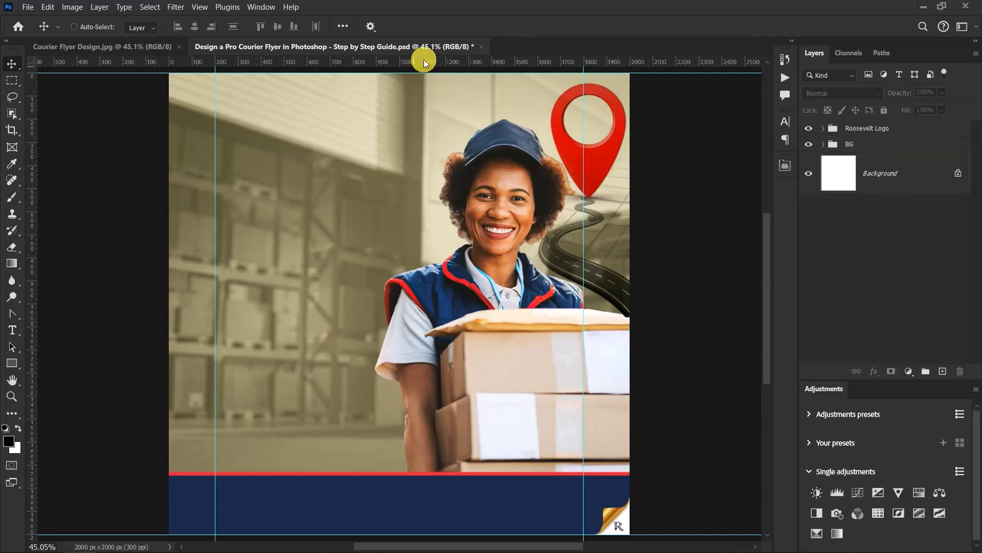
drag(423, 60, 496, 120)
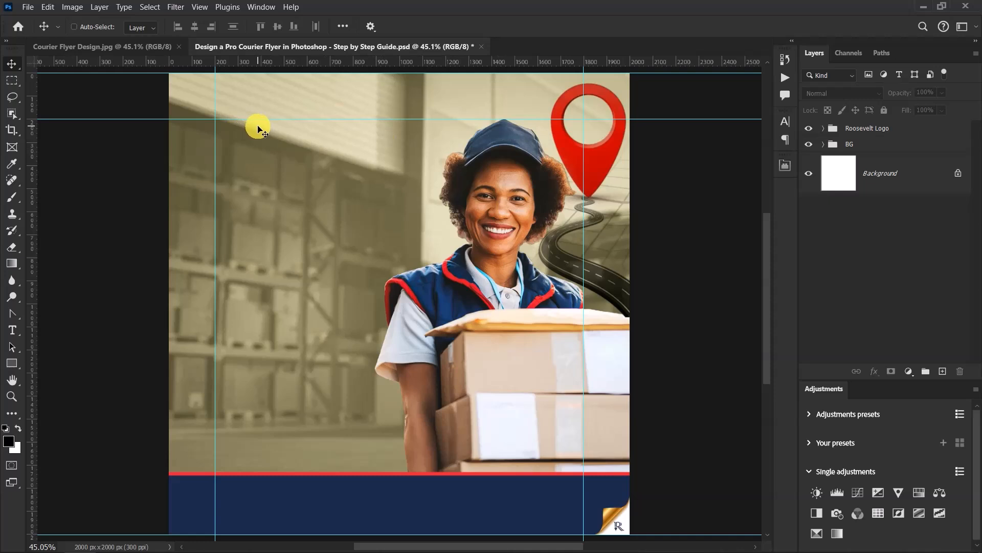
- Place the Roosevelt Multimedia logo file from the project folder into the flyer directly above the BG group
click(880, 148)
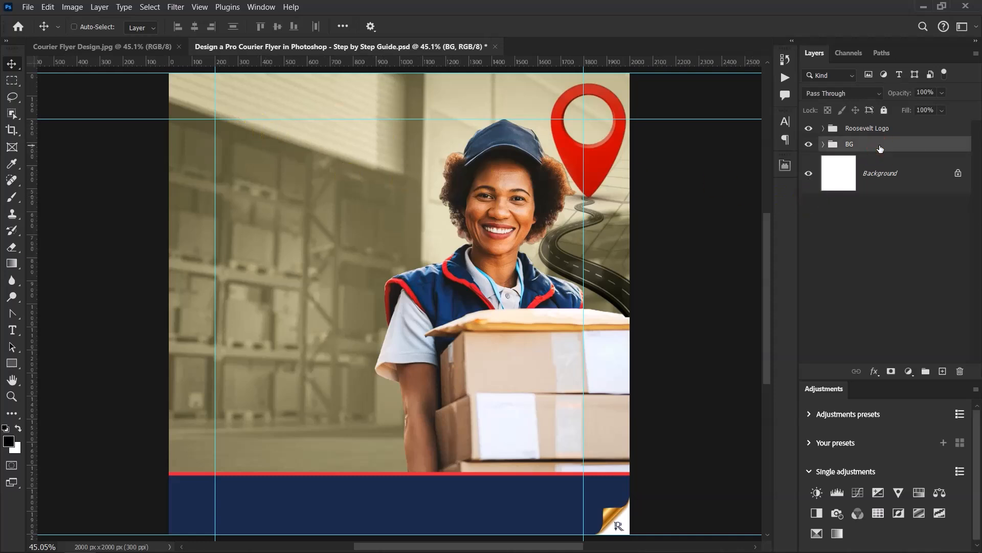
key(alt+Tab)
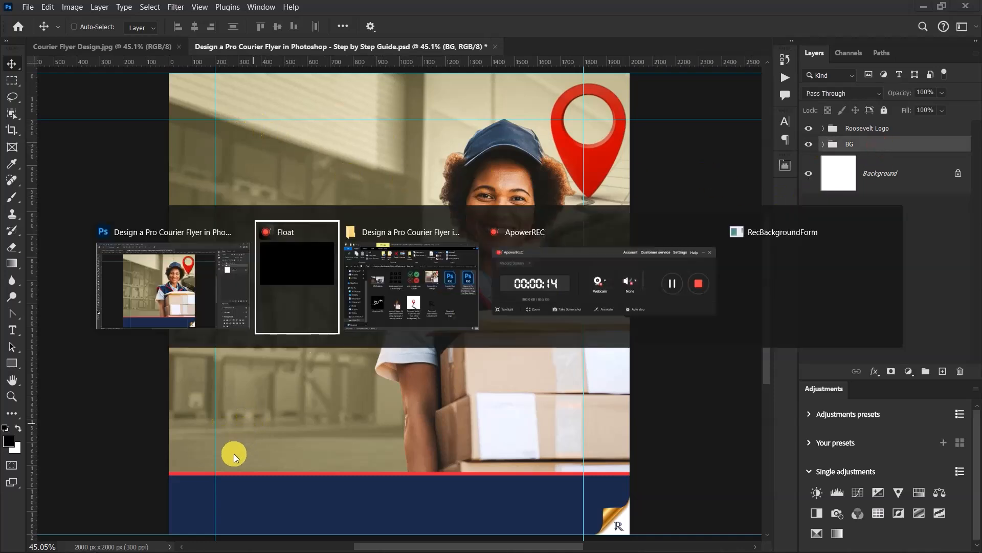
click(402, 293)
drag(582, 369, 200, 279)
drag(264, 273, 264, 276)
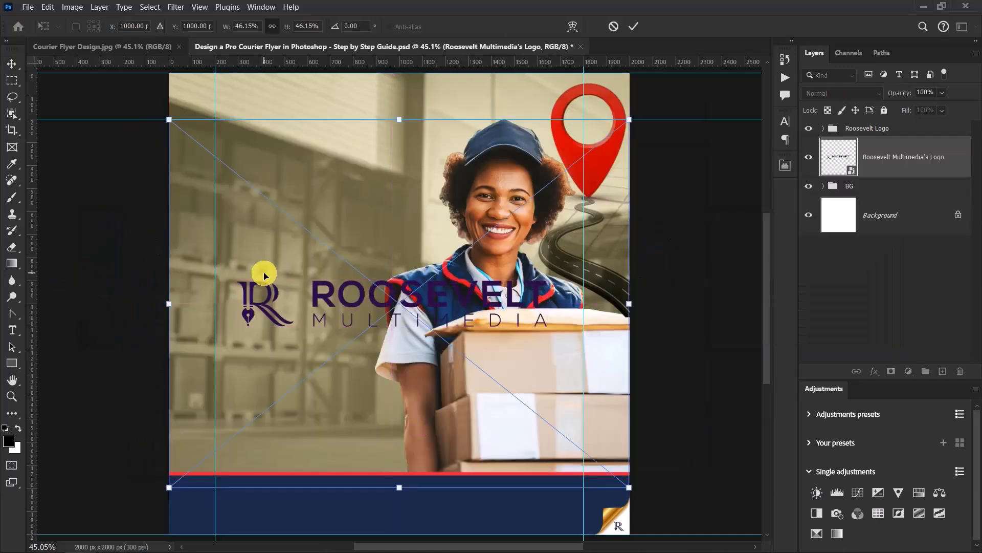
- Scale the placed logo to about 23% and position it where the 200 px vertical and horizontal guides meet
drag(399, 121, 397, 225)
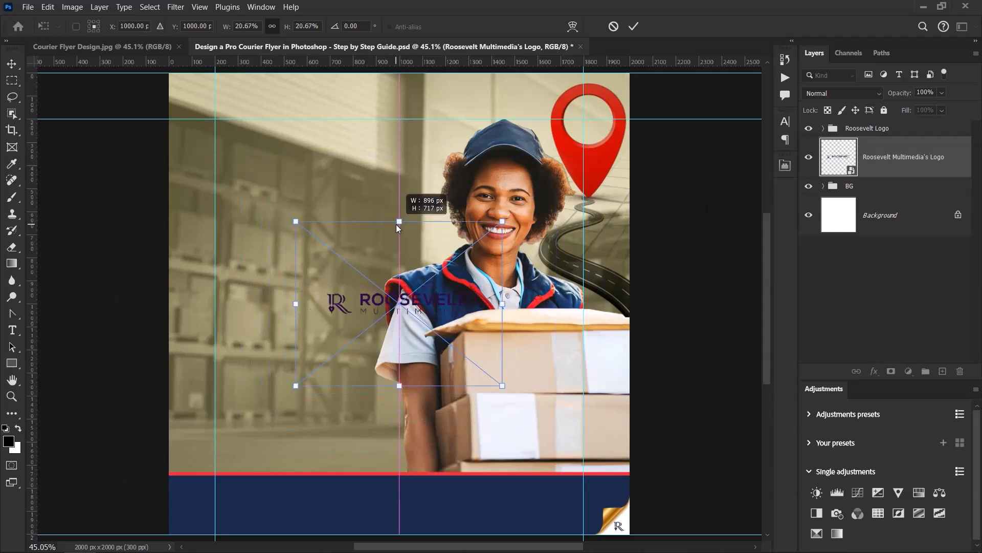
drag(428, 307, 316, 134)
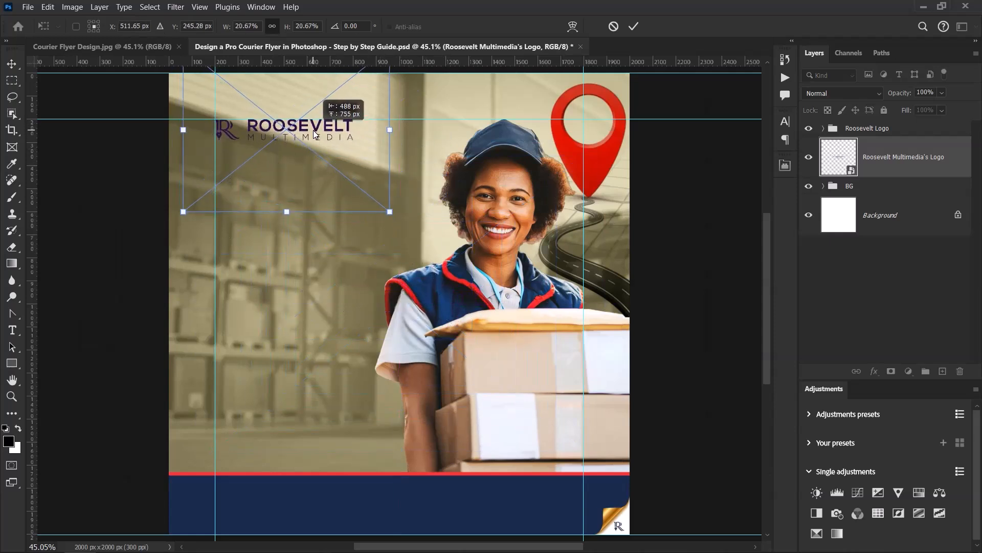
drag(391, 212, 427, 217)
drag(243, 160, 241, 150)
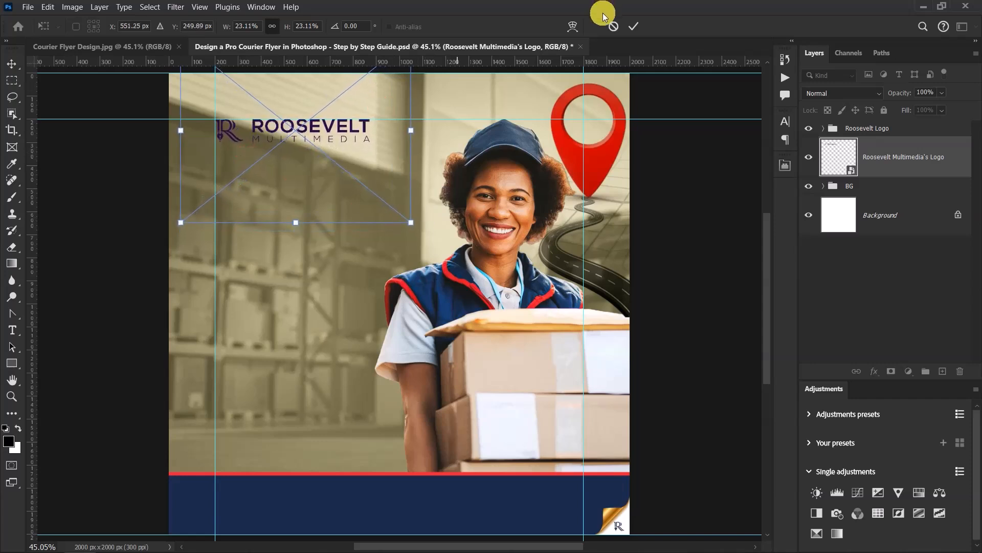
click(635, 26)
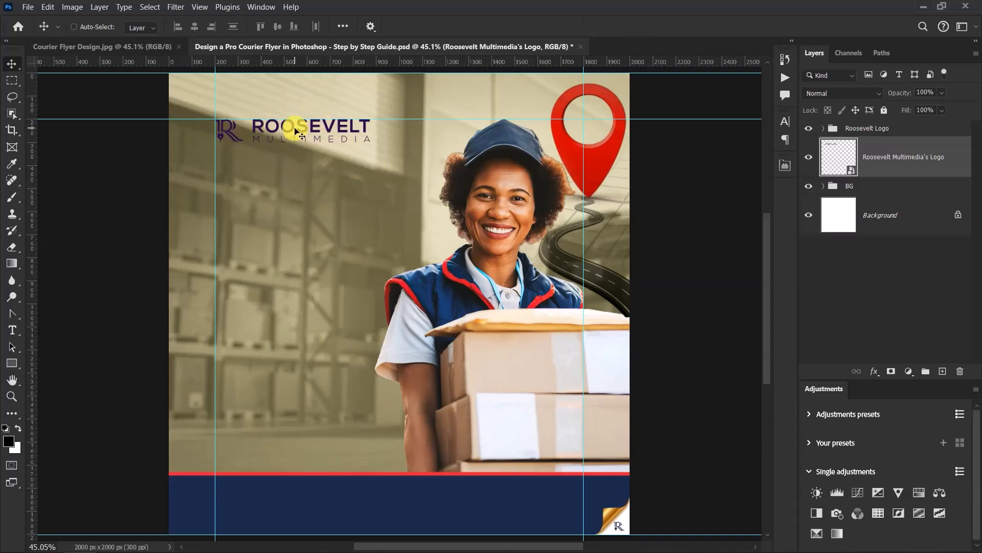
- Apply a white (ffffff) Color Overlay at 100% opacity to the logo layer and collapse its effects list
click(873, 373)
click(895, 457)
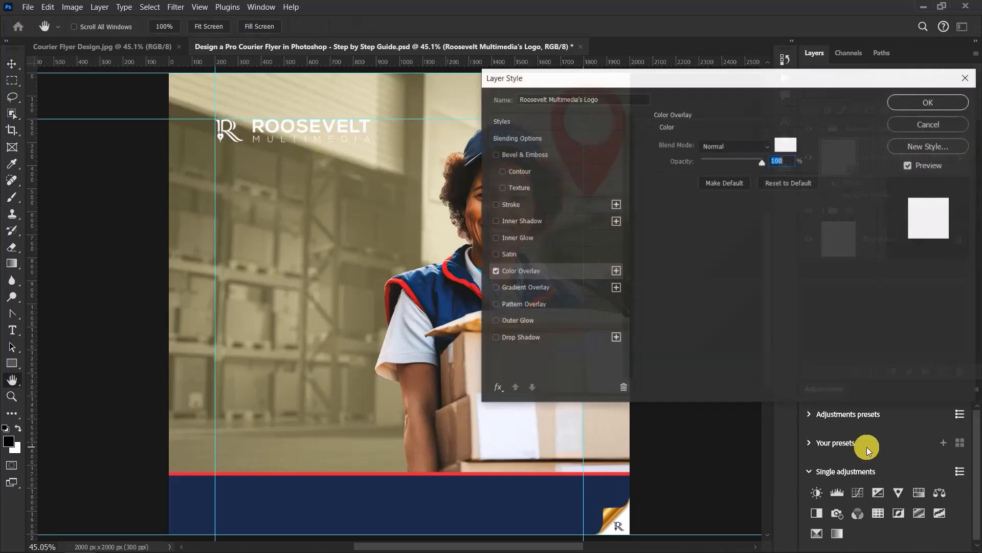
click(786, 144)
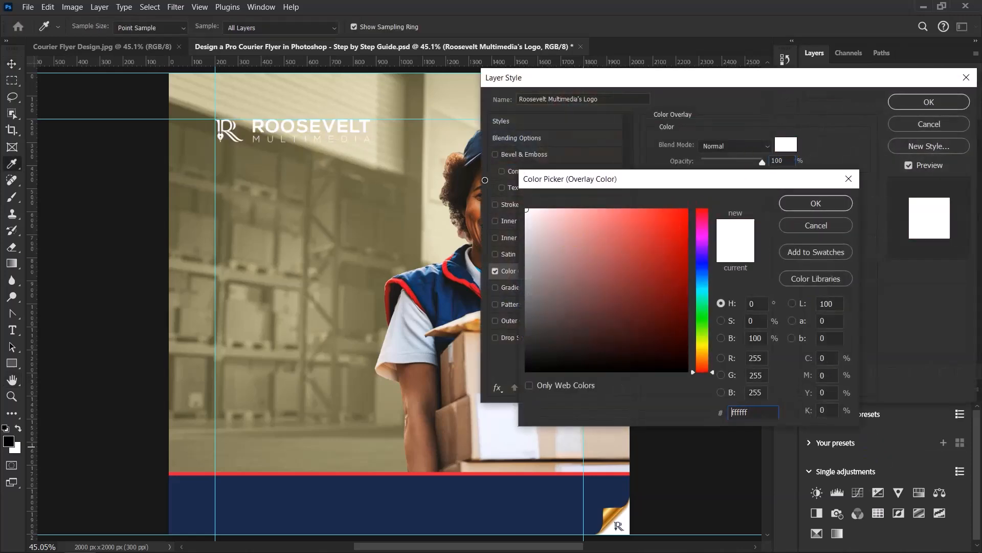
click(753, 414)
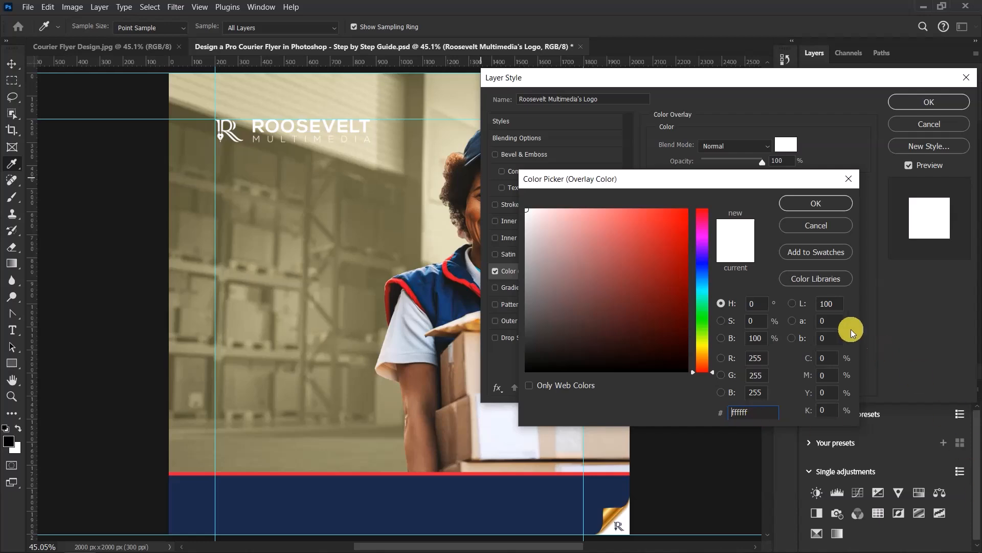
click(825, 206)
click(923, 101)
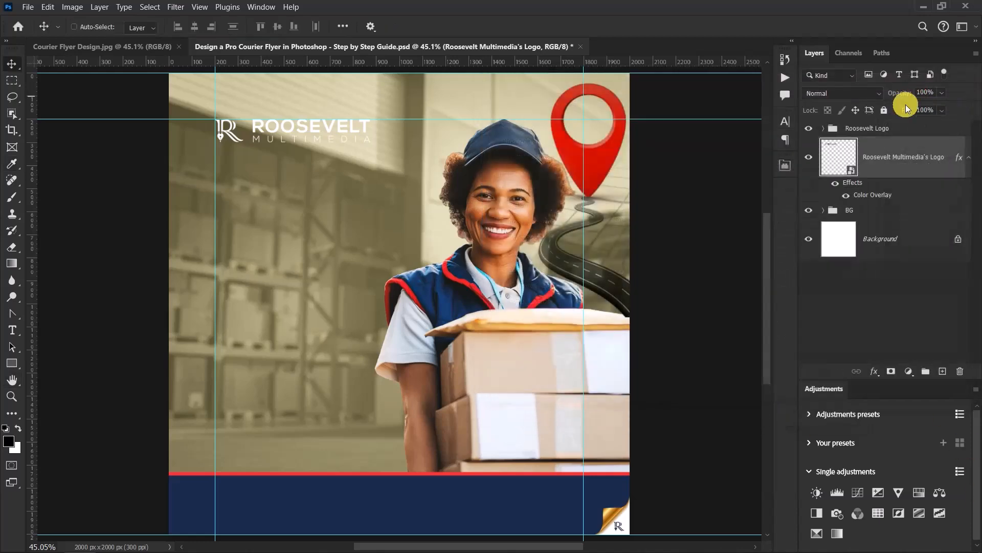
click(968, 157)
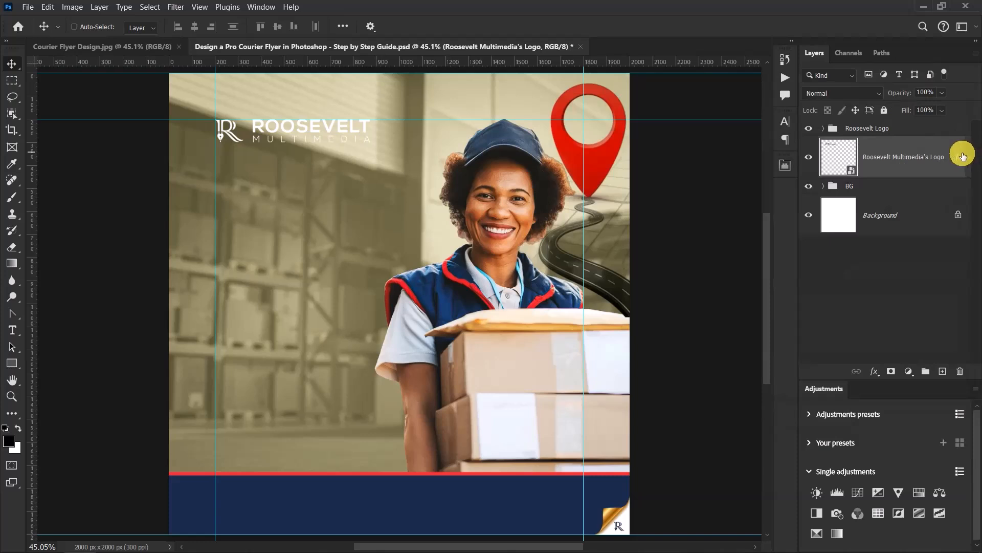
- Put the logo layer in a new group named Logo and collapse the group
key(ctrl+g)
double_click(855, 144)
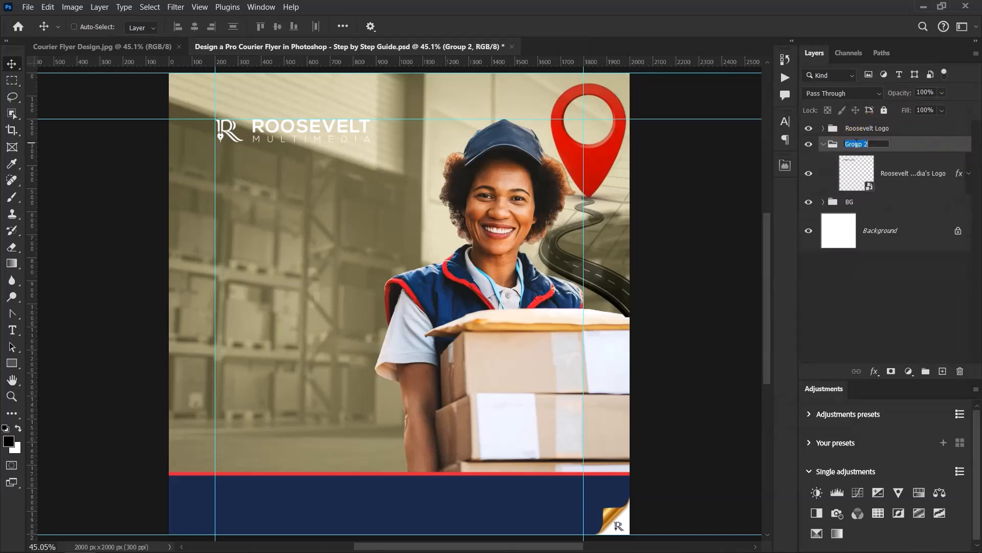
text(Logo)
key(Return)
click(823, 143)
- Toggle the visibility of the Logo and BG groups to check their contents, and compare with the reference Courier Flyer Design.jpg
click(811, 145)
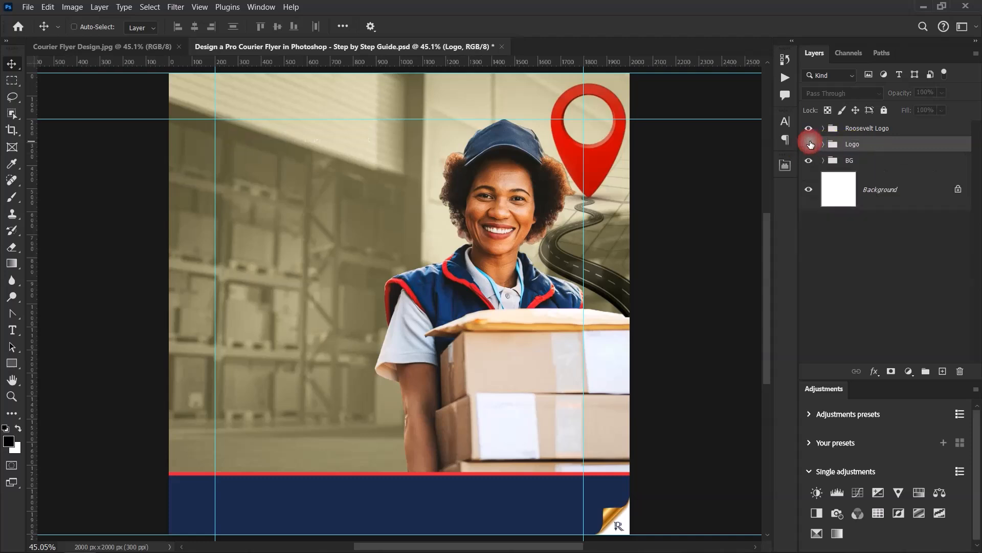
click(810, 144)
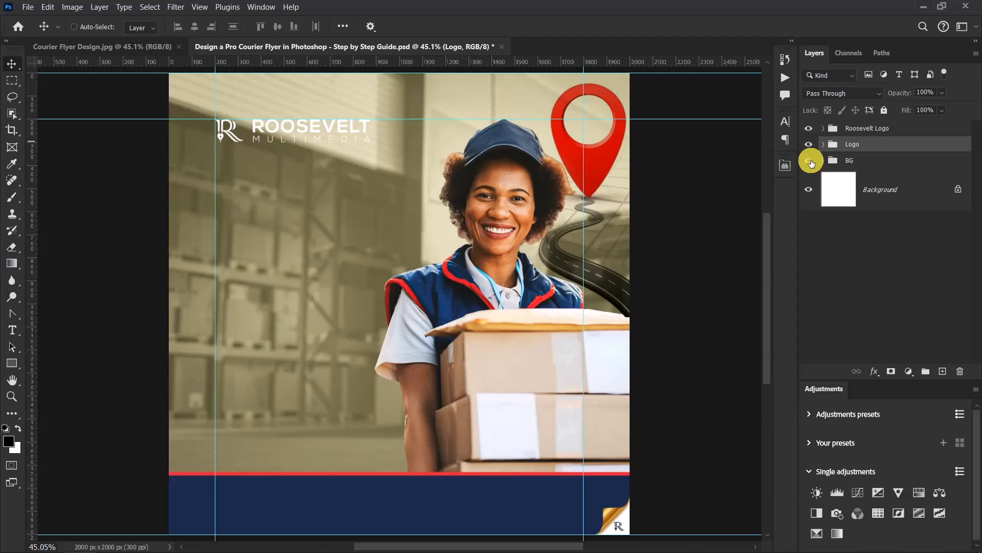
click(810, 162)
click(811, 161)
click(105, 45)
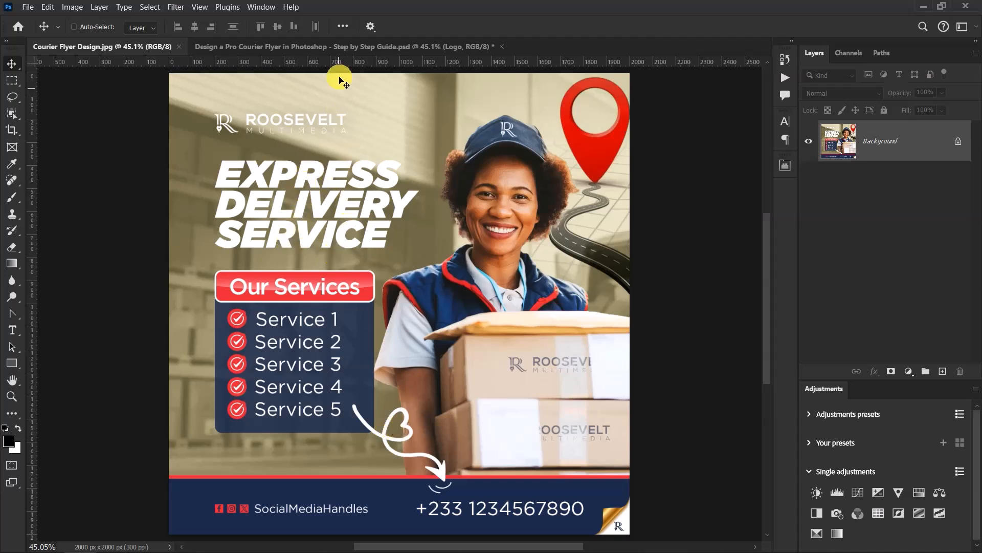
click(346, 45)
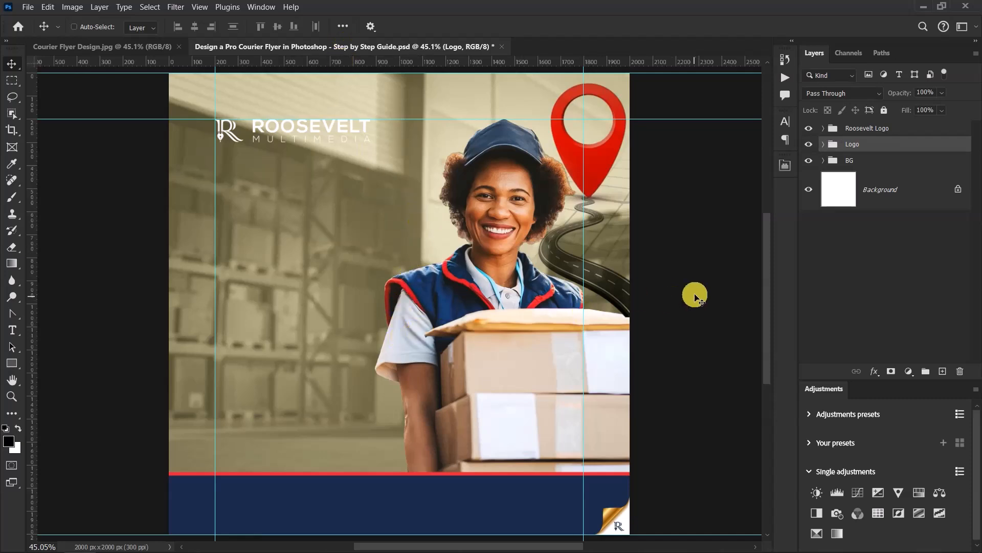
- Add the white headline text "Express Delivery Service" on three lines below the logo, directly above the BG group
click(872, 160)
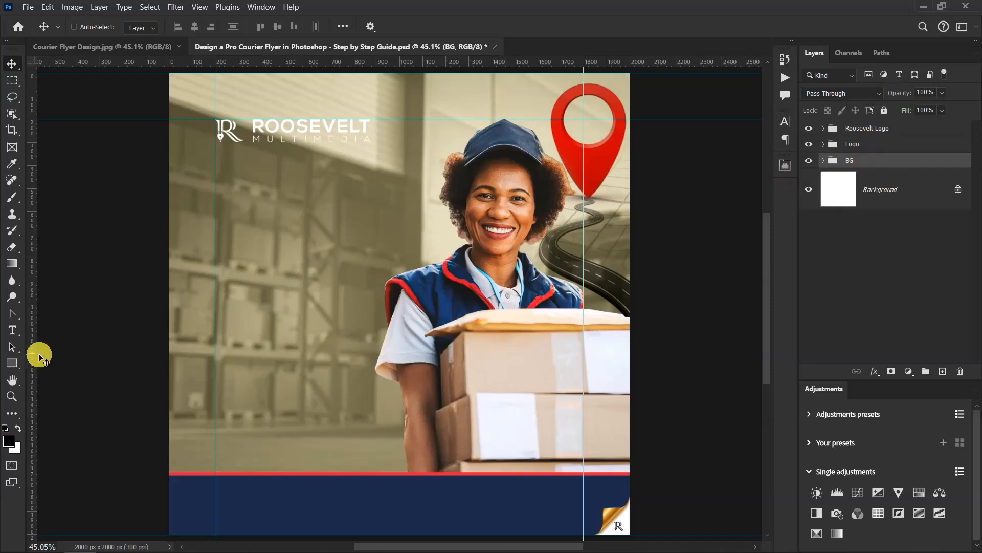
click(13, 330)
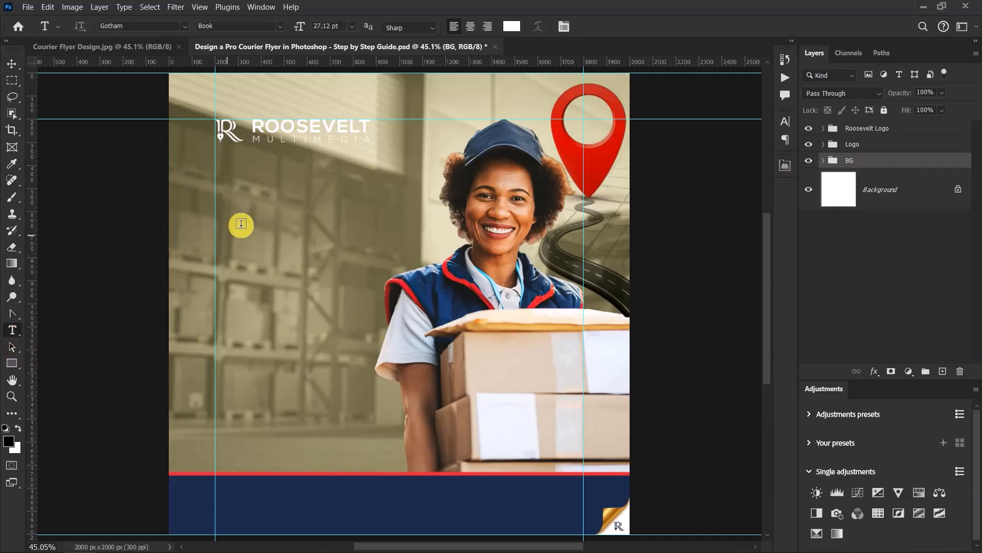
click(240, 205)
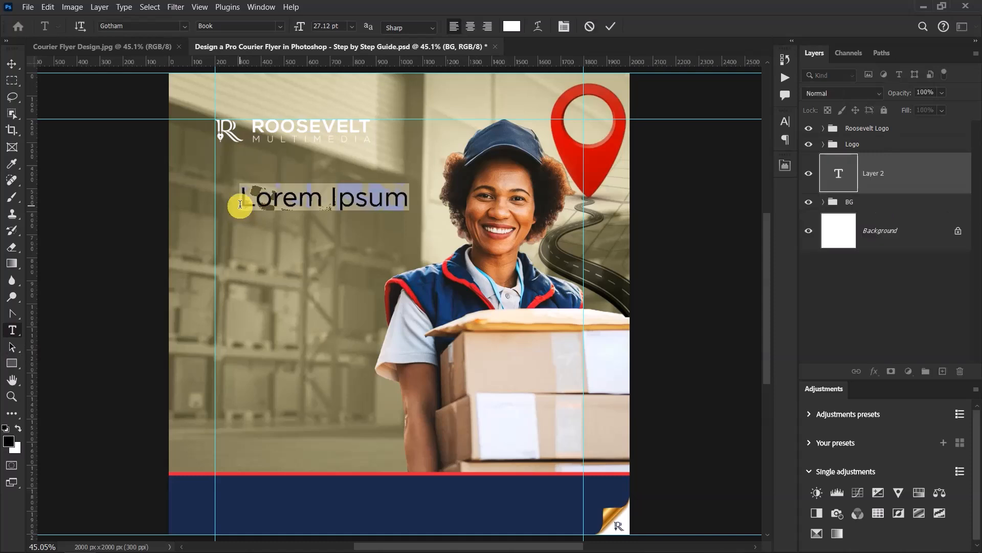
text(Express)
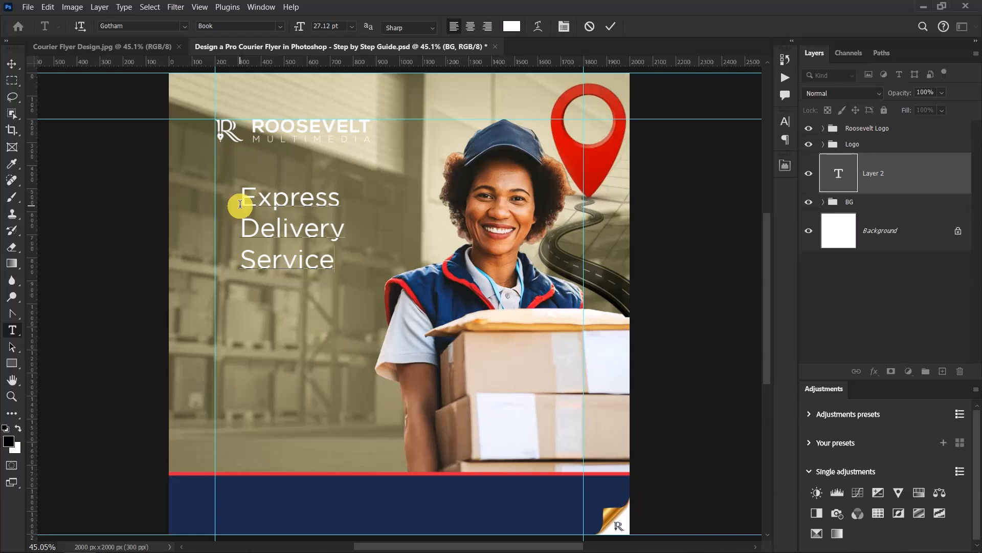
click(610, 26)
- Change the headline's font to Gotham Ultra Italic in the character settings
click(785, 123)
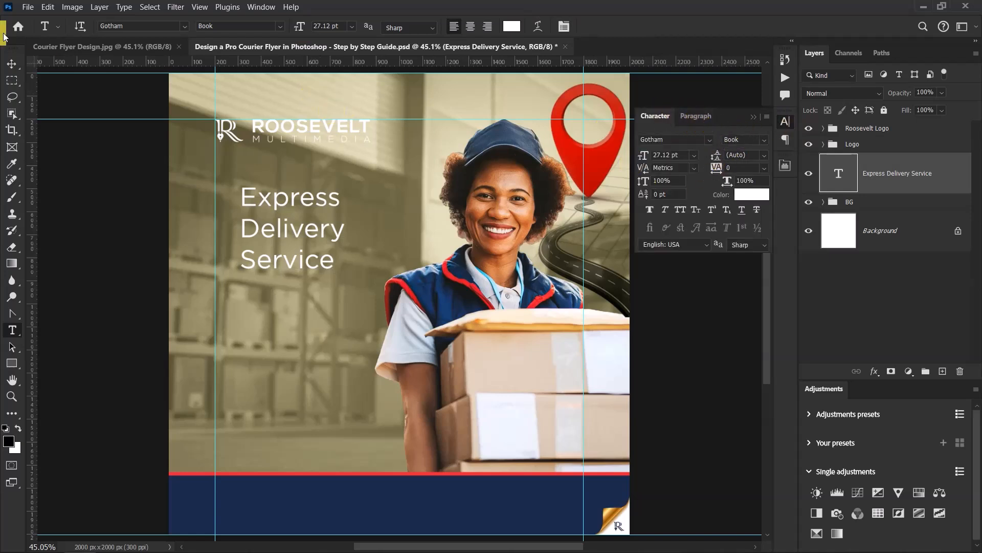
click(12, 64)
click(258, 6)
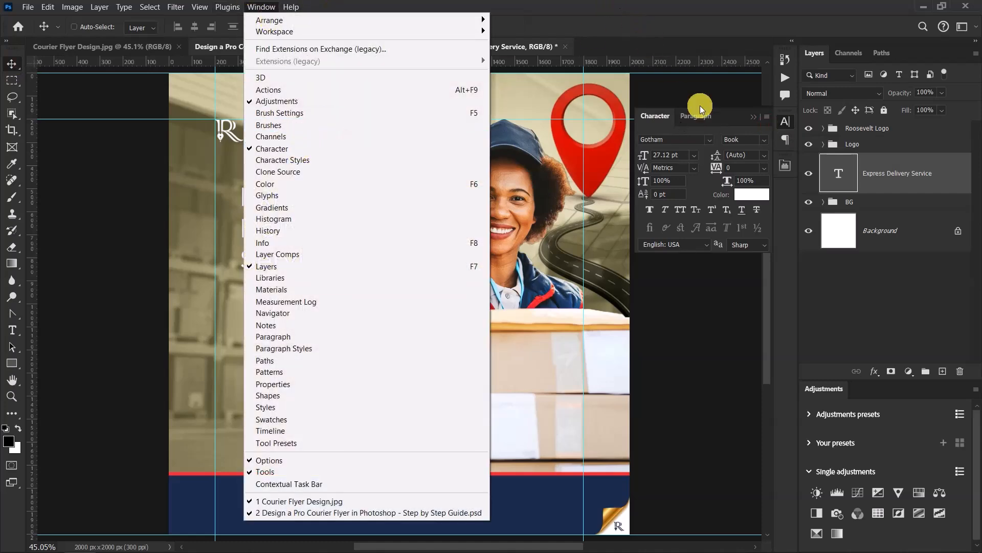
click(740, 129)
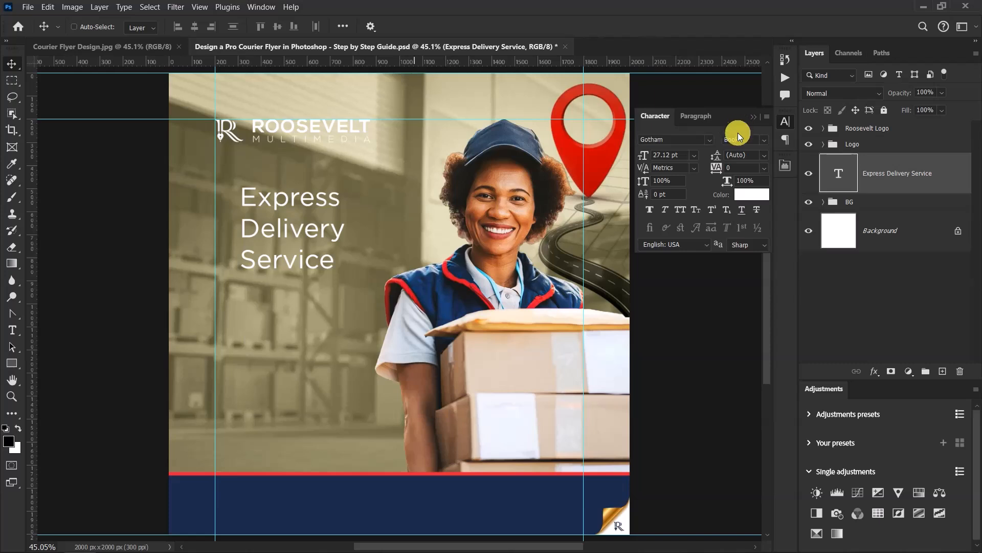
click(680, 141)
click(685, 141)
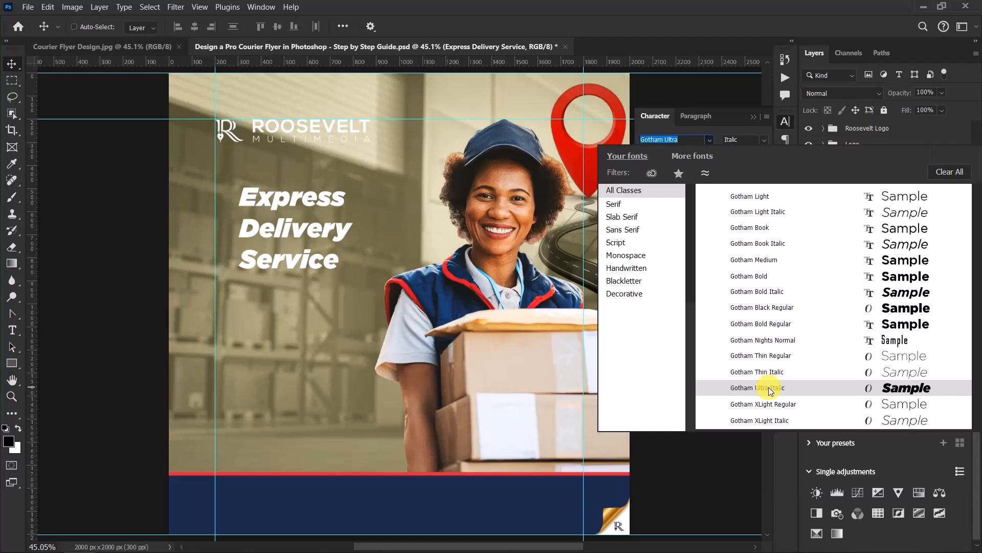
click(749, 389)
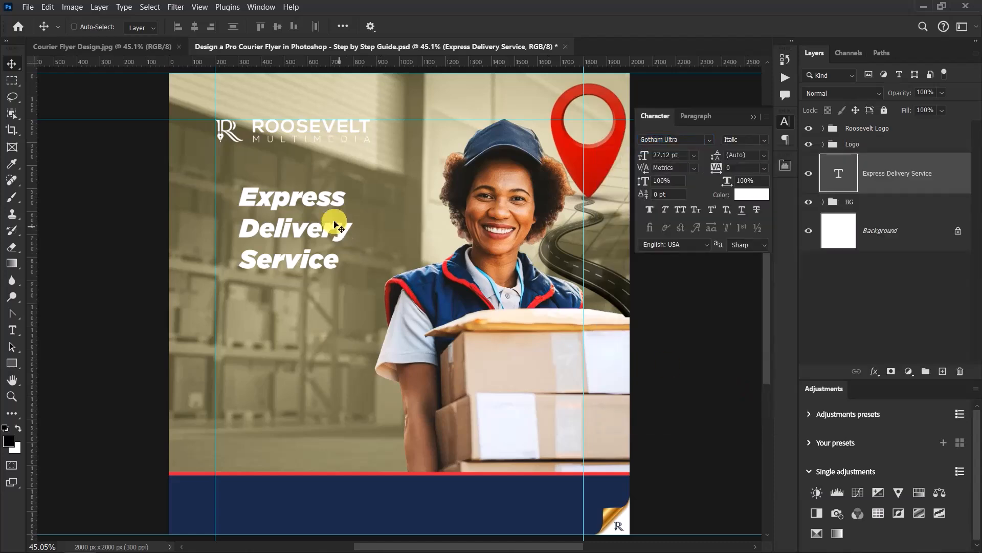
- Turn on All Caps for the headline and set its font size to 40 pt
scroll(332, 221, up, 3)
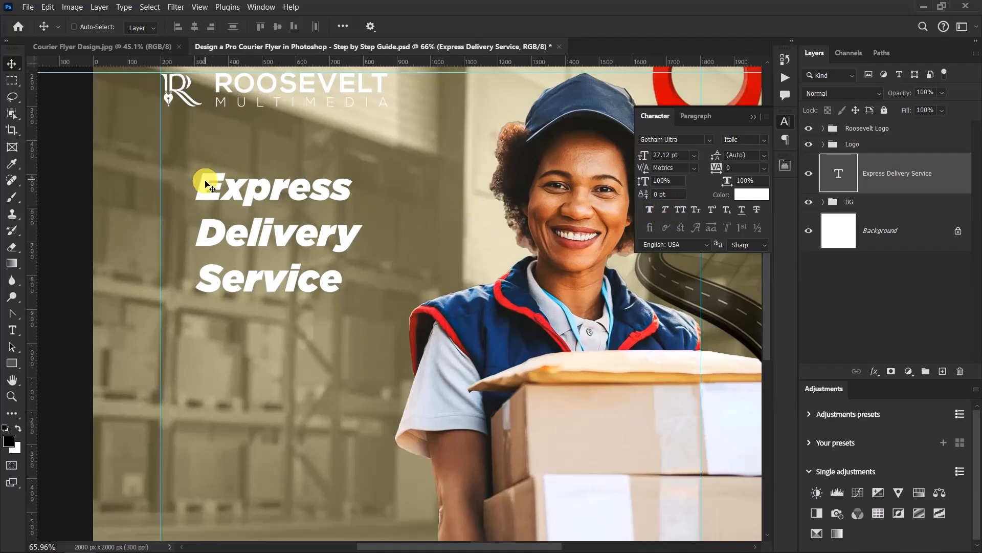
click(680, 208)
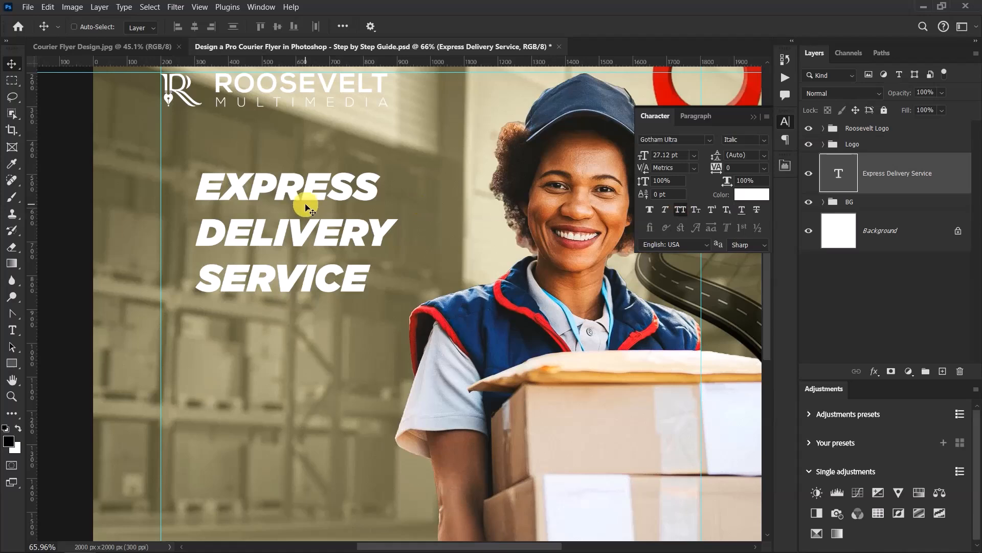
double_click(679, 155)
text(40)
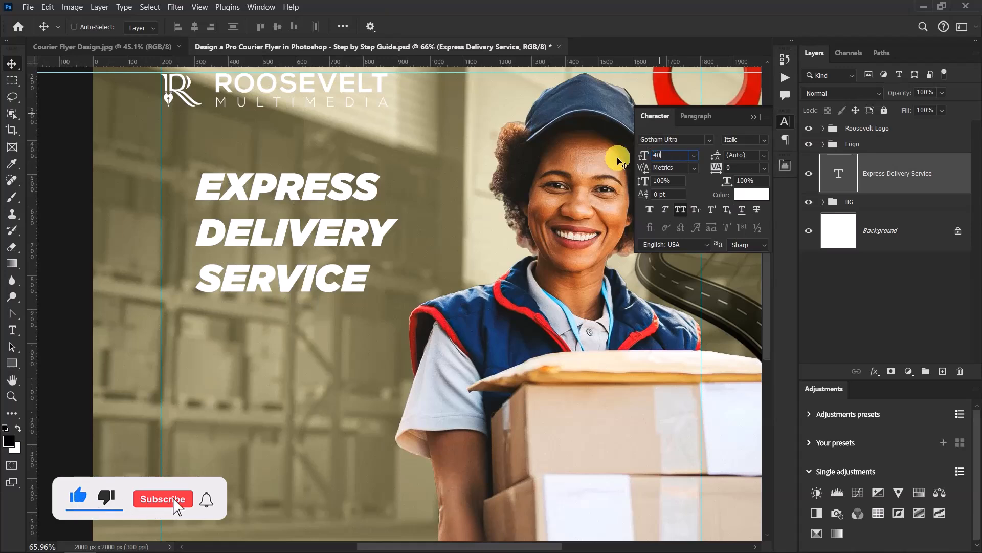
key(Return)
- Move the headline just below the logo and align its left edge with the 200 px vertical guide
scroll(294, 174, down, 2)
scroll(294, 173, up, 3)
mouse_move(317, 175)
mouse_down()
mouse_move(285, 171)
mouse_move(301, 192)
mouse_move(301, 179)
mouse_up()
scroll(333, 289, down, 4)
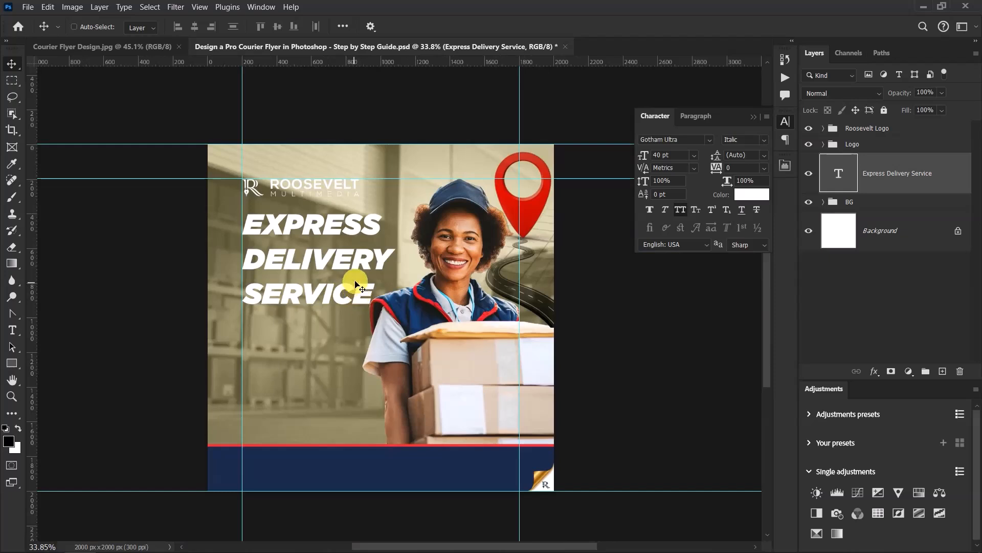
drag(348, 252, 348, 253)
scroll(346, 252, up, 3)
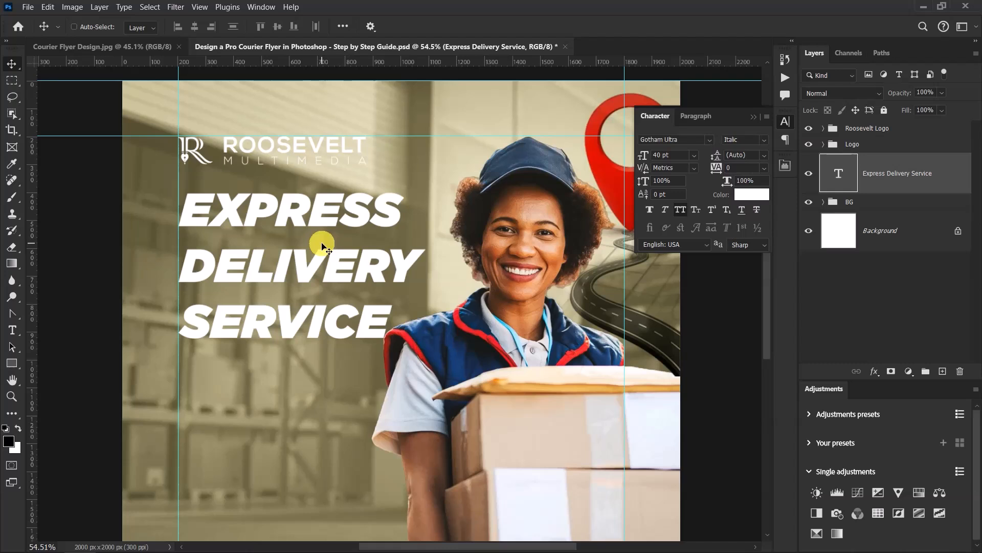
- Set the headline's leading to 31 pt
click(750, 155)
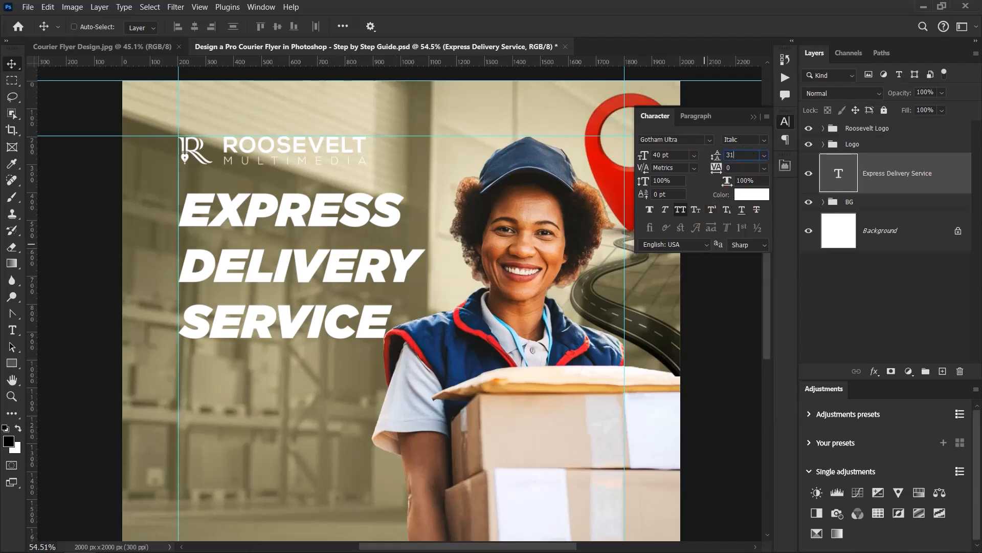
key(Return)
scroll(450, 282, down, 2)
scroll(450, 283, down, 1)
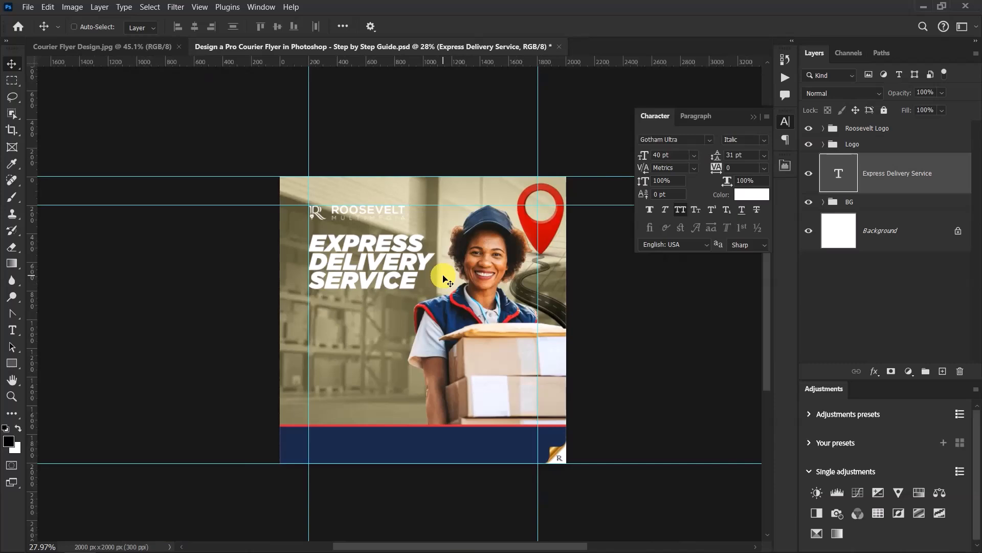
scroll(445, 281, up, 3)
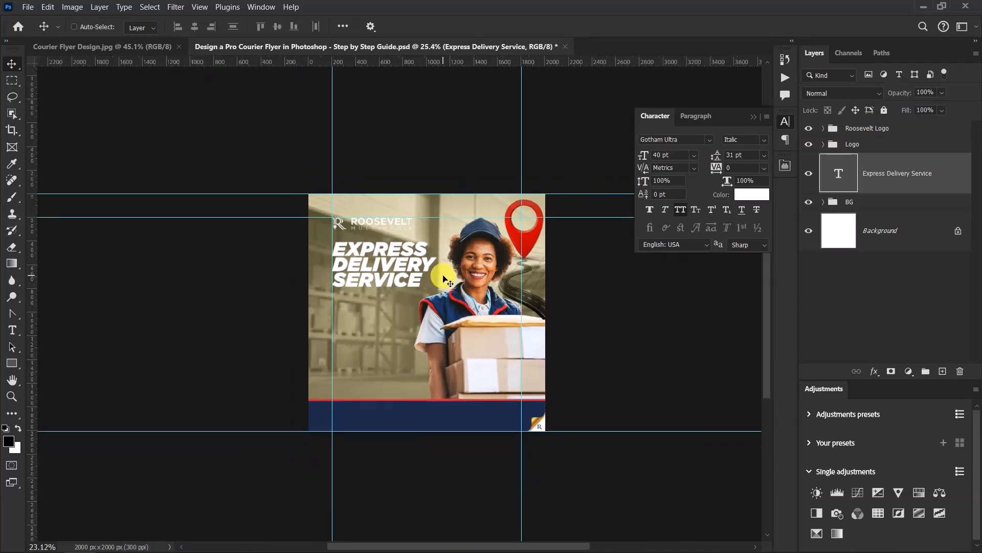
key(ctrl)
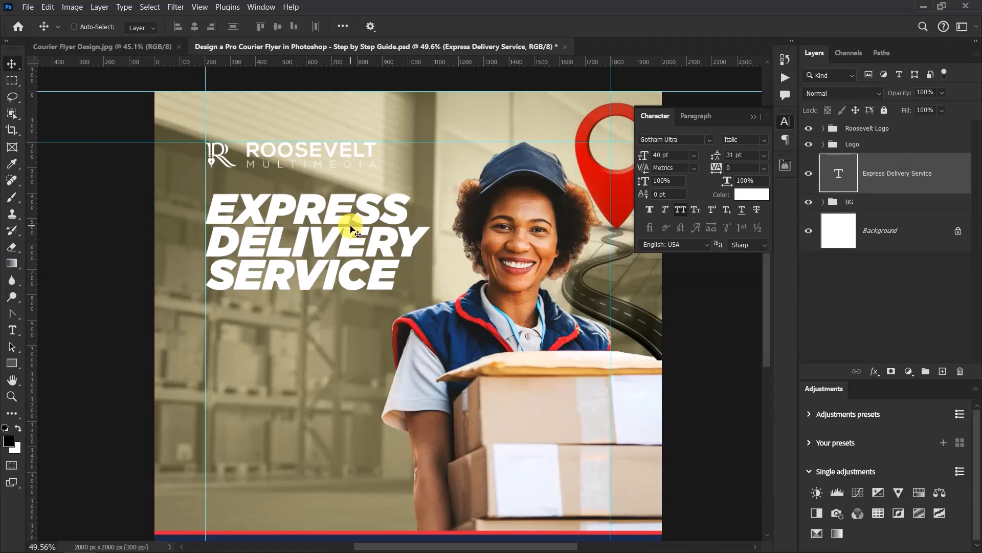
- Scale the headline down to about 95% and round its font size to 38 pt
key(ctrl+t)
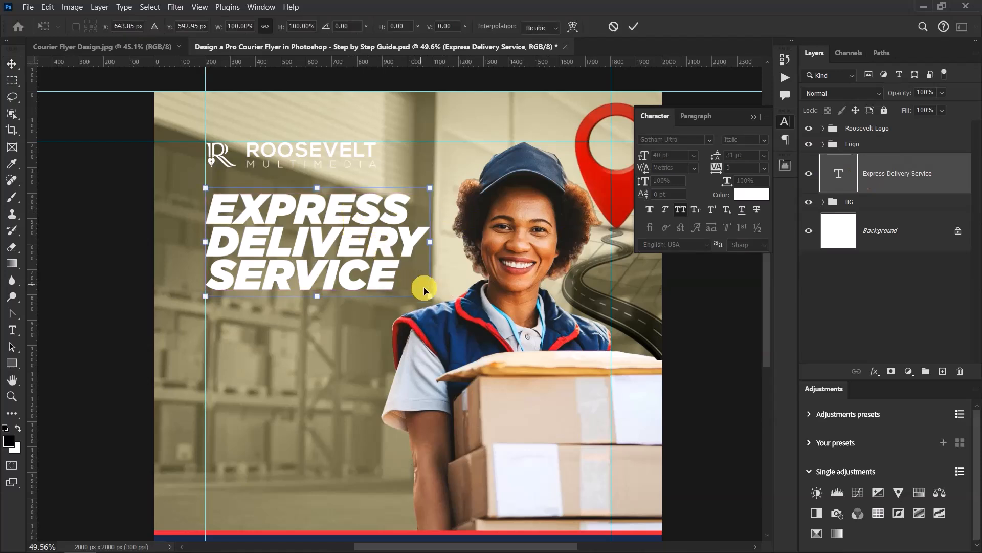
drag(431, 297, 417, 293)
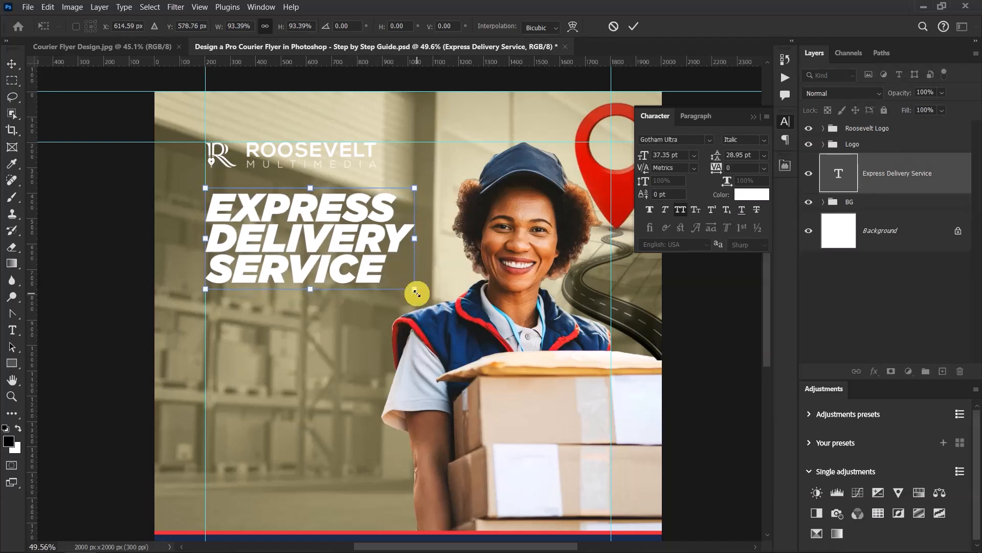
drag(420, 291, 425, 293)
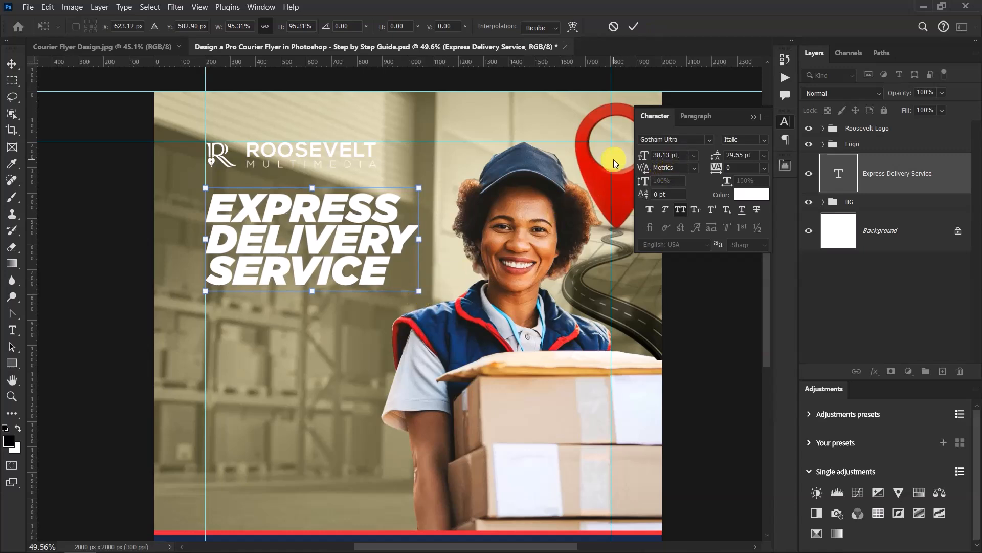
click(633, 26)
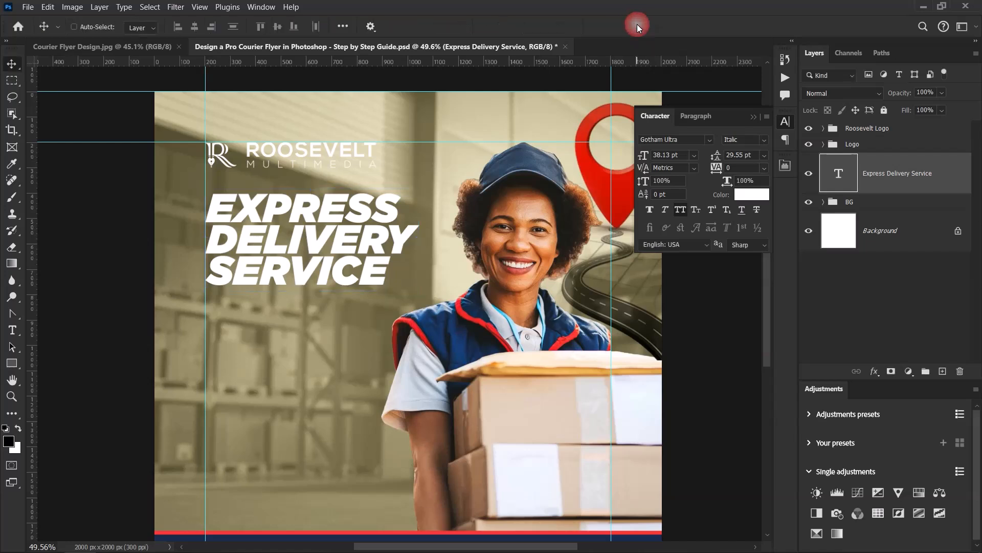
click(675, 154)
text(38)
key(Return)
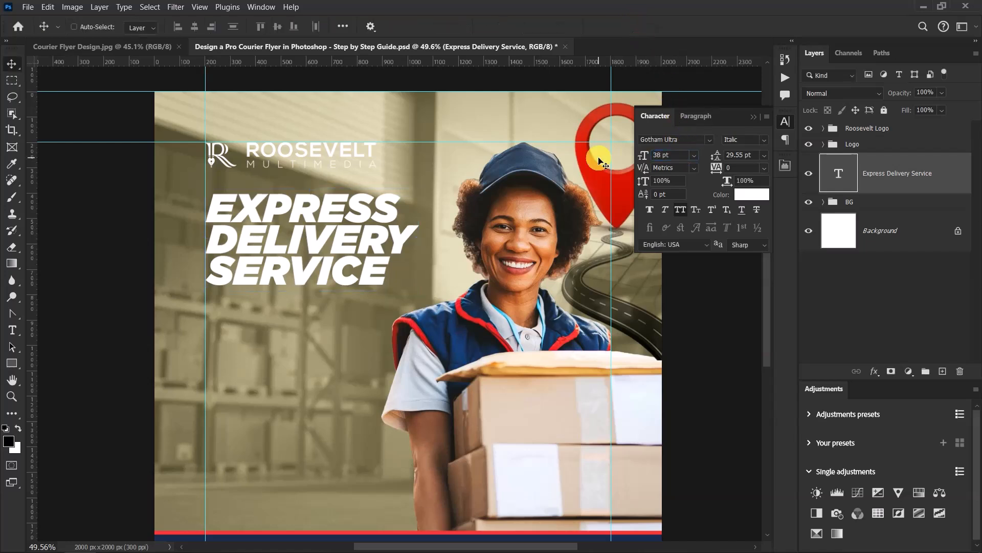
- Compare the headline's size and placement with the reference Courier Flyer Design.jpg, and return to the working document
scroll(314, 195, down, 4)
scroll(330, 225, up, 2)
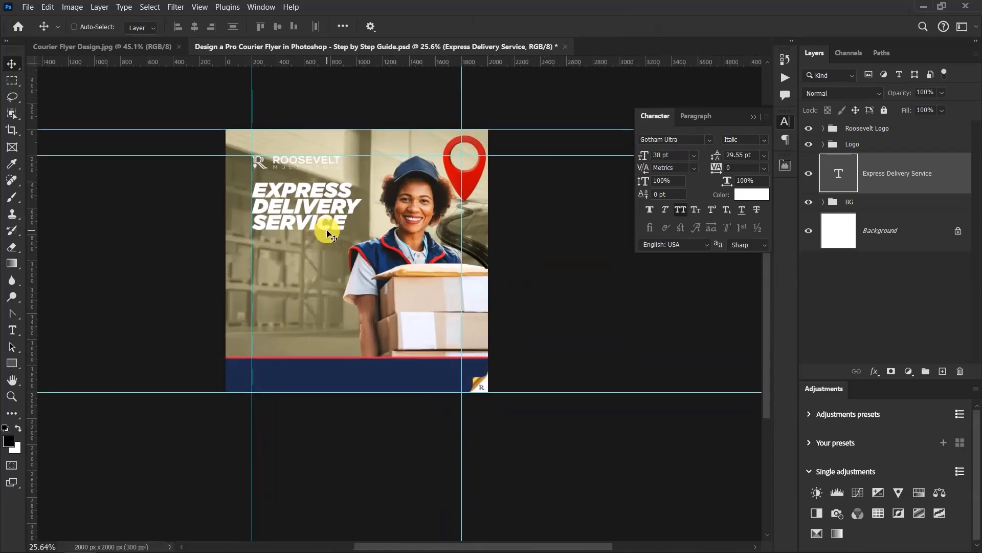
scroll(329, 235, up, 2)
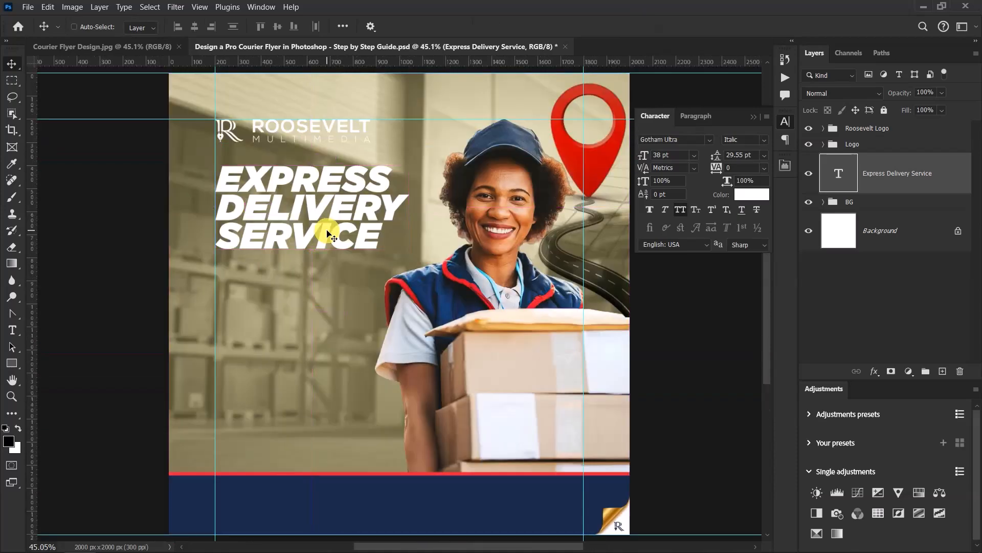
click(85, 46)
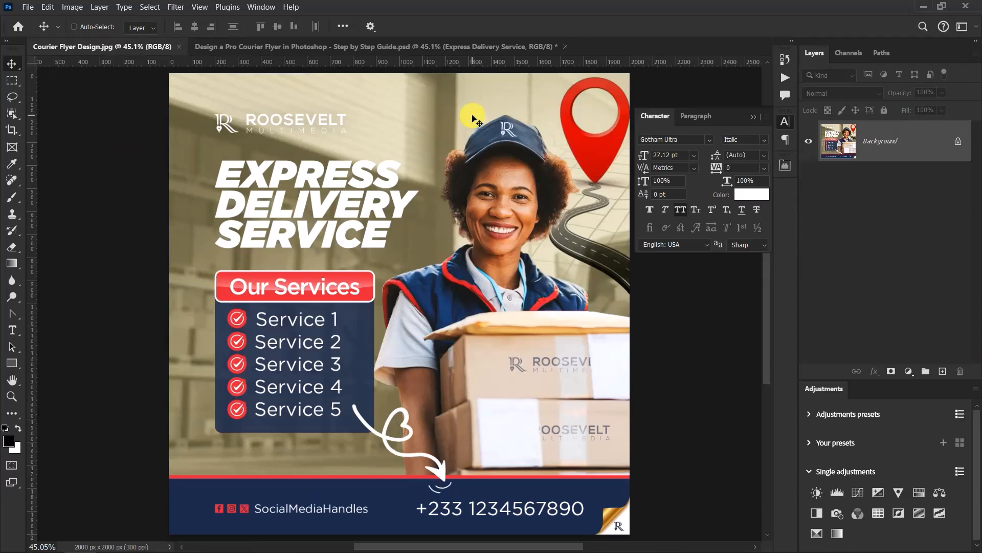
click(459, 47)
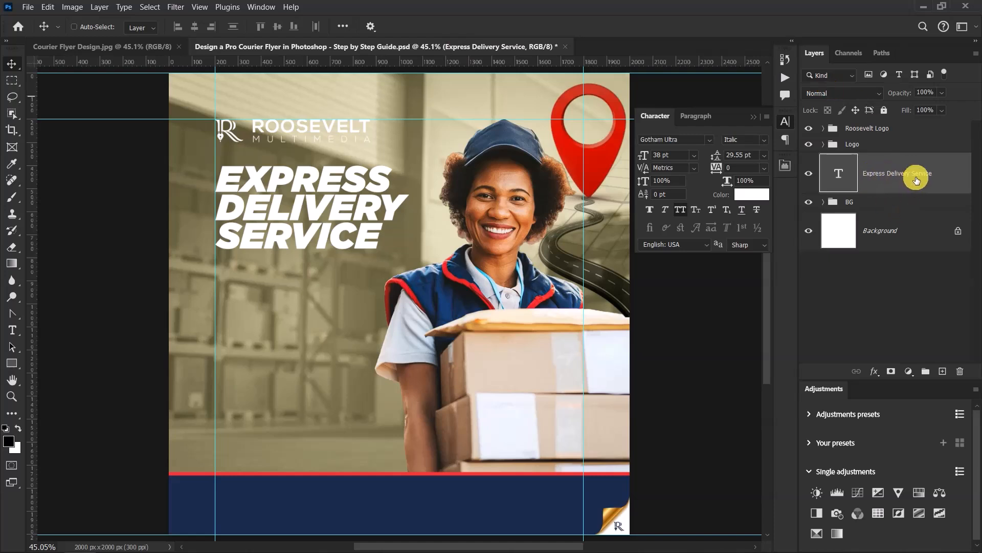
- Draw a black rectangle about 699 x 124 px below the headline, starting at the 200 px vertical guide and layered above the BG group
click(898, 204)
click(11, 363)
scroll(216, 270, up, 2)
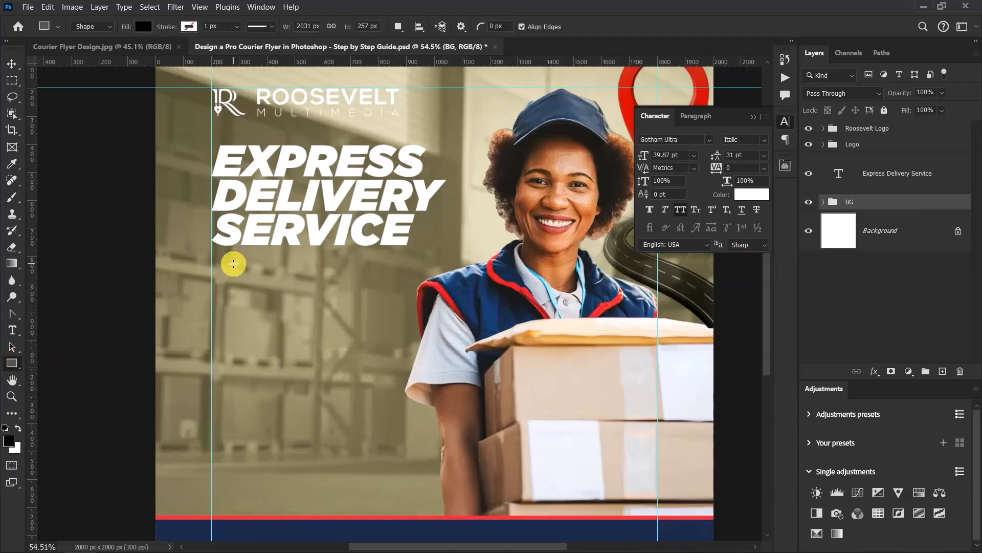
drag(414, 267, 379, 243)
drag(167, 245, 356, 277)
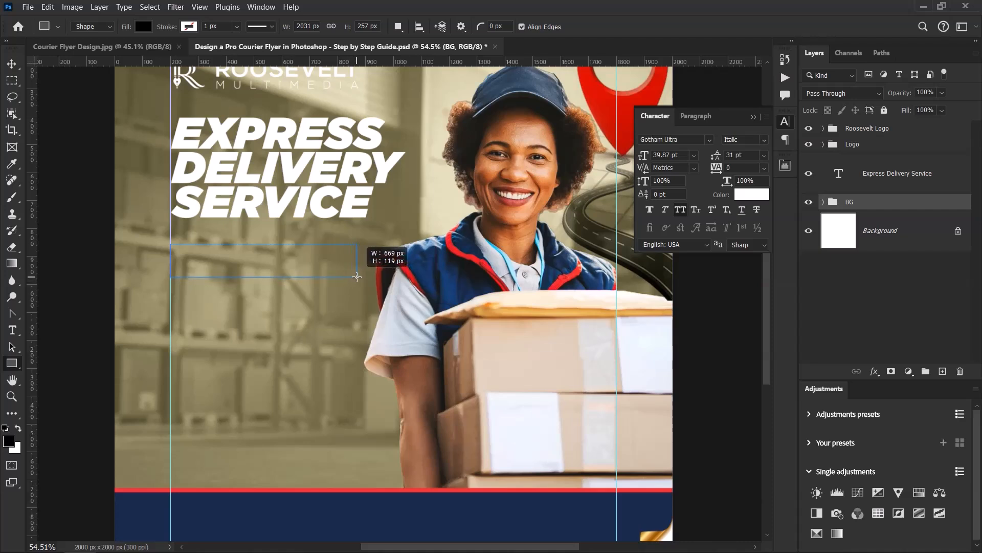
drag(356, 276, 366, 279)
scroll(352, 265, up, 2)
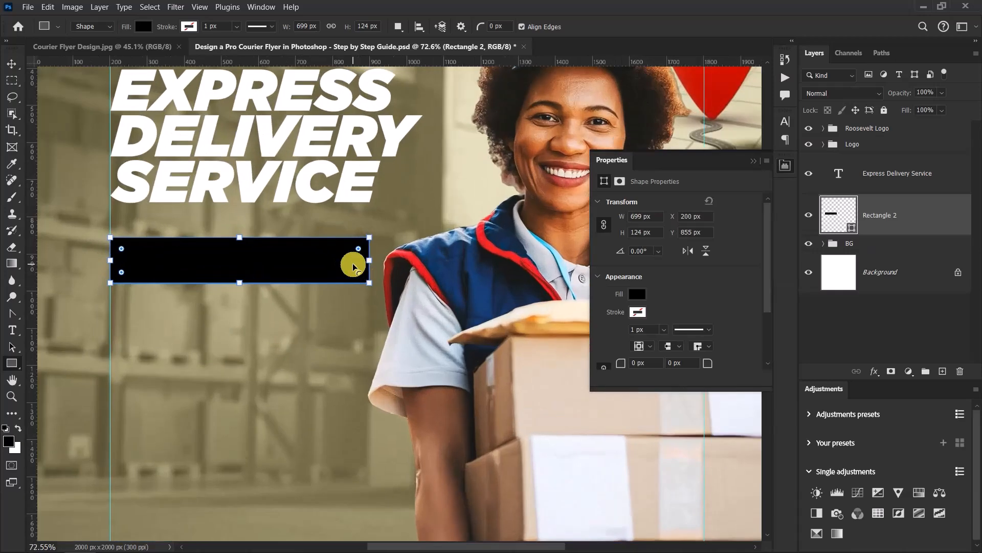
- Round all corners of the new rectangle to about 17 px
scroll(354, 266, up, 2)
drag(365, 281, 371, 285)
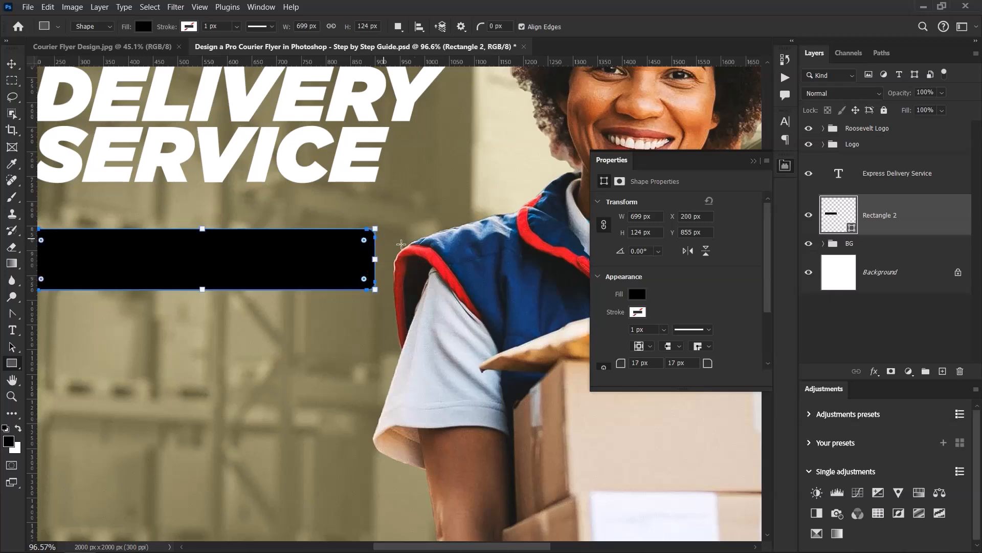
scroll(408, 281, down, 3)
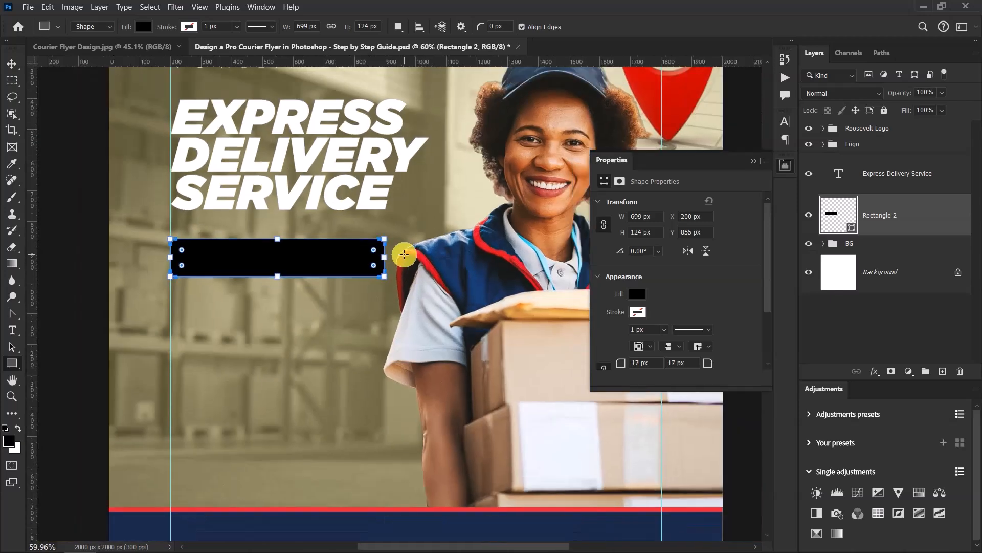
scroll(404, 257, up, 2)
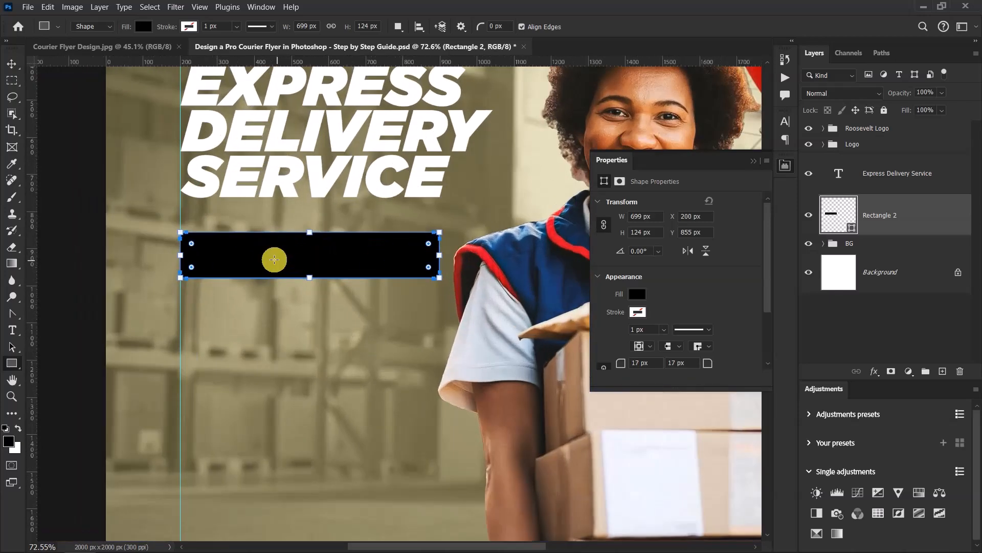
click(11, 64)
scroll(236, 225, down, 2)
scroll(250, 233, up, 4)
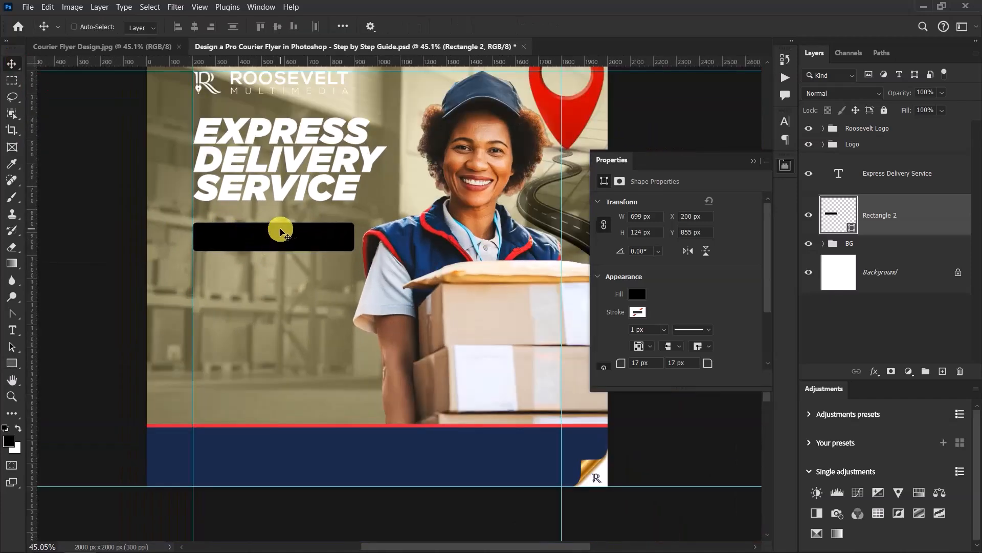
- Fill the rounded rectangle below the headline with red e72338 sampled from the stripe above the blue footer
double_click(851, 229)
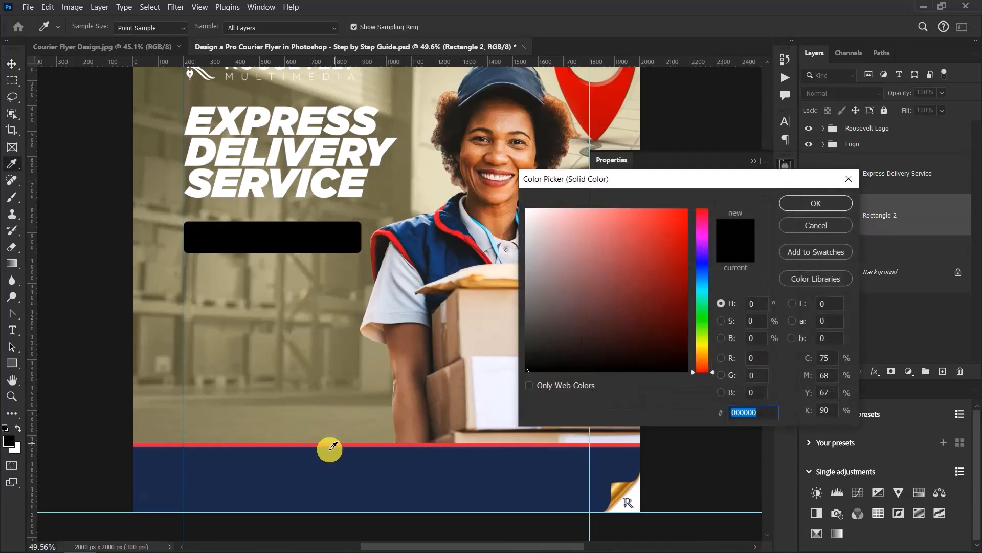
click(298, 443)
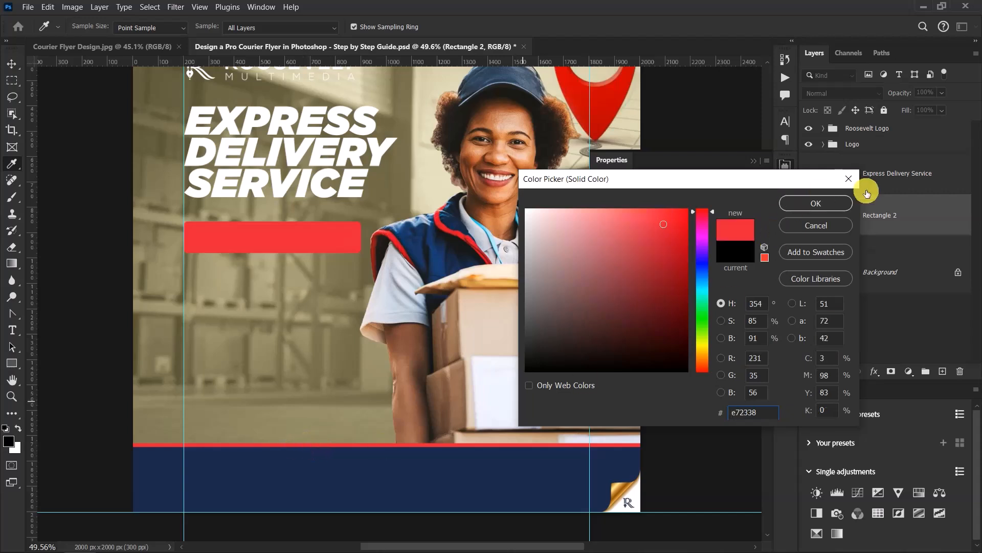
click(816, 203)
scroll(439, 250, down, 2)
scroll(358, 255, up, 1)
scroll(346, 219, down, 2)
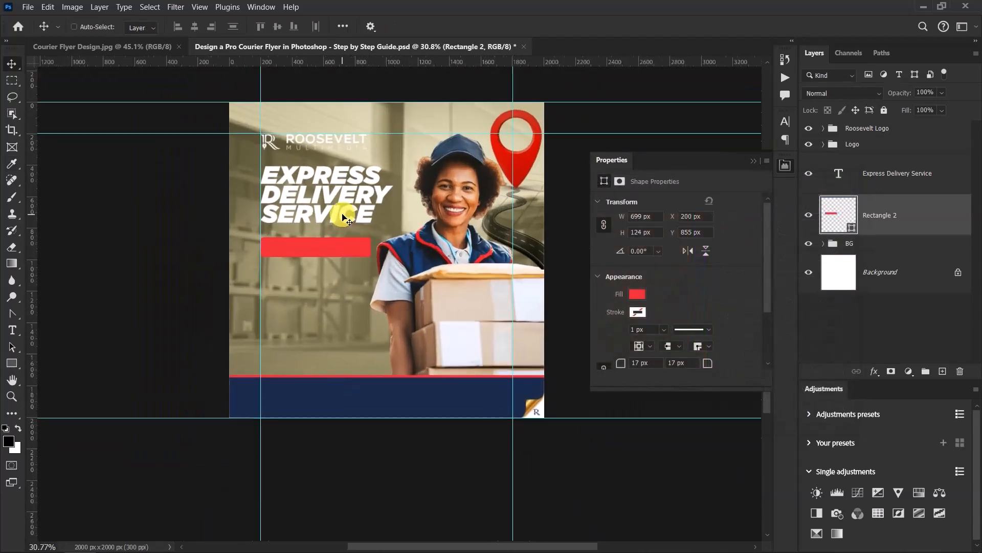
scroll(359, 250, up, 3)
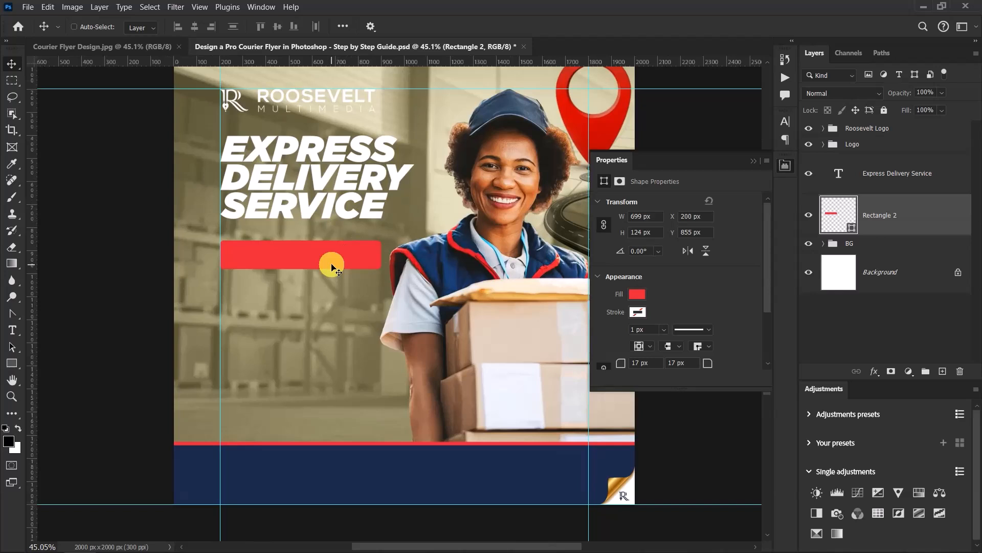
click(753, 160)
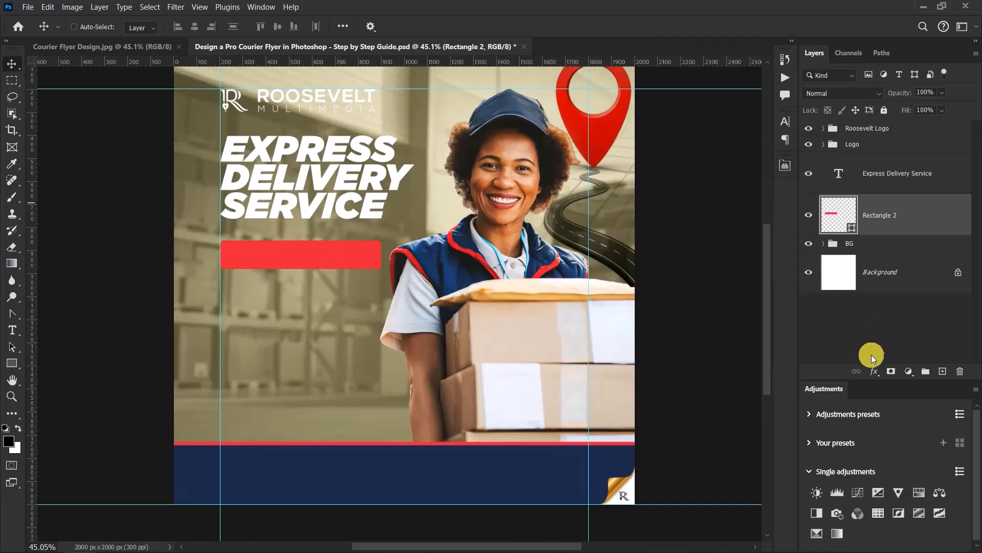
- Add a 7 px white outside stroke to the red rectangle
click(874, 371)
click(891, 413)
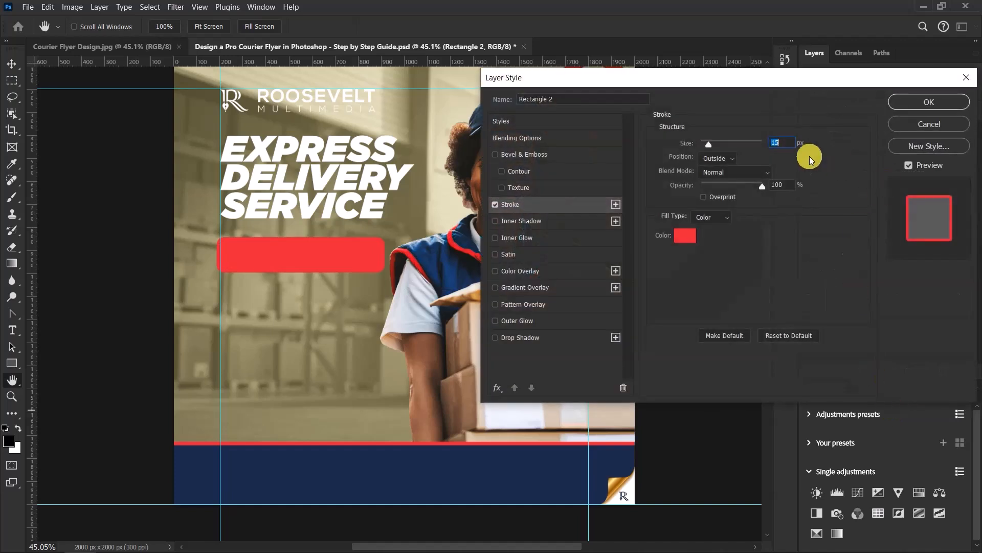
text(7)
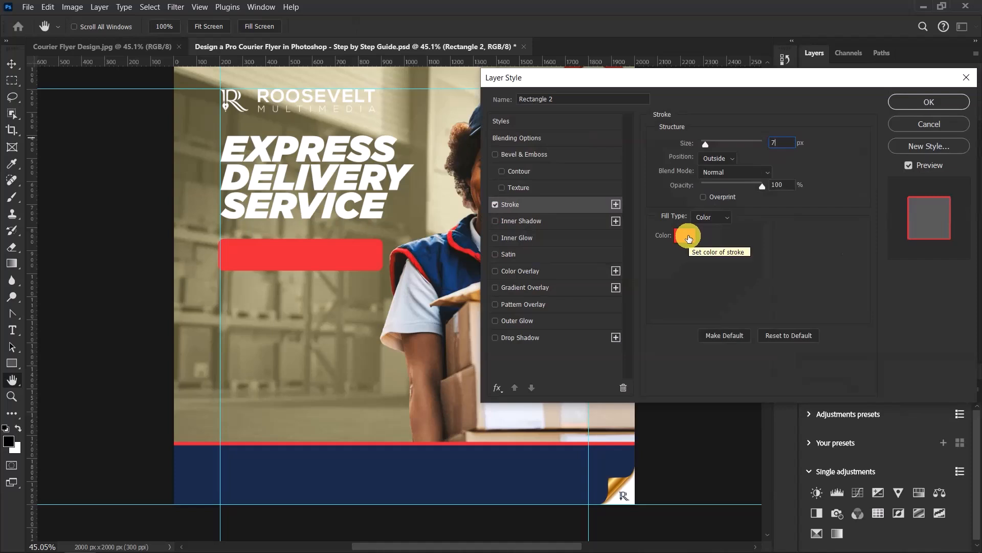
click(688, 237)
click(527, 210)
click(812, 203)
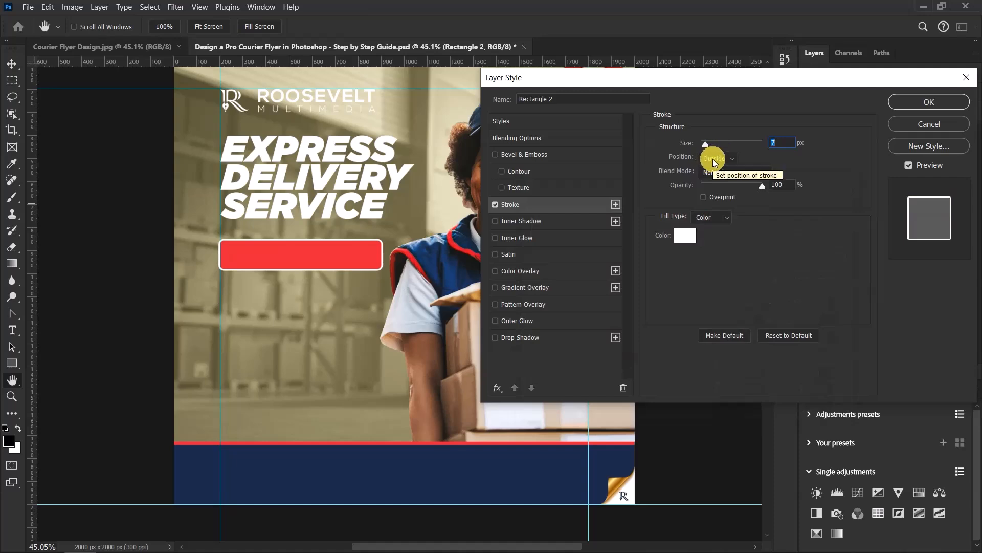
click(923, 102)
- Nudge the red rectangle right until the outer edge of its white stroke lines up with the 200 px vertical guide
scroll(281, 261, down, 2)
scroll(281, 261, up, 6)
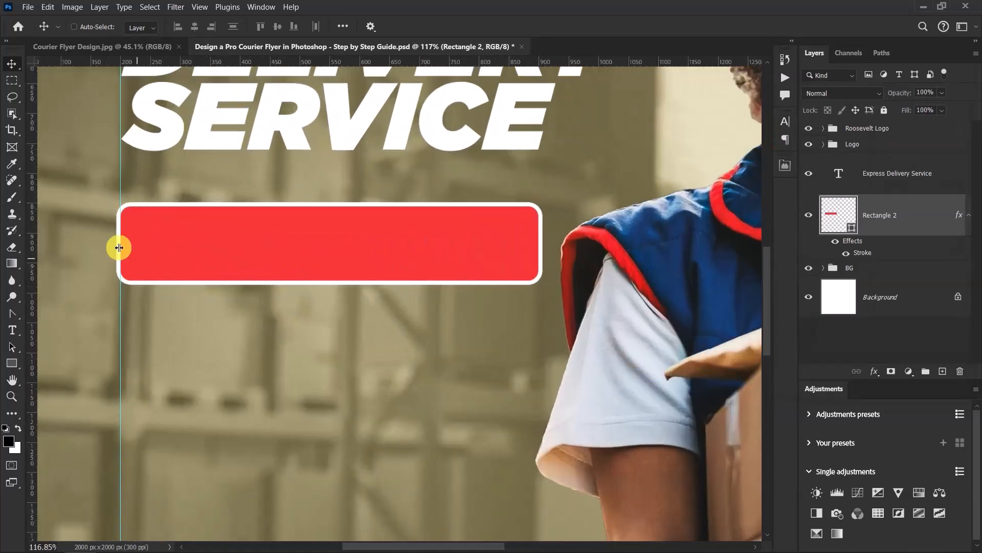
scroll(123, 246, up, 2)
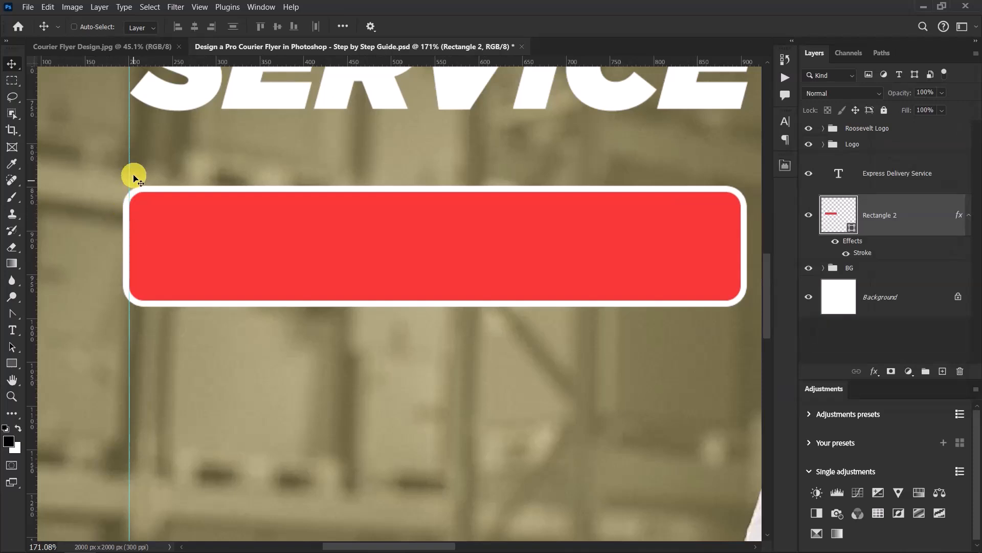
key(Right)
key(Right)
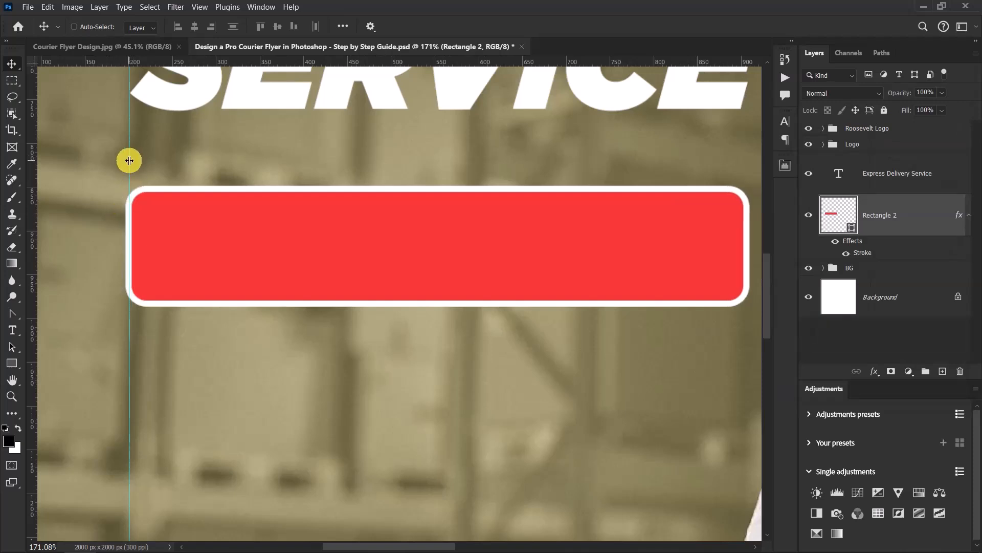
key(Right)
key(Right)
key(Right)
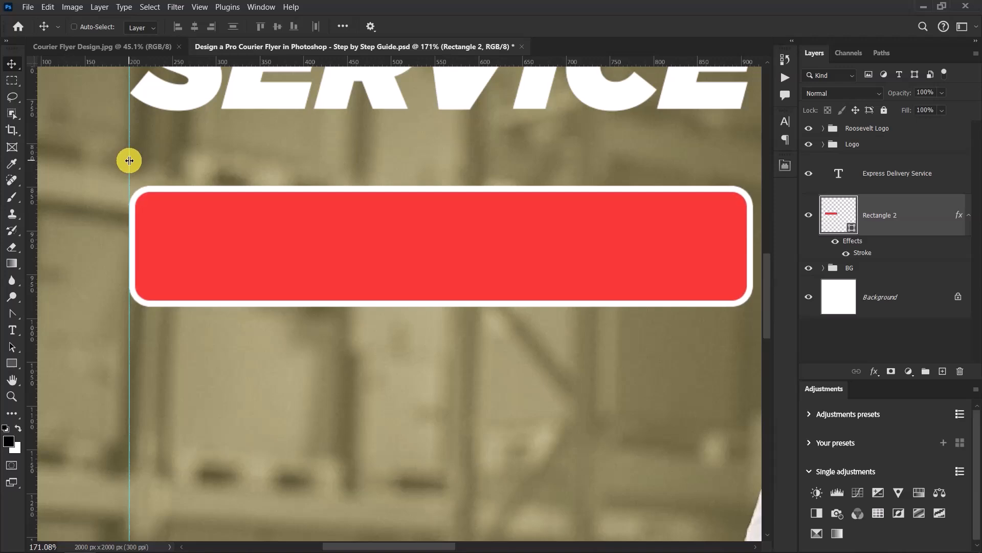
- Narrow the red rectangle from its right side to about 689 px wide, keeping its height at 124 px
scroll(158, 228, down, 2)
scroll(163, 244, down, 4)
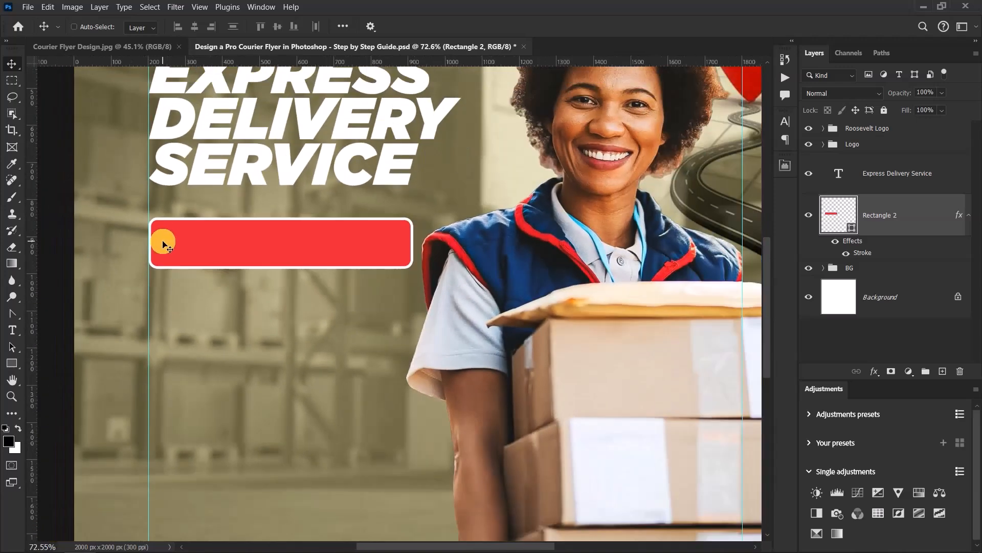
key(ctrl+t)
scroll(412, 243, up, 3)
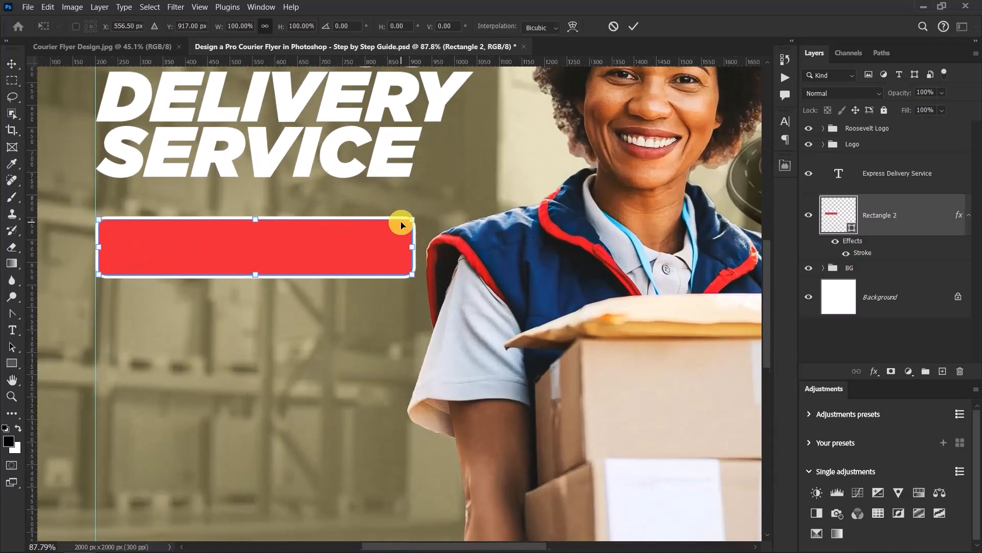
drag(416, 252, 410, 253)
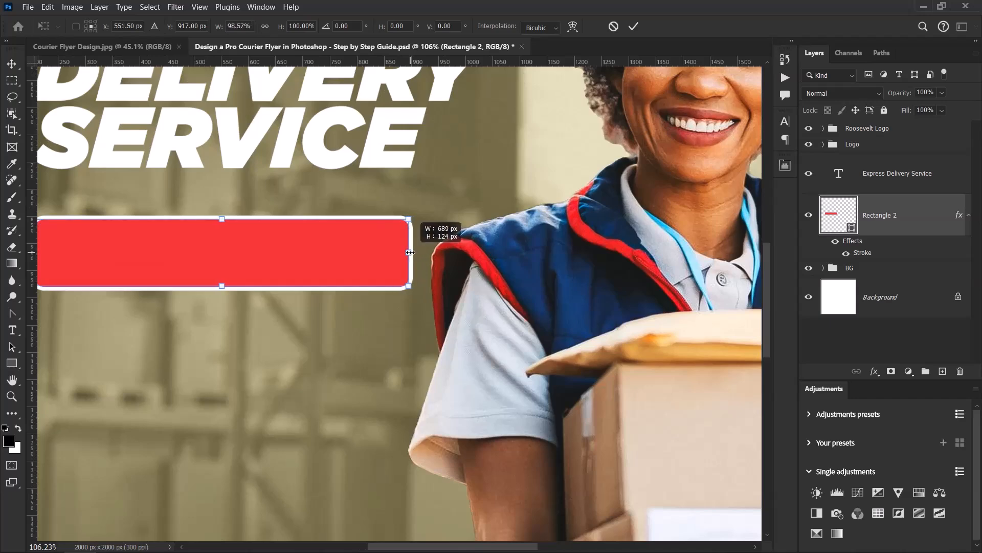
scroll(410, 253, down, 3)
scroll(328, 260, up, 2)
scroll(328, 260, up, 2)
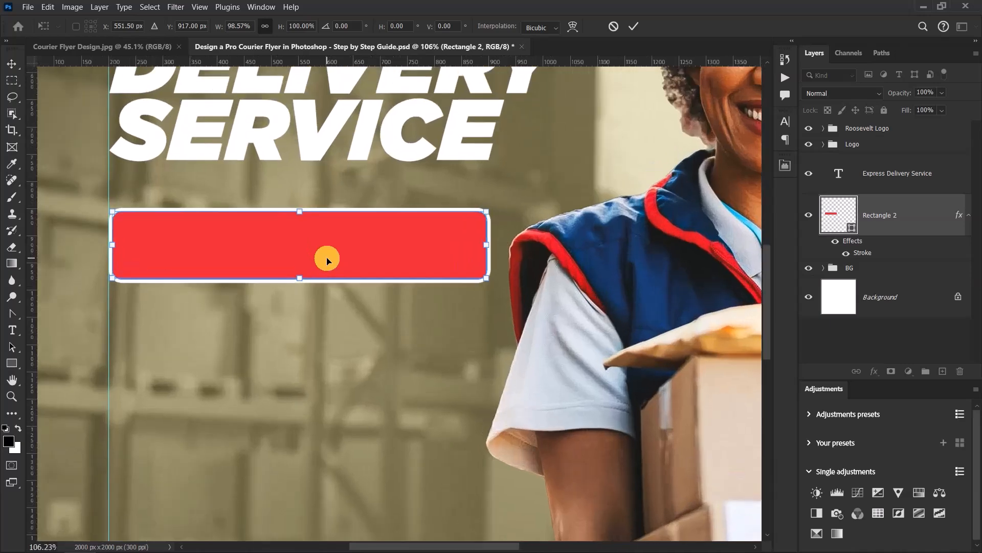
click(633, 27)
scroll(462, 195, down, 2)
scroll(433, 218, down, 2)
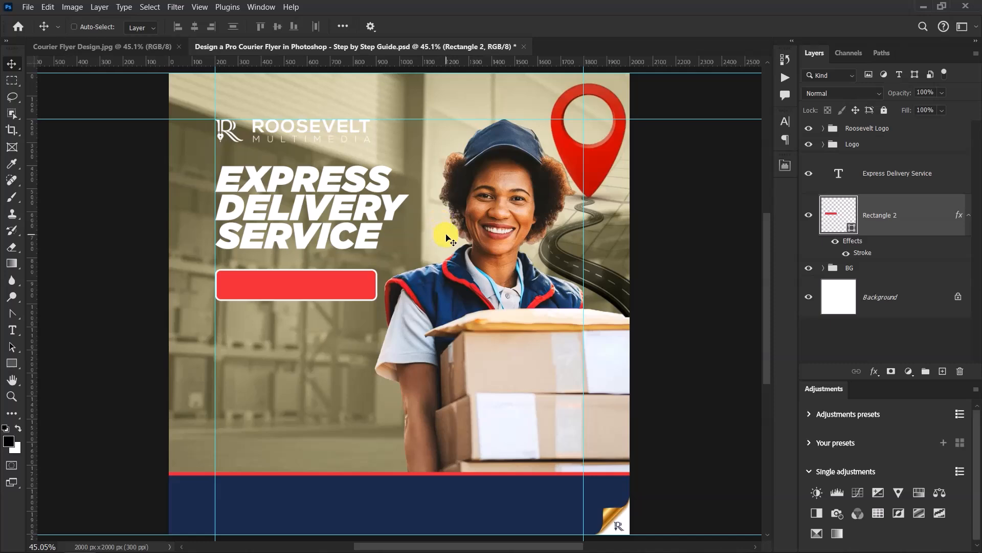
- Compare the red box with the Our Services banner in Courier Flyer Design.jpg, return to the working document and collapse the rectangle's effects list
scroll(337, 297, down, 2)
scroll(346, 287, up, 3)
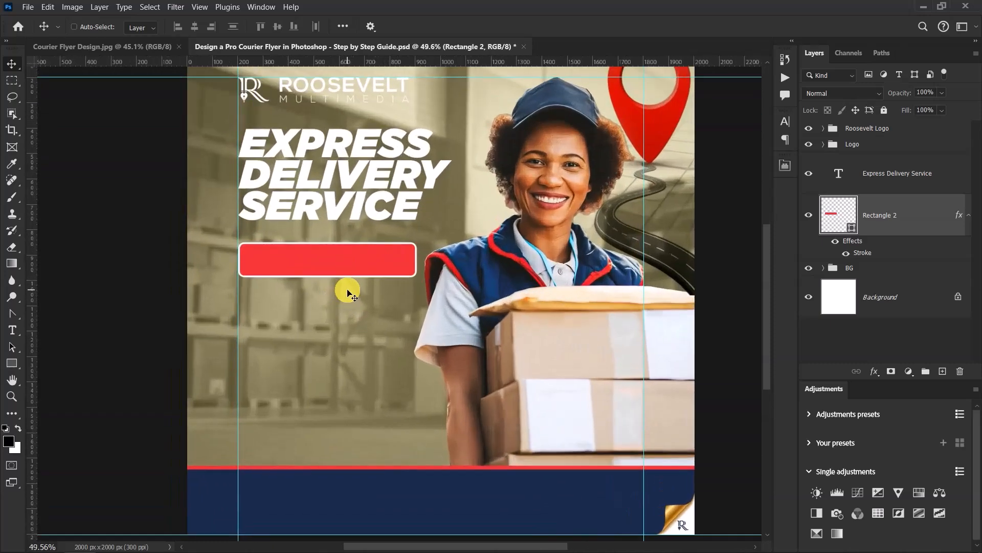
scroll(343, 289, up, 2)
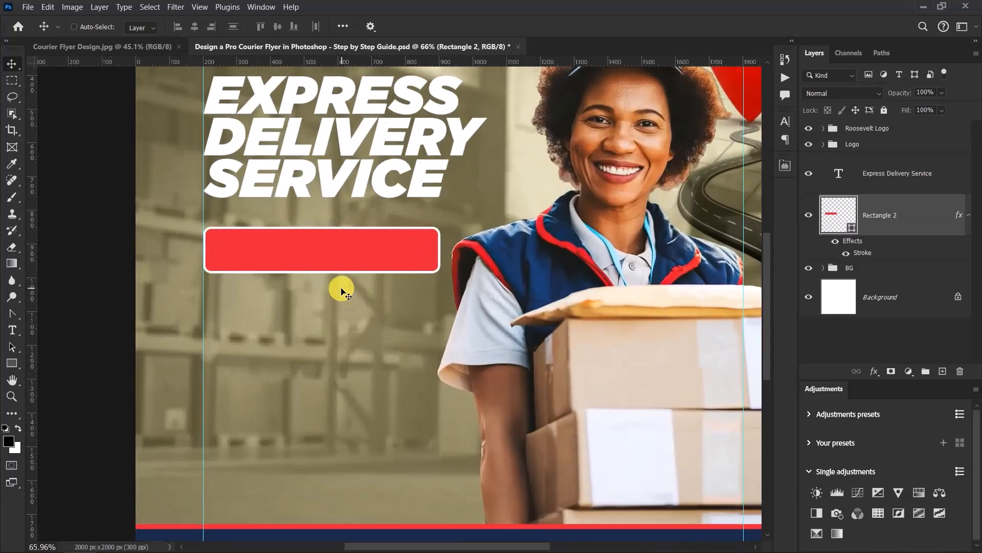
click(84, 47)
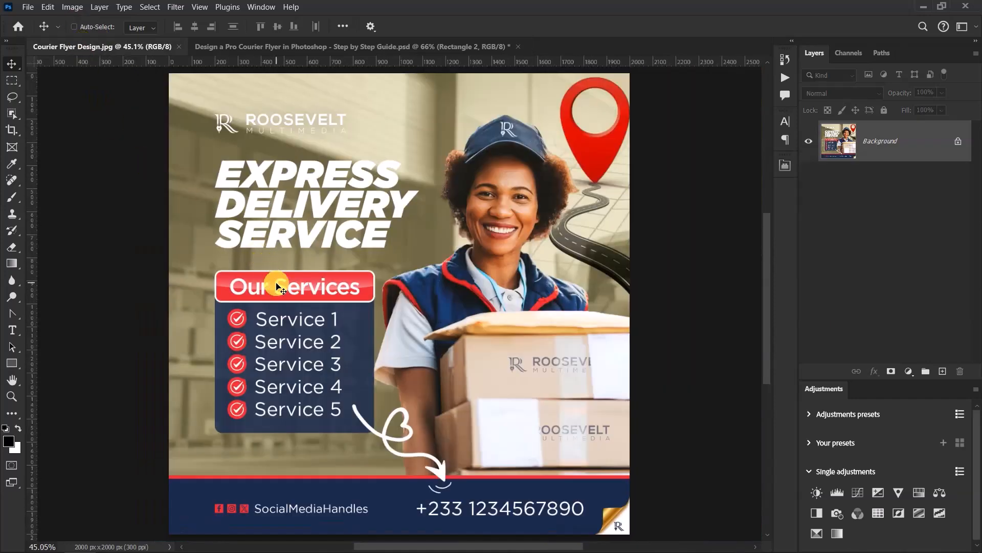
click(306, 48)
scroll(458, 205, up, 3)
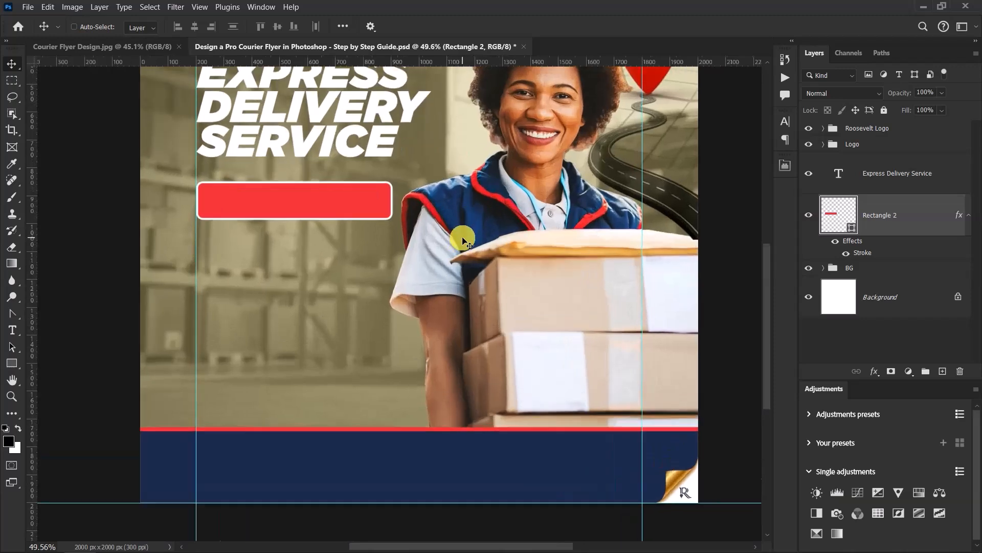
click(970, 218)
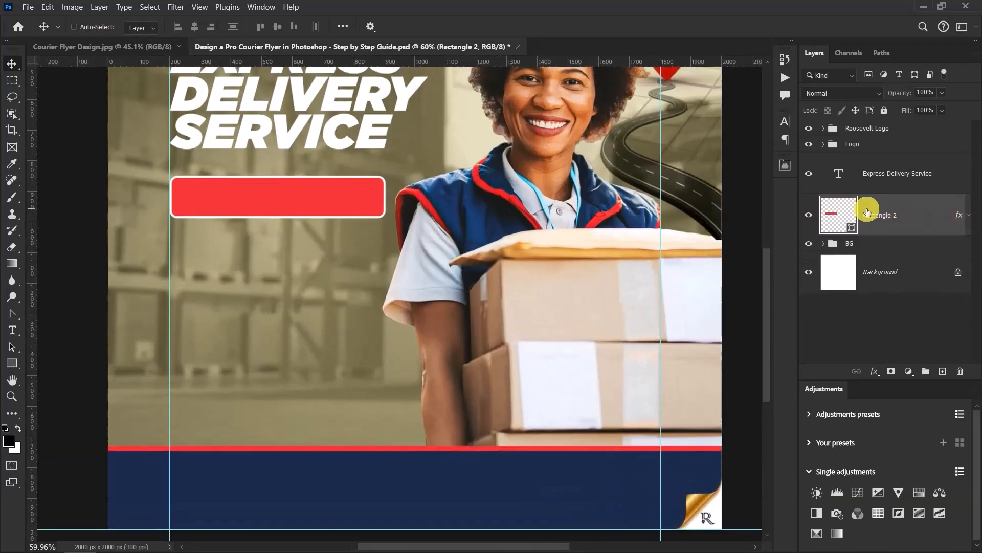
scroll(250, 157, up, 2)
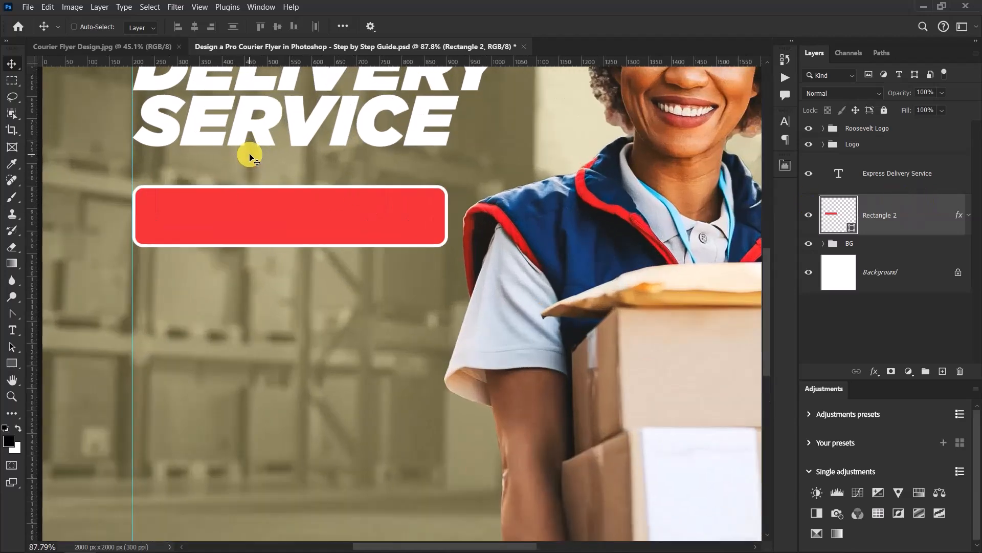
click(12, 330)
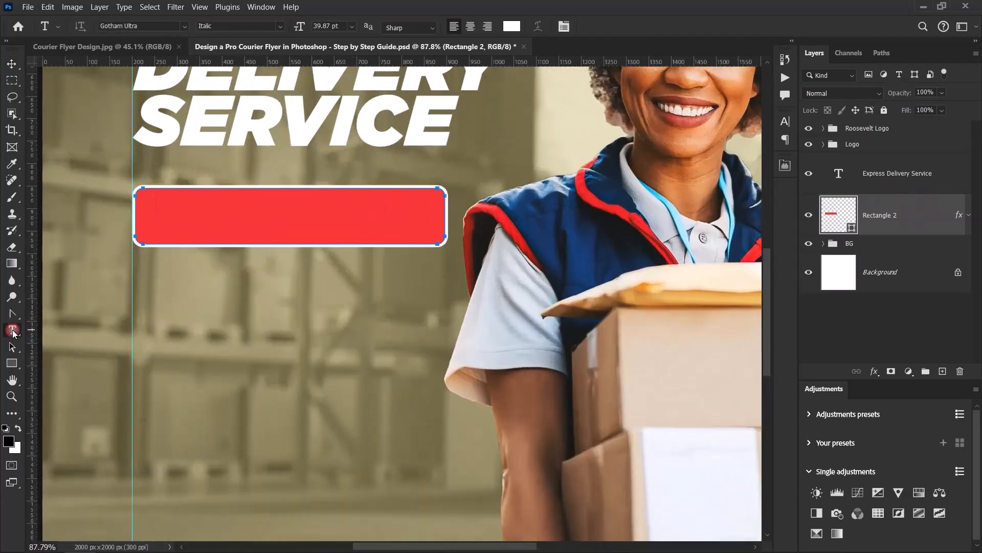
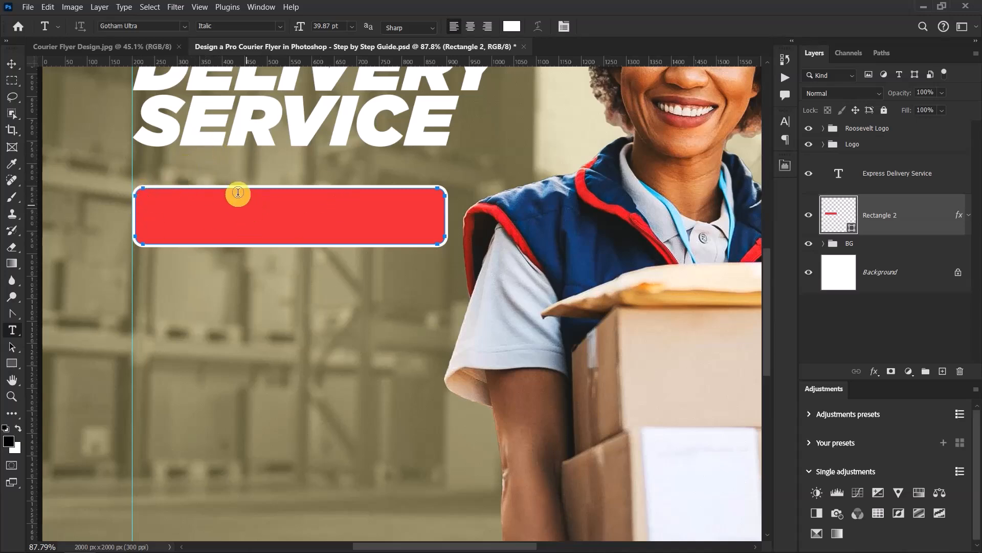
click(185, 152)
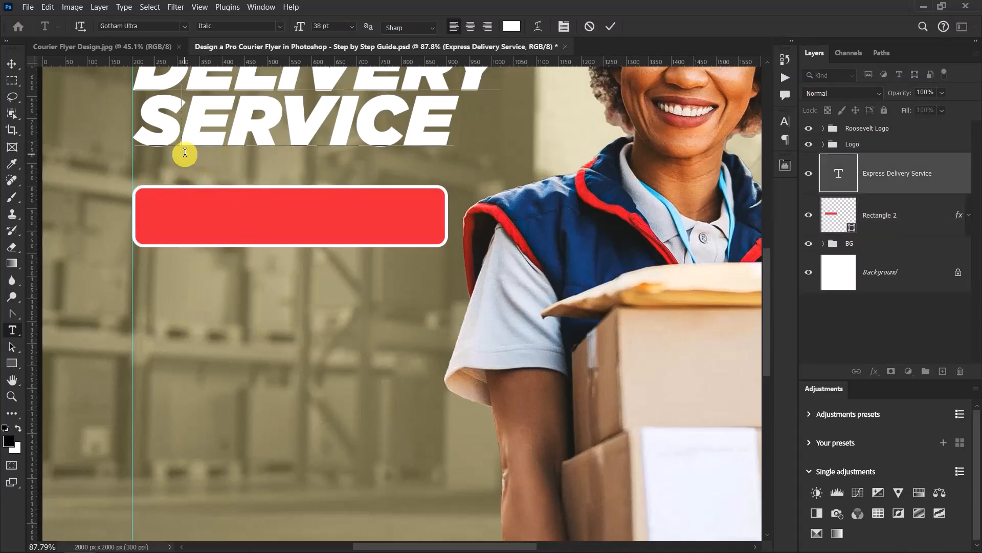
text(OUR)
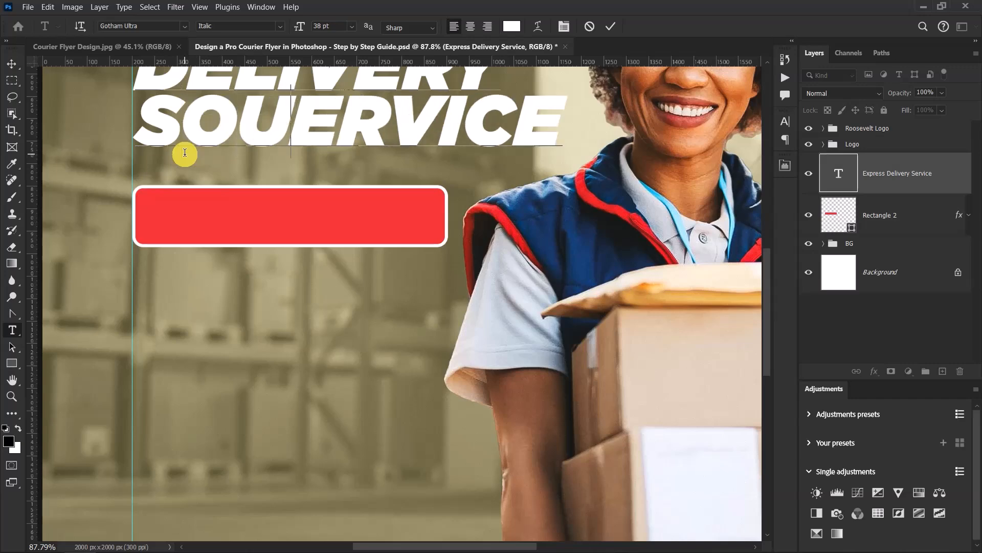
key(BackSpace)
key(BackSpace)
key(BackSpace)
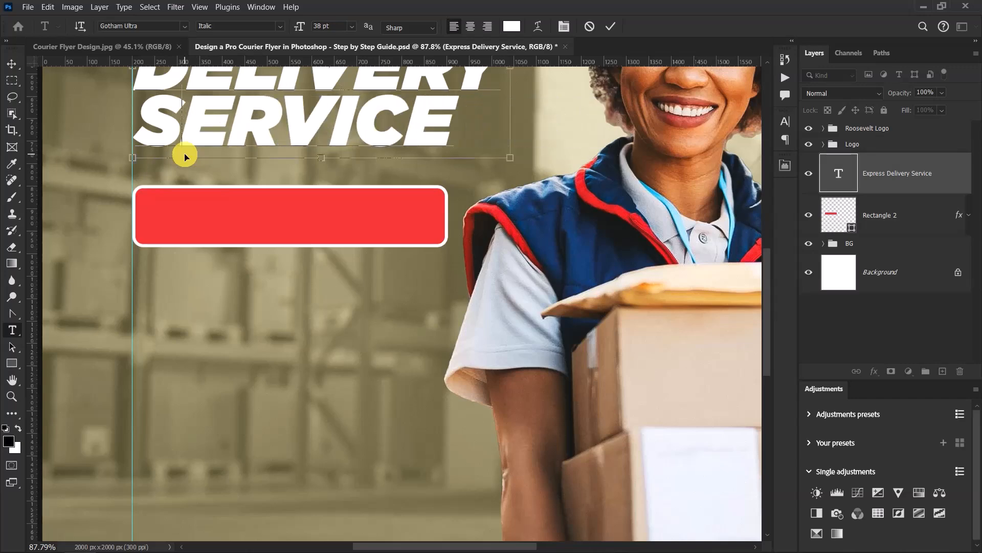
click(609, 28)
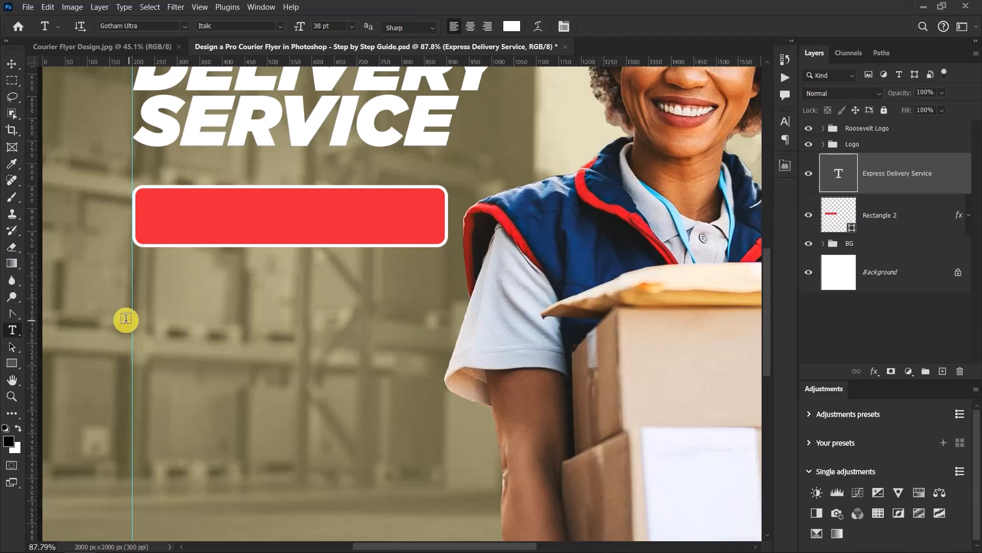
- Add the text "Our Services" just below the red box and place its layer directly above the rectangle, under the headline layer
click(197, 296)
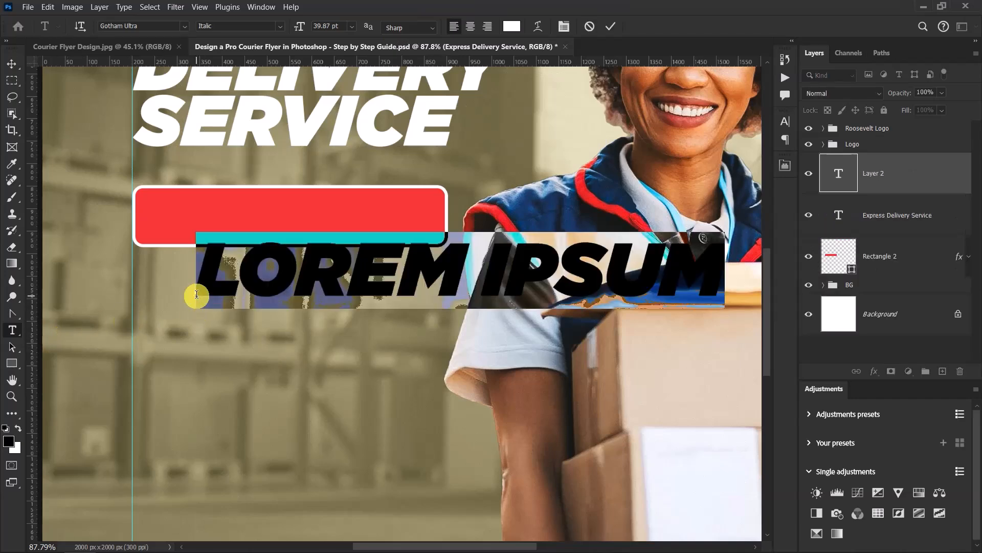
text(OU)
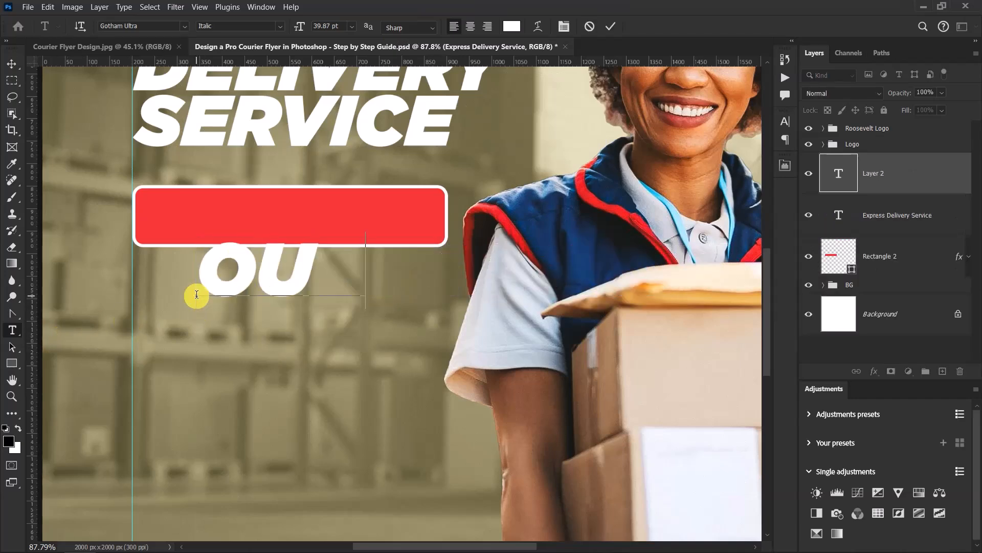
text(R SE)
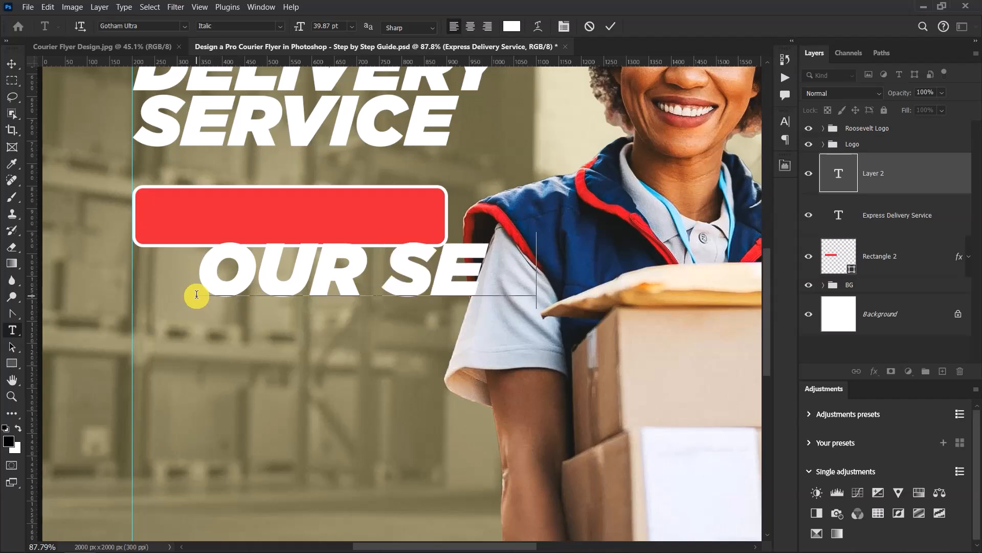
text(RVICES)
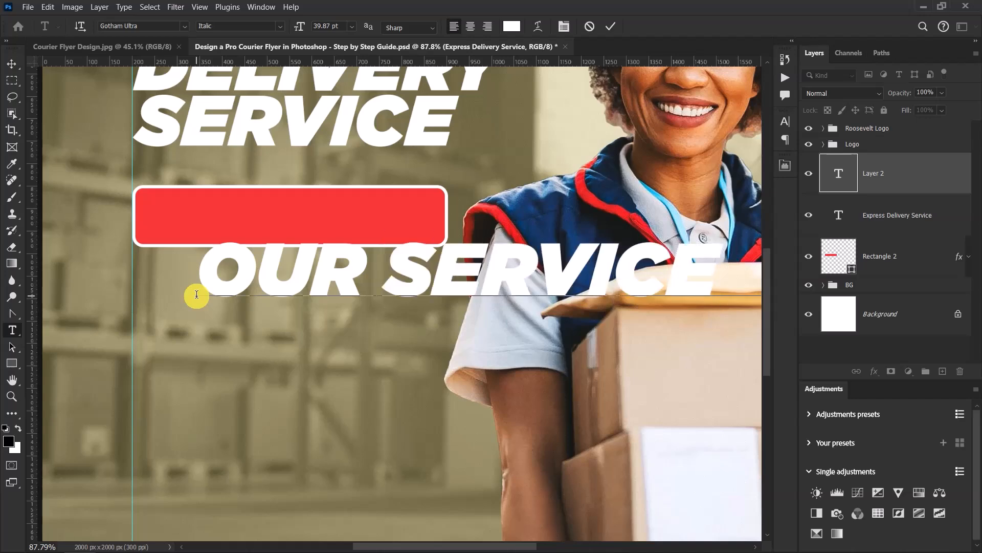
click(611, 26)
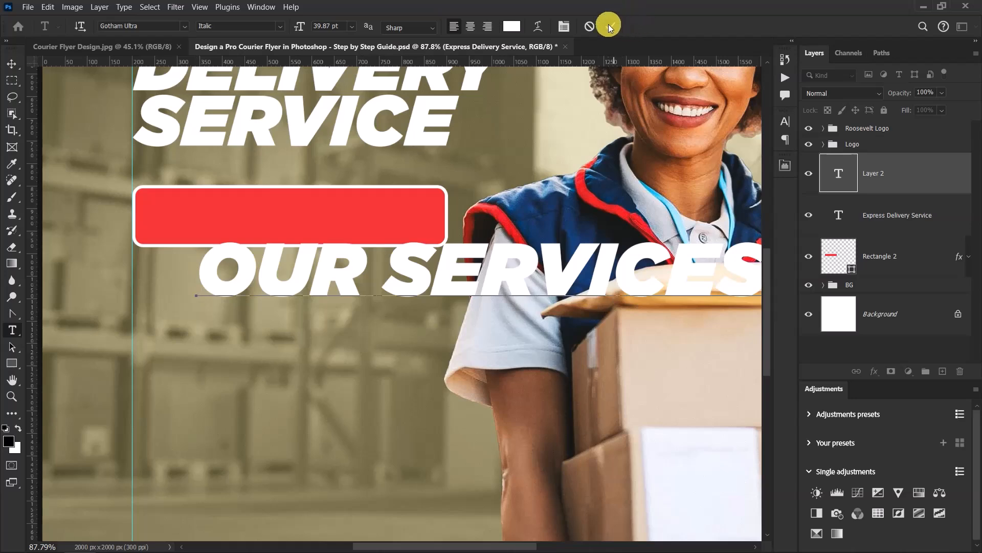
click(11, 64)
drag(881, 173, 895, 256)
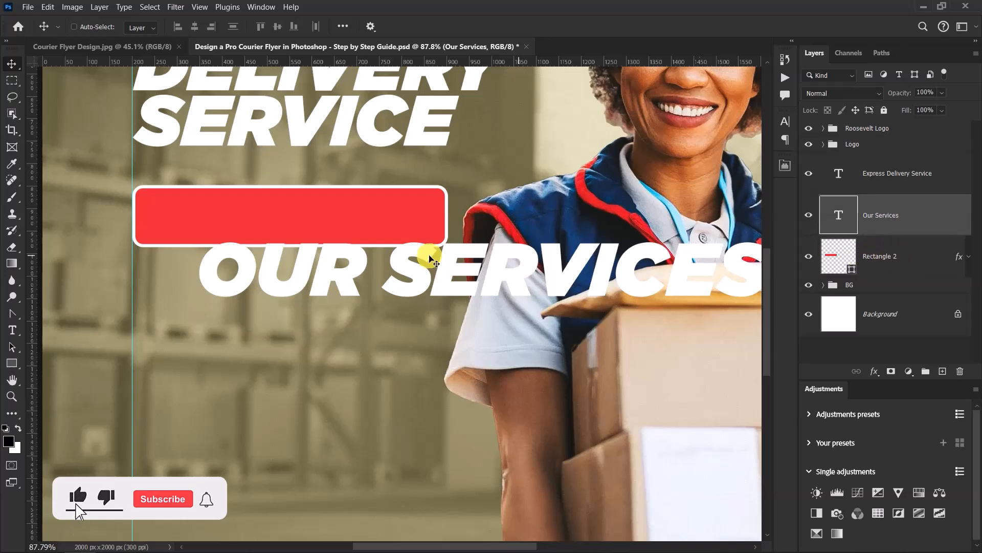
- Move the "Our Services" text over the red box and set its font size to 23 pt
drag(450, 267, 350, 225)
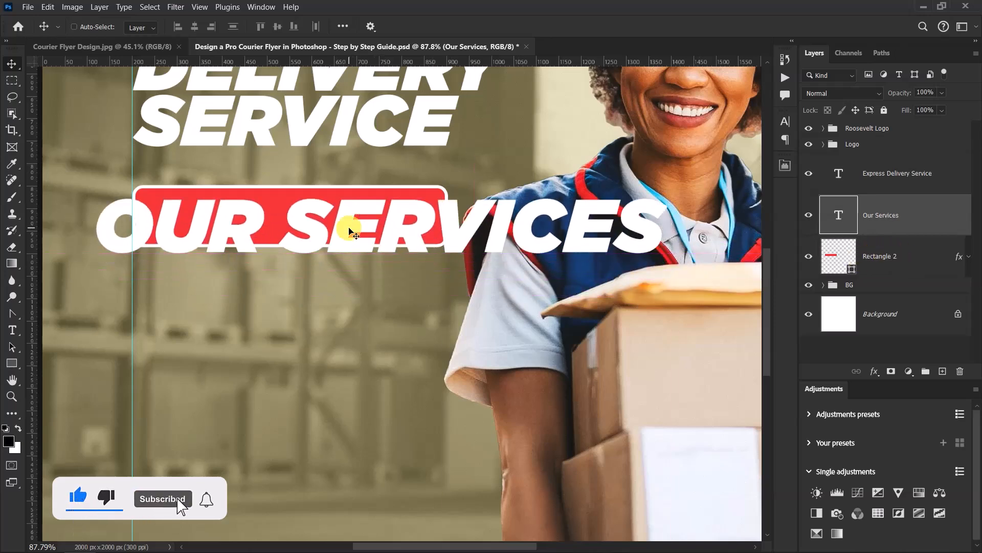
click(785, 122)
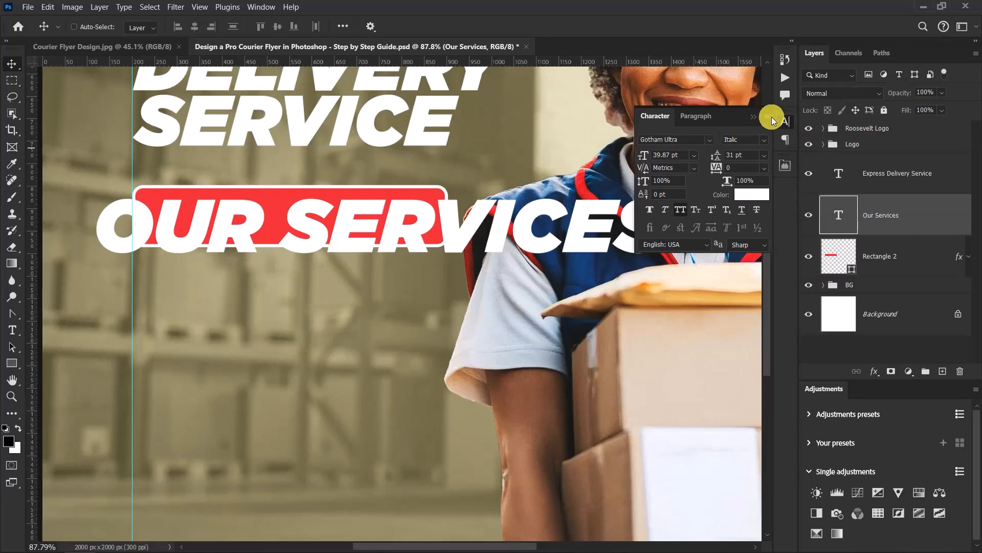
click(682, 155)
click(617, 158)
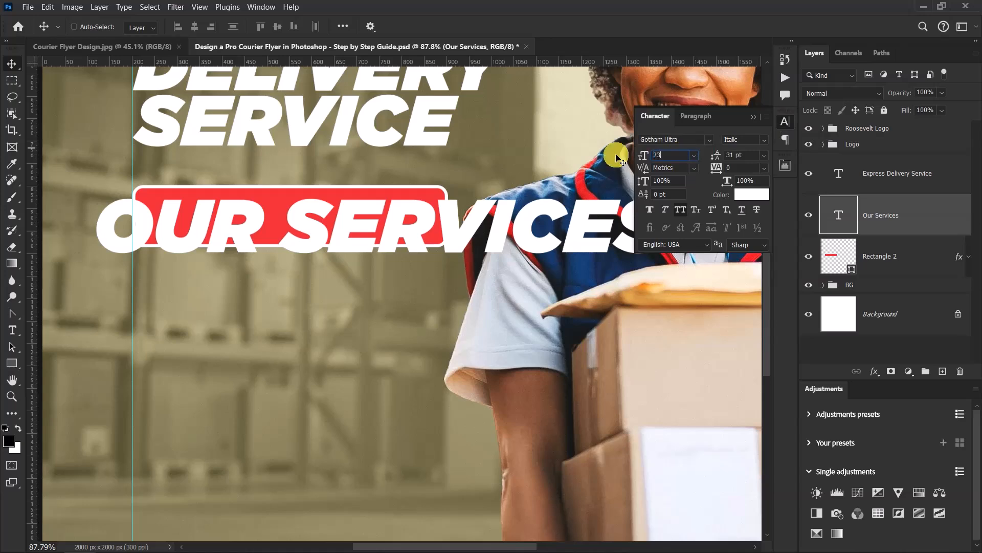
text(23)
key(Return)
drag(329, 228, 357, 221)
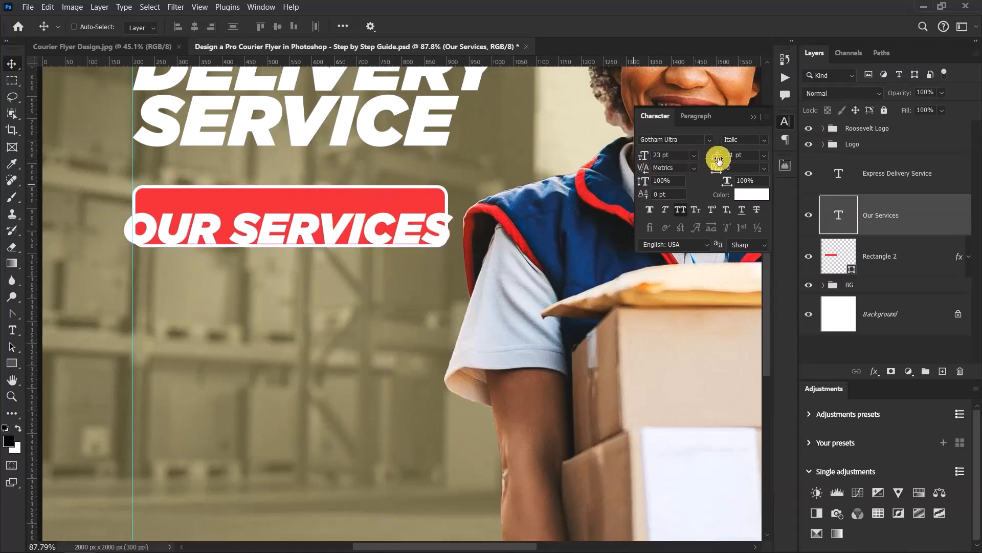
- Turn off All Caps for the "Our Services" text and change its font to Gotham Medium
click(680, 211)
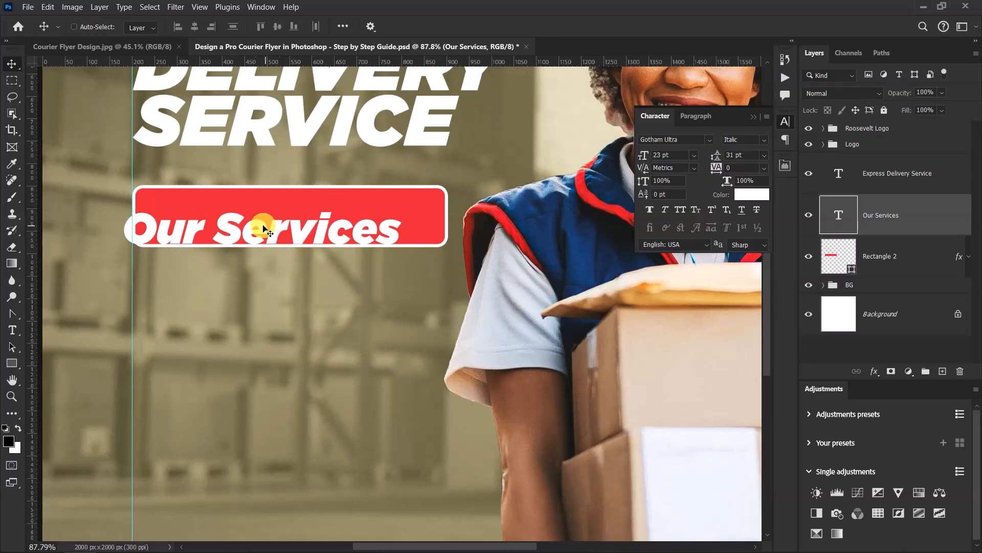
click(696, 139)
click(697, 139)
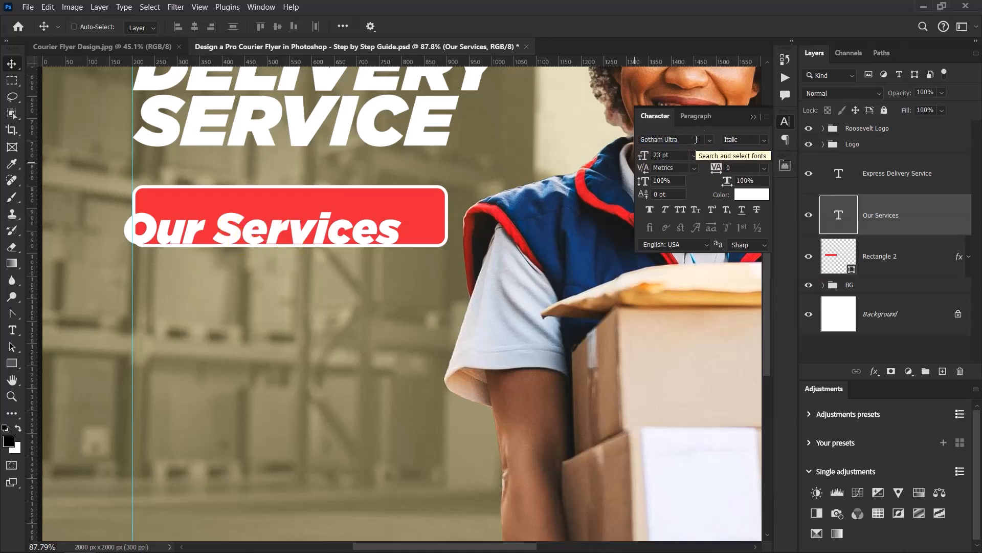
key(BackSpace)
key(BackSpace)
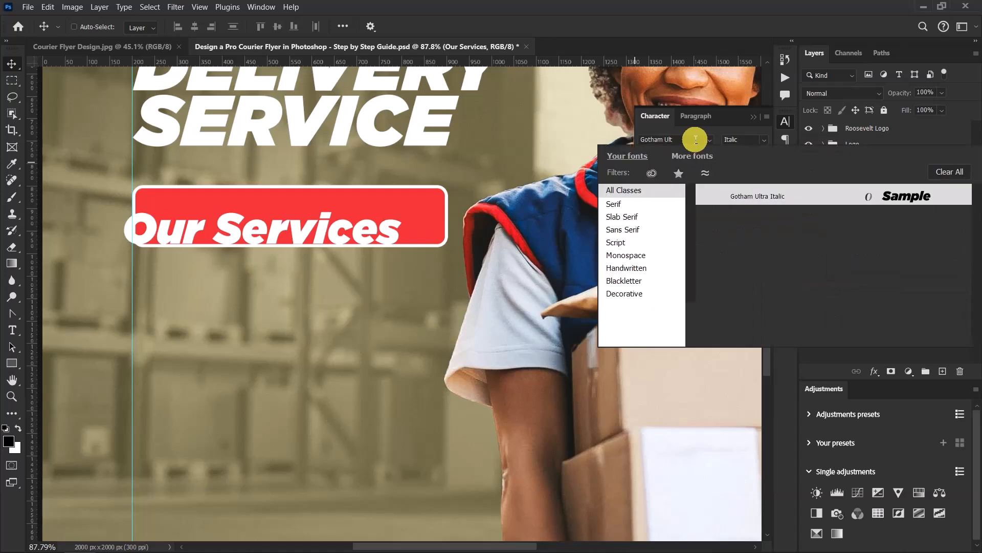
key(BackSpace)
key(BackSpace)
key(BackSpace)
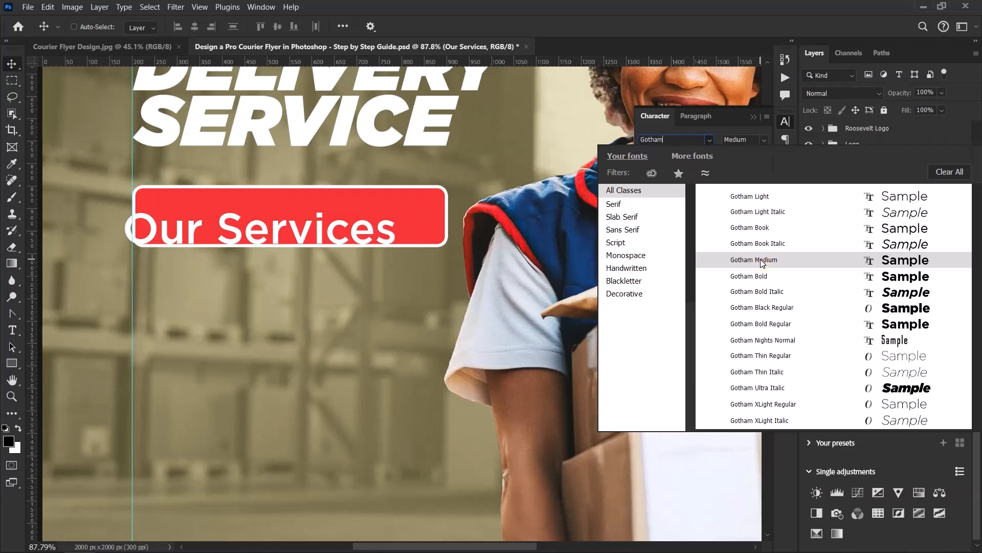
click(761, 259)
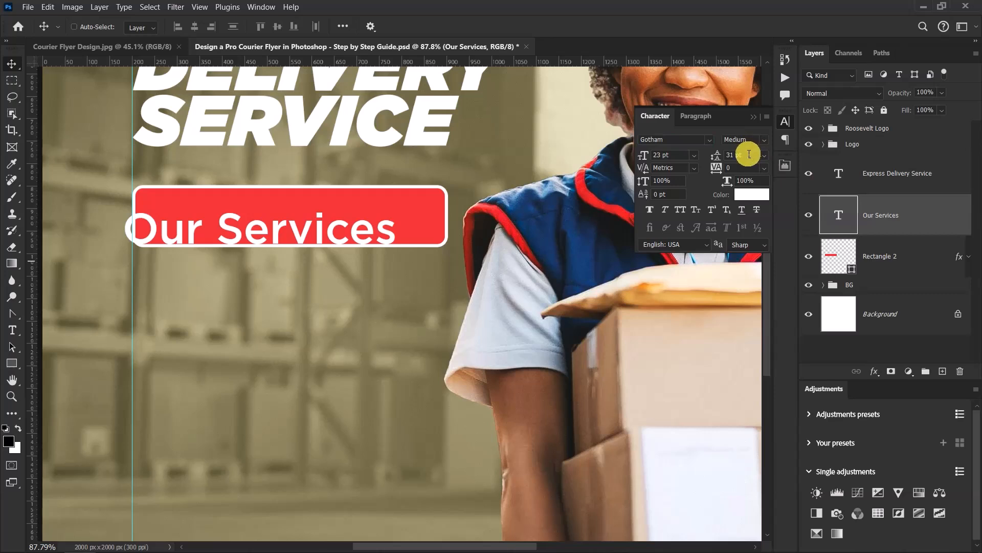
- Place the "Our Services" text inside the red box and set its tracking to -50
drag(284, 222, 314, 216)
click(314, 217)
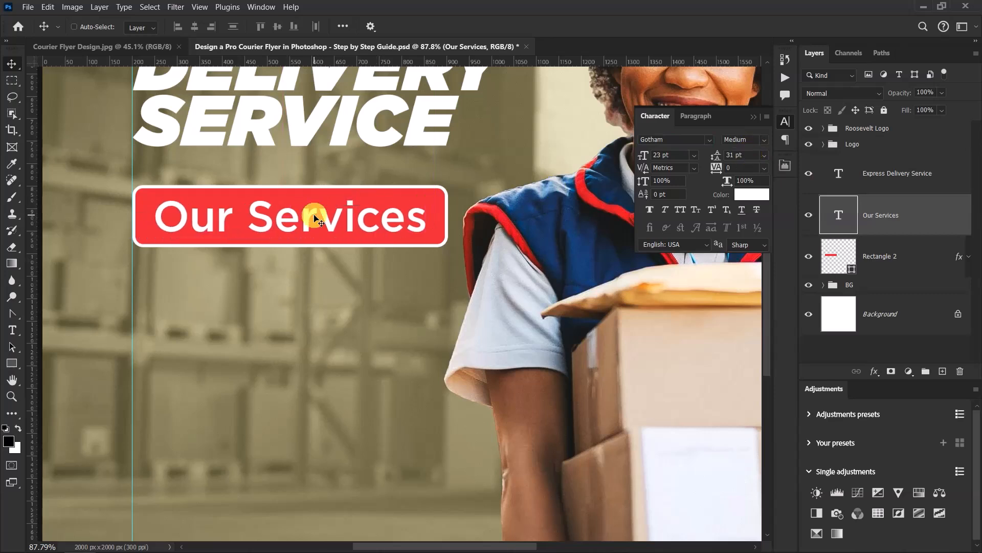
scroll(380, 219, up, 3)
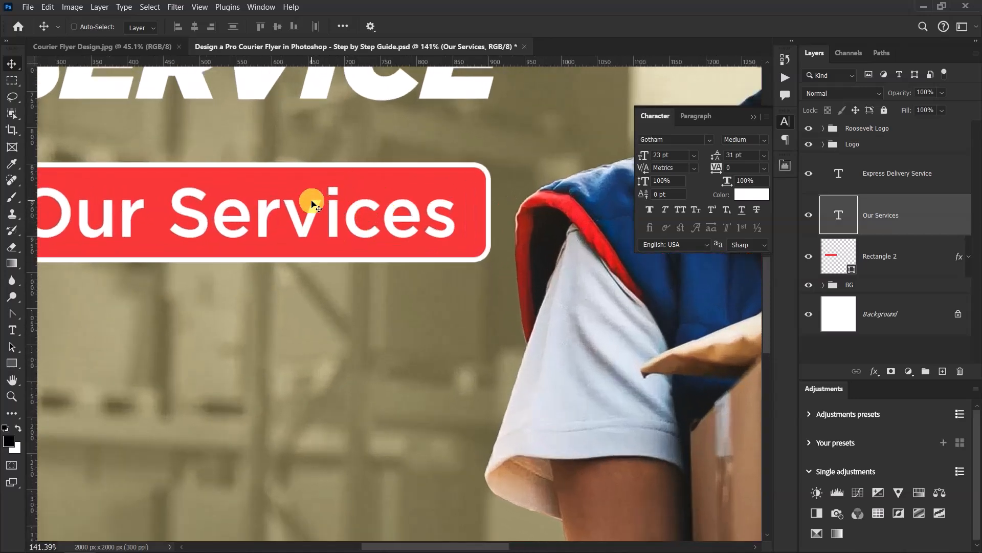
click(763, 168)
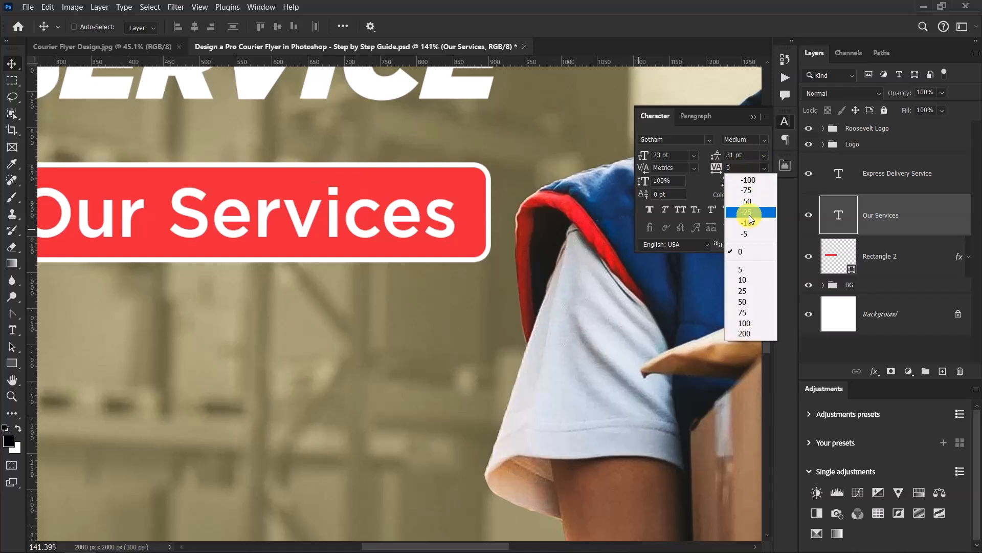
click(747, 201)
scroll(537, 187, down, 3)
scroll(493, 190, up, 2)
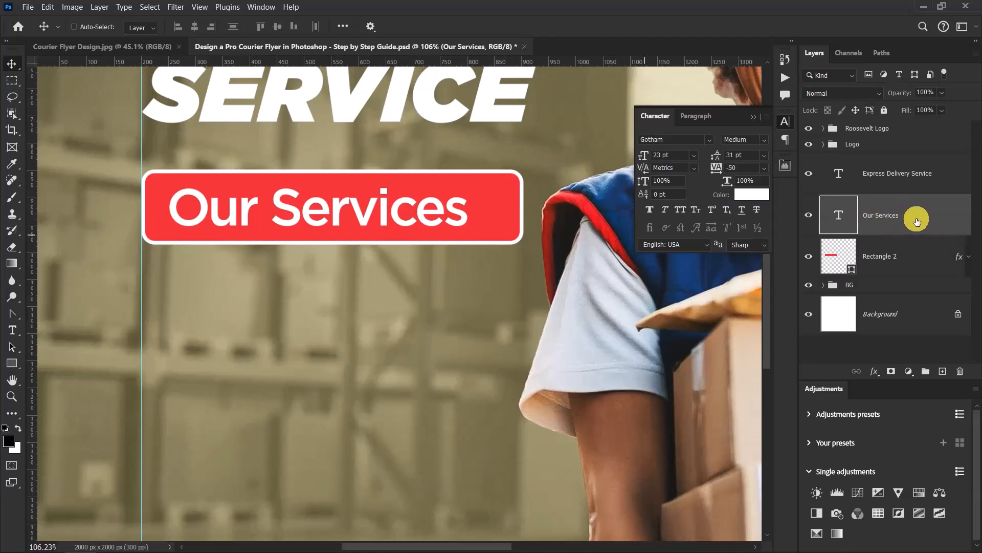
- Select the "Our Services" text together with the red rectangle and align their centres
key(ctrl)
ctrl+click(908, 257)
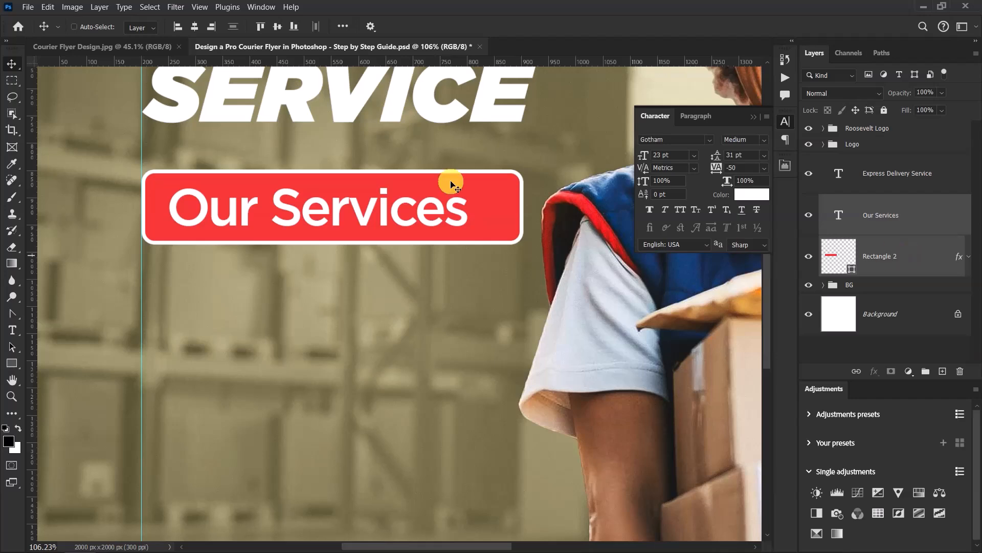
click(195, 26)
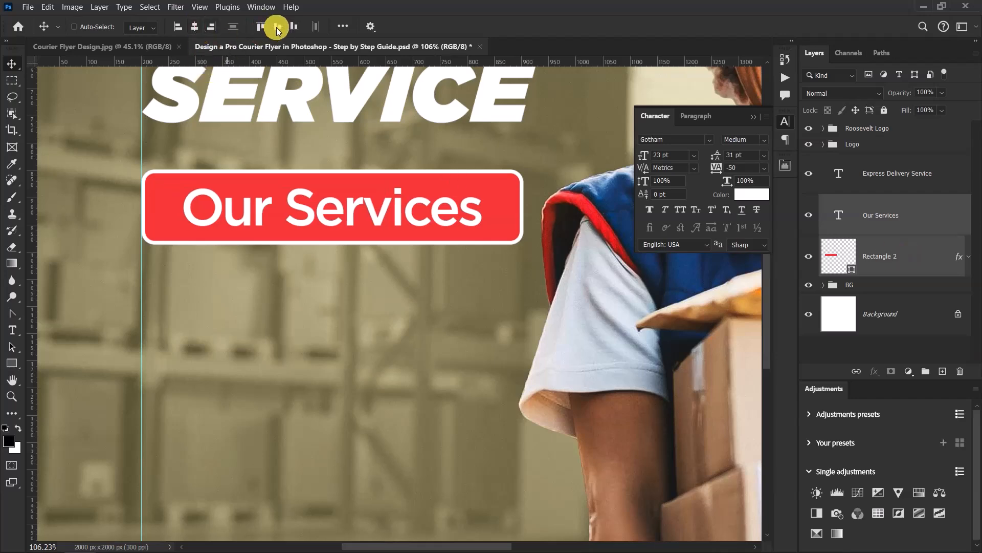
scroll(391, 230, down, 2)
scroll(392, 231, down, 3)
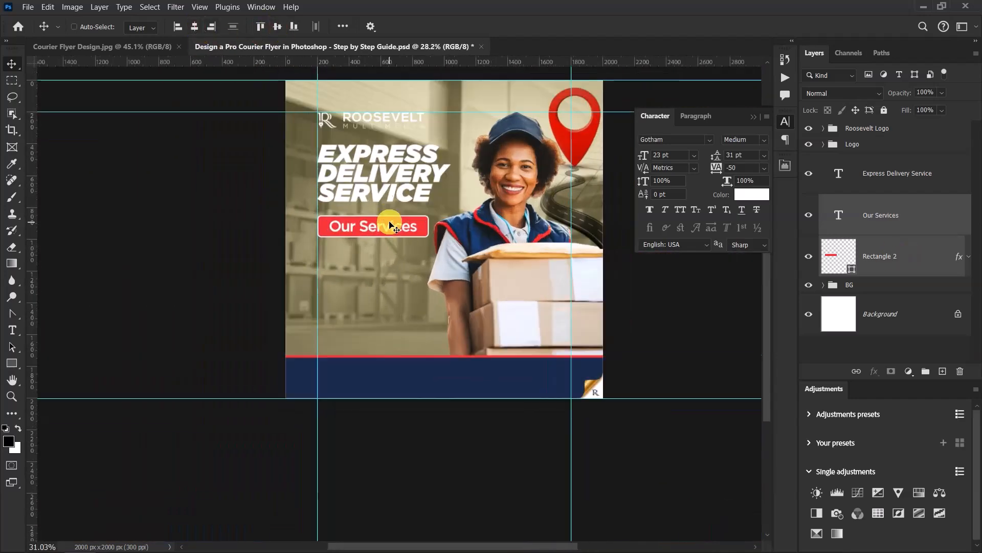
scroll(392, 228, up, 4)
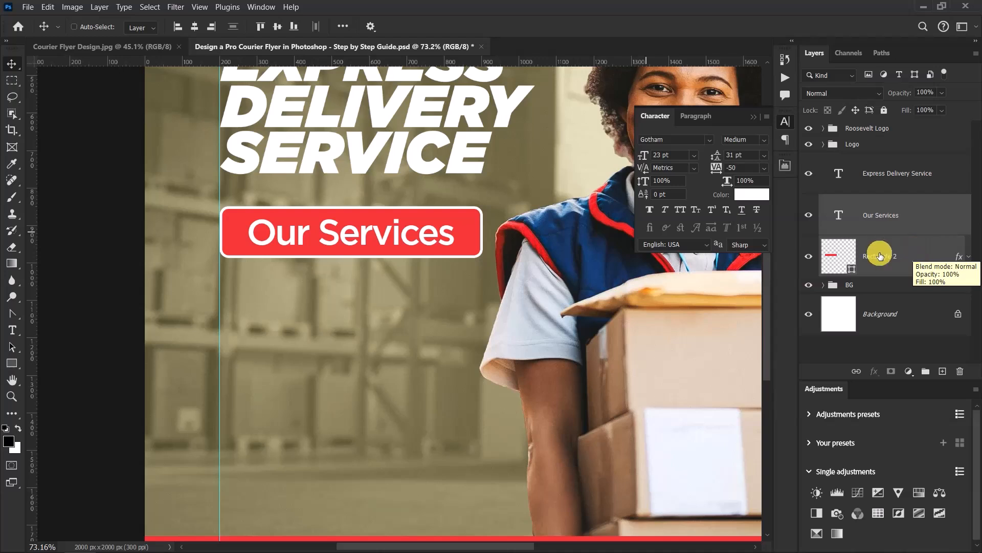
- Group the "Our Services" text and red rectangle layers, and toggle the group's visibility to check its contents
ctrl+click(917, 252)
key(ctrl+g)
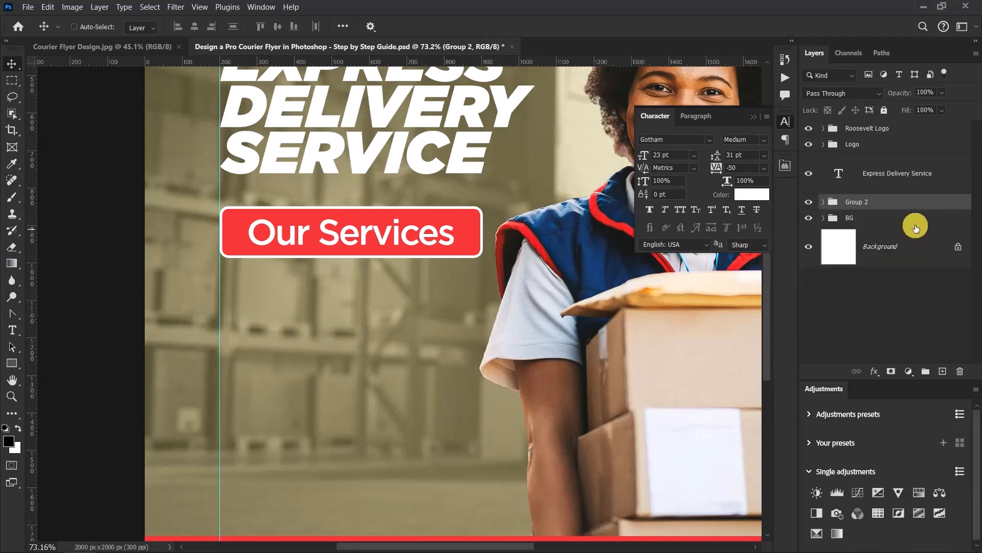
click(809, 201)
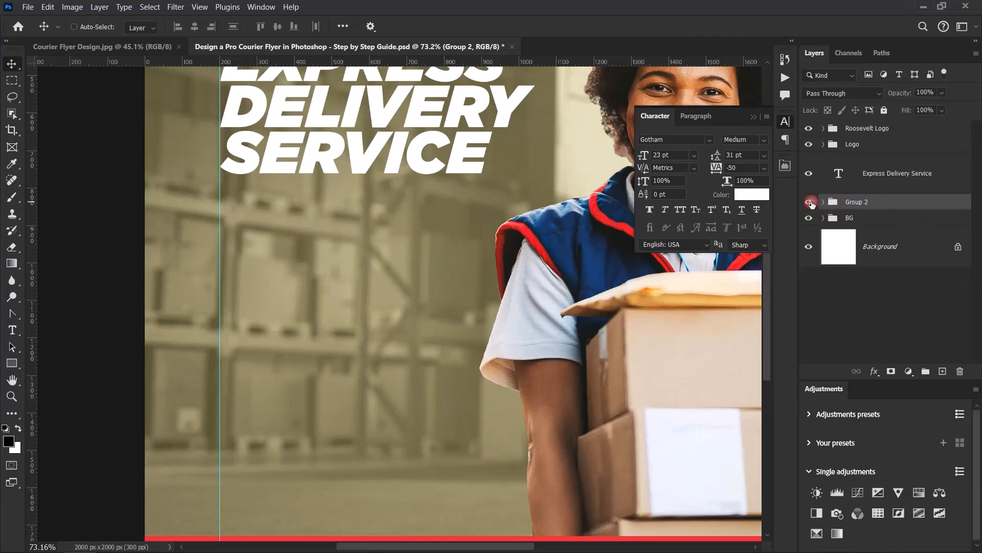
click(809, 201)
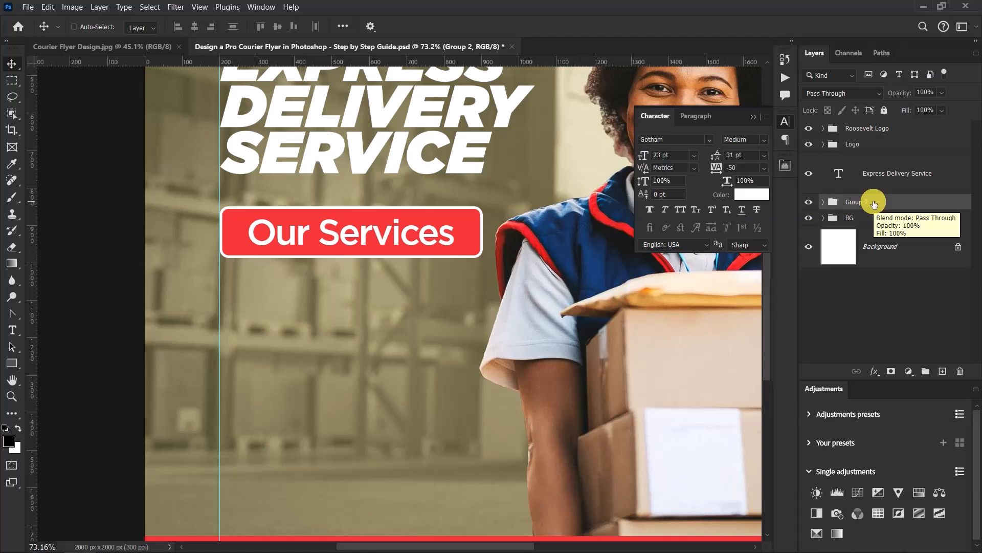
- Draw a black ellipse about 897 x 221 px over the "Our Services" box, using the Ellipse tool
click(12, 363)
drag(11, 364, 71, 376)
scroll(250, 322, down, 5)
scroll(337, 248, up, 3)
scroll(361, 281, down, 3)
scroll(377, 300, up, 4)
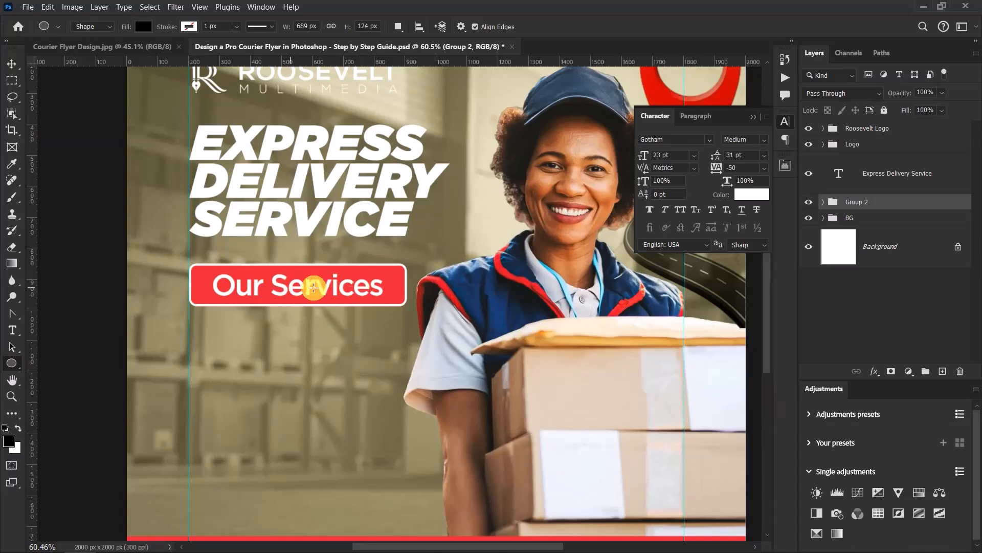
scroll(276, 284, up, 1)
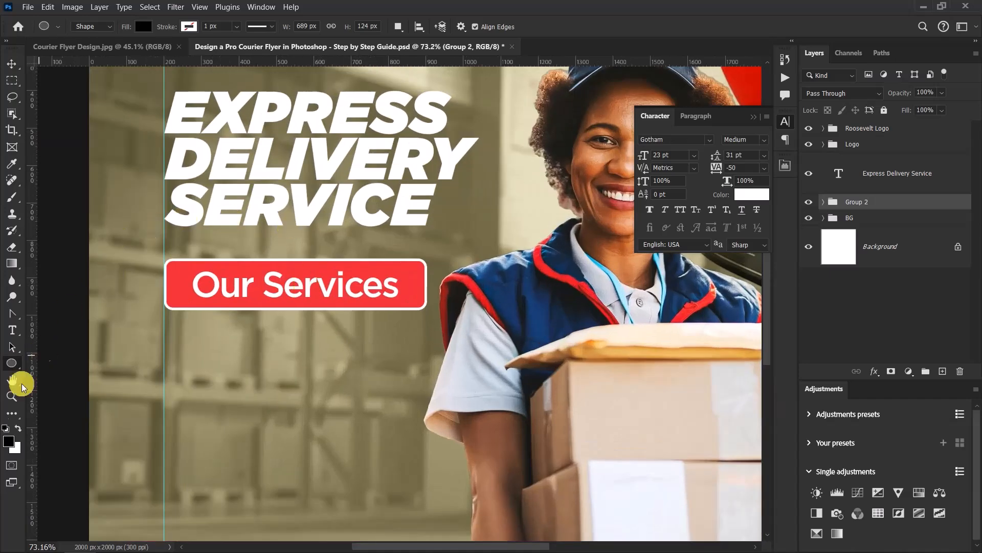
drag(138, 250, 471, 332)
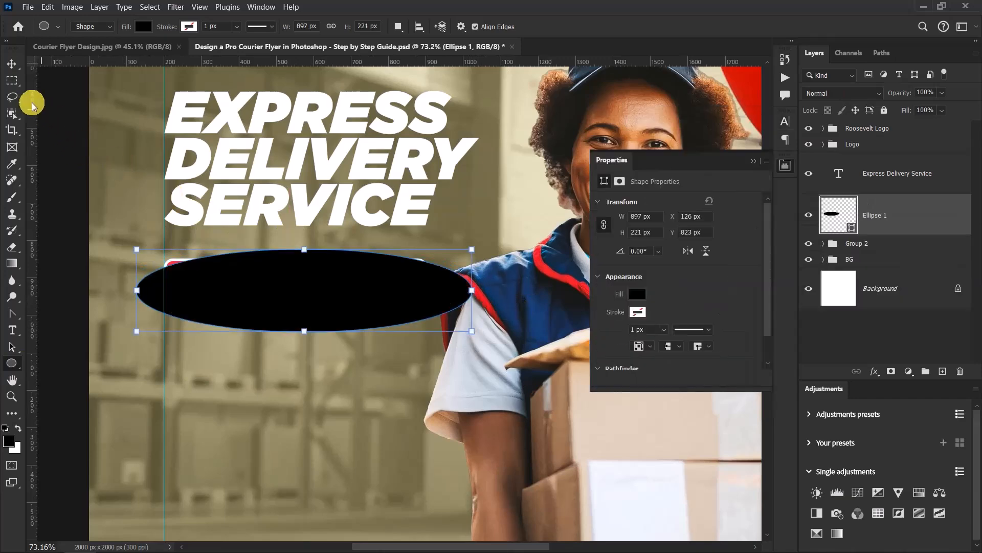
- Move the black ellipse about 23 px left so it is centred horizontally over the "Our Services" box
click(17, 66)
drag(339, 290, 331, 296)
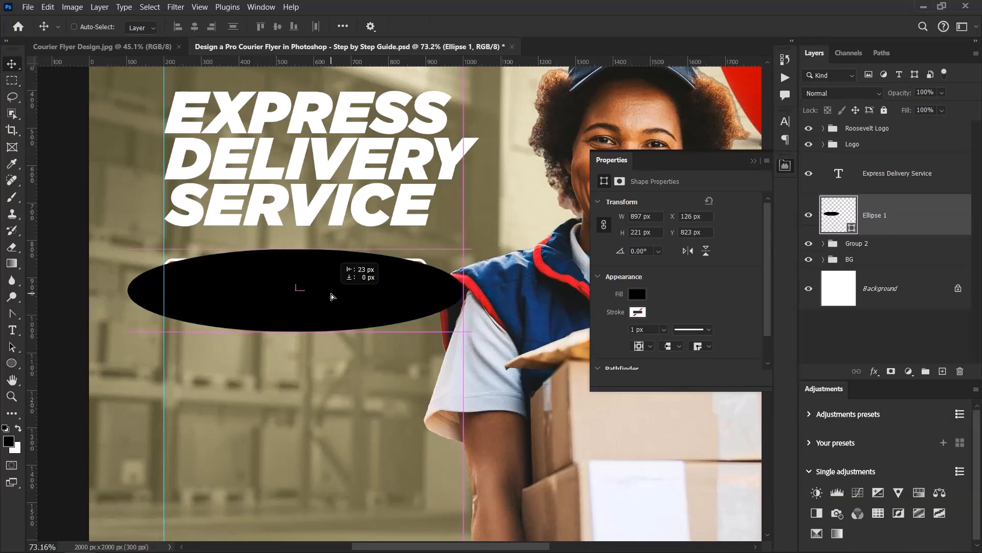
drag(332, 296, 329, 293)
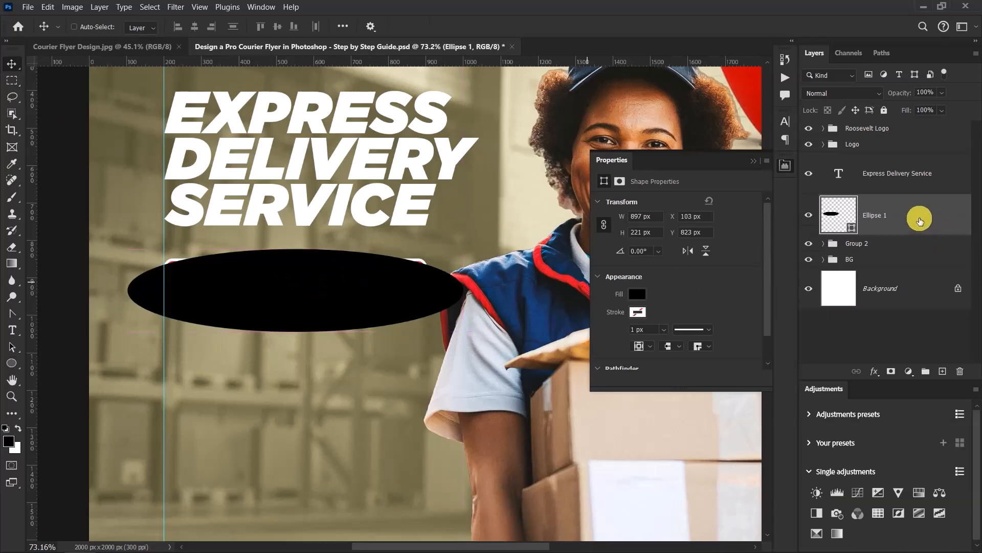
- Clip the black ellipse to the "Our Services" button group and move it up to cover the button's upper part
right_click(921, 221)
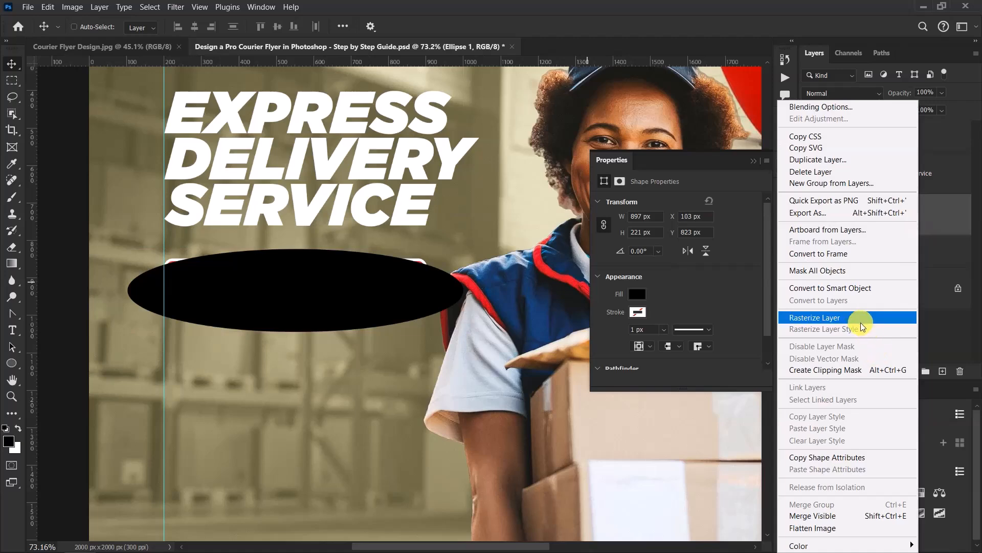
click(844, 369)
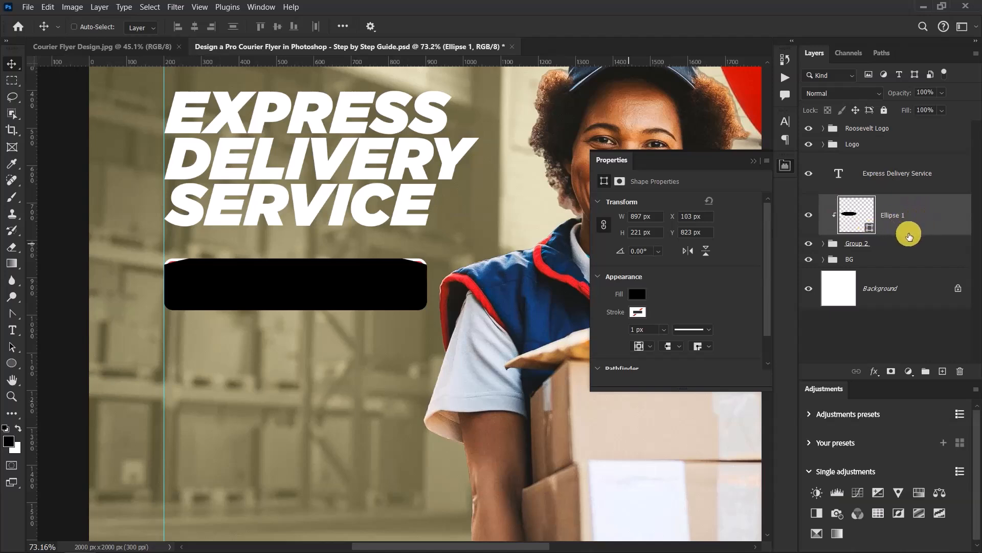
scroll(295, 281, up, 2)
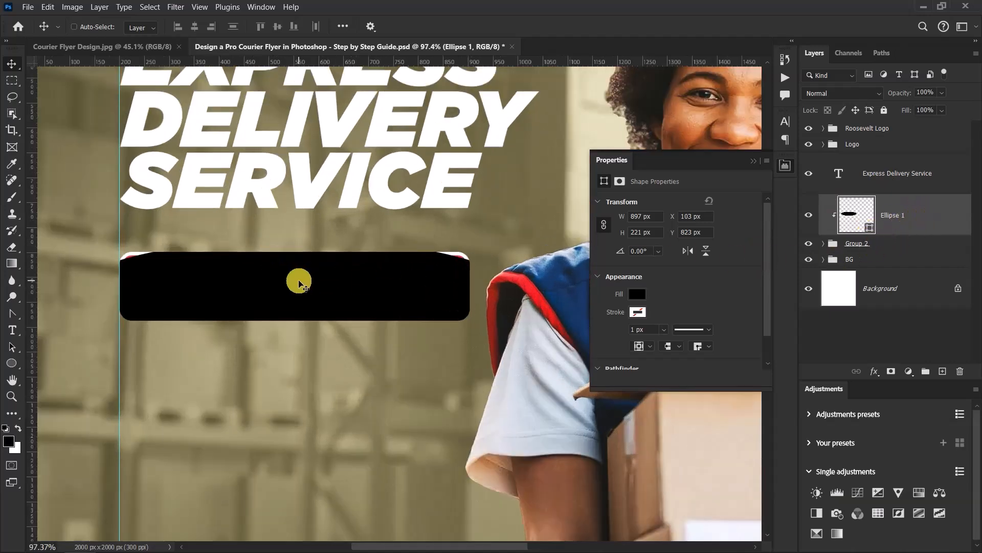
drag(300, 281, 307, 242)
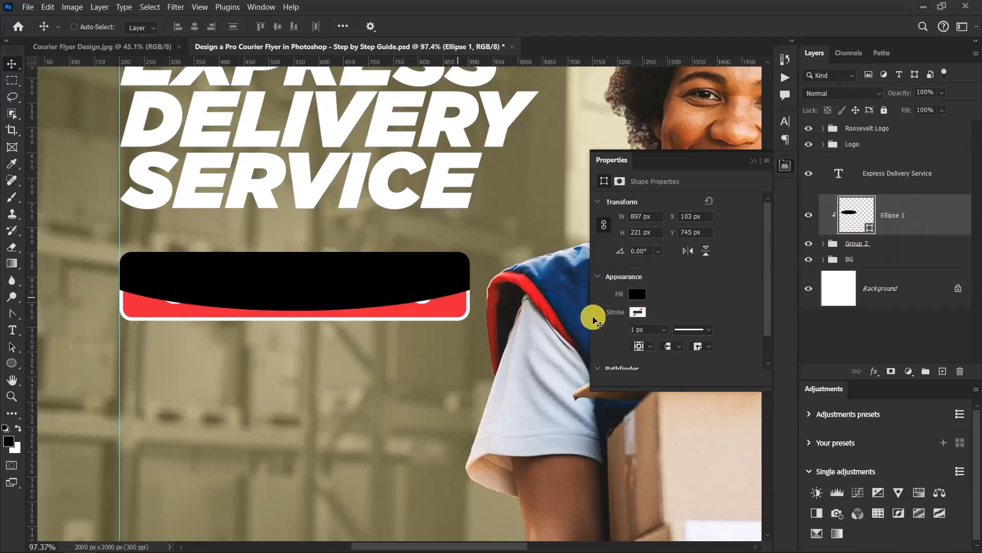
- Change the ellipse's fill colour to white (ffffff)
double_click(869, 229)
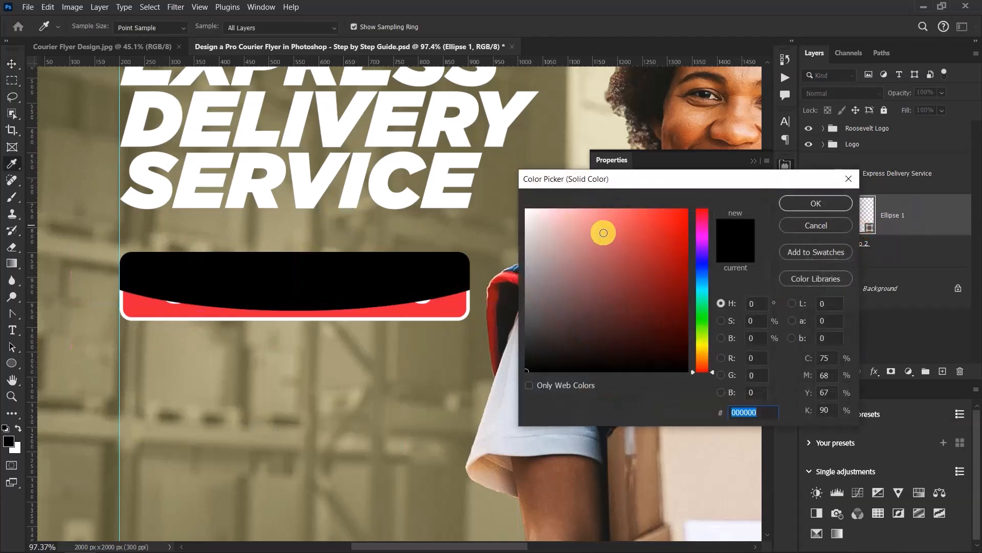
drag(564, 230, 482, 174)
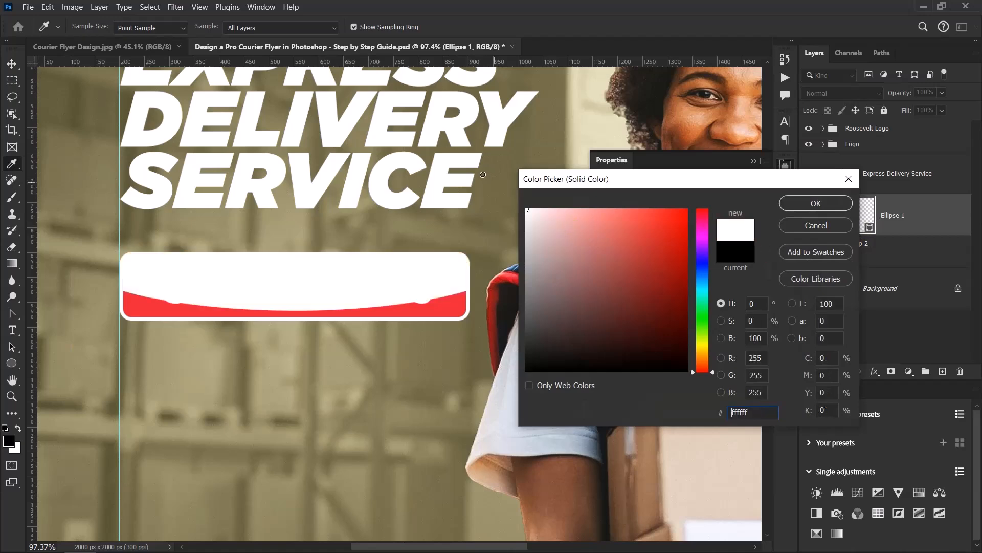
click(838, 209)
click(753, 161)
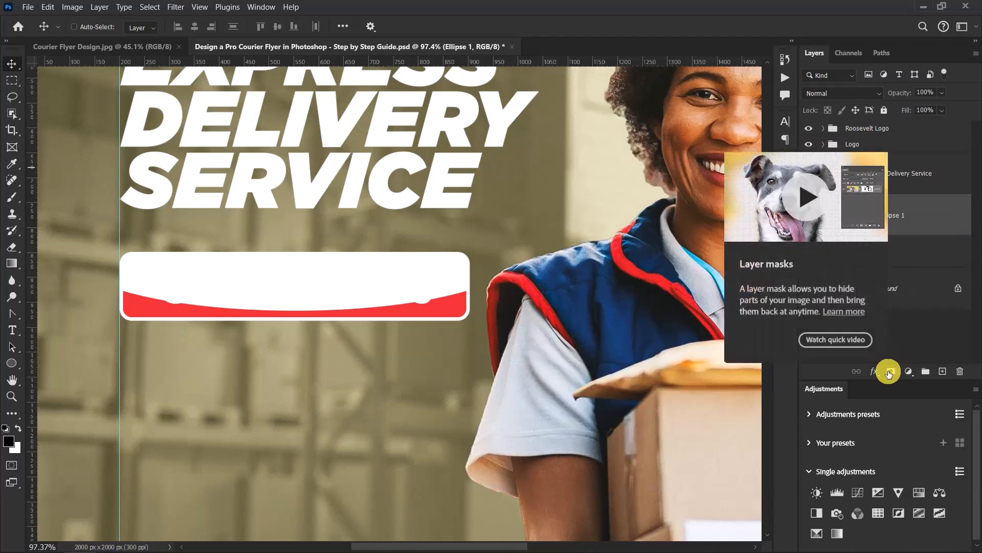
- Add a layer mask to the ellipse and fade its upper part with a downward black-to-white linear gradient
click(890, 373)
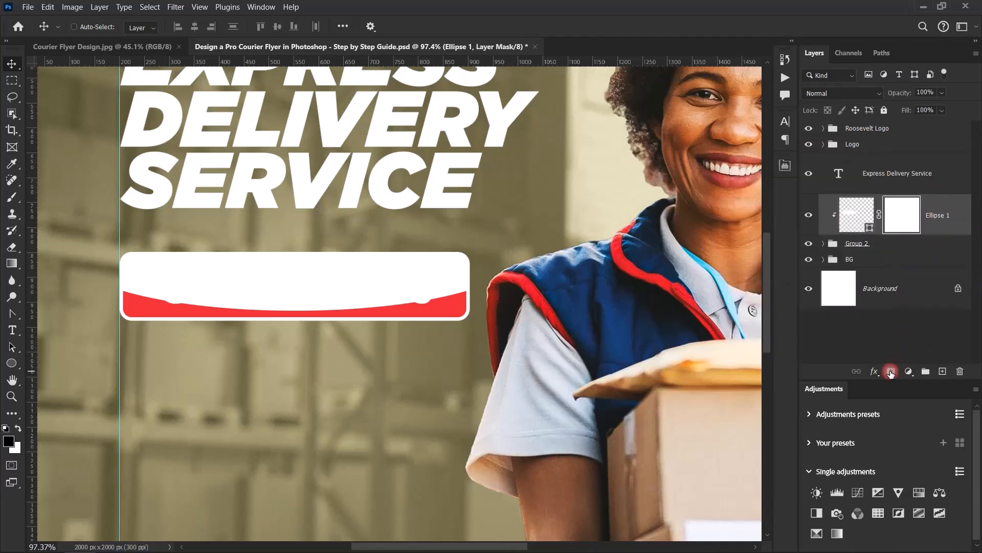
click(11, 263)
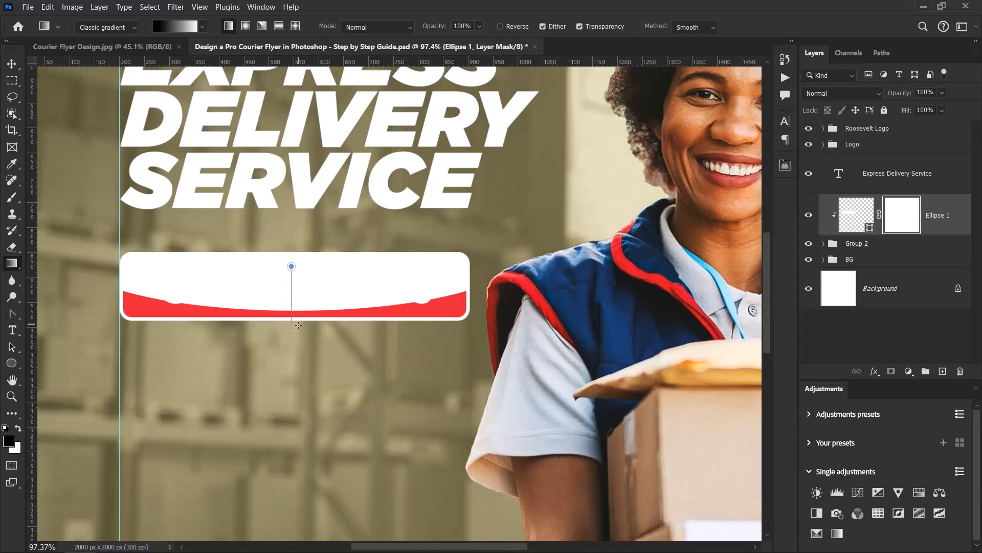
drag(291, 266, 297, 332)
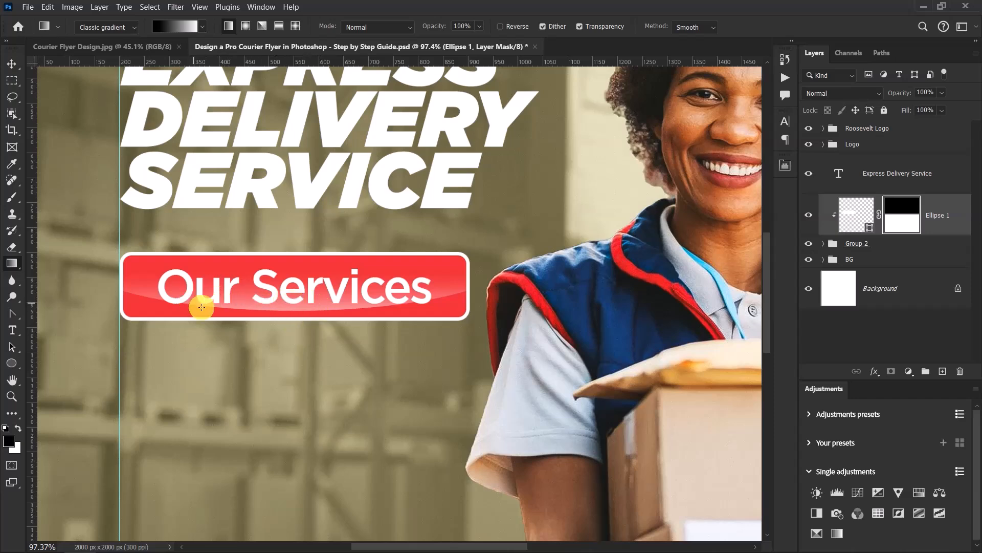
drag(312, 270, 308, 342)
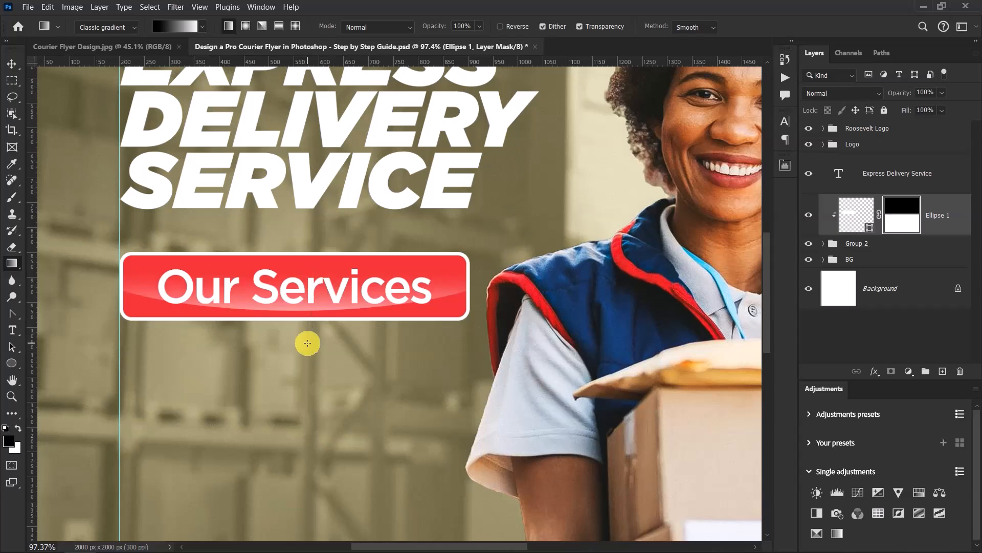
- Shift the masked ellipse highlight slightly upward on the button and lower its layer opacity to 90%
click(11, 63)
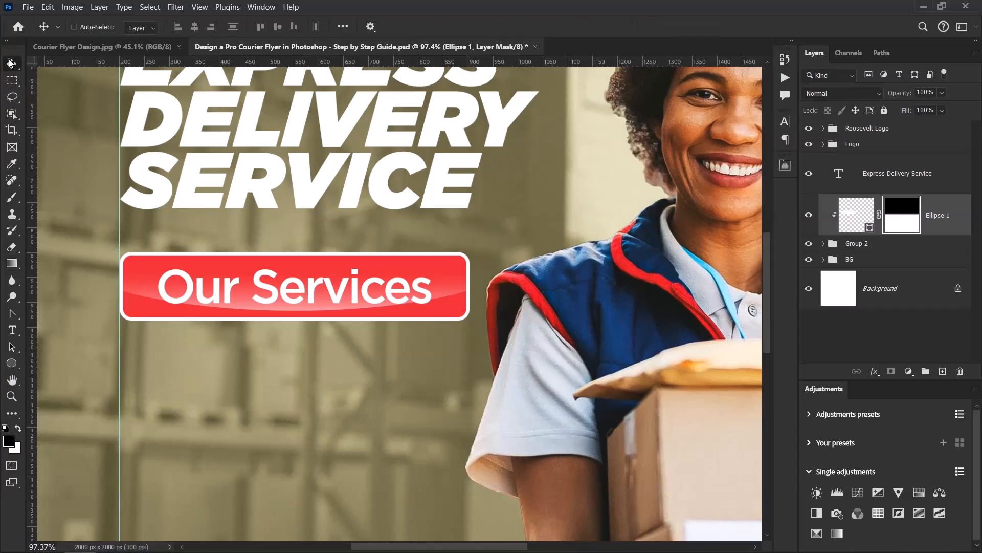
drag(312, 300, 311, 290)
click(355, 378)
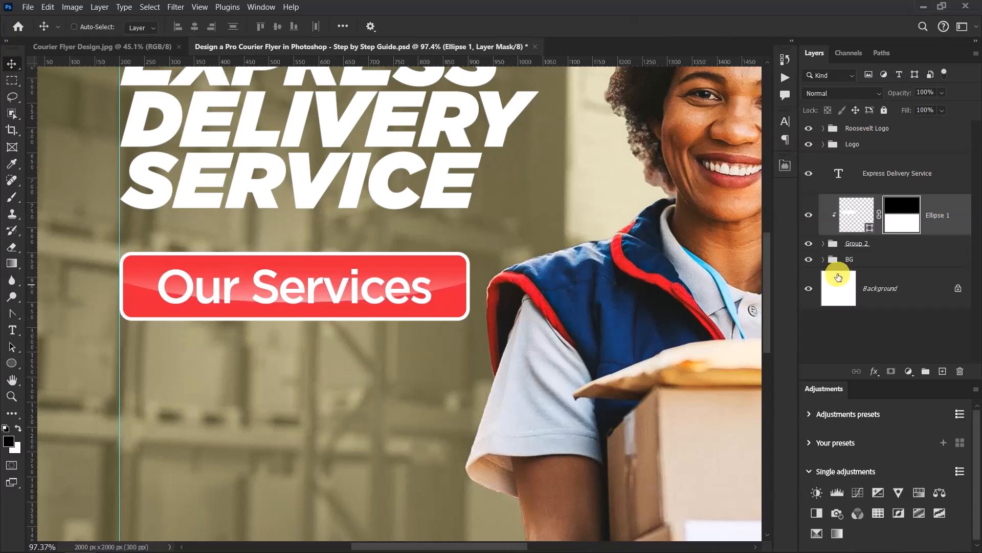
drag(907, 93, 901, 93)
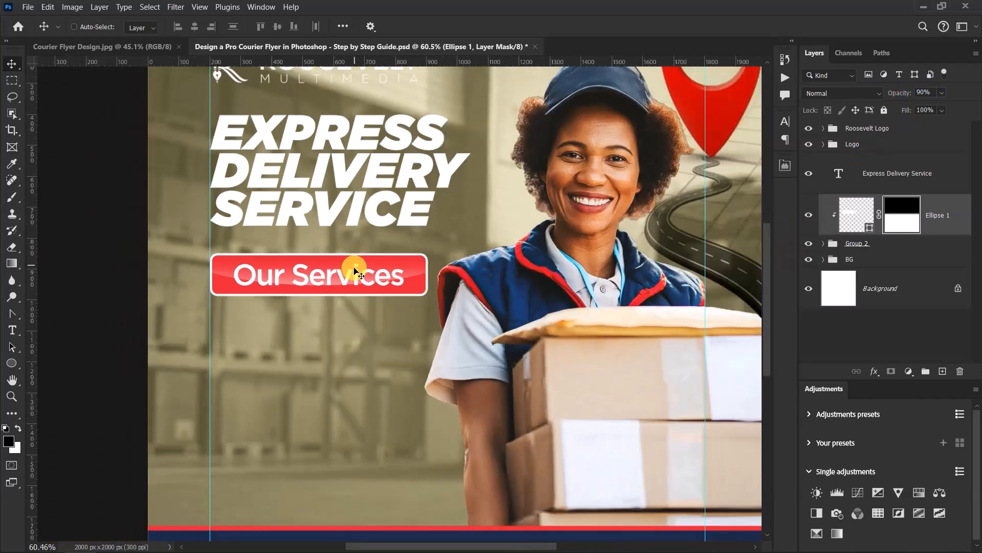
scroll(356, 271, down, 3)
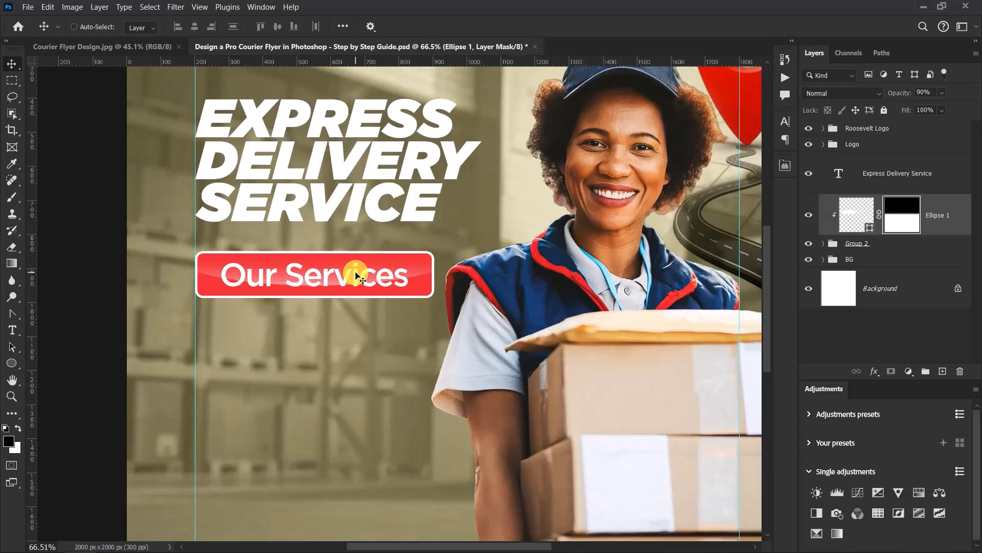
scroll(356, 276, up, 1)
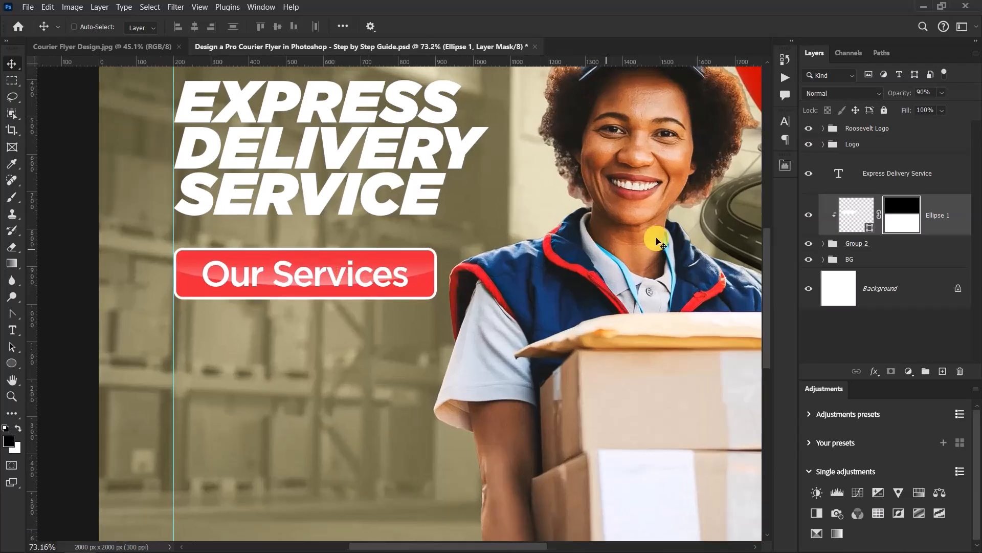
- Group the ellipse with the button group, name the new group "Header", and check its contents by toggling its visibility
click(904, 251)
key(ctrl+g)
double_click(854, 201)
click(856, 200)
key(ctrl+a)
key(BackSpace)
text(Header)
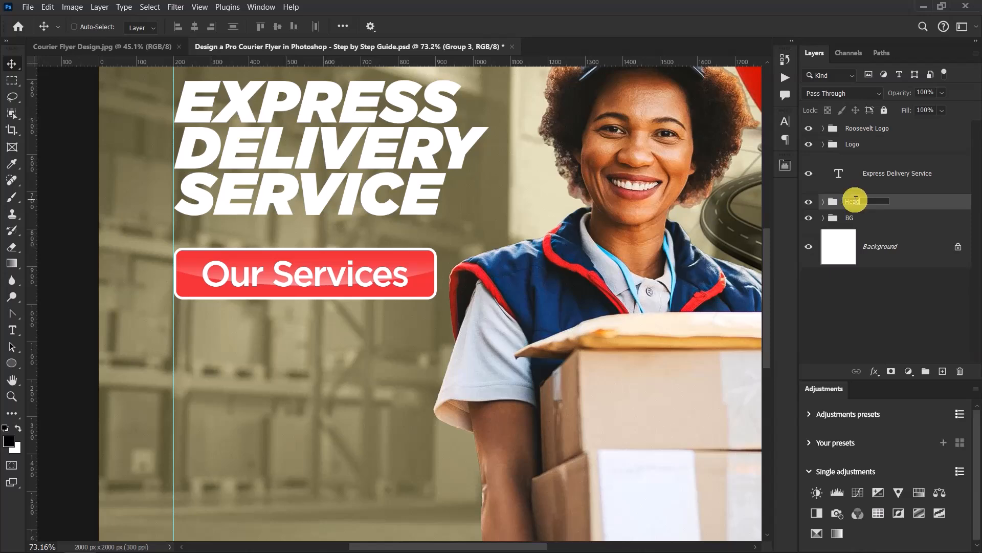
click(871, 167)
click(808, 201)
click(808, 203)
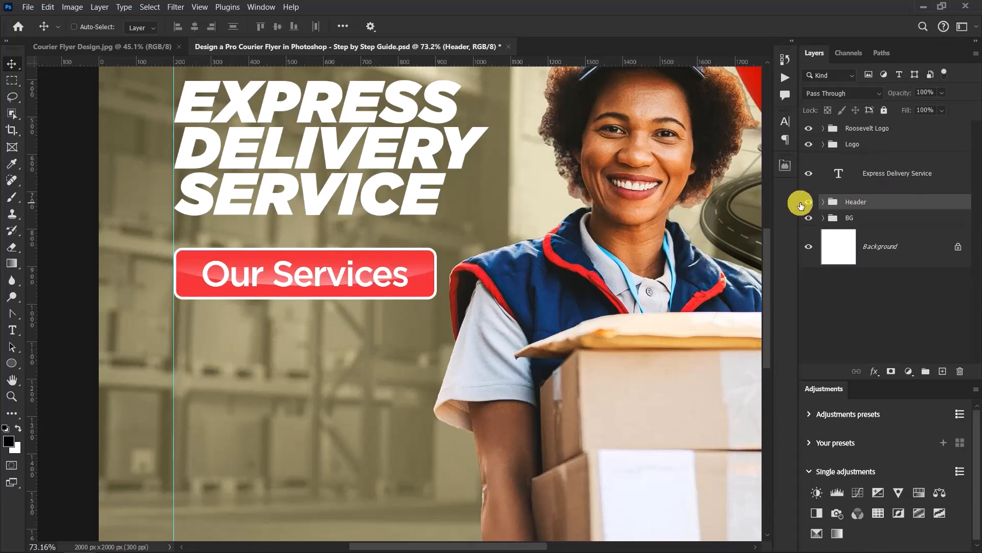
- Draw a black rectangle about 698 by 633 px above the BG group, starting behind the "Our Services" button at the left guide
click(874, 219)
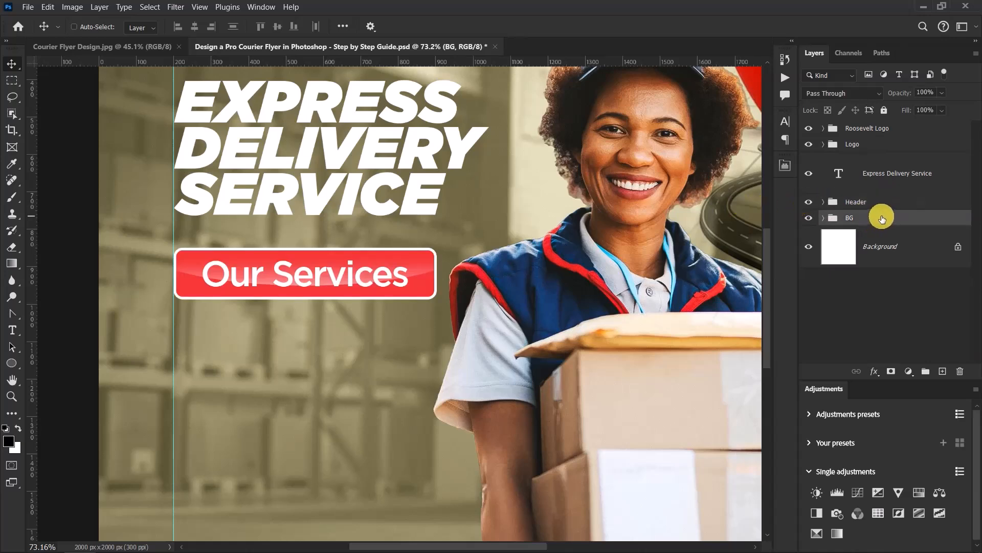
scroll(493, 314, down, 4)
scroll(493, 313, up, 3)
scroll(493, 313, up, 2)
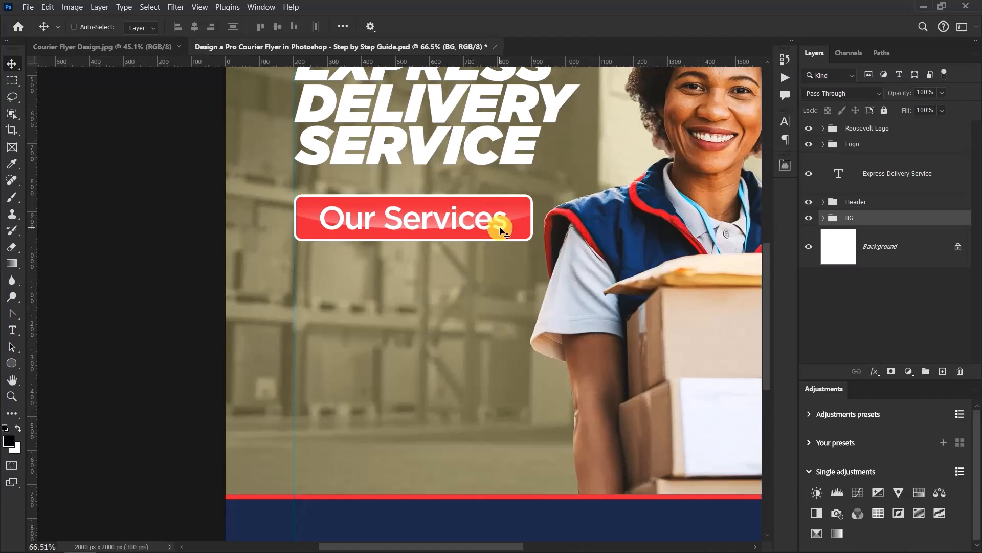
click(11, 363)
click(56, 367)
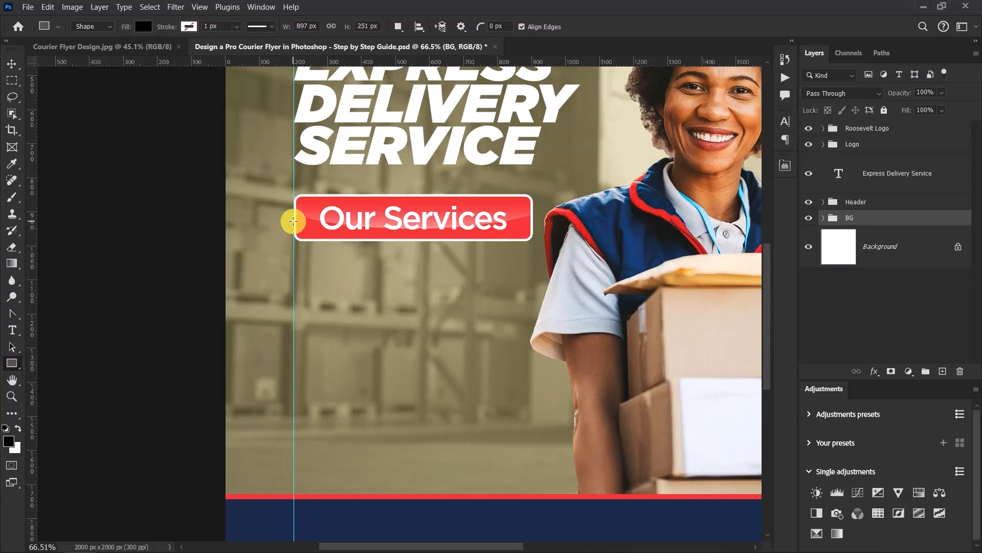
mouse_move(294, 221)
mouse_down()
mouse_move(511, 417)
mouse_move(532, 423)
mouse_move(530, 434)
mouse_up()
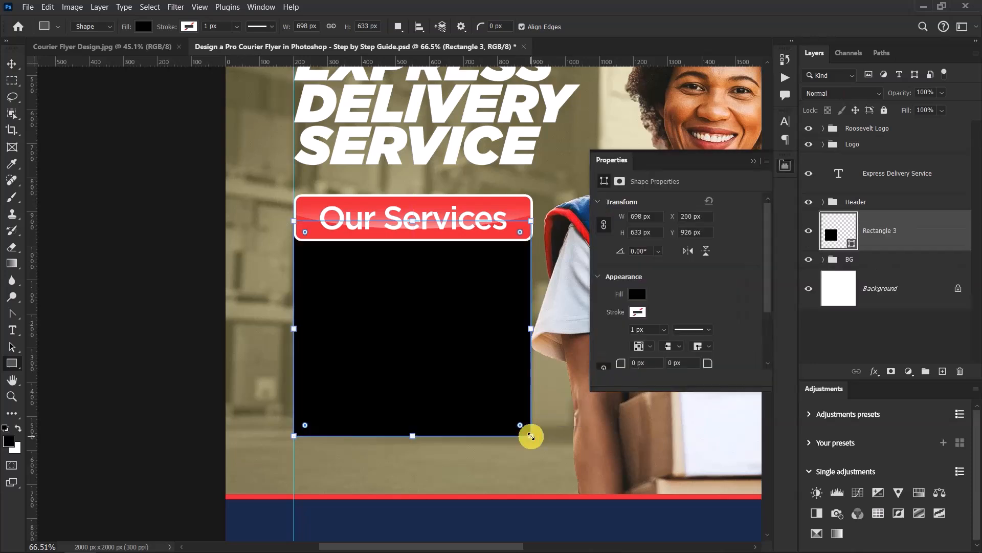
- Enlarge the rectangle to about 704 by 638 px so its right edge lines up with the button's
scroll(543, 343, up, 1)
scroll(544, 343, up, 7)
drag(509, 329, 514, 329)
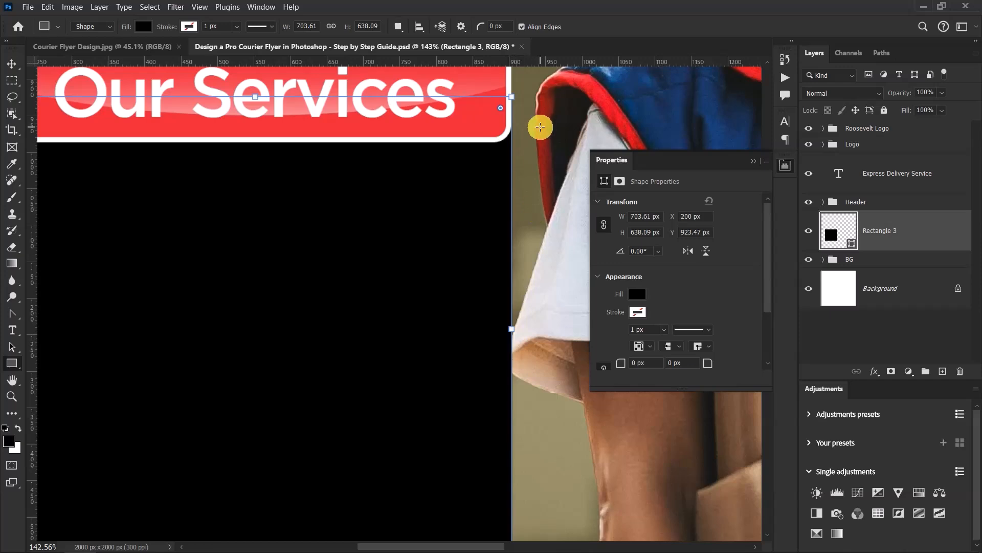
scroll(540, 127, down, 5)
scroll(378, 237, up, 2)
click(13, 64)
click(336, 312)
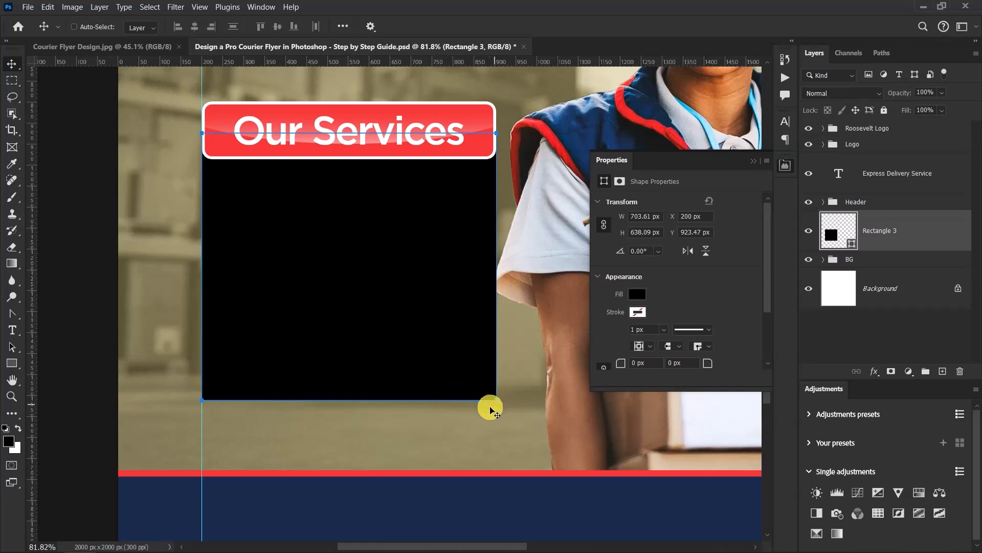
- Round all four corners of the rectangle with a 20 px radius
scroll(724, 309, down, 1)
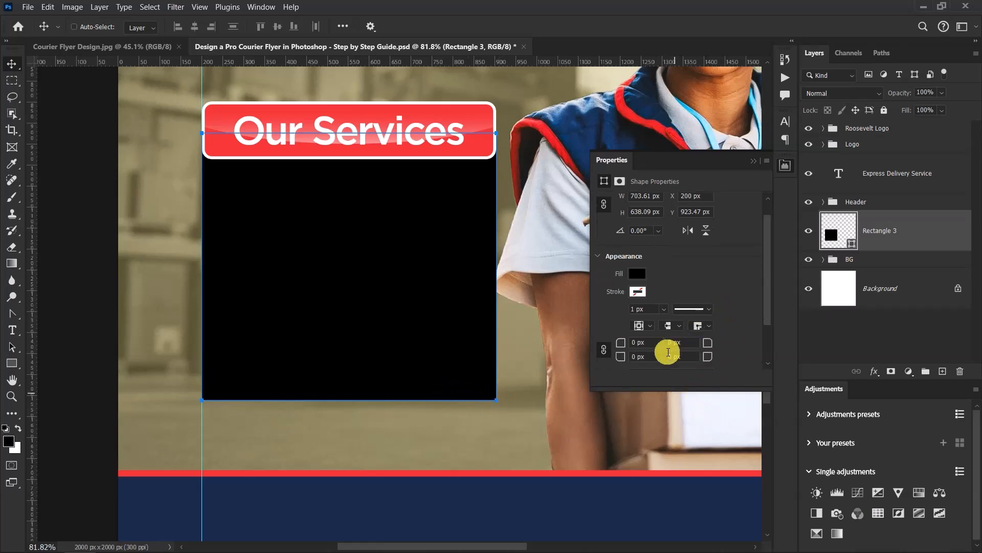
click(636, 342)
text(20)
key(Return)
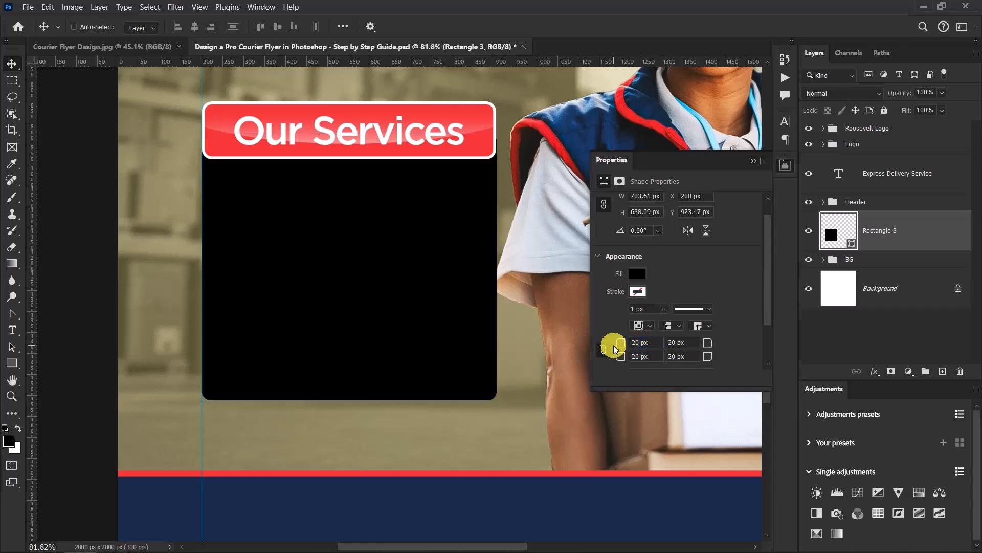
scroll(324, 373, down, 3)
scroll(331, 368, up, 2)
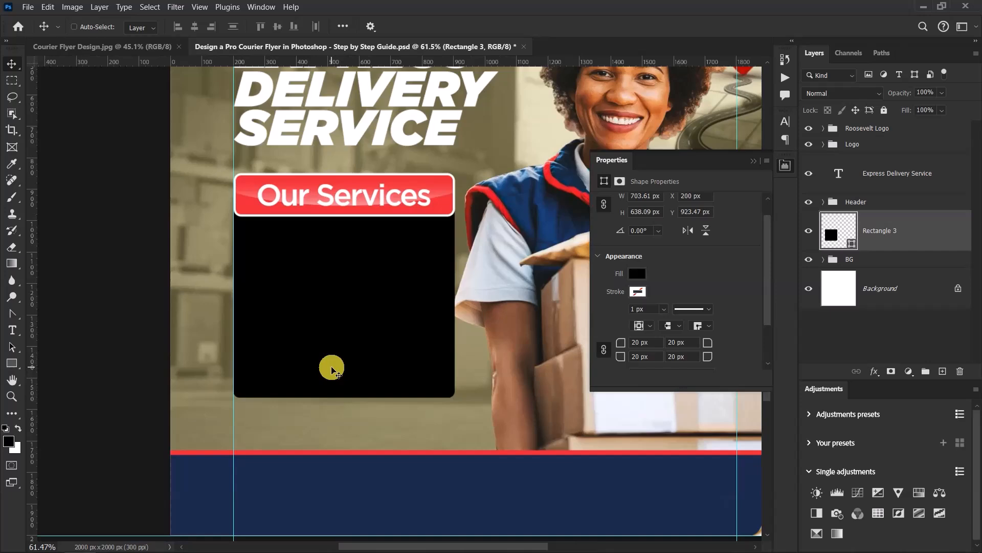
scroll(331, 368, down, 1)
scroll(313, 386, down, 2)
scroll(344, 362, up, 3)
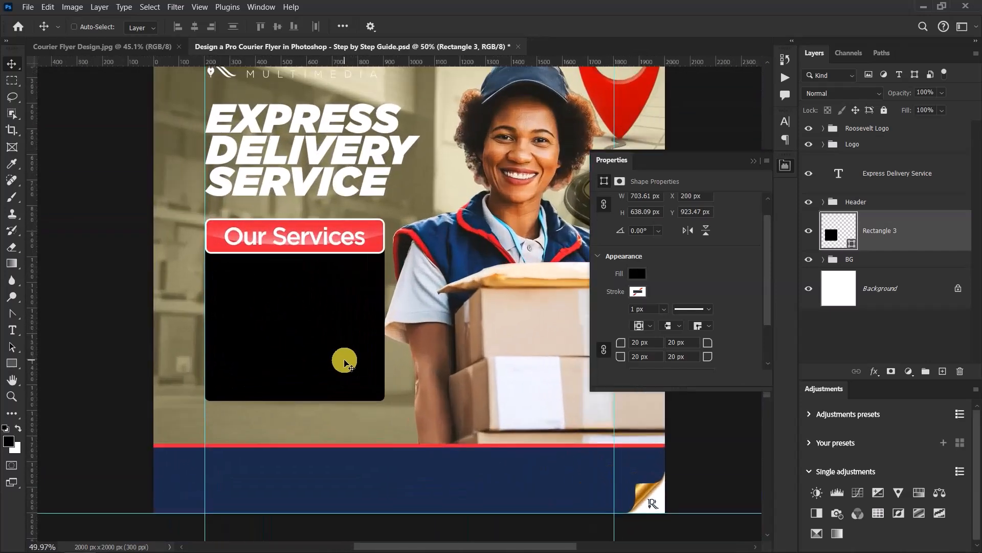
scroll(345, 361, up, 1)
- Fill the rectangle with the navy blue sampled from the flyer's footer band
click(753, 161)
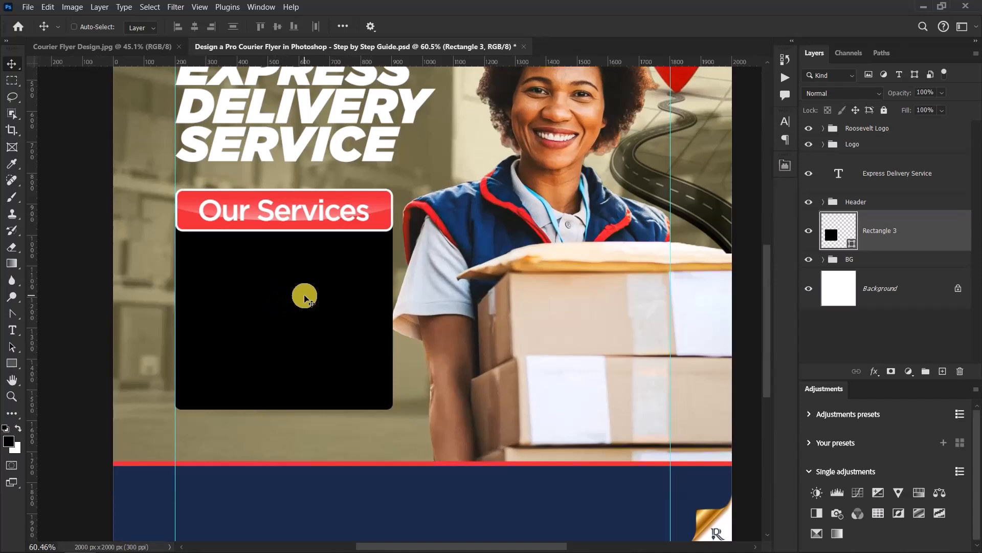
double_click(852, 242)
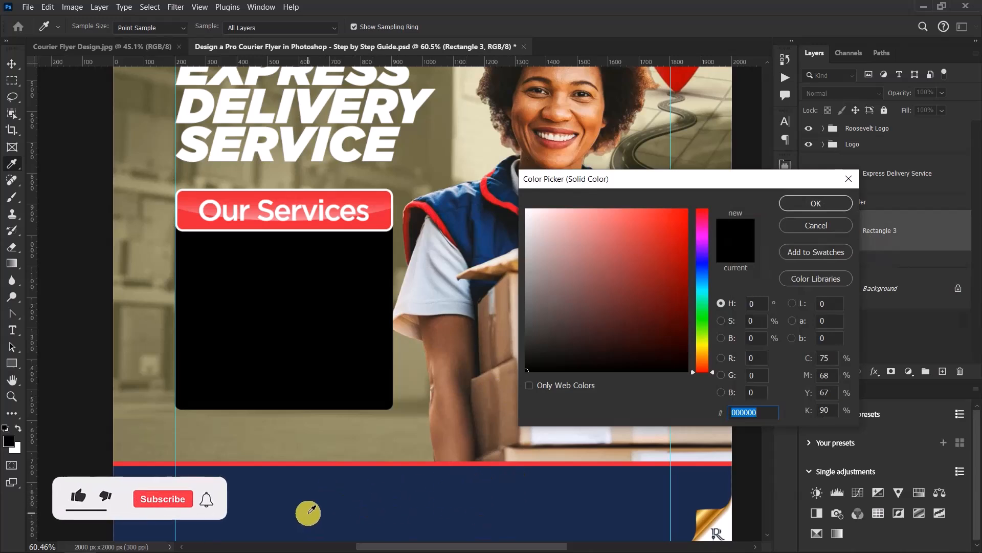
click(307, 513)
click(816, 204)
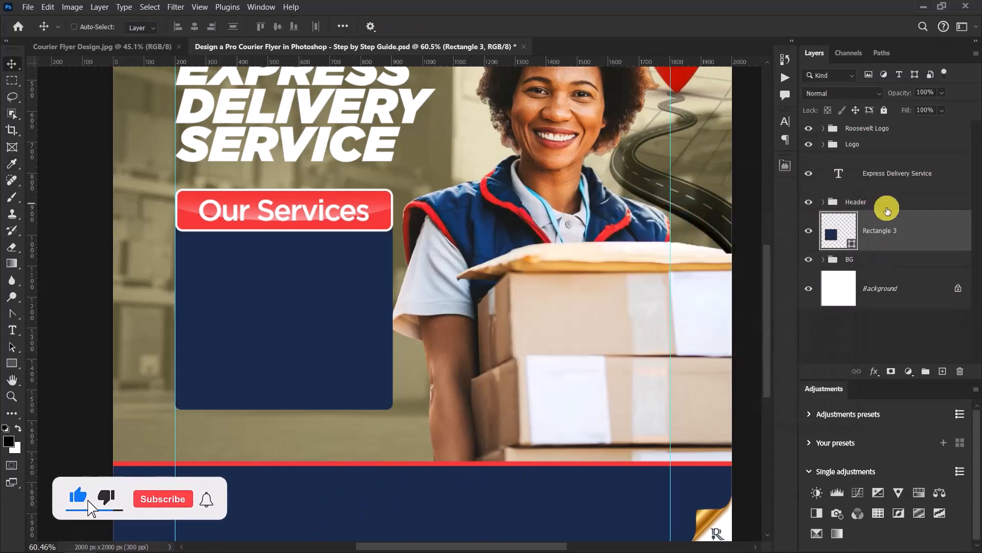
- Set the navy rectangle's layer opacity to 85%
click(925, 92)
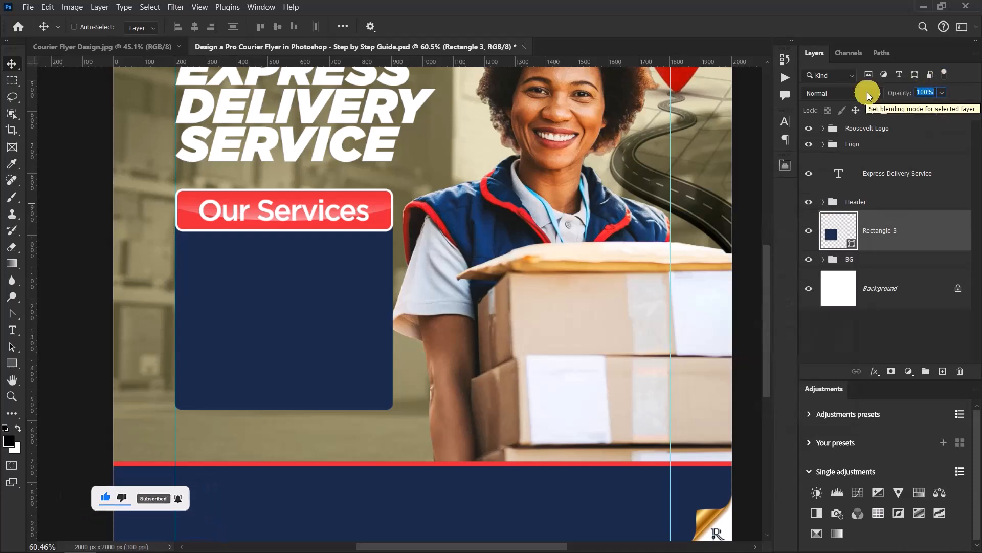
text(85)
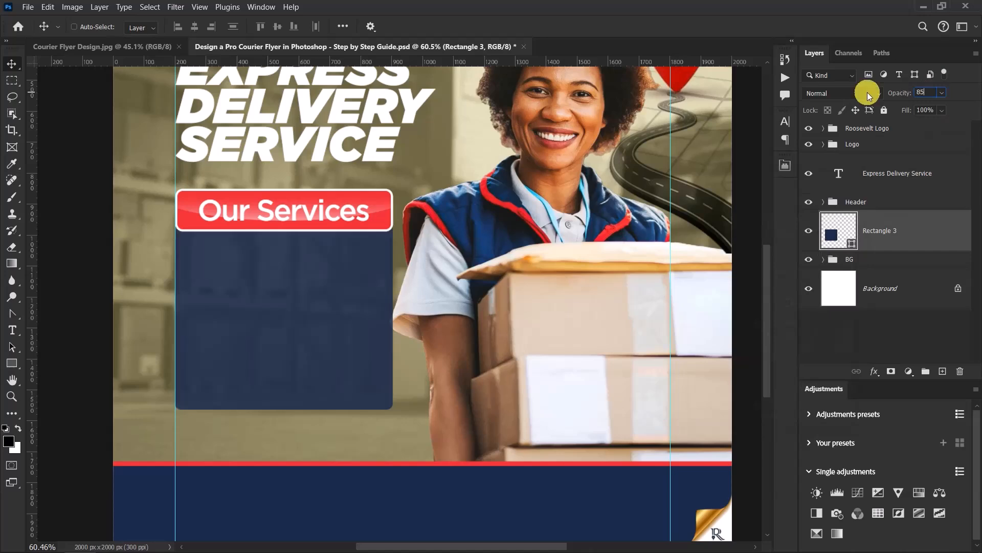
key(Return)
key(ctrl+0)
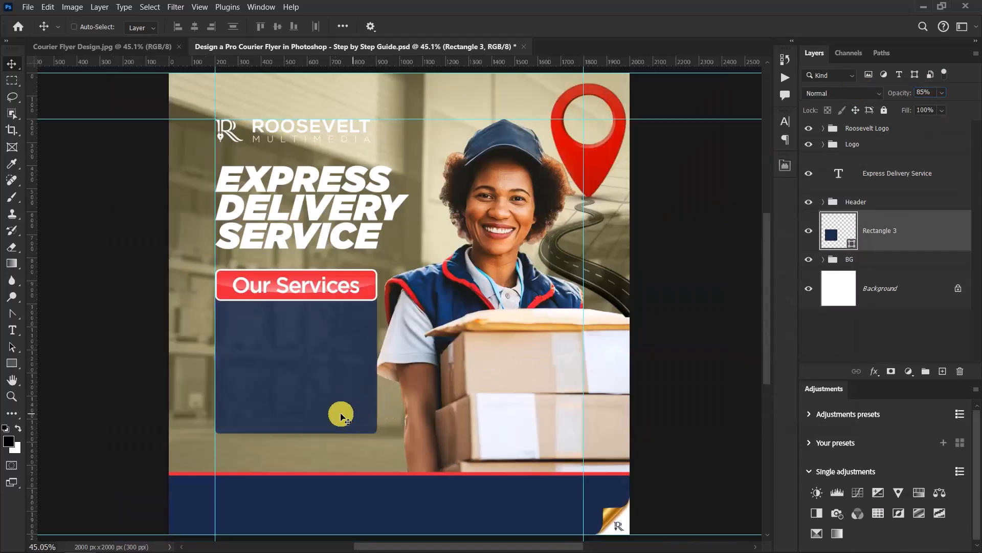
scroll(321, 421, up, 2)
scroll(299, 450, up, 1)
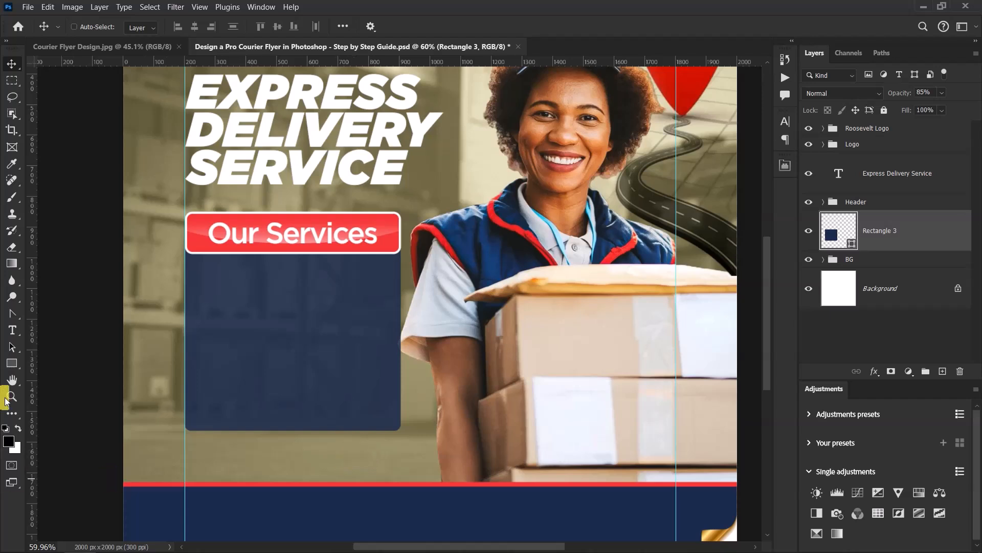
- Add white text reading "Service 1" and place it at the top of the navy panel, just beneath the "Our Services" button
click(13, 330)
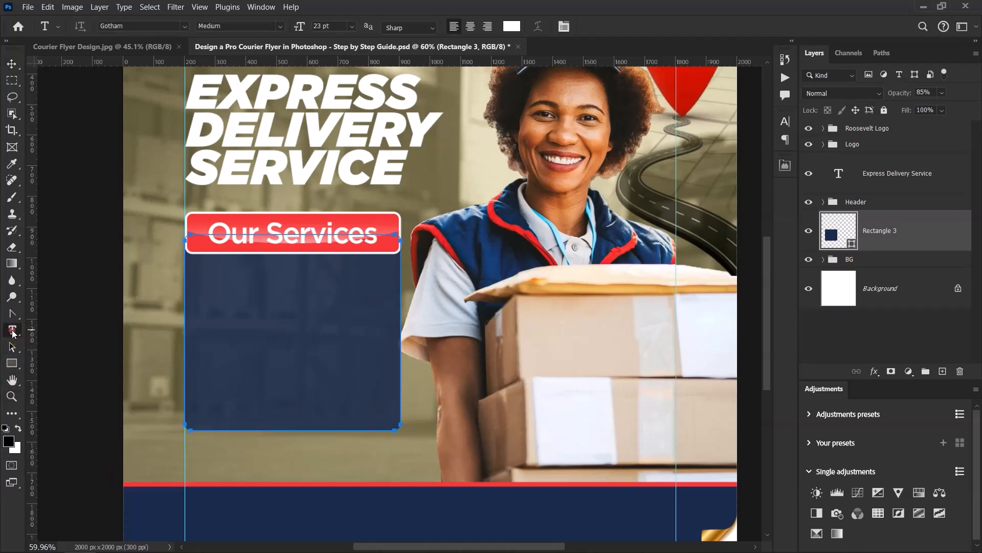
click(417, 198)
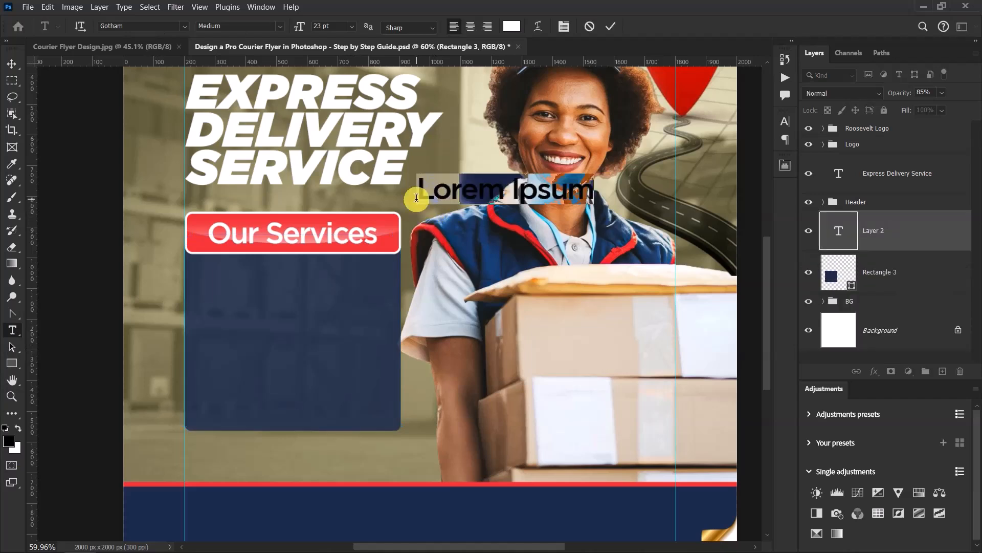
text(Sevic)
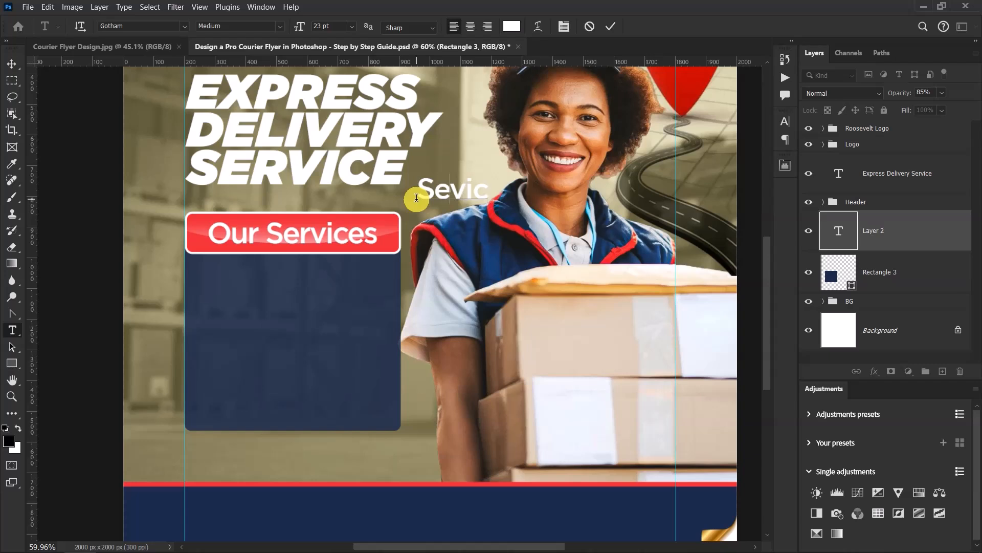
text(r)
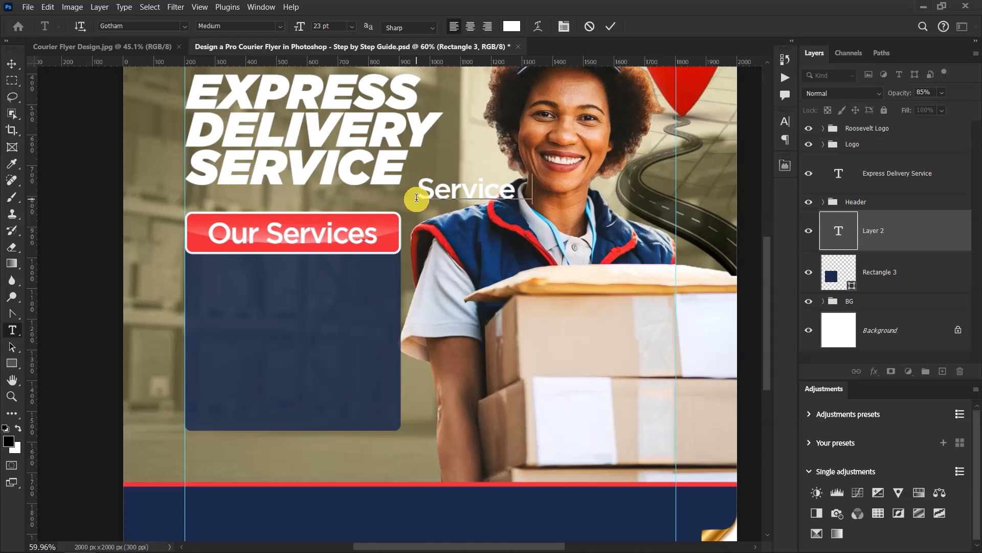
text(1)
click(12, 64)
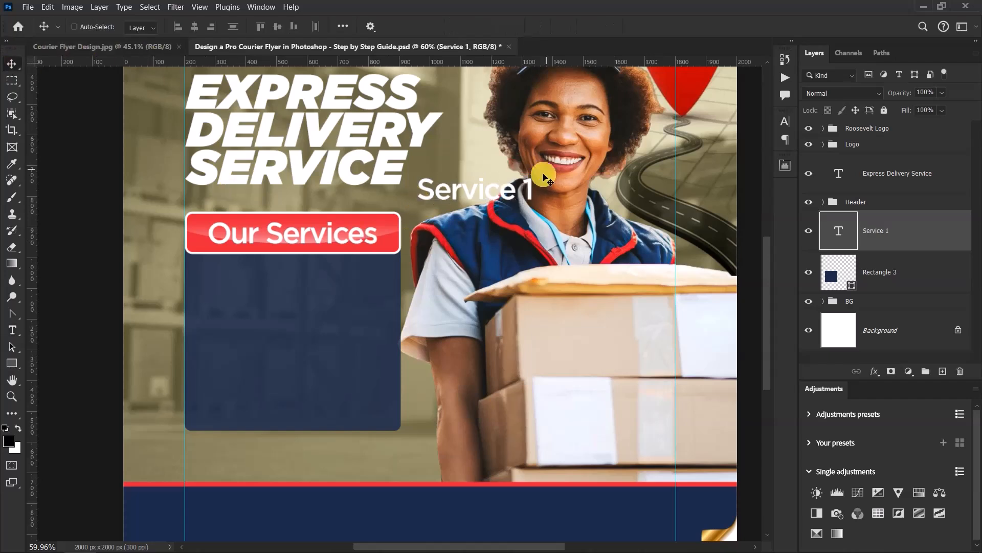
drag(506, 191, 334, 279)
click(333, 281)
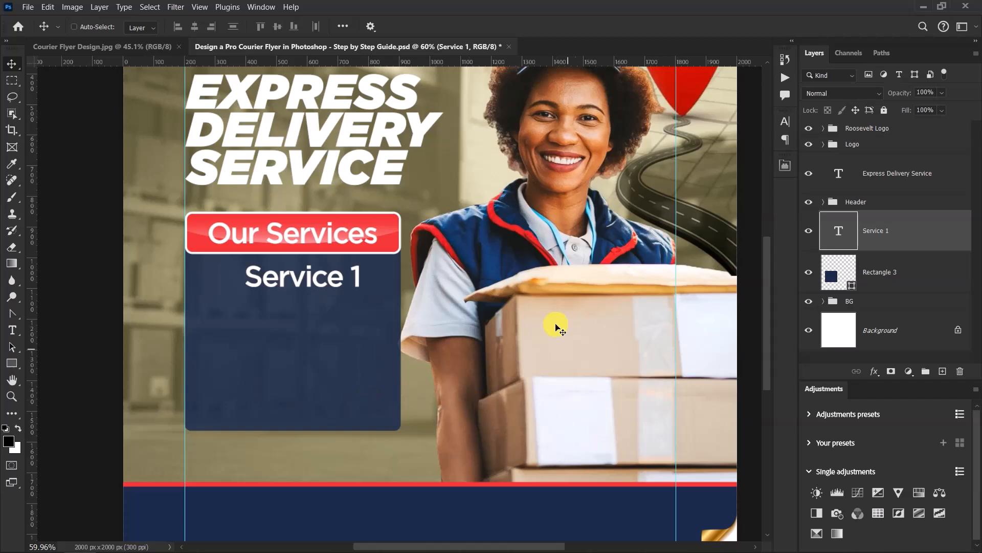
- Set the "Service 1" text to the Gotham Book style at 20 pt
click(785, 121)
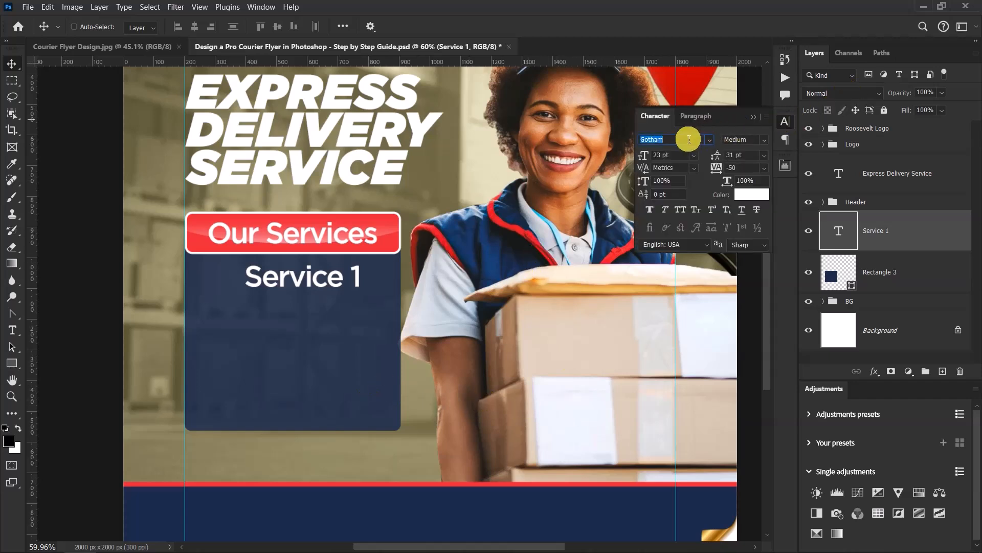
click(764, 140)
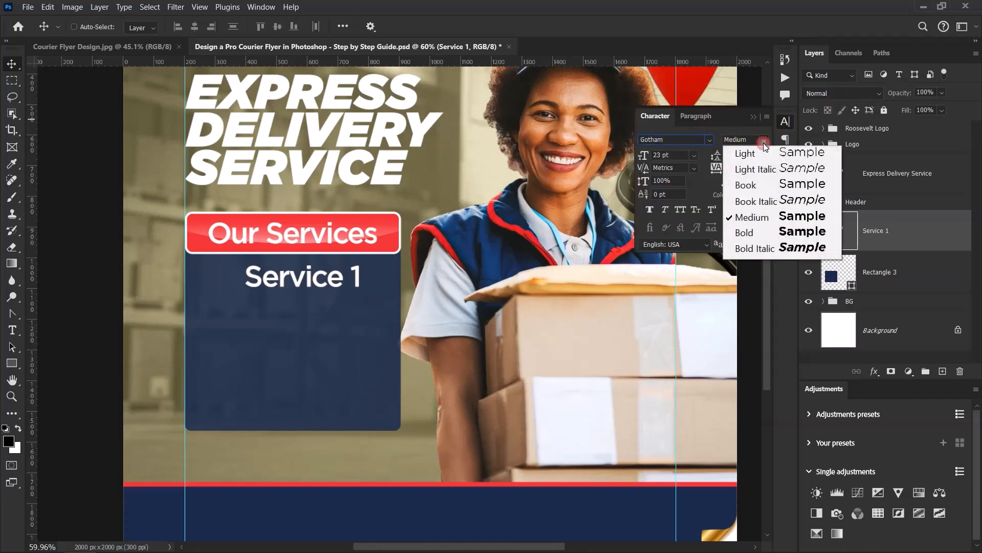
click(745, 184)
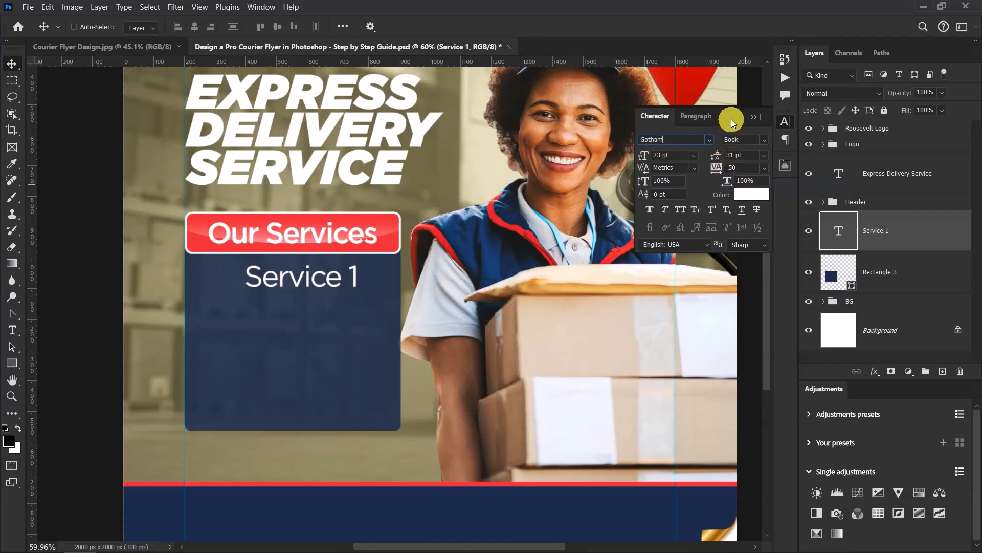
drag(669, 155, 664, 155)
click(658, 158)
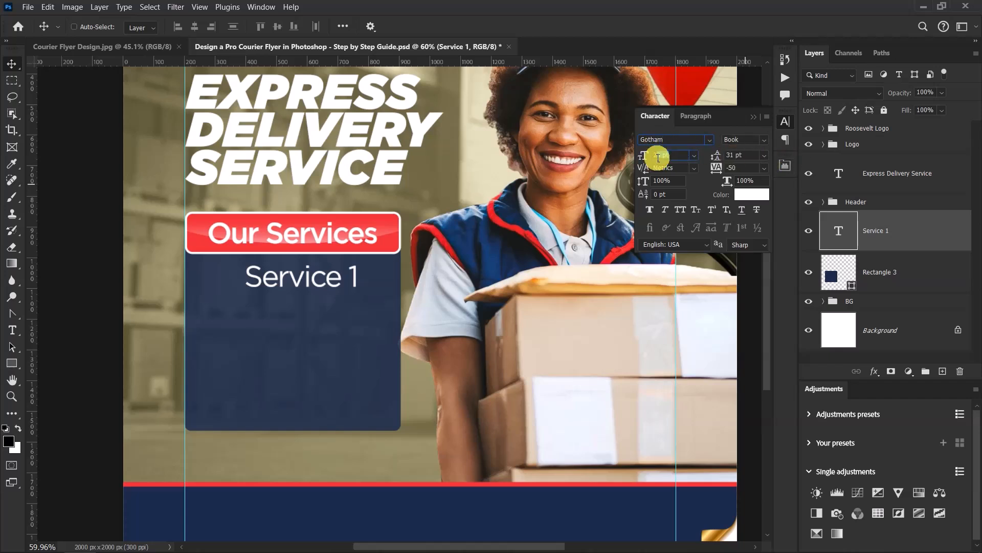
key(Return)
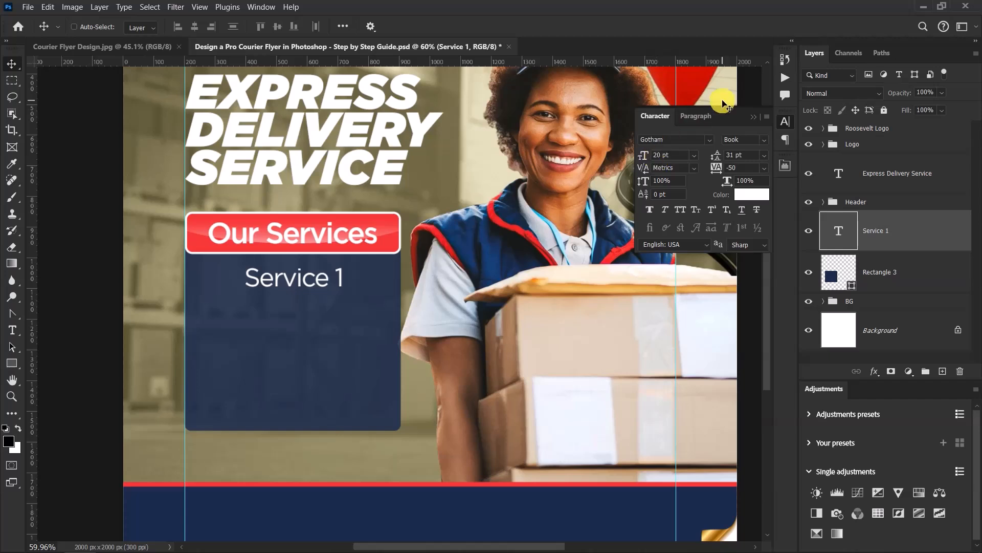
- Set the leading of the "Service 1" text to 18 pt and its tracking to 0
click(746, 156)
click(717, 160)
drag(718, 160, 714, 160)
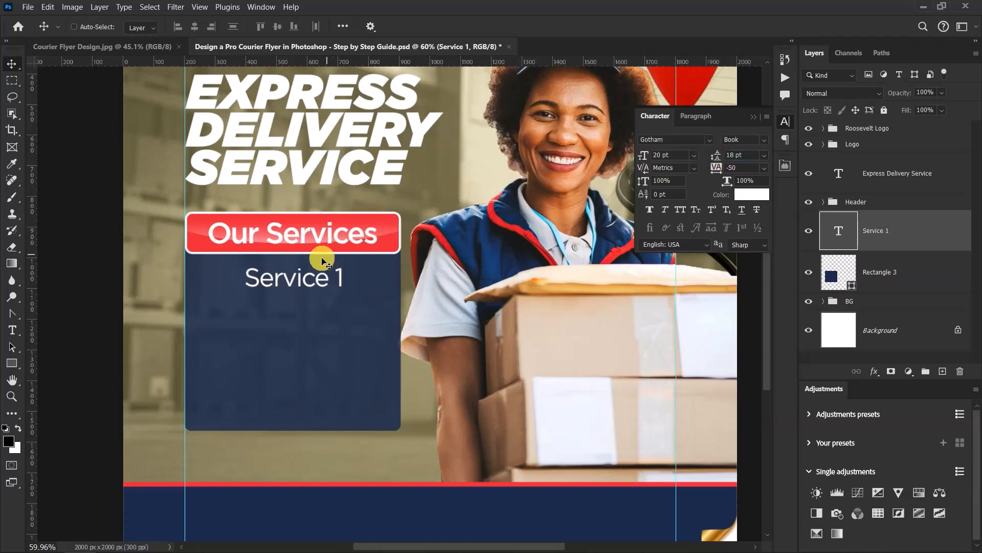
click(304, 284)
click(769, 163)
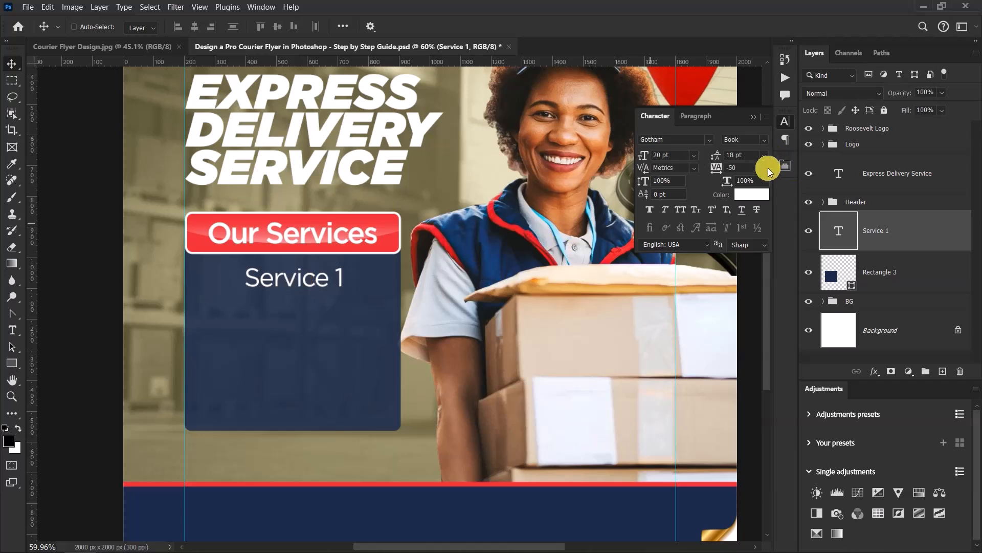
click(762, 167)
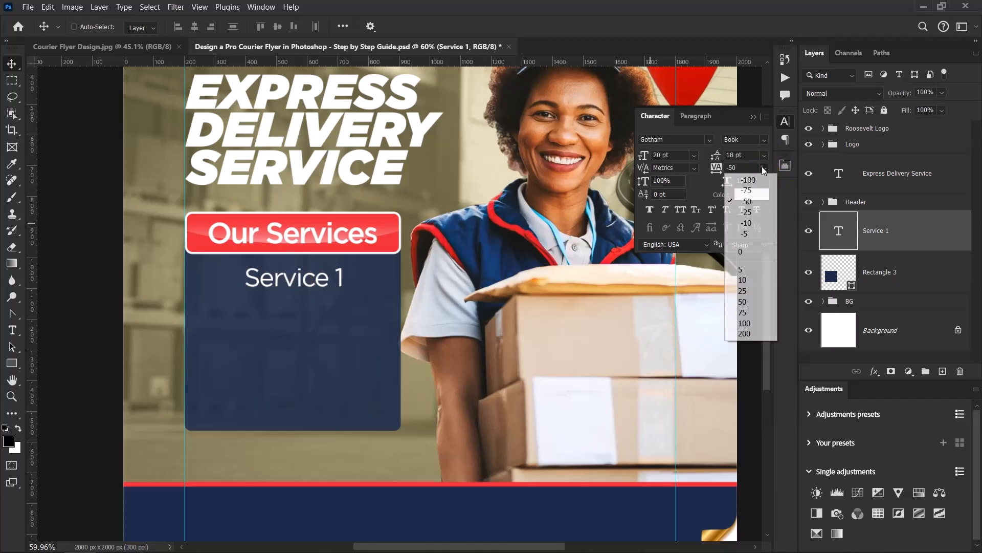
click(744, 249)
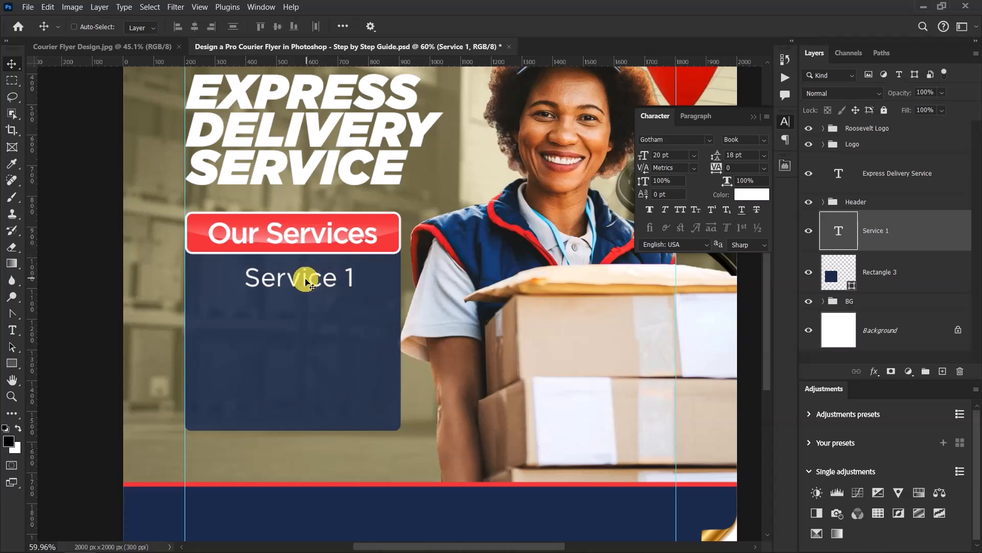
- Shift the "Service 1" text slightly right and up within the navy panel, leaving space on its left side
drag(311, 280, 322, 283)
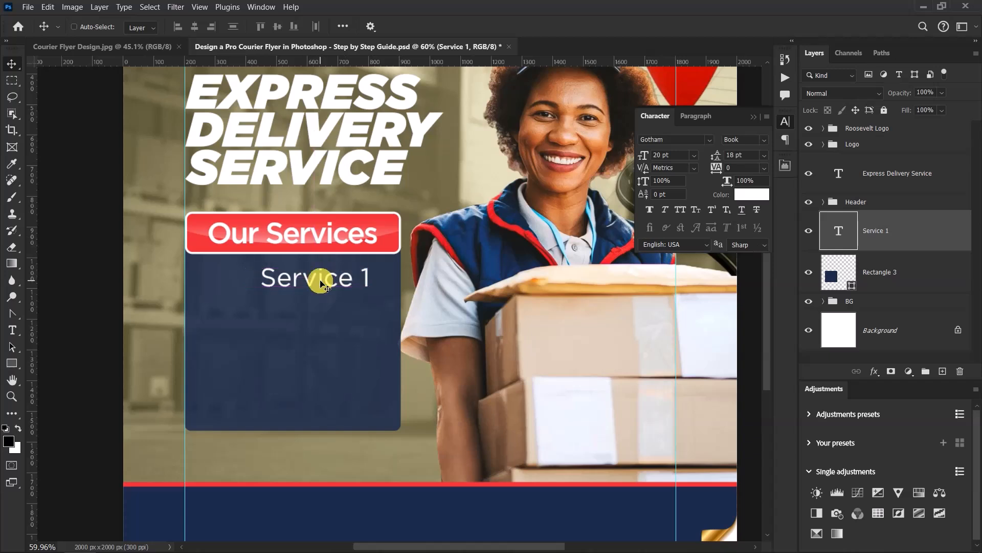
key(Up)
key(Up)
key(Up)
key(Up)
key(Up)
key(Up)
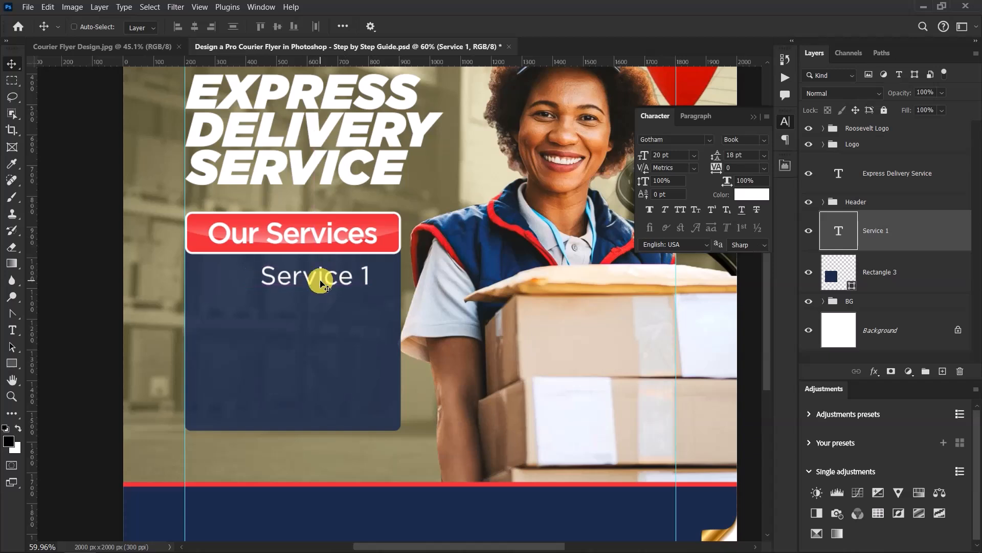
key(Left)
key(Left)
key(Left)
key(Left)
key(Left)
key(Left)
key(Left)
key(Left)
key(Left)
key(Left)
key(Left)
key(Left)
- Duplicate the "Service 1" text, place the copy directly below it and change its wording to "Service 2"
key(ctrl)
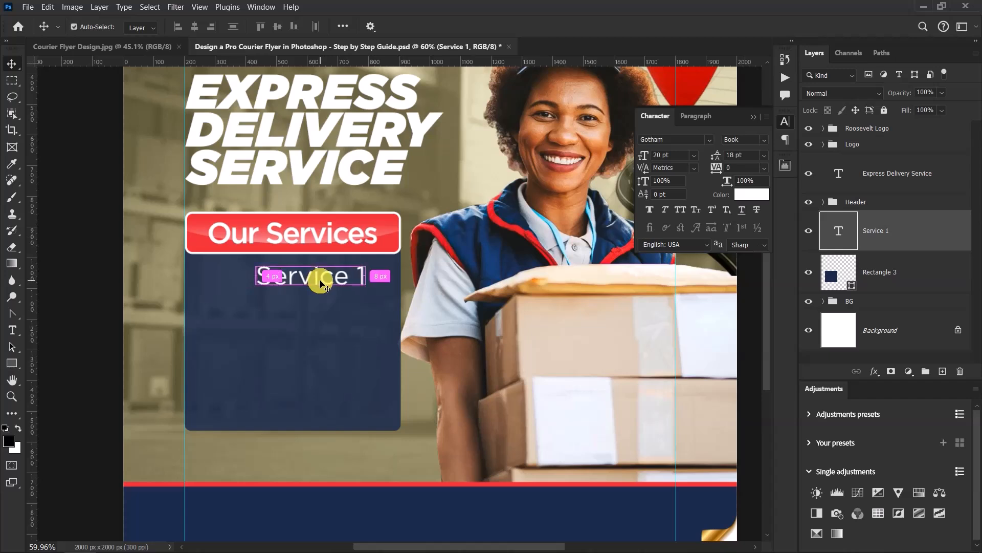
key(ctrl+j)
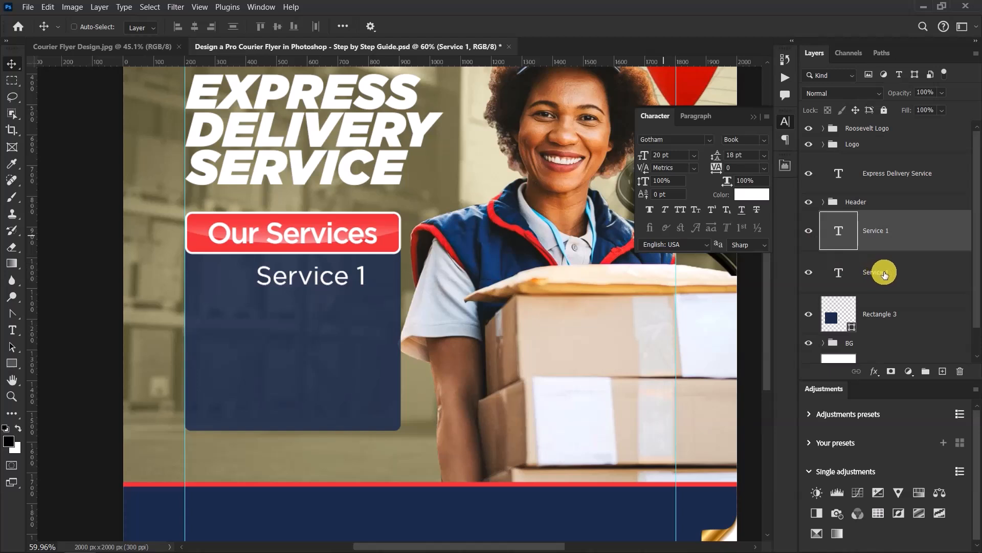
click(885, 275)
drag(335, 276, 335, 308)
double_click(356, 308)
double_click(360, 307)
text(2)
key(ctrl+Return)
key(v)
- Duplicate both service lines below the originals and change the third line to "Service 3"
shift+click(915, 238)
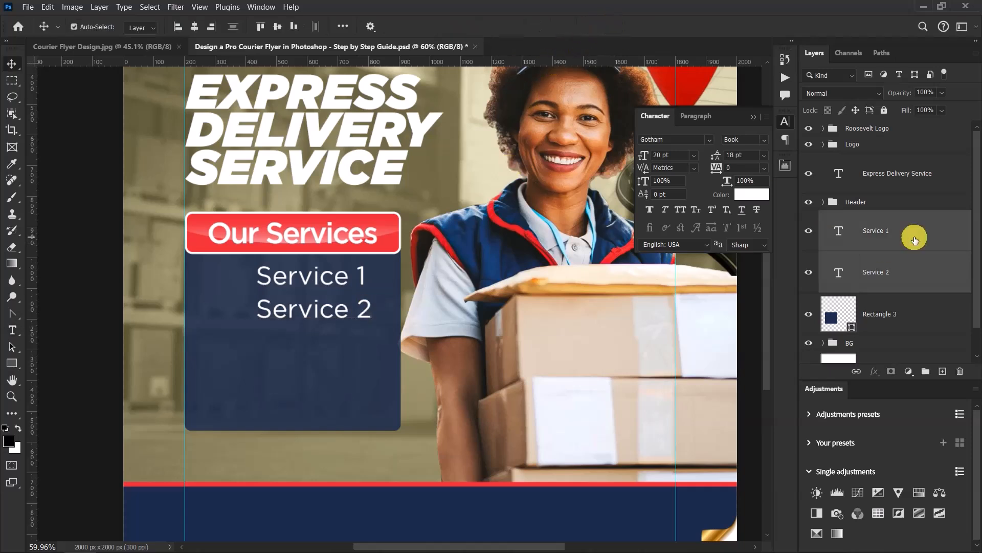
drag(368, 281, 329, 345)
click(898, 243)
double_click(358, 342)
click(362, 339)
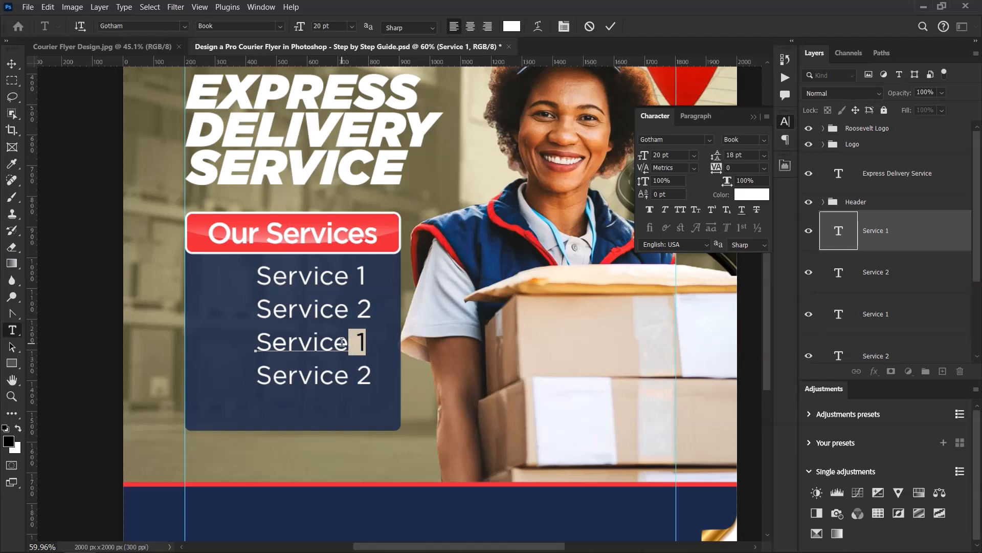
click(355, 340)
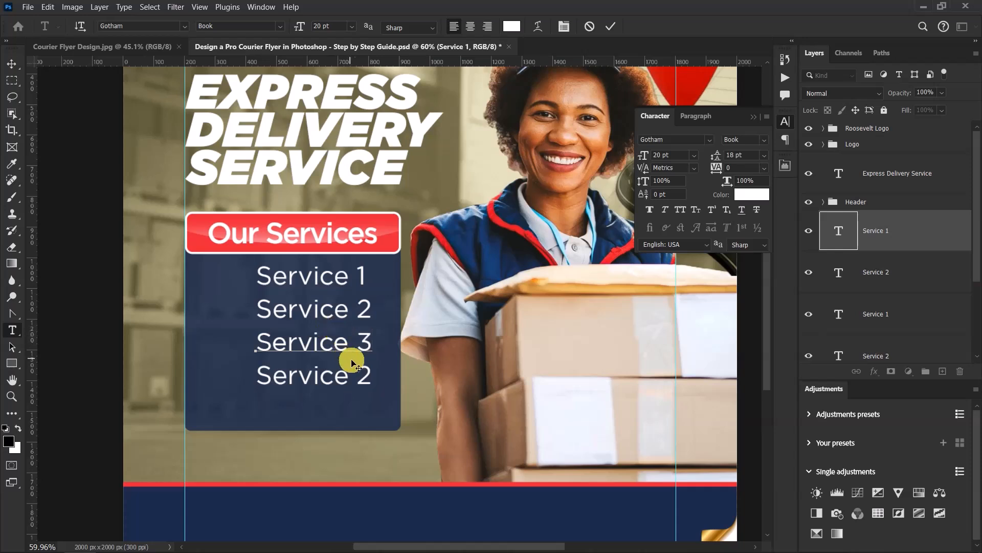
click(613, 33)
- Change the fourth line in the panel to "Service 4"
triple_click(361, 374)
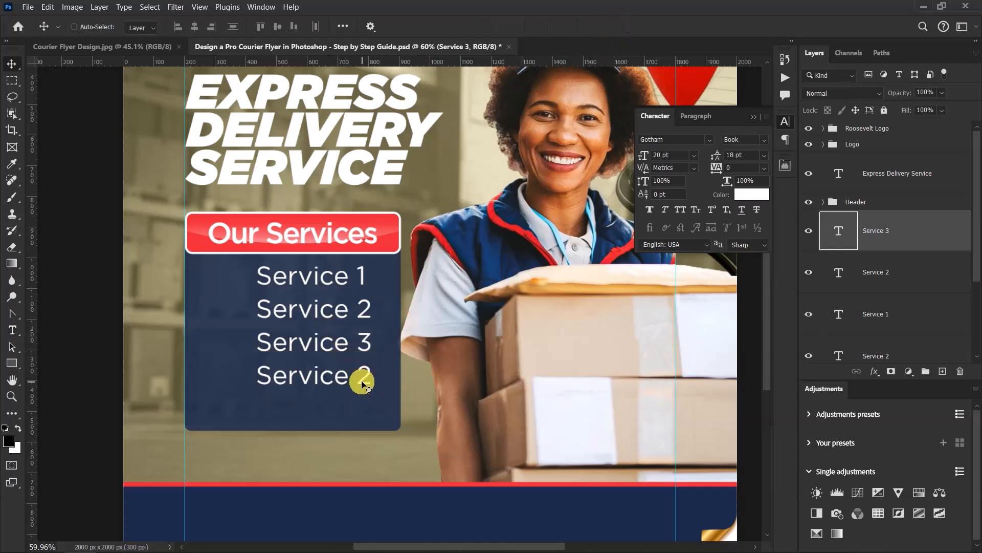
double_click(361, 374)
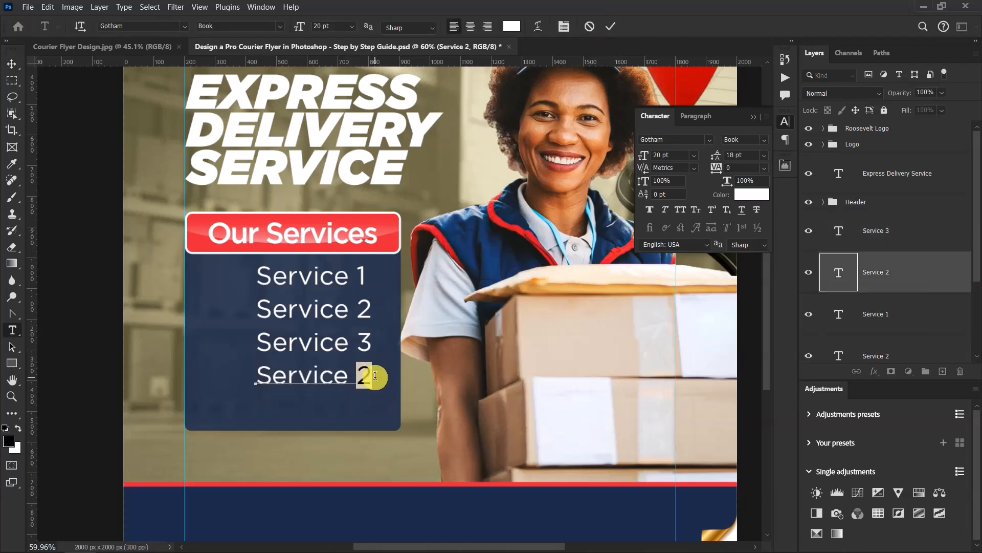
text(4)
click(611, 26)
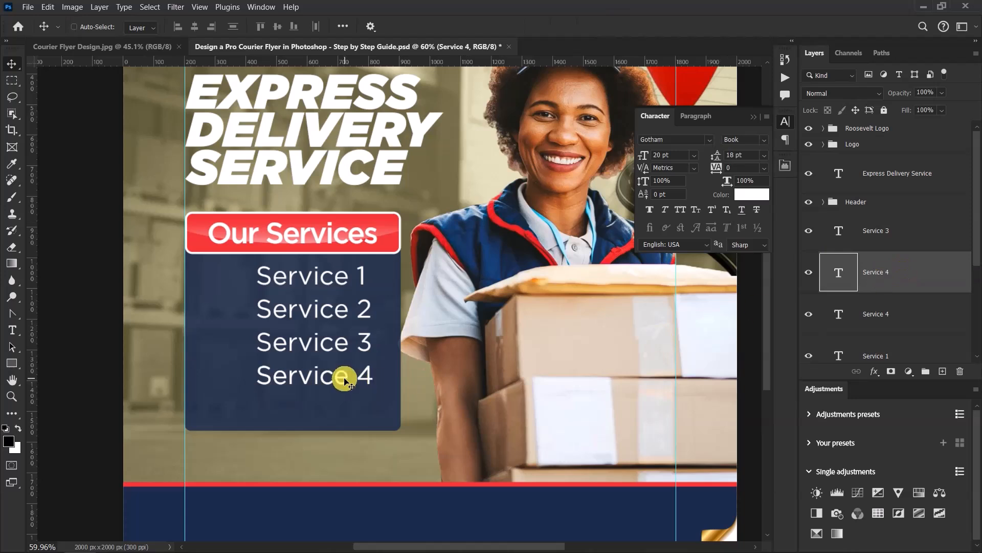
- Duplicate the "Service 4" line directly below itself and change the copy's wording to "Service 5"
drag(340, 374, 342, 410)
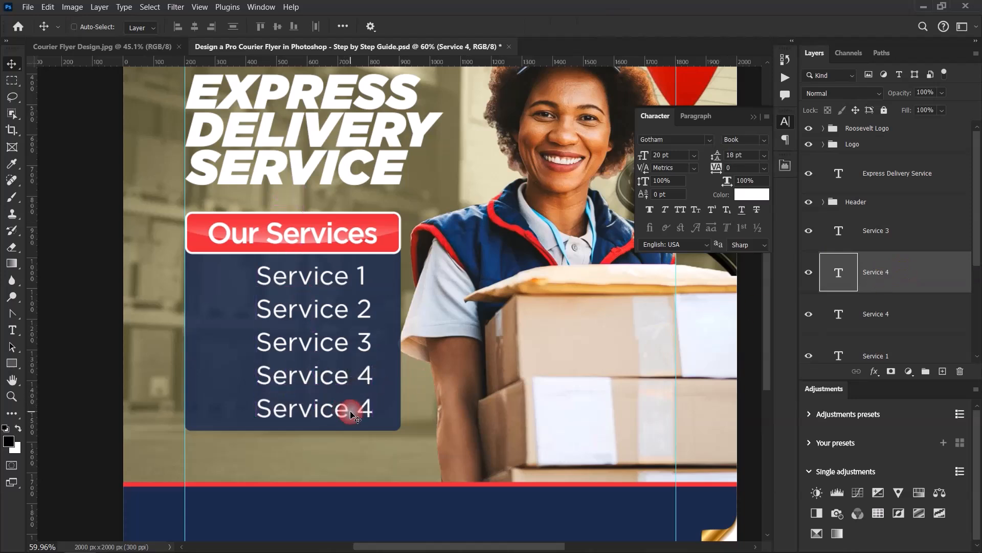
double_click(363, 408)
double_click(373, 410)
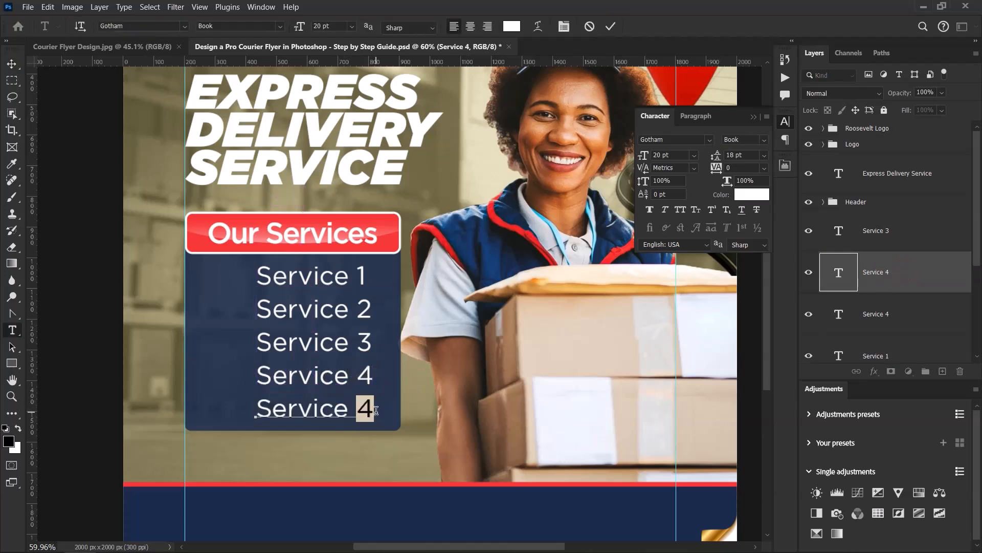
text(5)
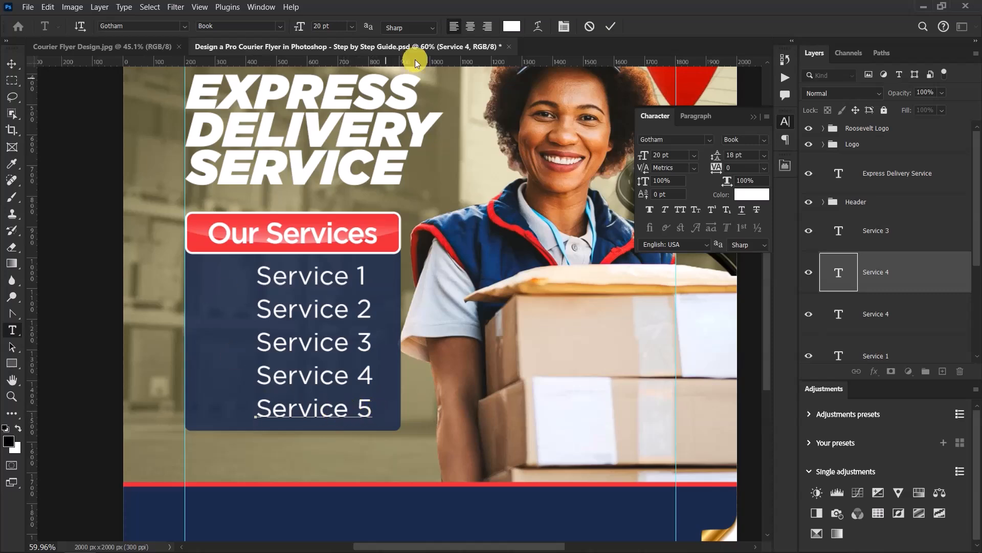
- Nudge the "Service 5" line slightly upward to widen the gap to the navy panel's lower edge
scroll(353, 306, up, 4)
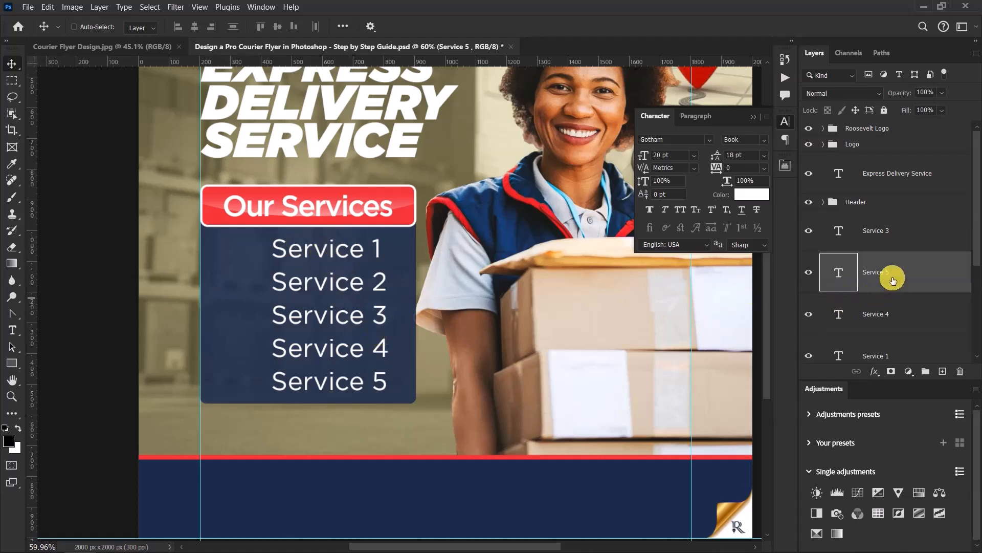
key(Up)
key(Up)
key(Up)
key(Up)
key(Up)
key(Up)
key(Up)
key(Up)
key(Up)
key(Up)
key(Up)
key(Up)
- Move the "Service 5" layer above "Service 3" and distribute all five service lines with equal vertical spacing
drag(895, 253, 898, 220)
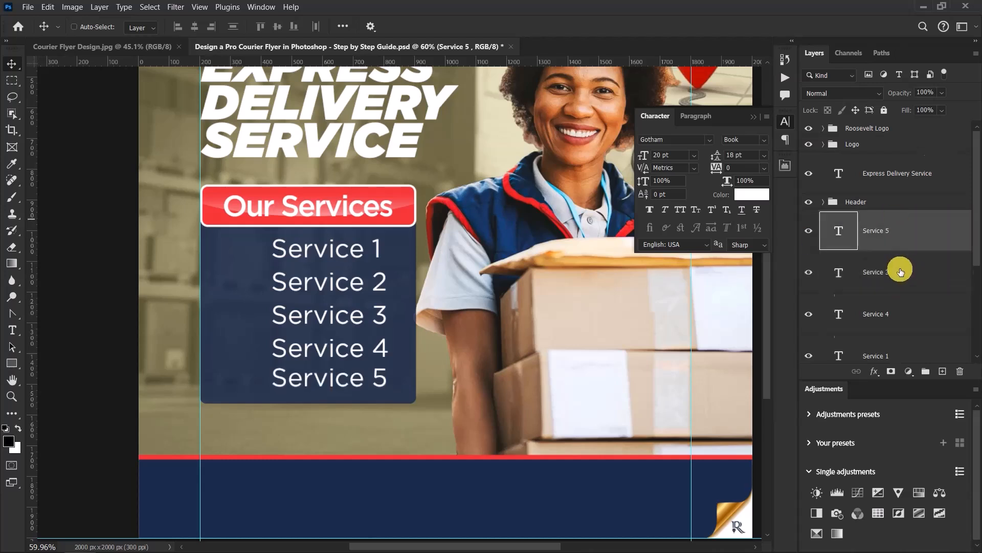
scroll(901, 270, down, 2)
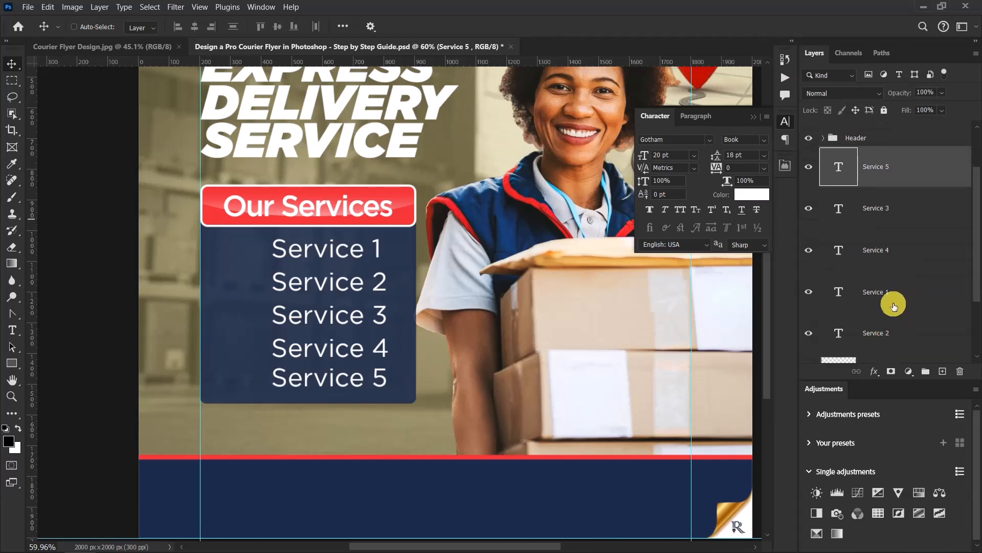
shift+click(888, 333)
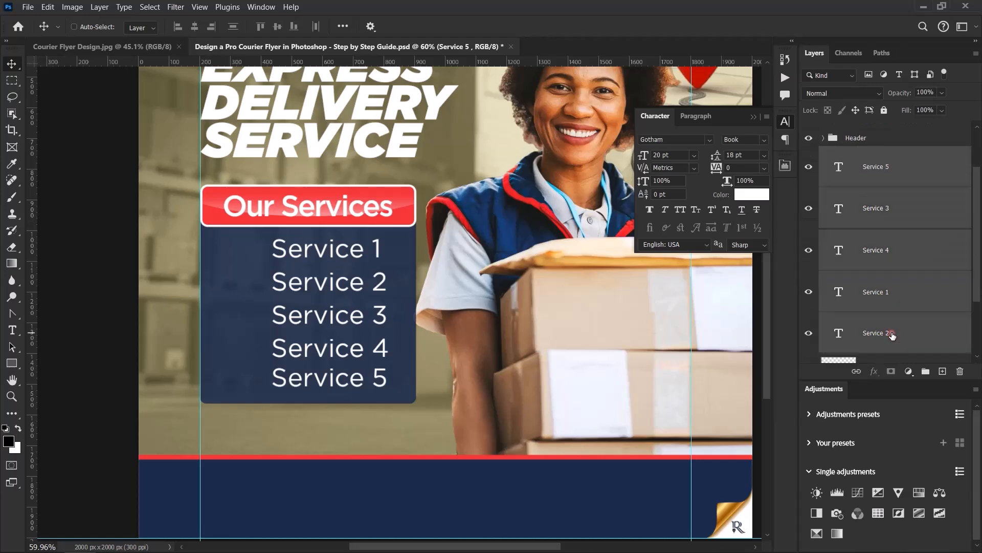
click(233, 26)
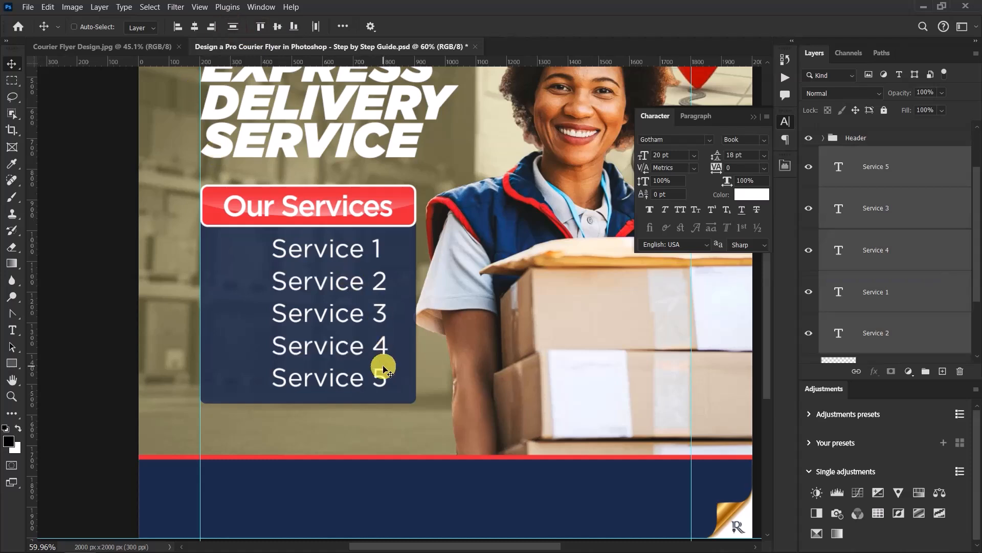
- Nudge the five service lines slightly left within the panel and group their layers
key(Left)
key(Left)
key(Left)
key(Left)
key(Left)
key(Left)
key(Left)
key(Left)
key(Left)
key(Left)
key(Left)
key(Left)
key(Left)
key(Left)
key(Left)
key(Left)
key(Left)
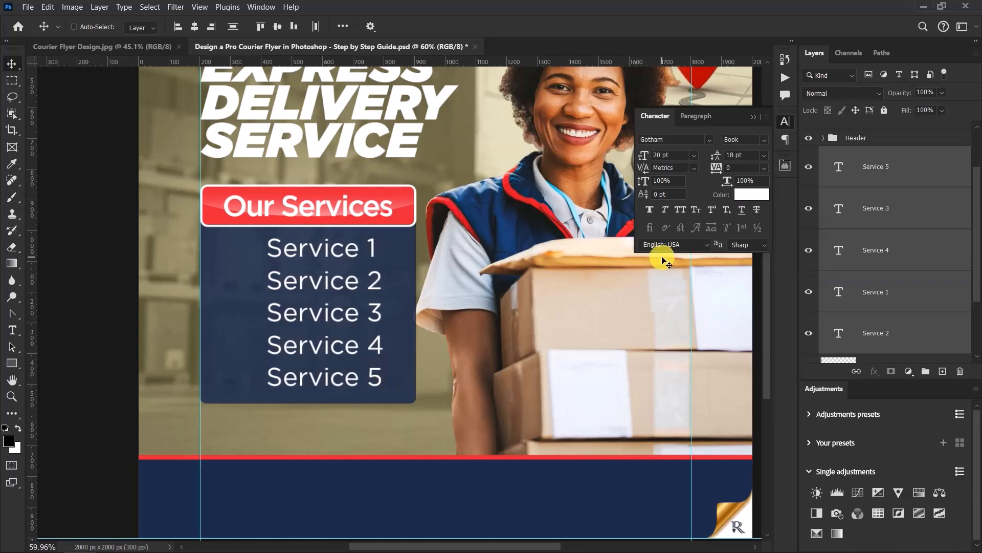
key(ctrl)
key(ctrl+g)
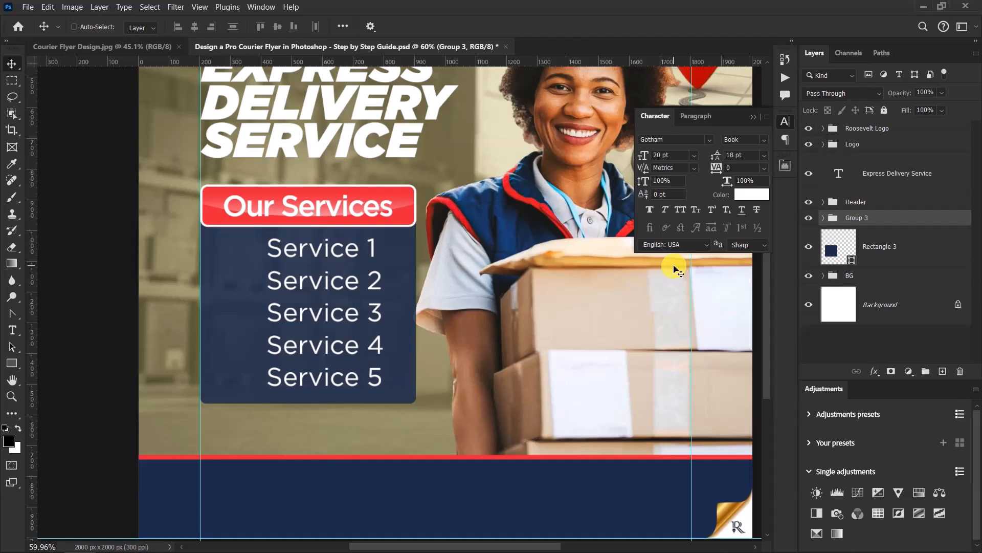
- Rename the group of service text lines as "Services" and toggle its visibility off and on to check its contents
double_click(861, 218)
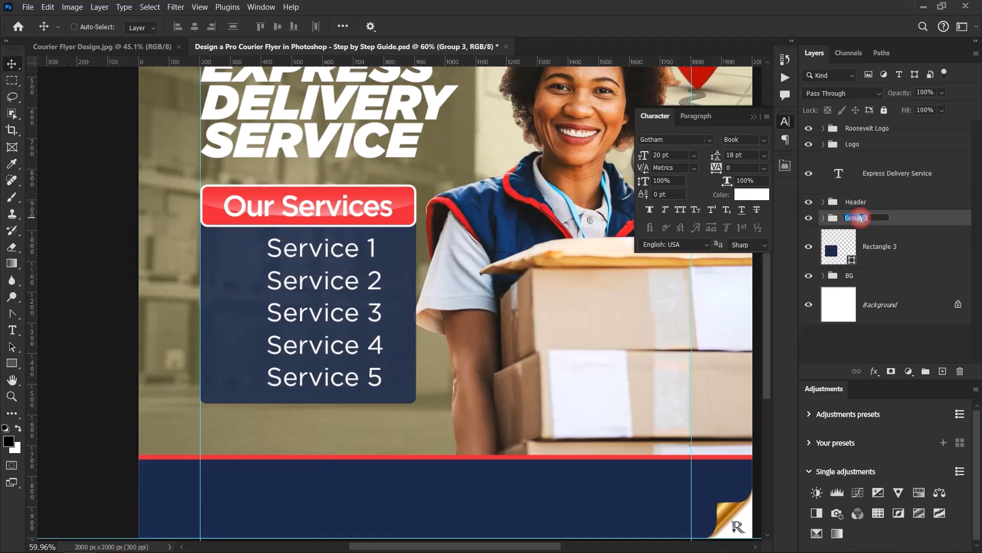
text(Services)
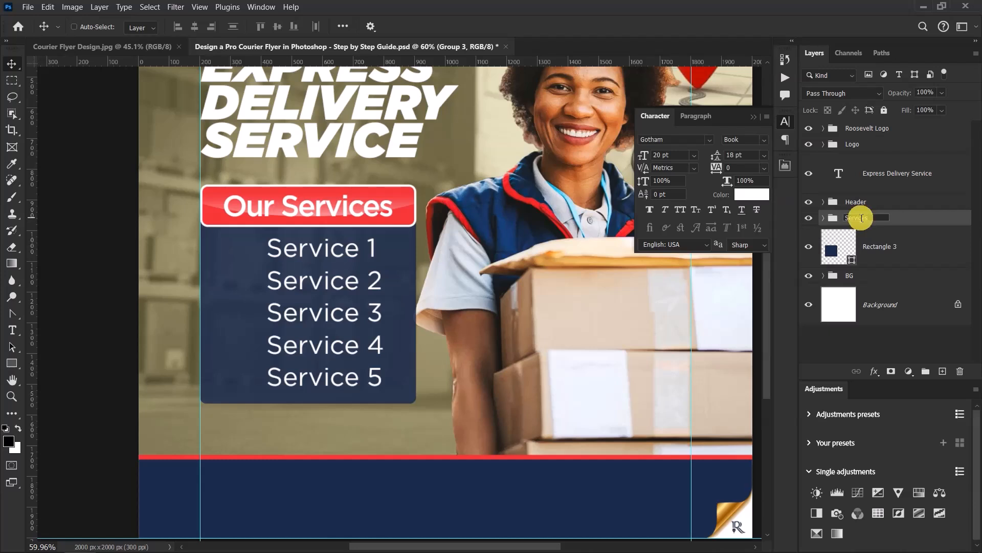
key(Return)
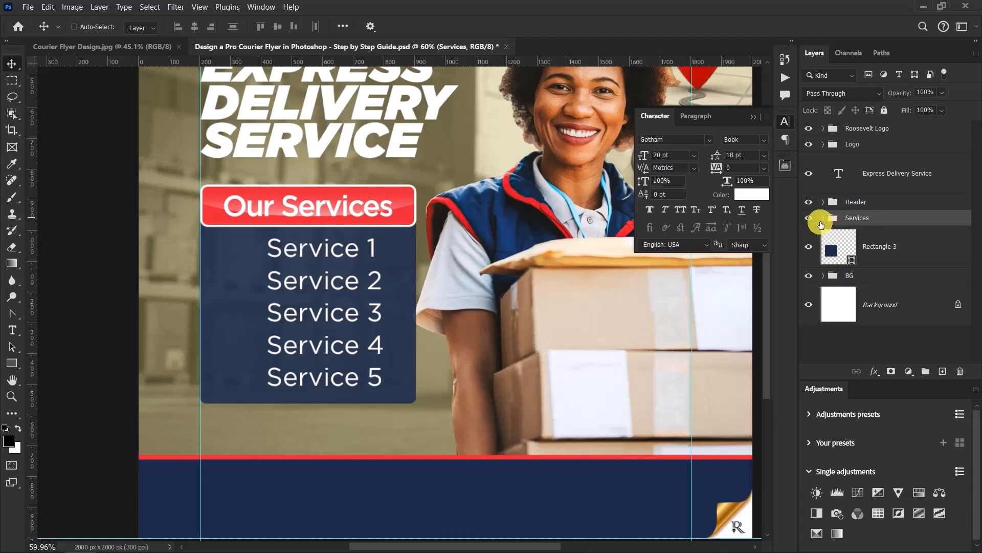
click(809, 218)
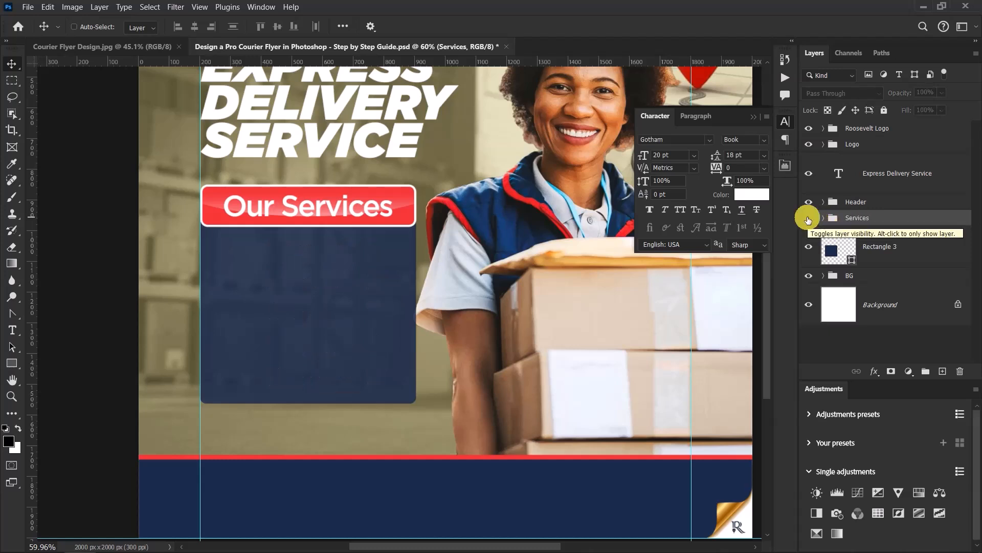
click(808, 218)
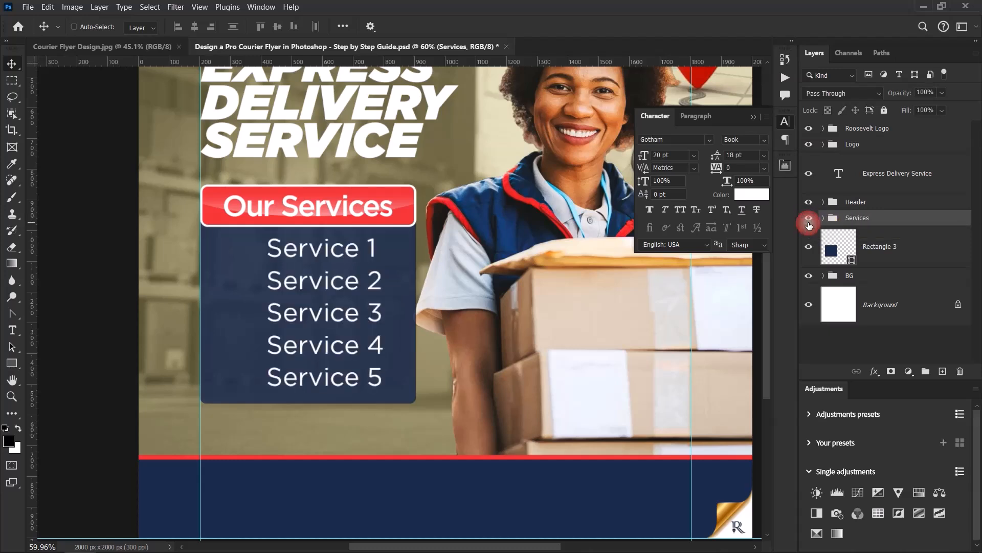
scroll(330, 251, down, 2)
scroll(313, 285, up, 2)
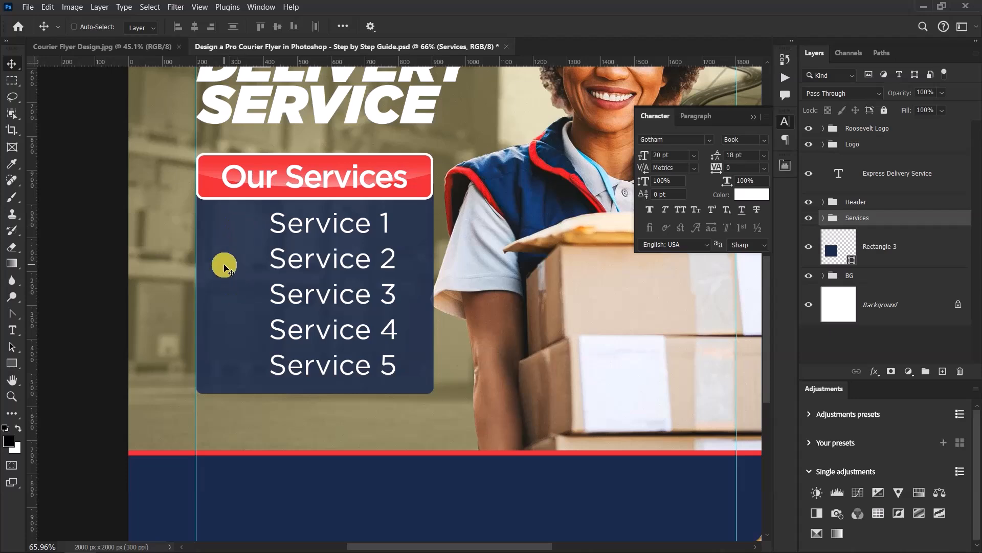
- Switch to File Explorer and open the check-mark-cross-circles image from the project folder in Photoshop
key(alt+Tab)
click(309, 304)
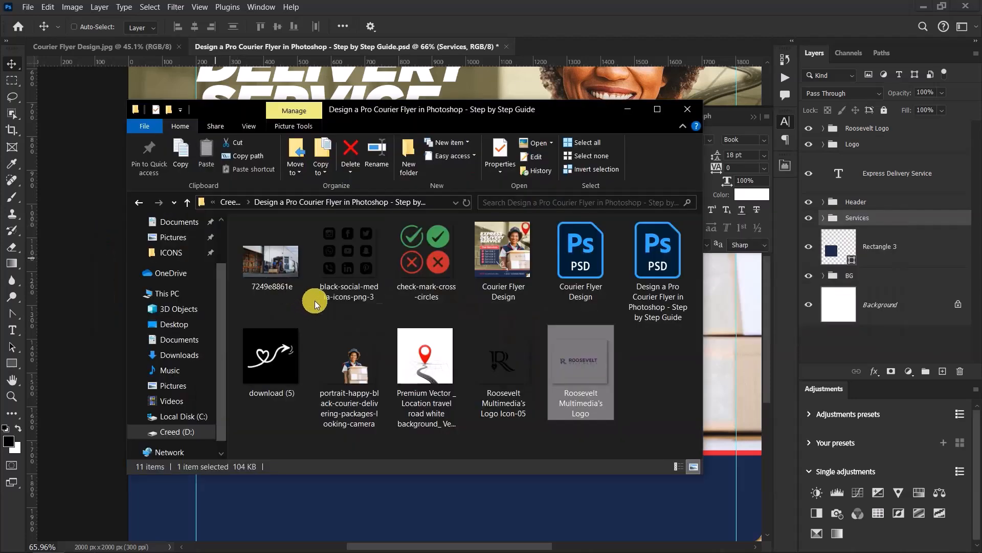
double_click(432, 252)
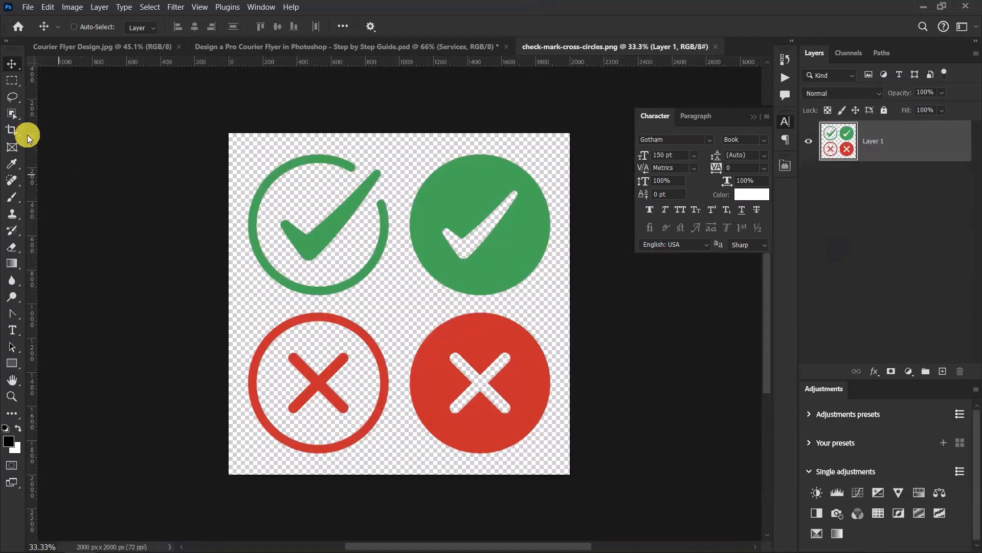
- Copy the outlined green check mark circle onto its own layer and hide the original Layer 1
click(12, 80)
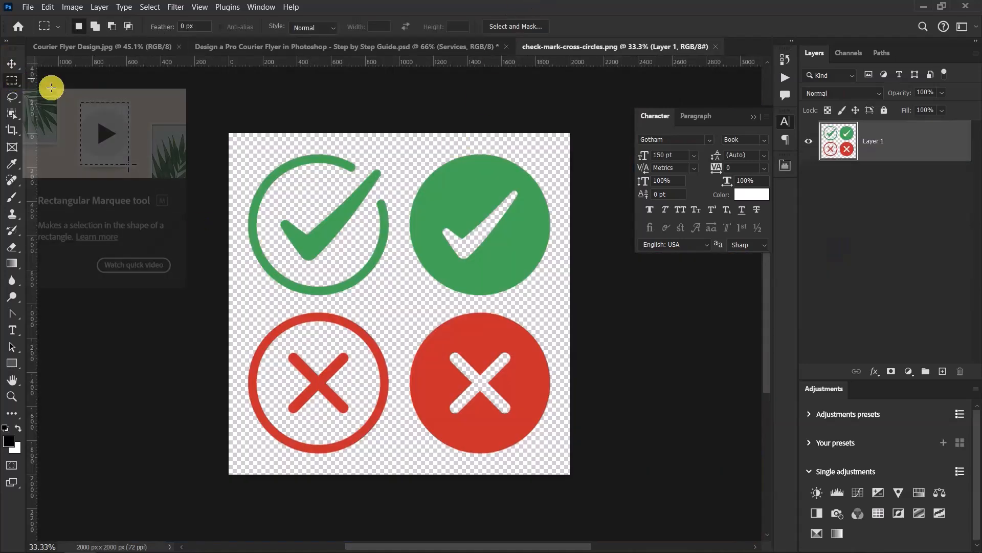
drag(233, 136, 404, 305)
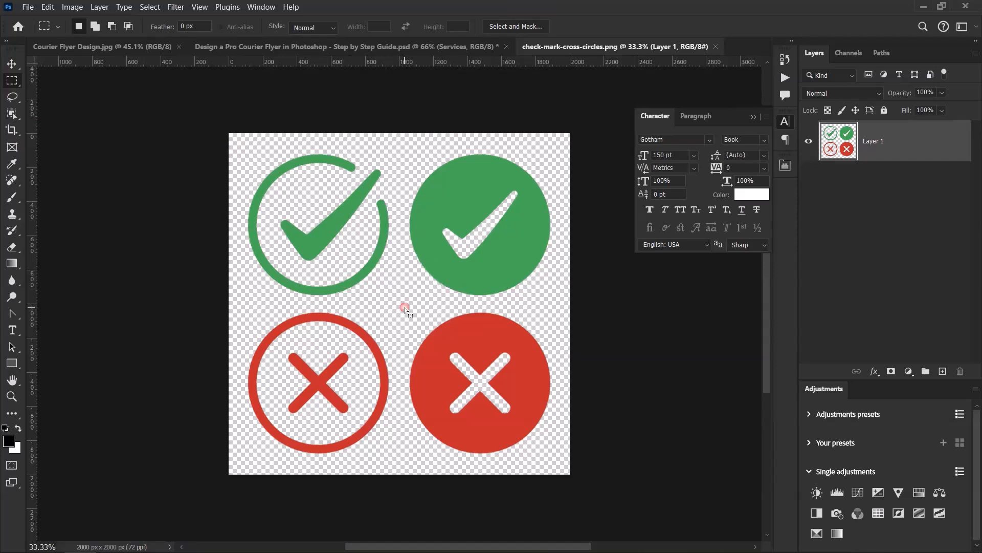
key(ctrl+j)
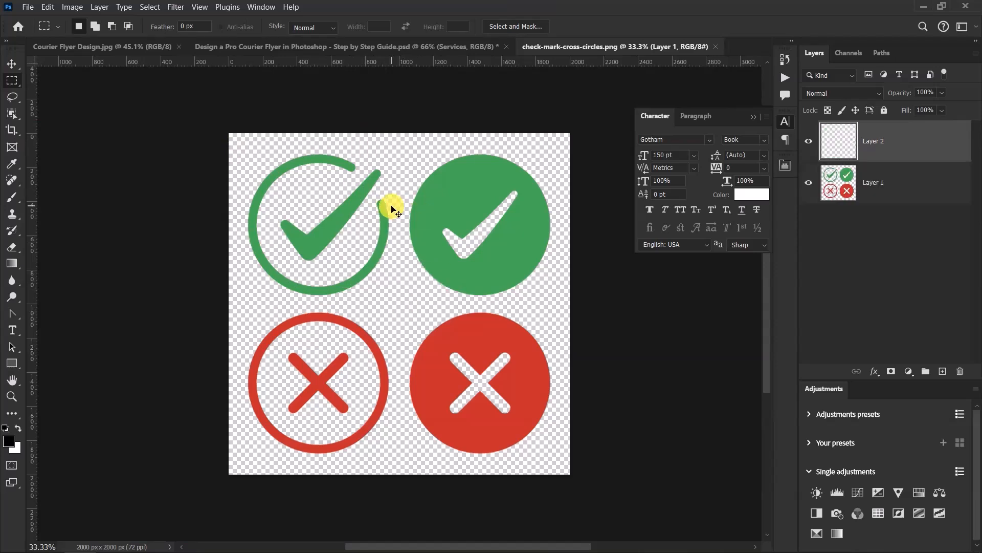
click(808, 182)
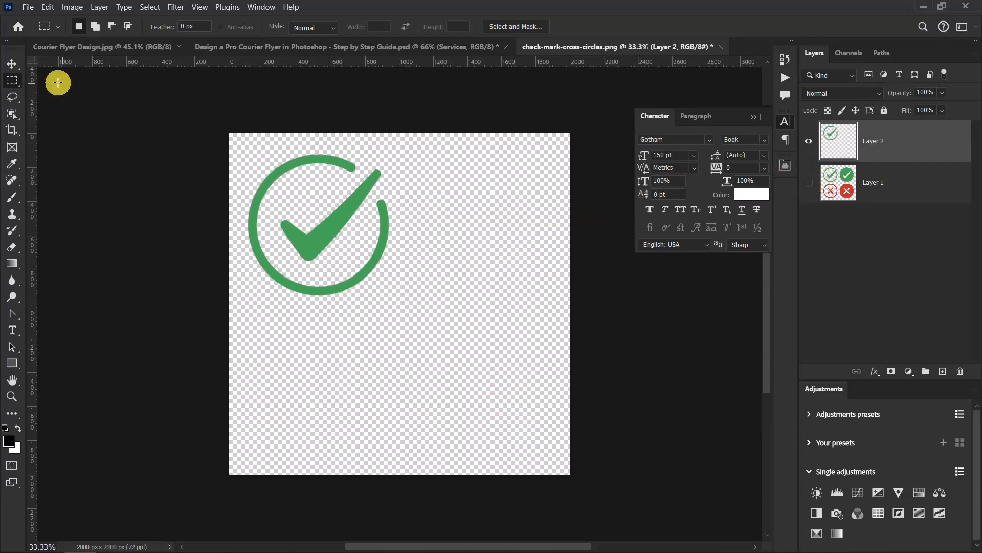
- Convert the isolated green check mark layer to a smart object
click(12, 63)
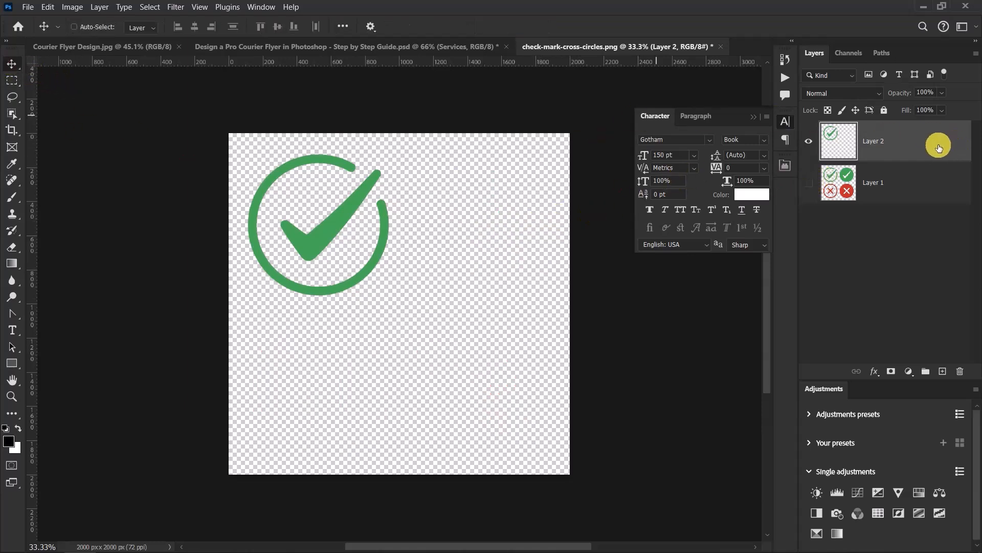
right_click(899, 139)
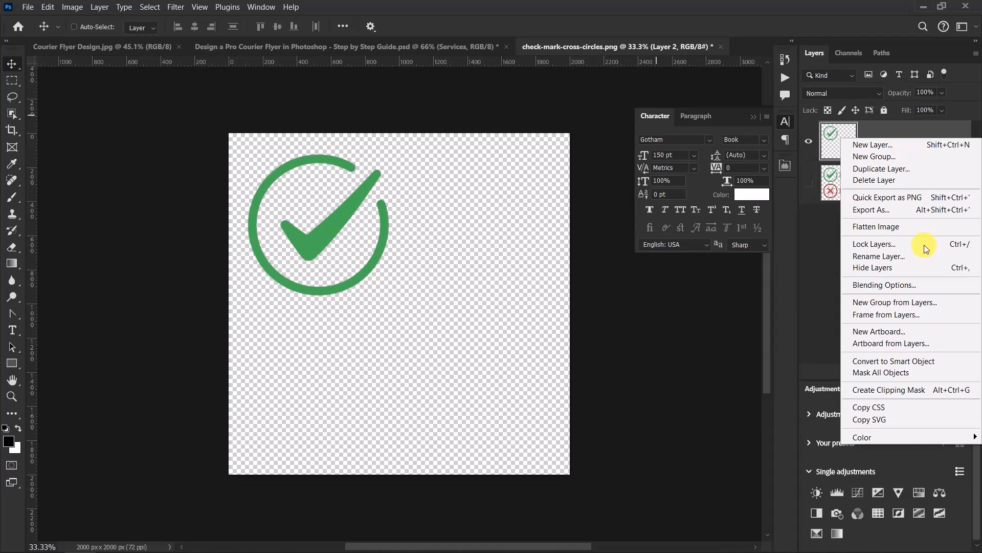
click(920, 360)
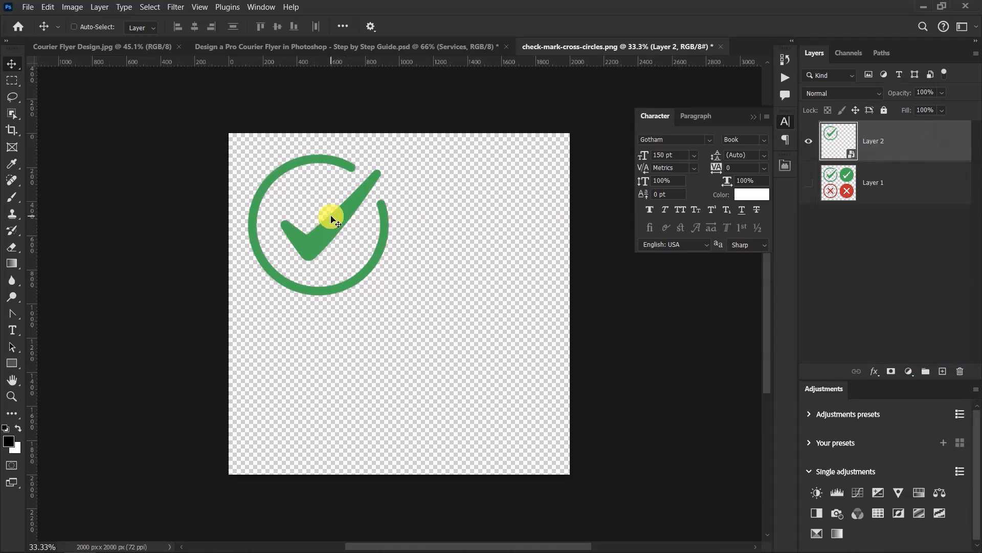
- Move the check mark nearer the canvas centre, turn off Auto-Select, and paste a copy into the courier flyer document above the "Services" group
drag(333, 225, 398, 266)
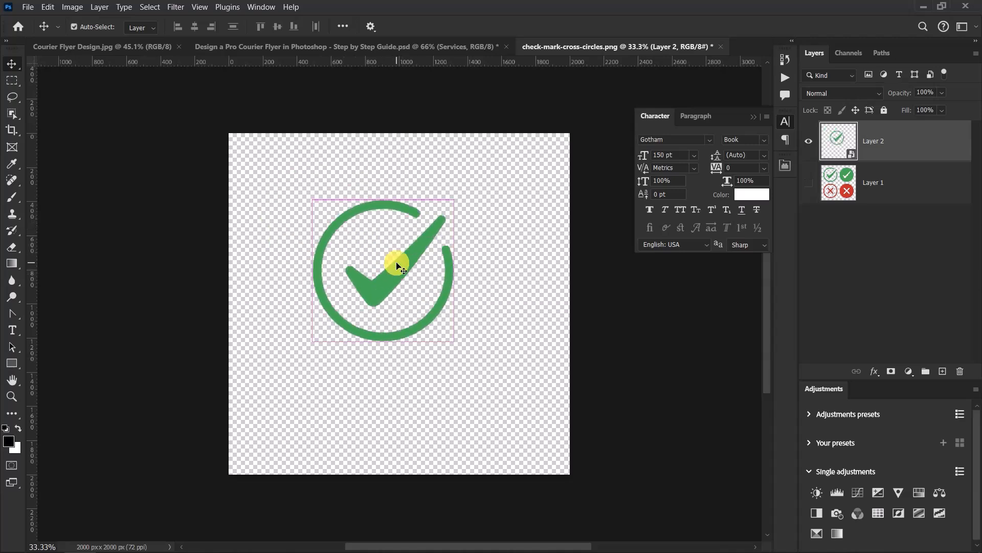
click(74, 26)
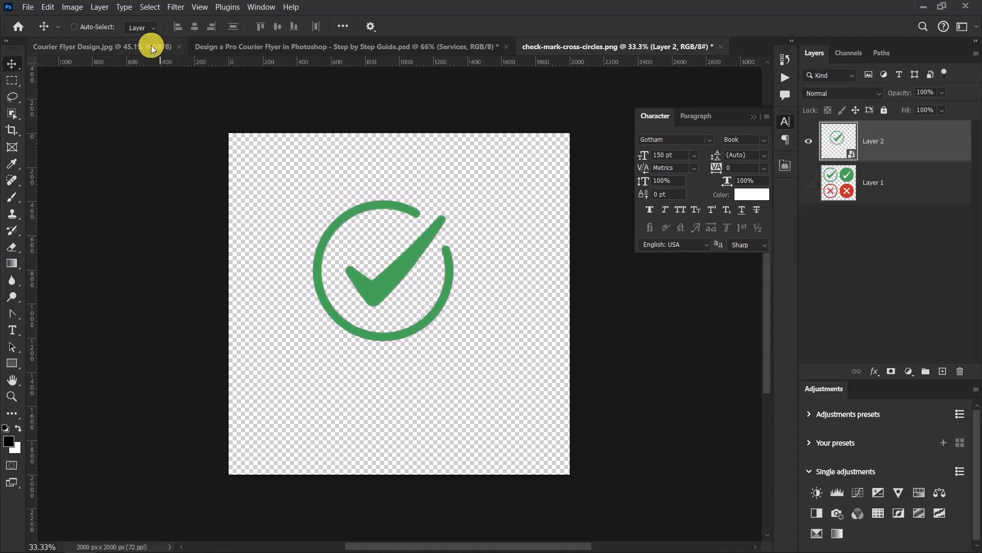
click(257, 47)
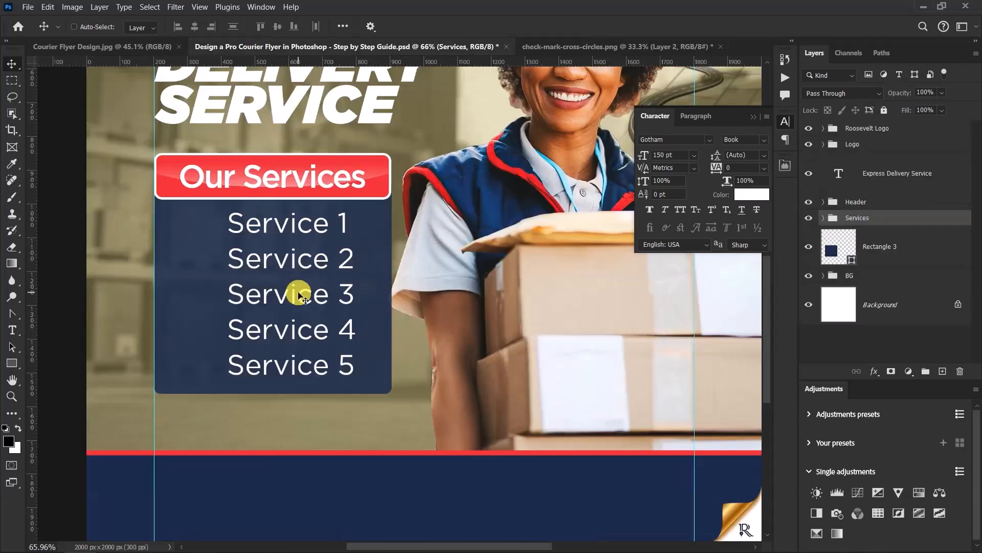
key(ctrl)
key(ctrl+v)
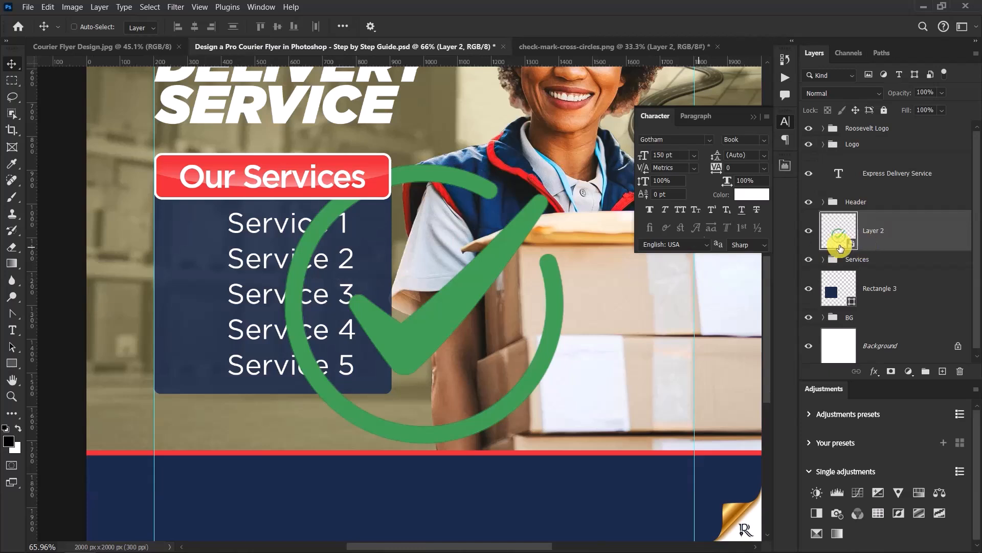
- Scale the check mark down to a small icon and place it beside the "Service 1" line on the navy panel
key(ctrl+t)
drag(565, 164, 207, 199)
scroll(184, 229, up, 3)
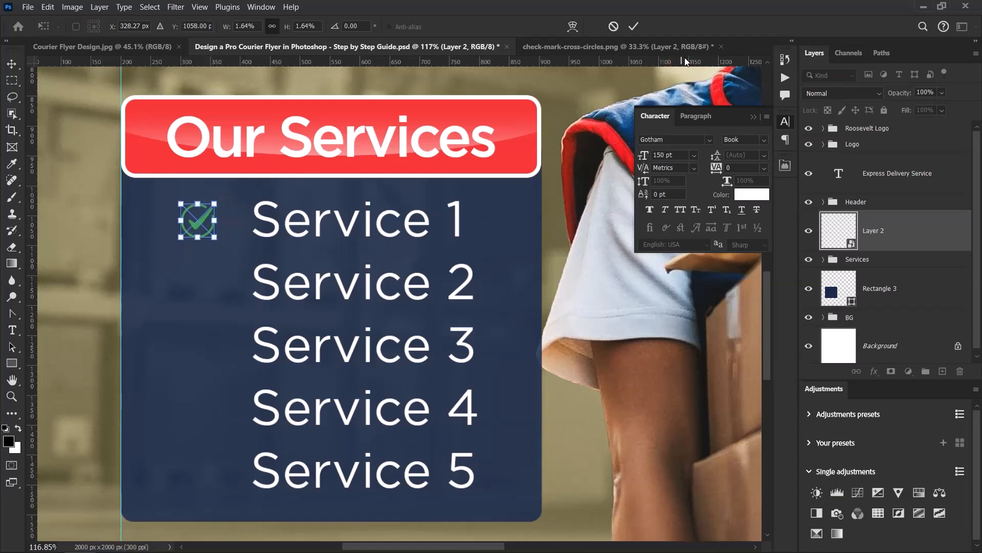
click(637, 25)
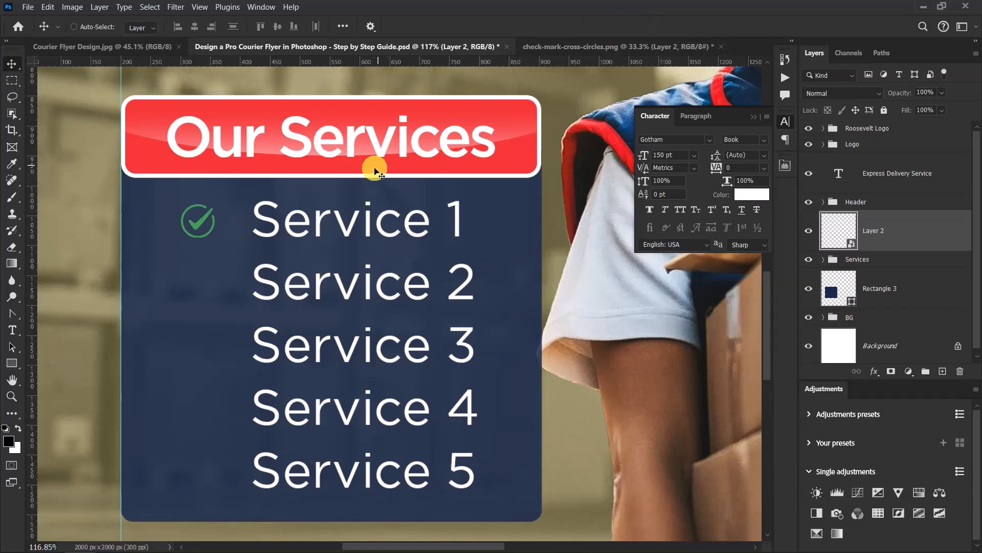
key(ctrl+t)
drag(214, 202, 213, 203)
click(632, 28)
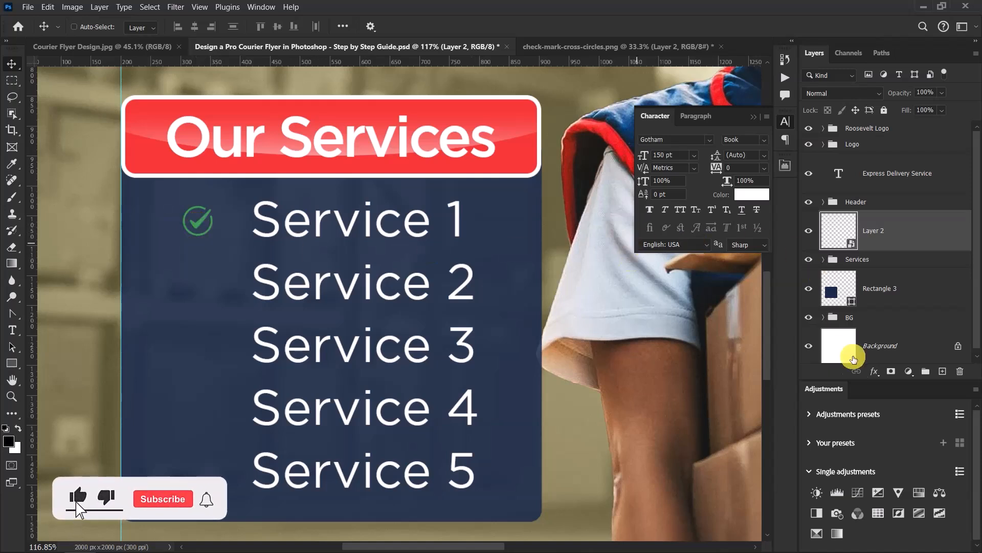
- Add a Color Overlay effect in white (ffffff) at 100% opacity to the check mark icon
click(874, 370)
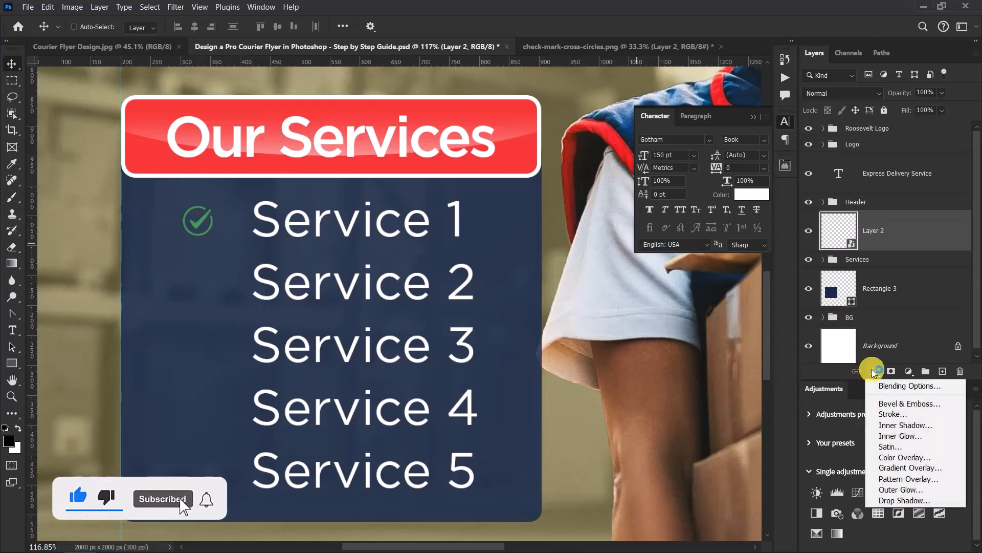
click(912, 457)
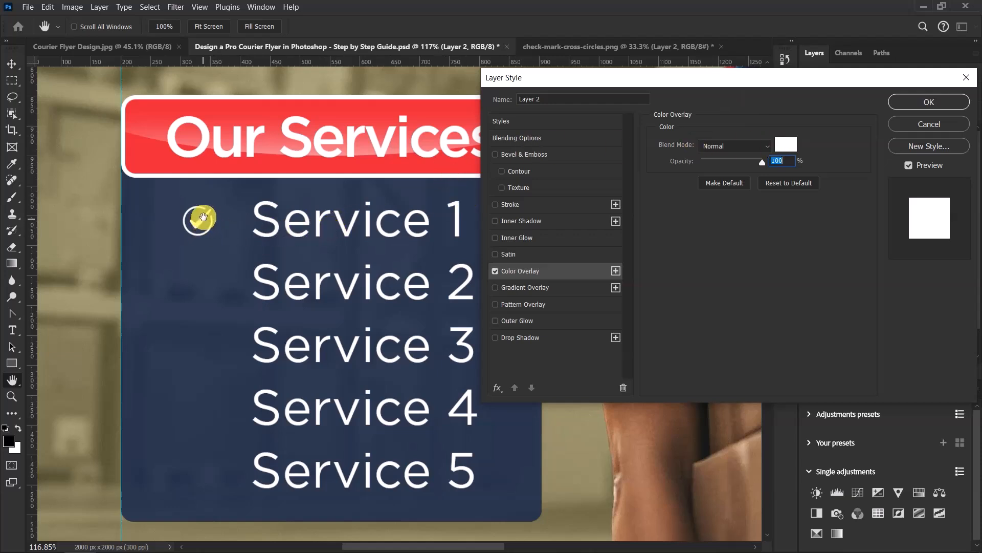
click(779, 143)
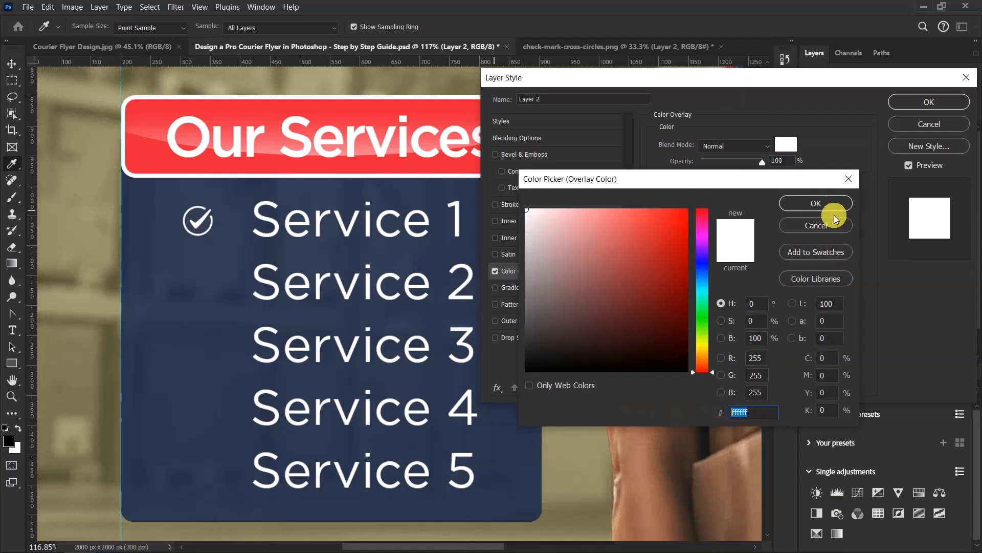
click(818, 203)
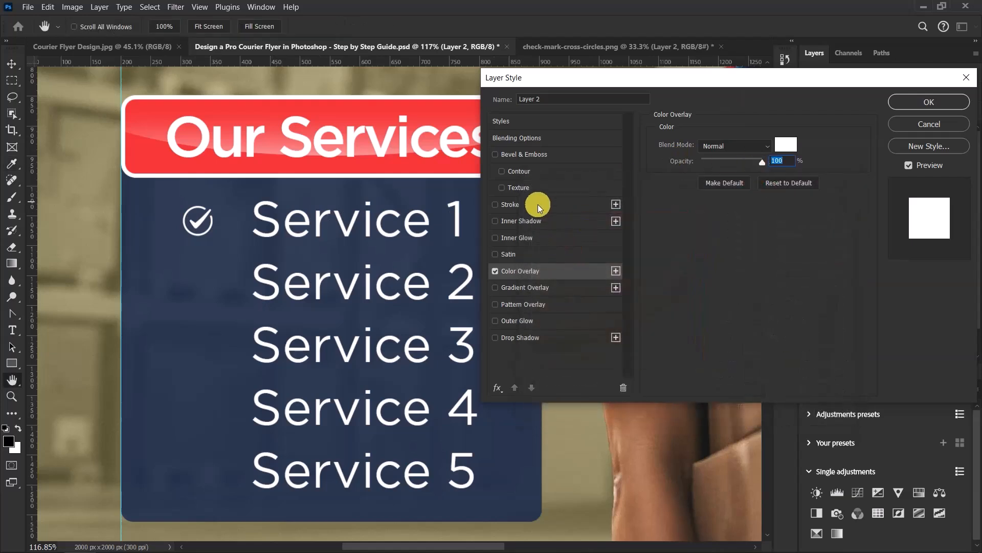
- Add a 13 px outside stroke to the check mark in the "Our Services" button's red (e72338) and collapse the layer's effects list
click(509, 206)
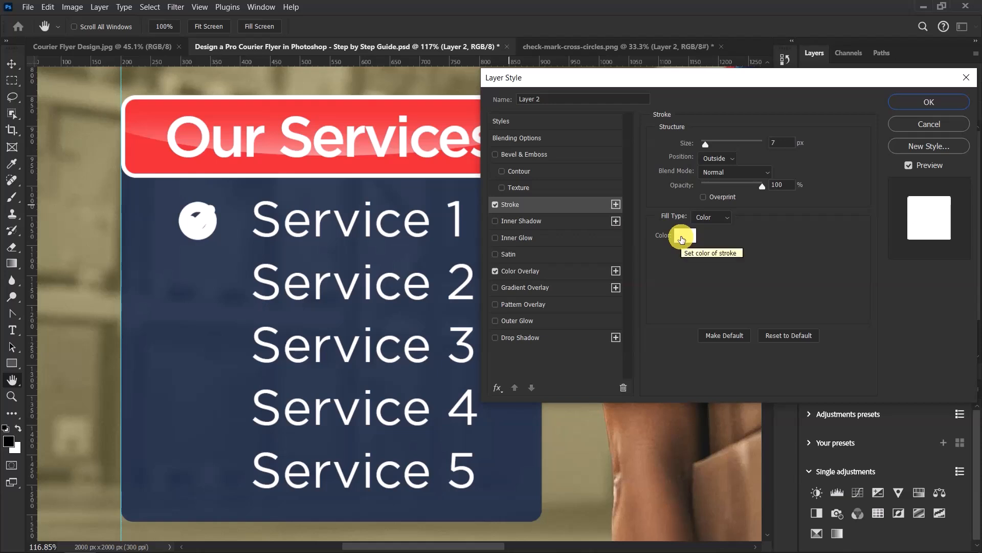
drag(778, 139, 769, 143)
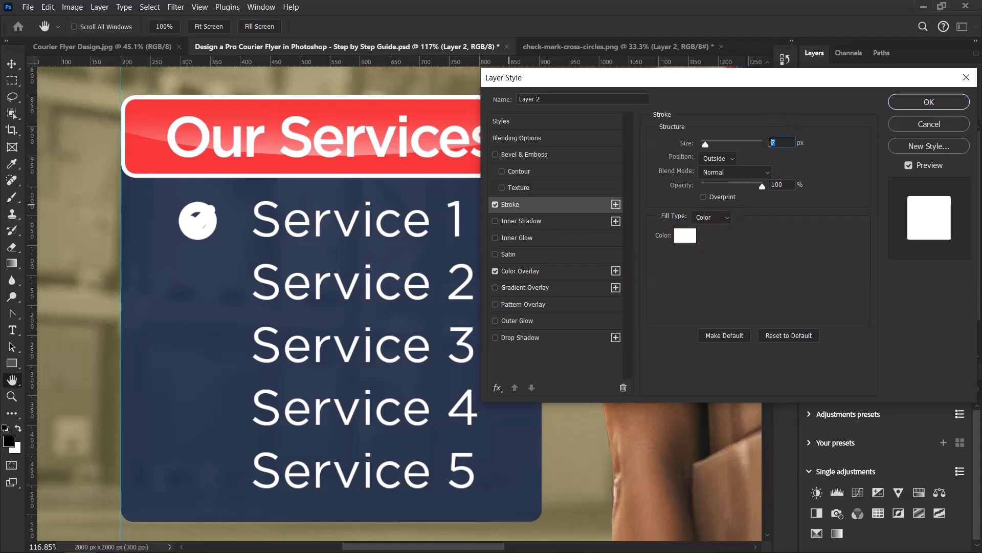
text(13)
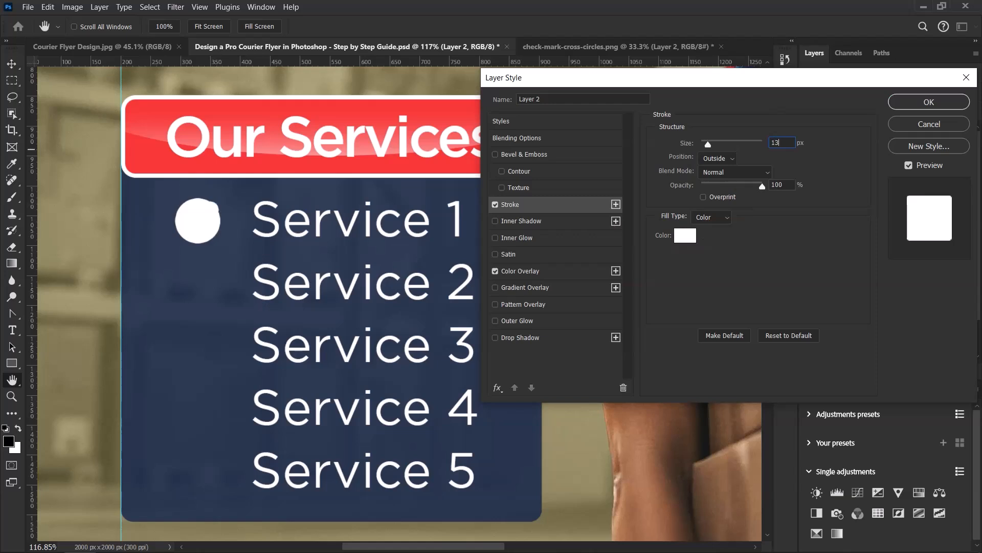
click(686, 235)
click(282, 165)
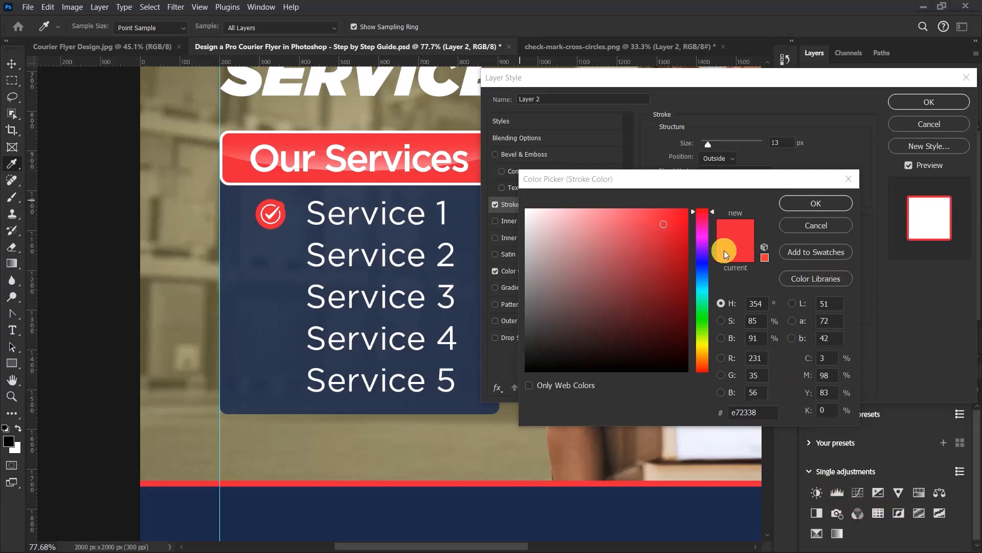
click(814, 203)
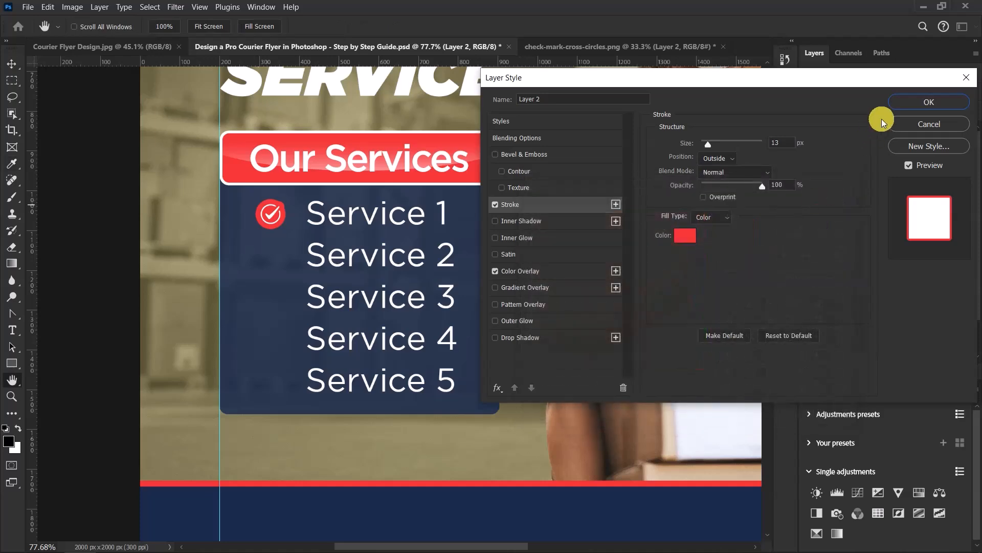
click(910, 101)
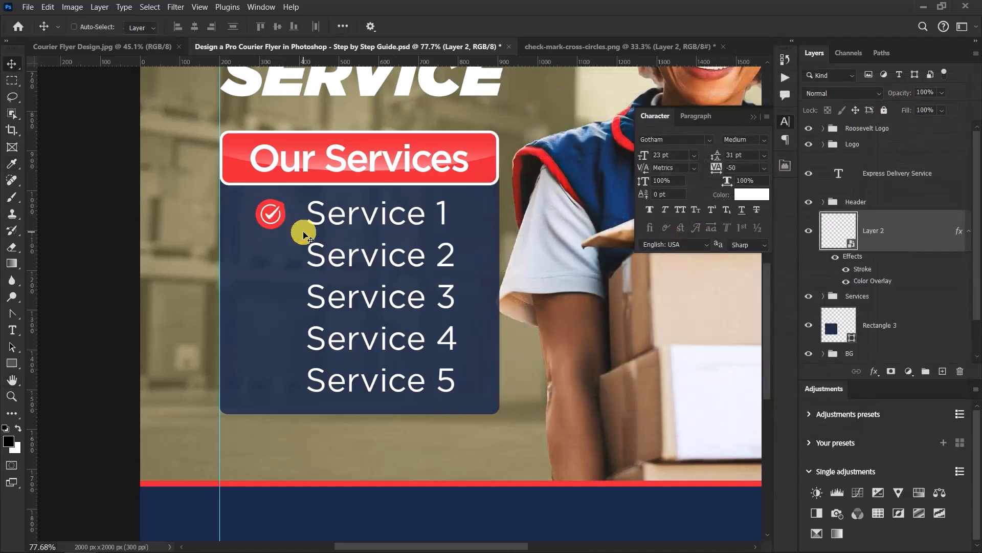
click(968, 231)
- Duplicate the red check mark icon and align the copy directly below it, beside the "Service 2" line
scroll(201, 251, down, 3)
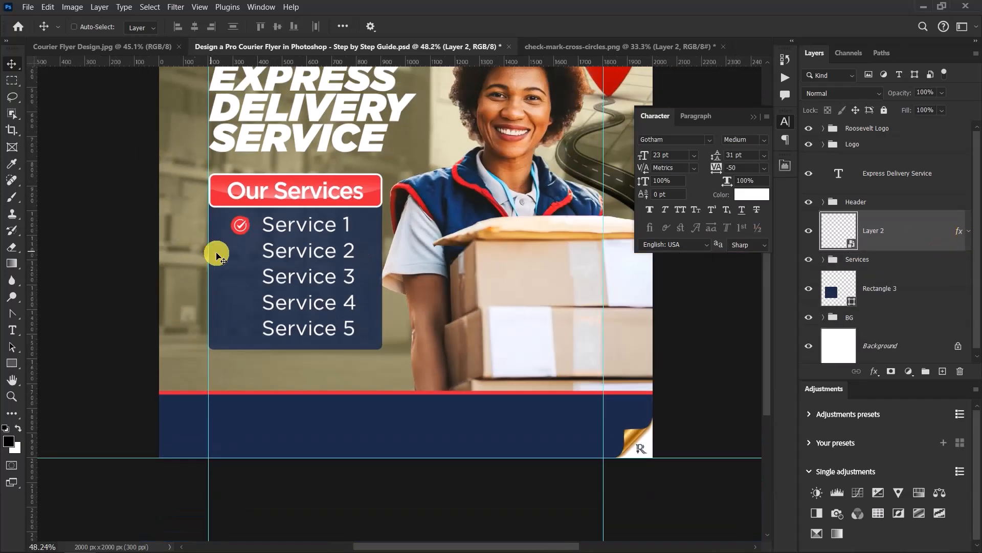
scroll(201, 250, up, 4)
drag(248, 226, 249, 231)
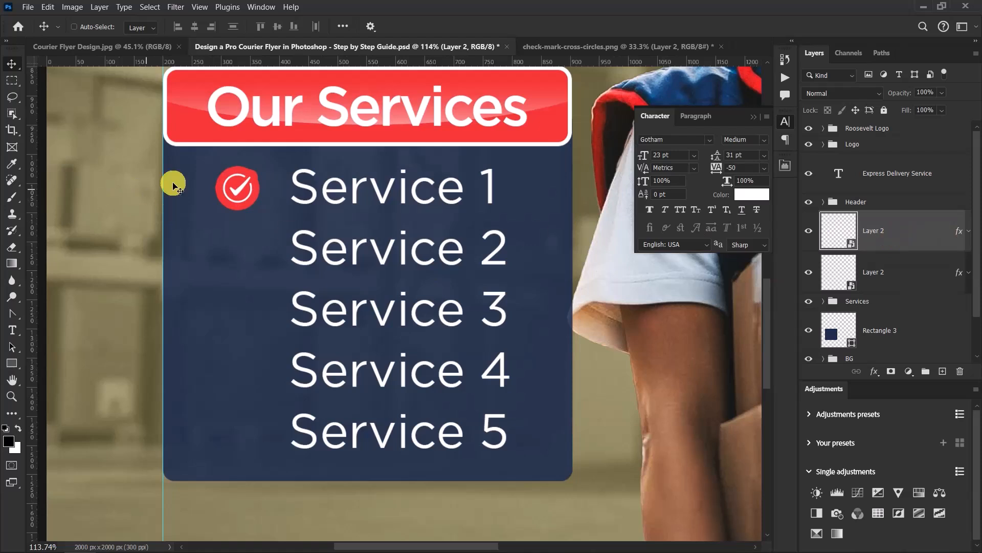
drag(244, 186, 251, 243)
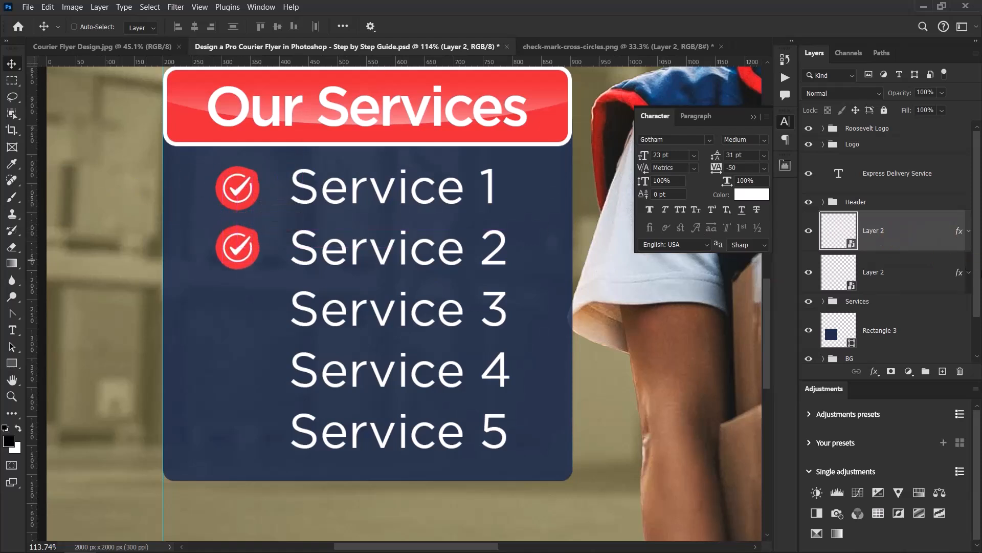
- Duplicate the red check mark icons and align the copies beside the "Service 3", "Service 4" and "Service 5" lines
shift+click(915, 269)
key(ctrl+j)
drag(240, 192, 250, 306)
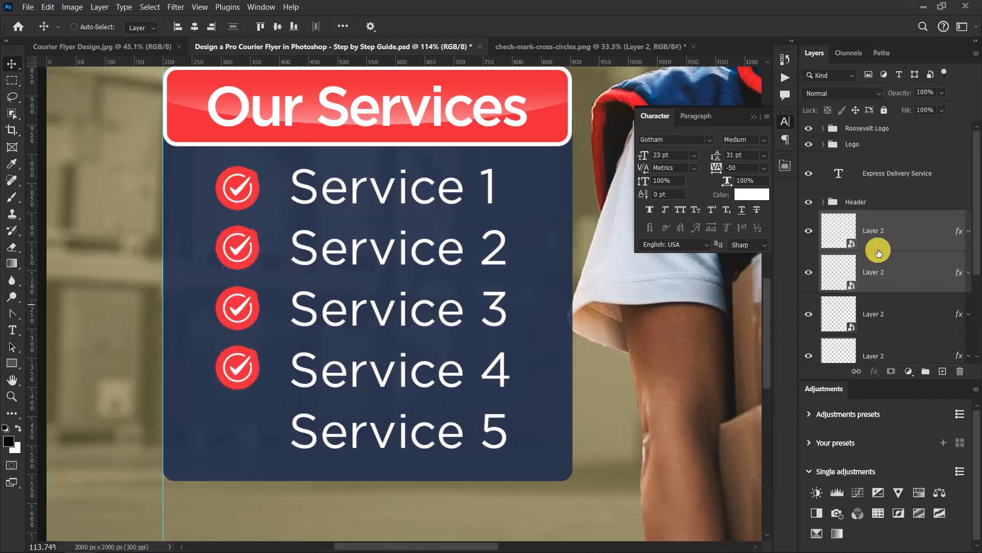
click(884, 232)
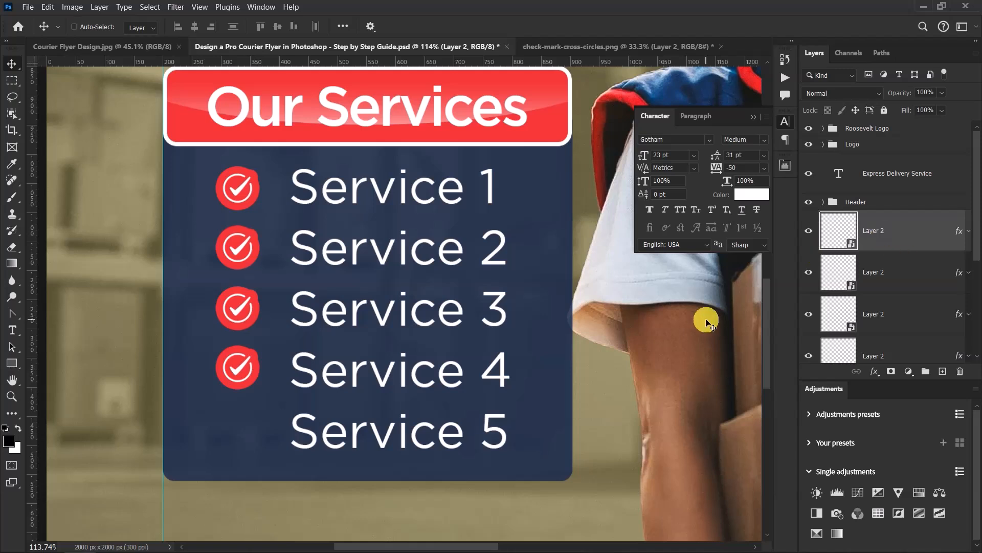
drag(241, 363, 239, 428)
- Group all five check mark layers and name the group "Bullets"
scroll(934, 213, down, 3)
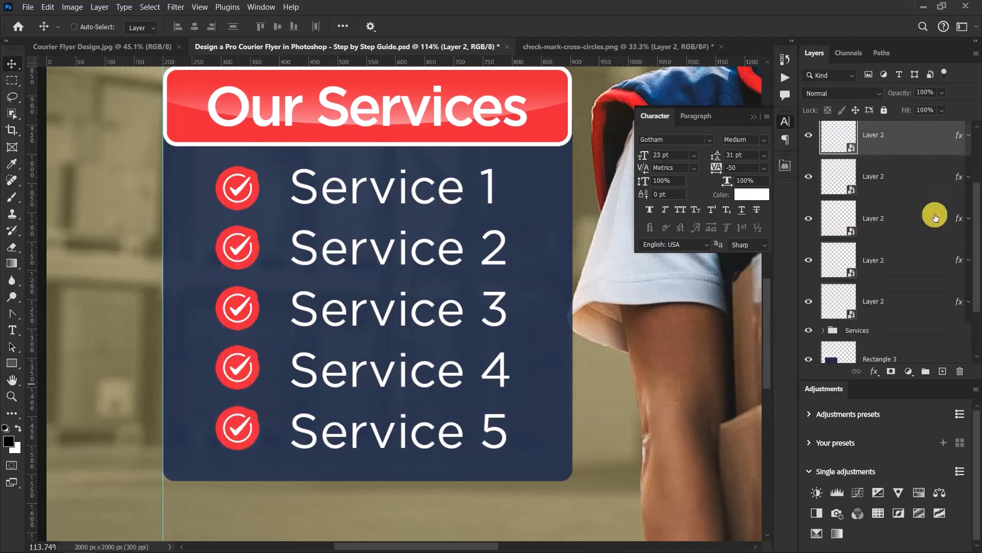
shift+click(896, 287)
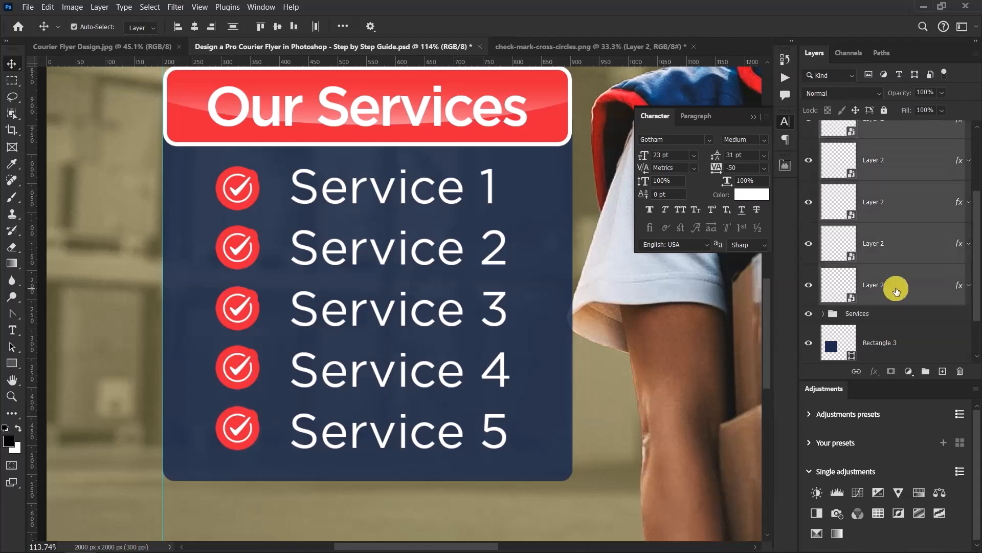
key(ctrl+g)
double_click(873, 218)
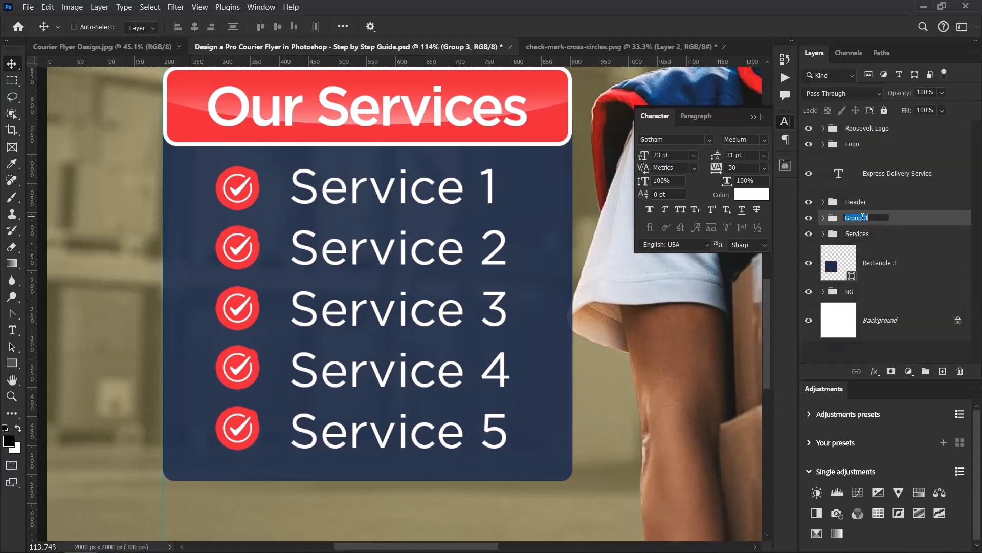
text(Bullets)
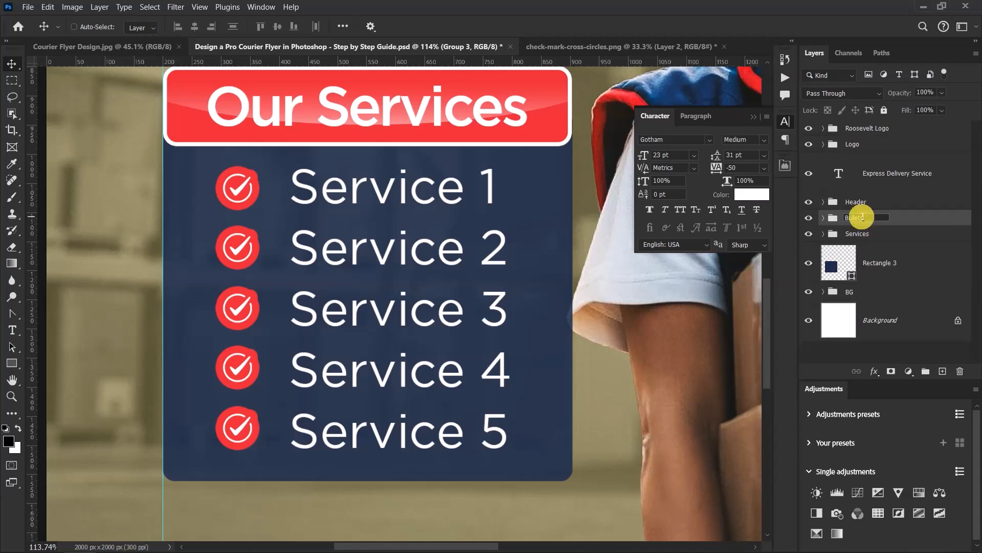
key(Return)
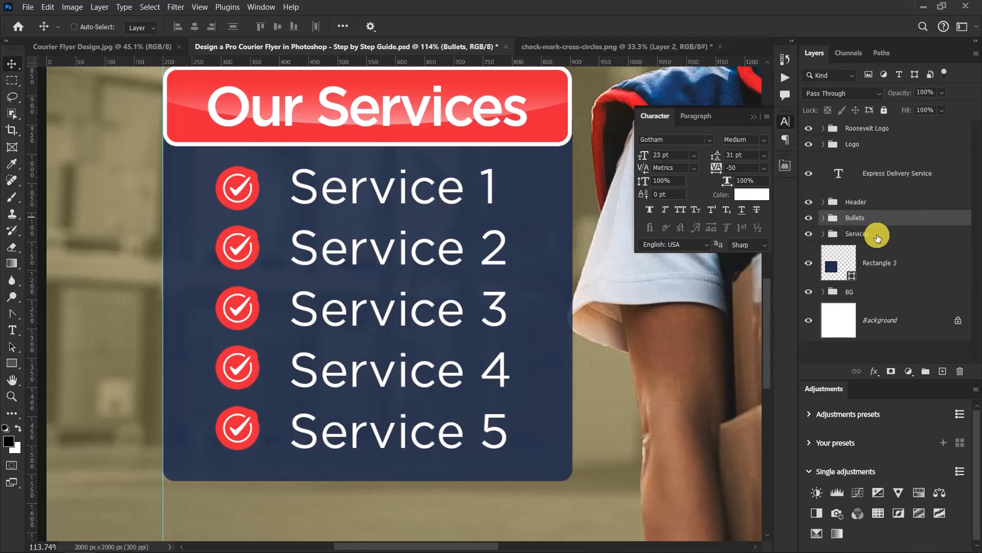
- Group the Header, Bullets and Services groups together and name the new group "Our Services"
click(877, 235)
shift+click(880, 204)
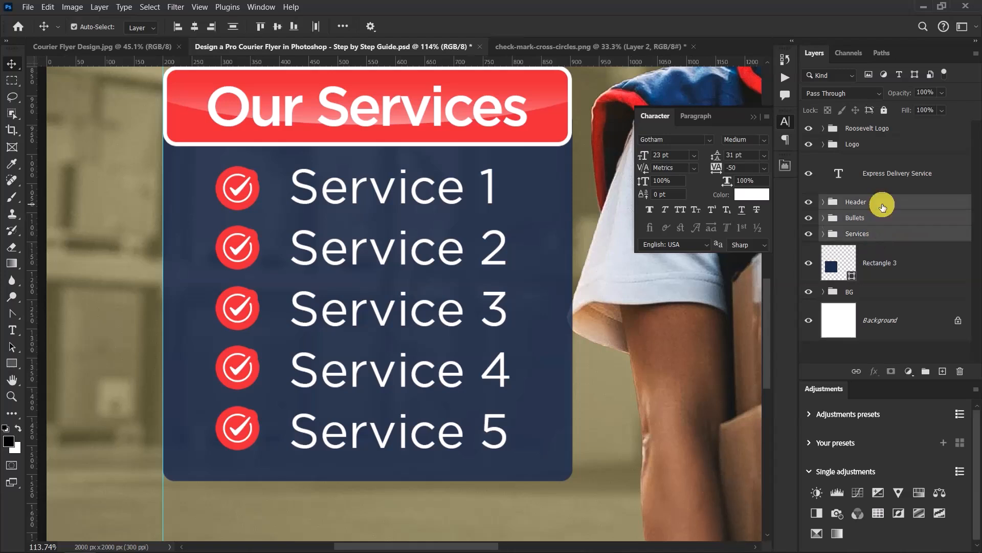
key(ctrl+g)
click(853, 200)
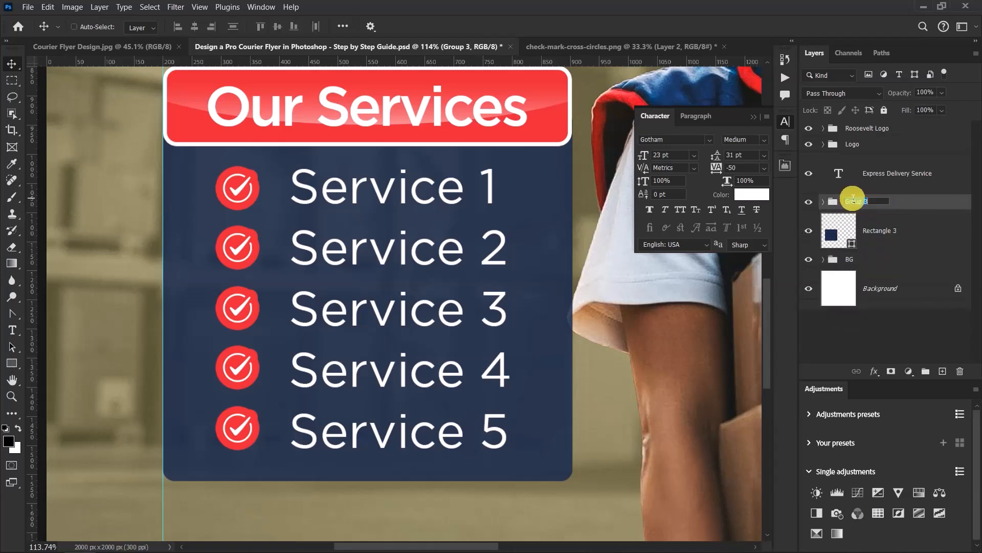
text(Our)
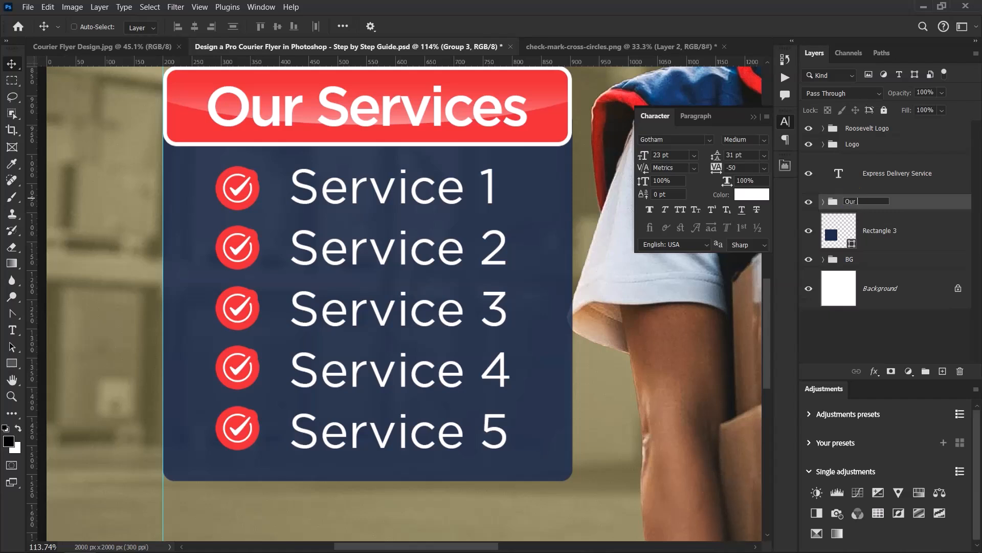
text( Services)
key(Return)
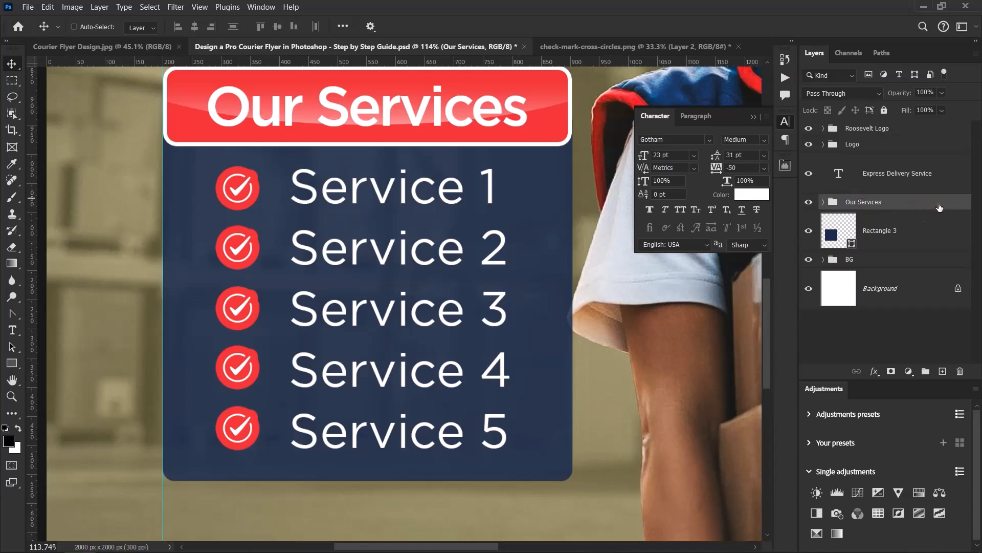
- Nudge the Services text group slightly left, closer to the check marks, and collapse the "Our Services" group
click(823, 202)
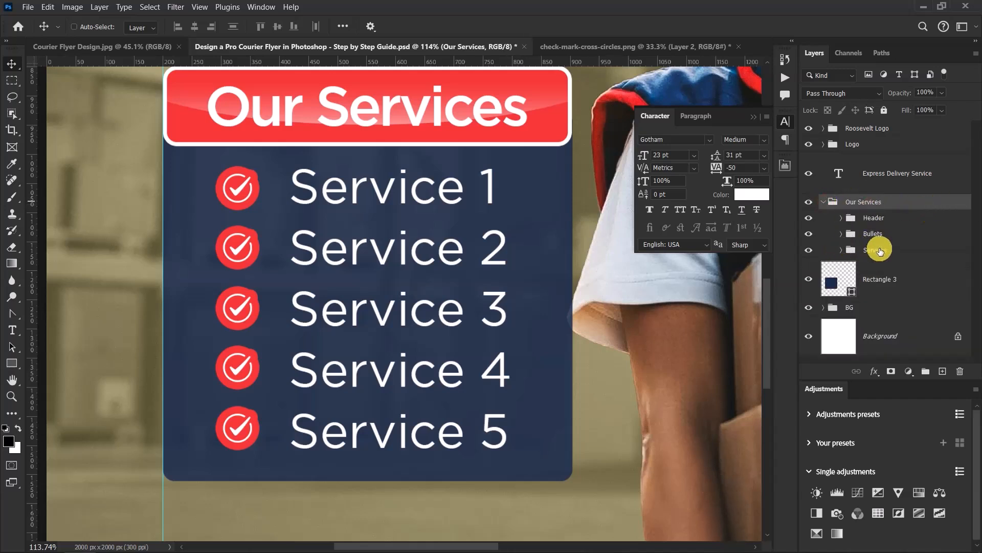
click(879, 249)
key(Left)
key(Left)
key(Left)
key(Left)
key(Left)
key(Left)
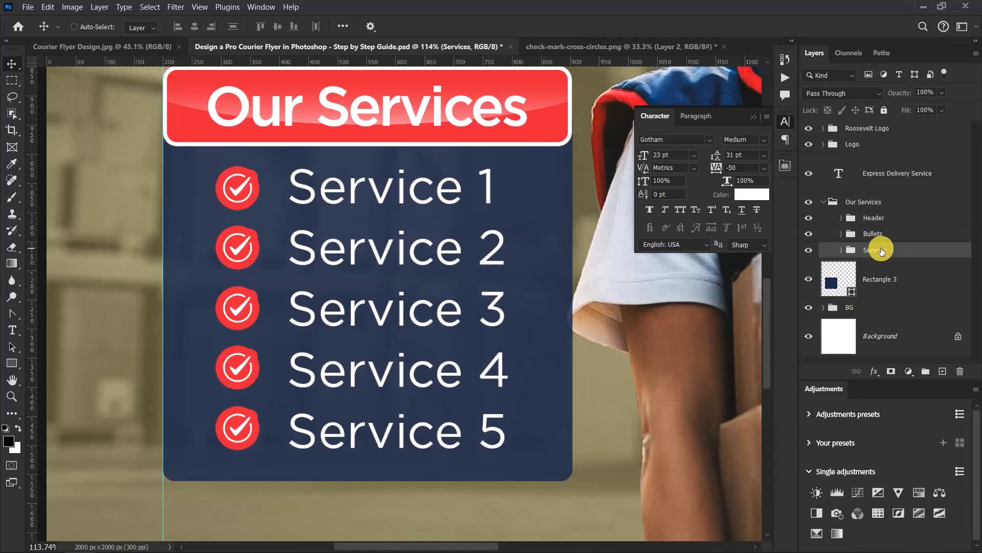
key(Left)
key(Left)
key(Left)
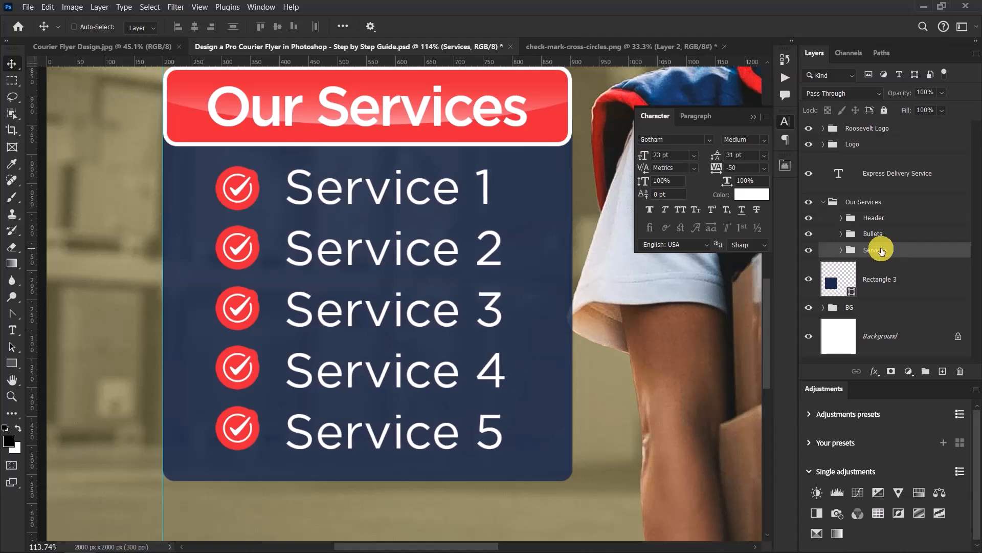
click(824, 202)
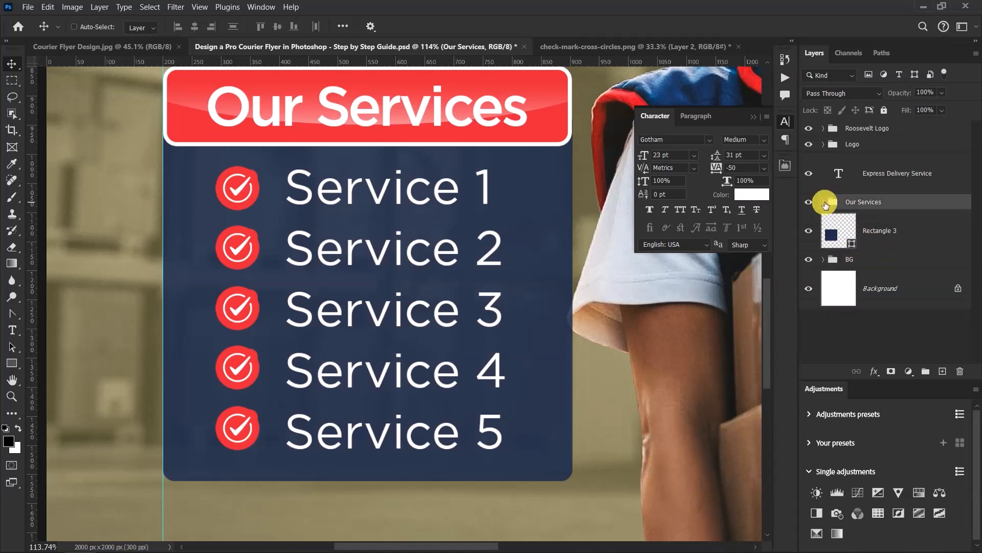
- Move the navy Rectangle 3 layer into the "Our Services" group beneath Services and collapse the group
click(823, 202)
drag(831, 276, 891, 259)
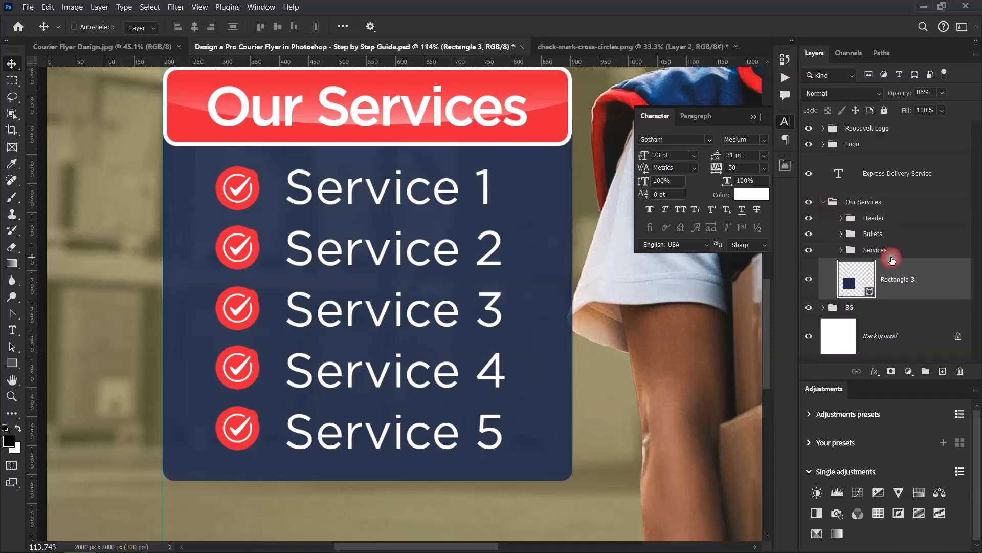
click(823, 201)
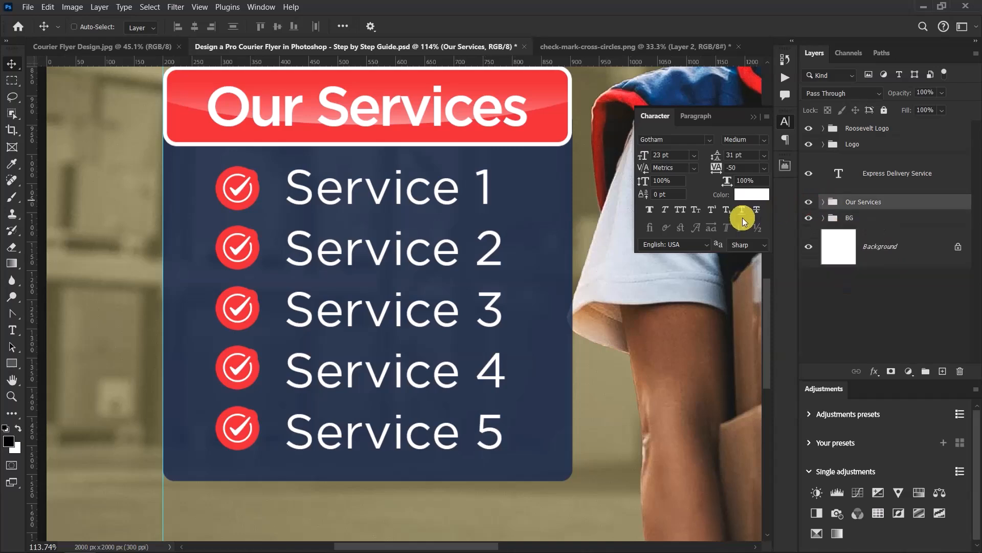
- Examine the whole flyer, toggling the "Our Services" group and headline visibility, and compare it with the reference Courier Flyer Design.jpg
key(ctrl+0)
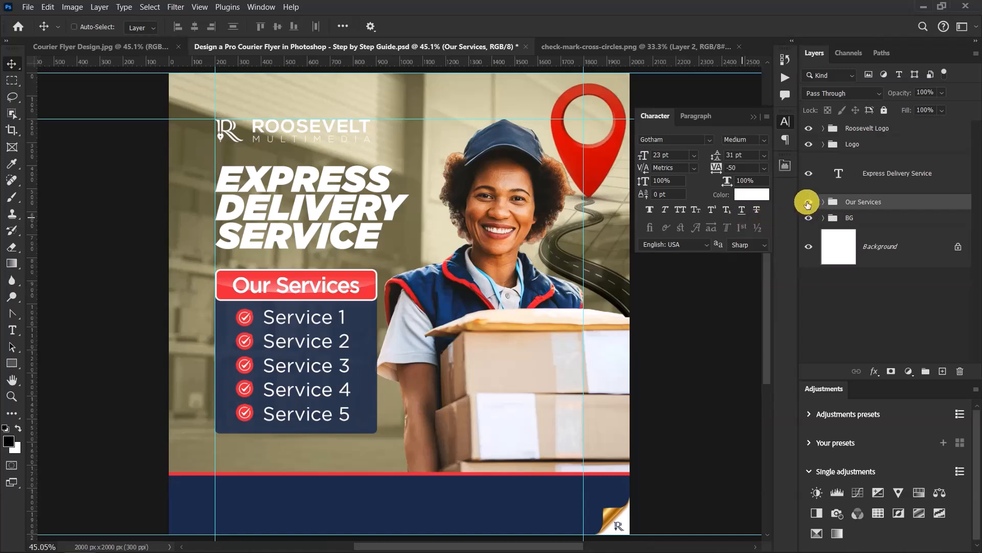
click(808, 202)
click(808, 202)
click(808, 174)
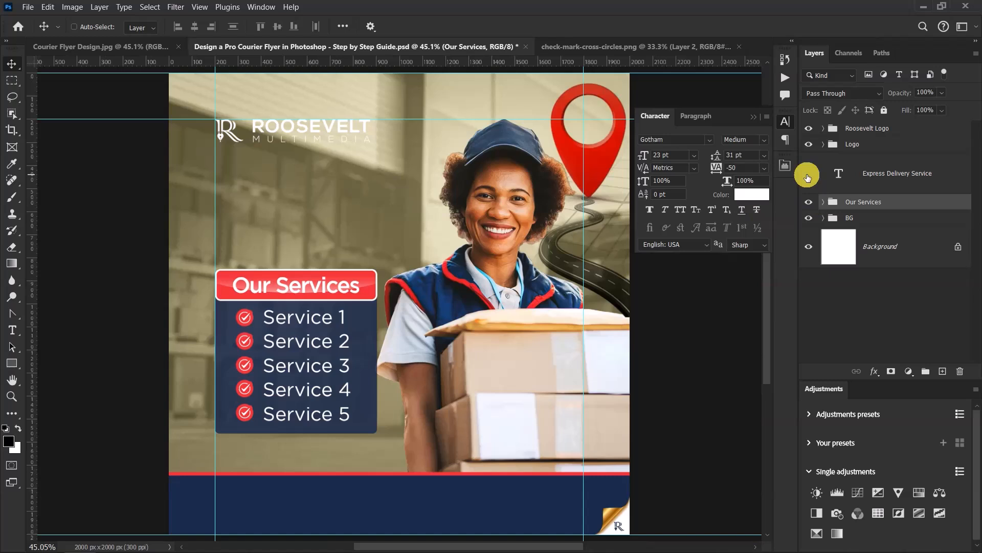
click(808, 175)
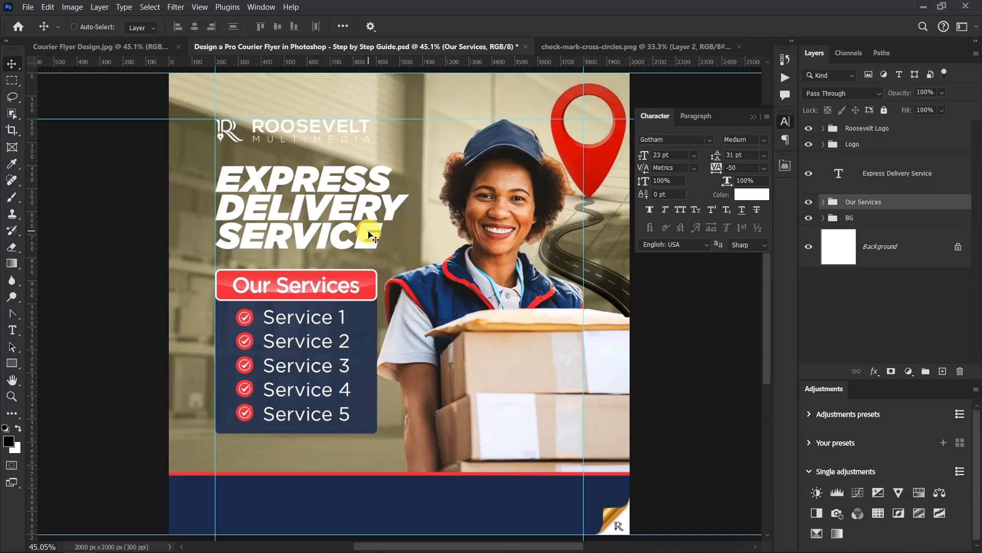
click(71, 47)
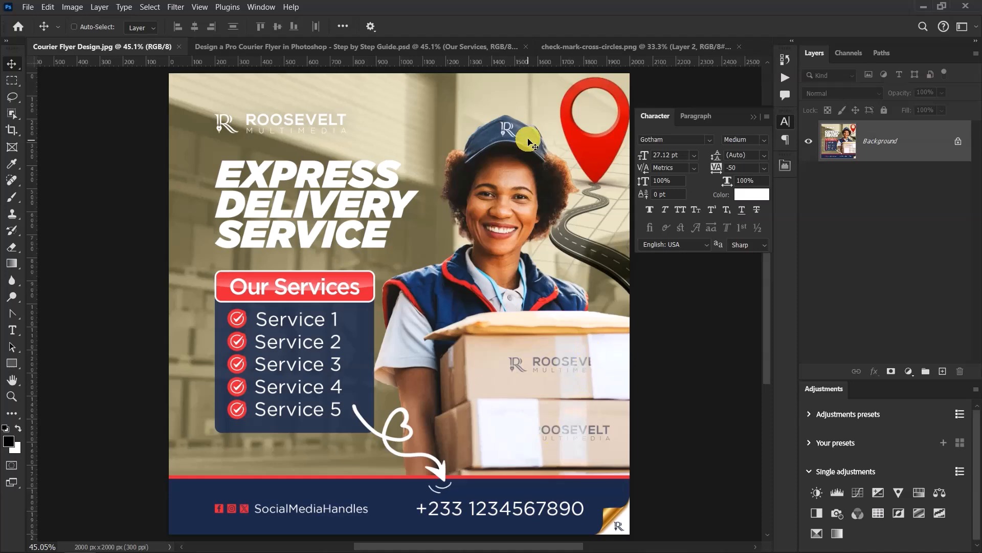
click(467, 47)
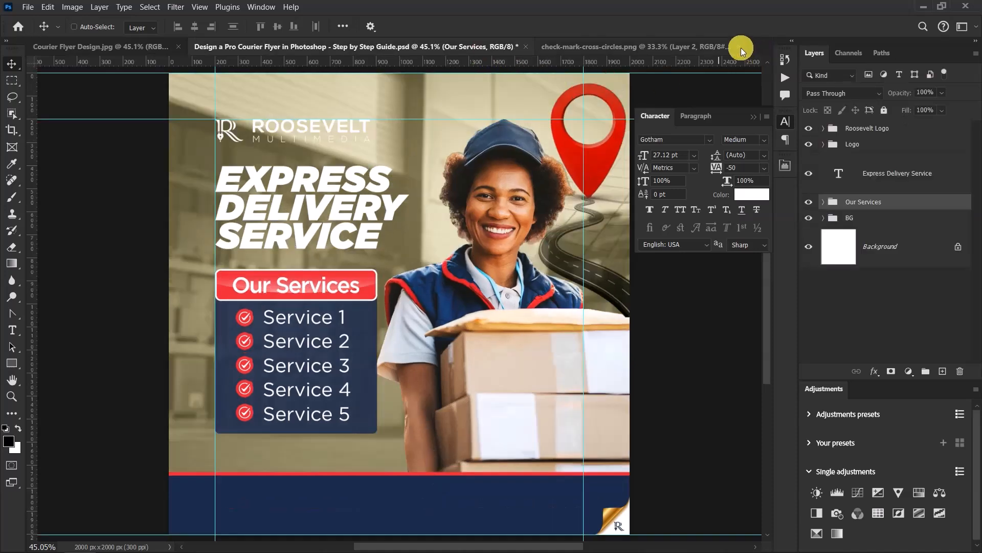
- Close the check-mark-cross-circles.png document and return to the full view of the flyer
click(738, 47)
click(510, 217)
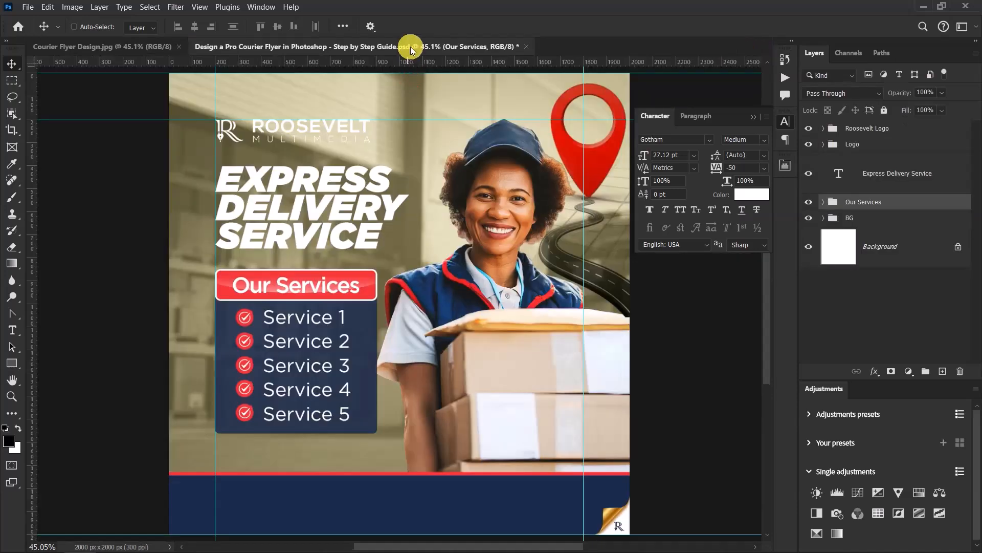
scroll(376, 409, down, 1)
scroll(376, 409, up, 2)
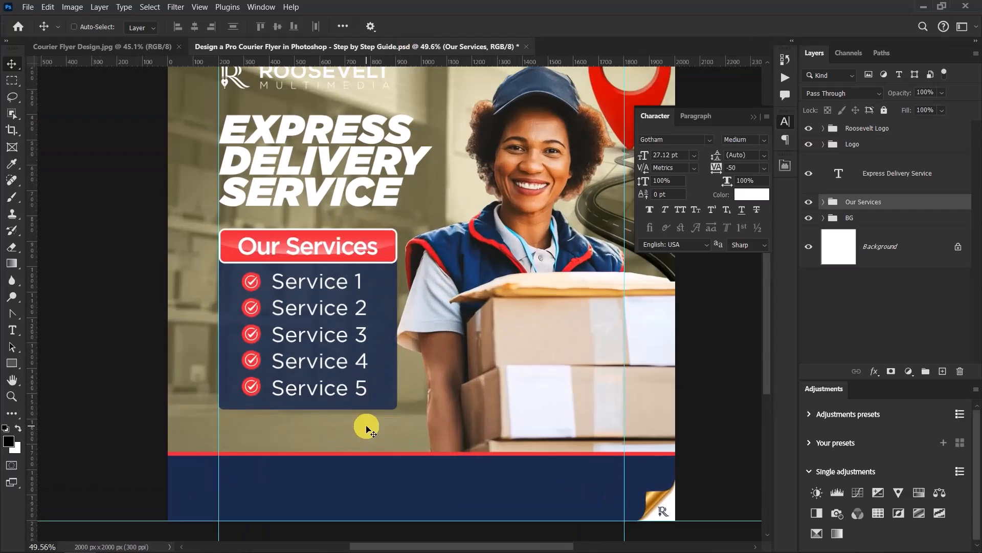
scroll(366, 429, down, 1)
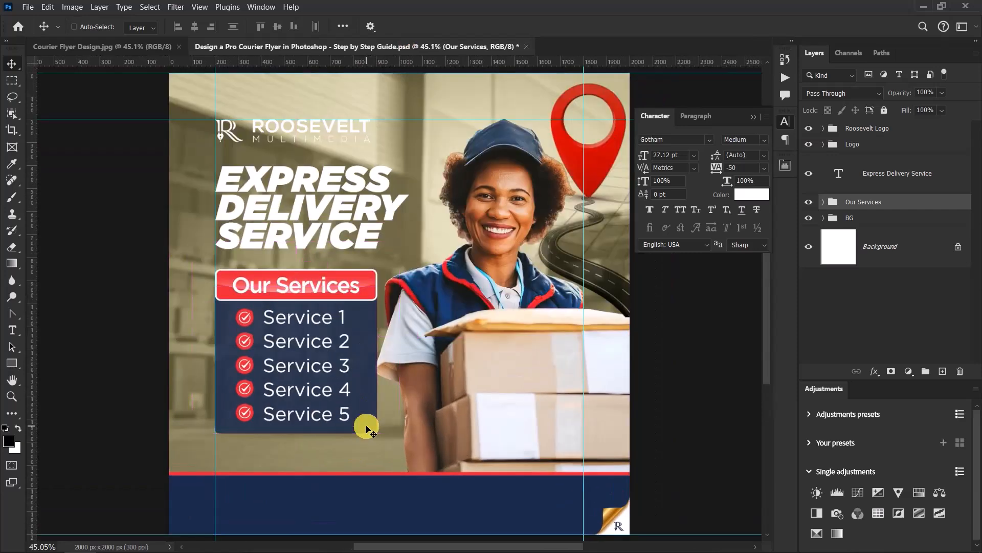
- Open download (5).jpg from the project folder and select its white heart-loop arrow with Color Range
key(alt+Tab)
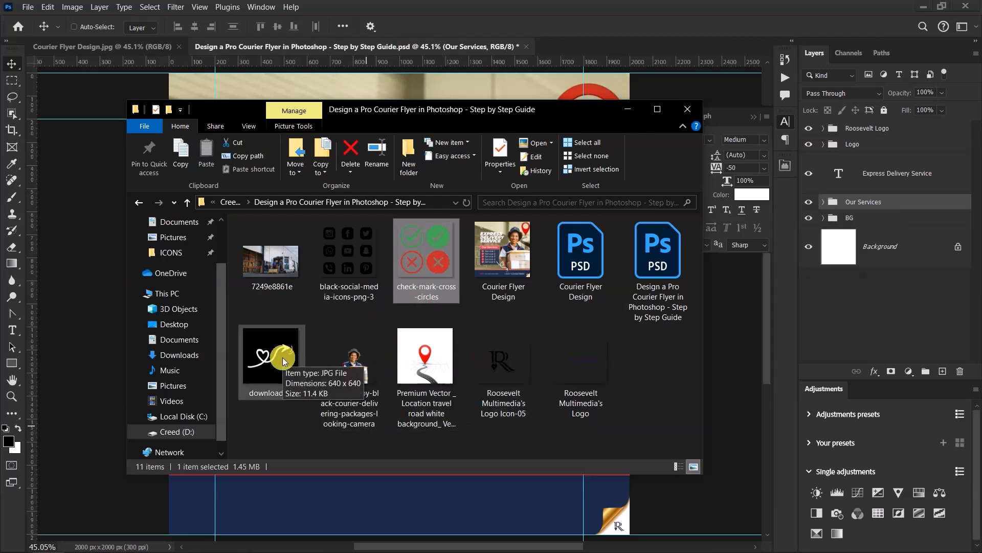
drag(279, 356, 423, 4)
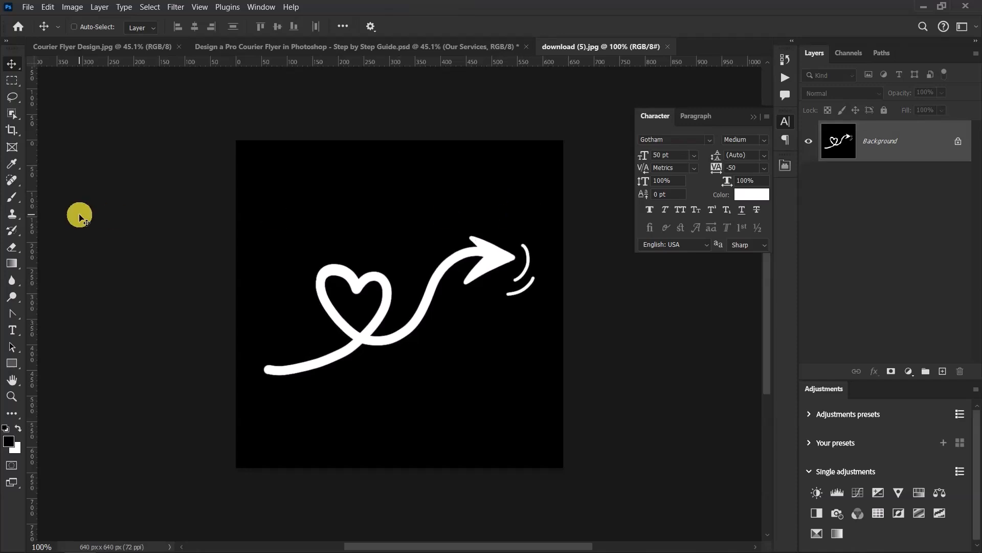
click(151, 6)
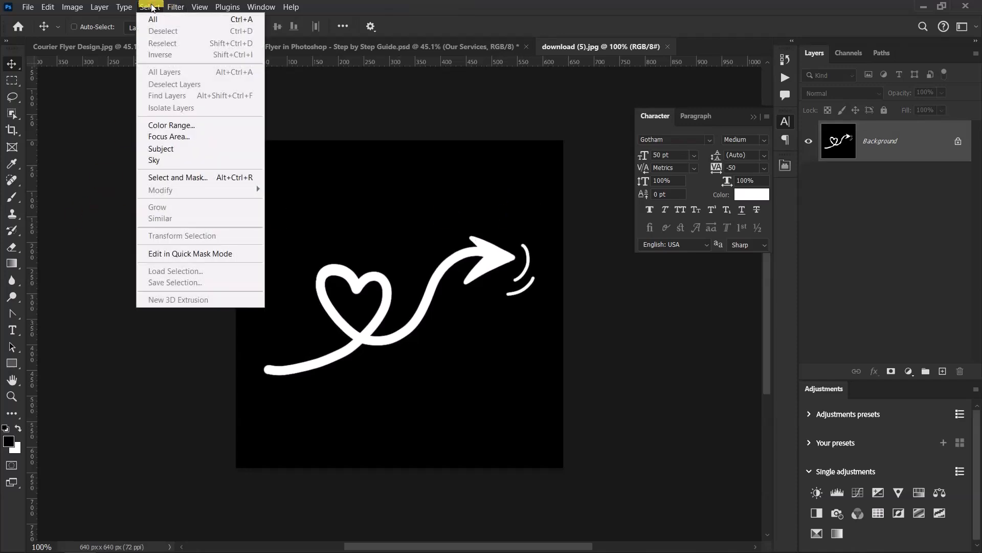
click(174, 125)
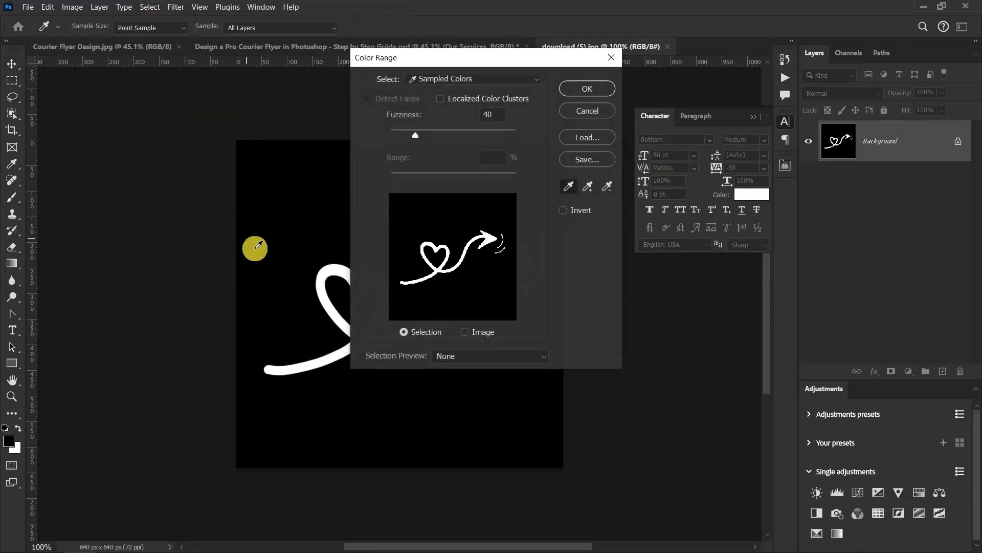
click(335, 264)
click(593, 111)
click(588, 88)
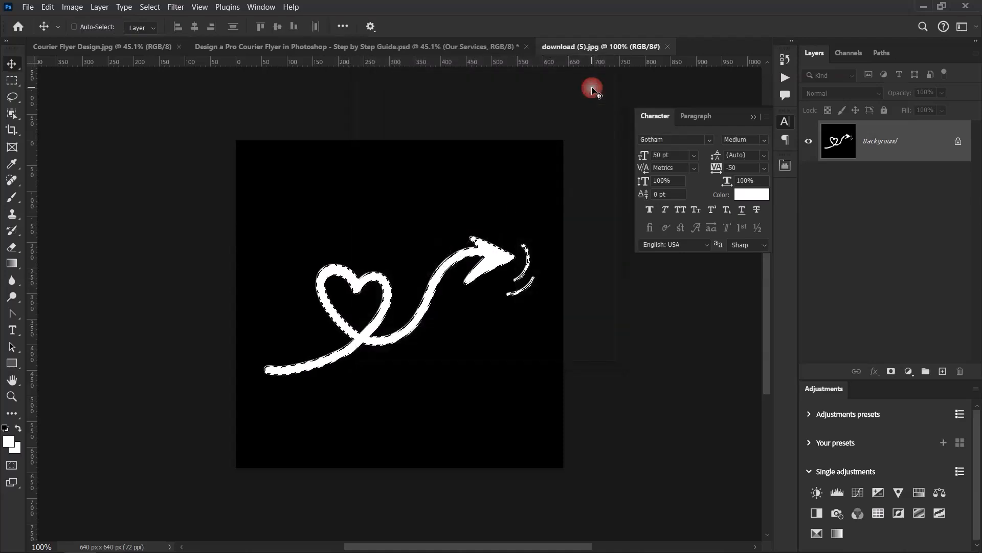
- Mask out the black background around the arrow and convert the masked layer to a smart object
click(891, 371)
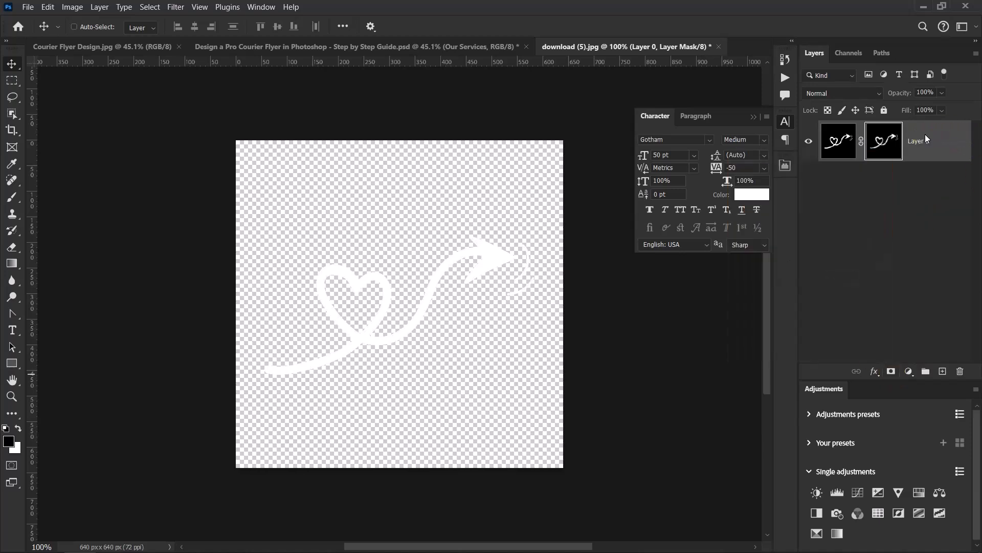
right_click(925, 134)
click(914, 344)
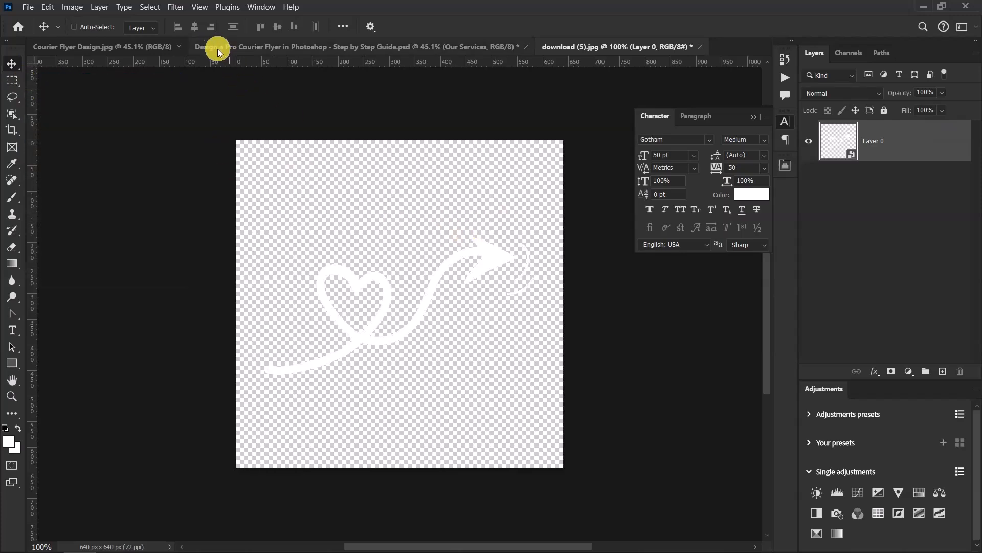
- Bring the white heart-loop arrow into the flyer document and place it between the services panel and the boxes
click(253, 45)
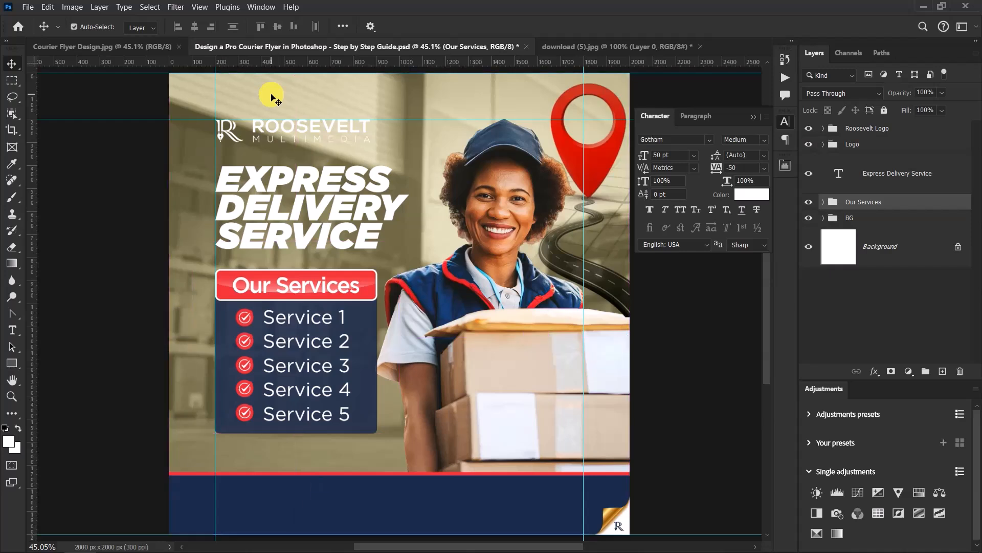
drag(272, 97, 264, 95)
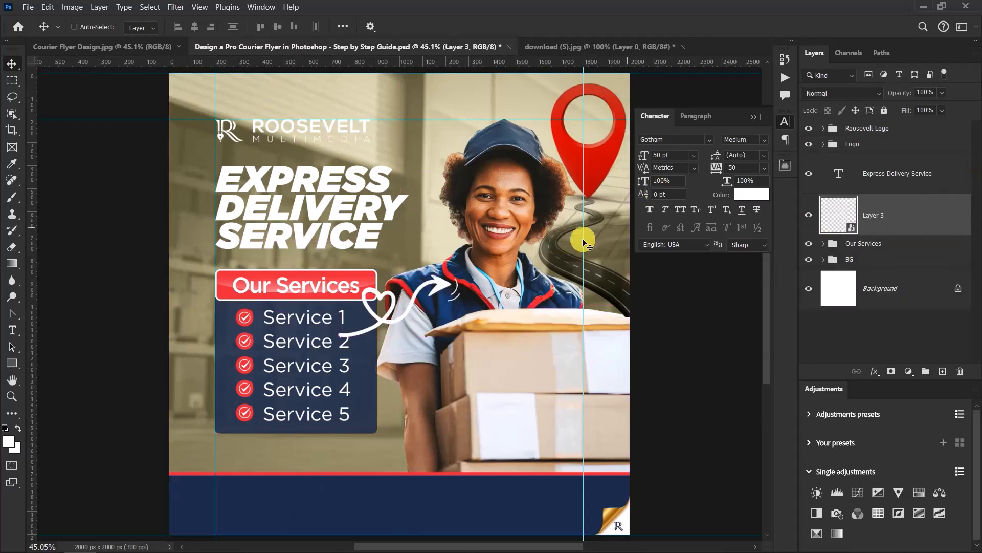
drag(443, 290, 467, 373)
- Scale the arrow to about 18%, rotate it to about 68°, and position it leading from the services panel's lower corner to the footer
key(ctrl+t)
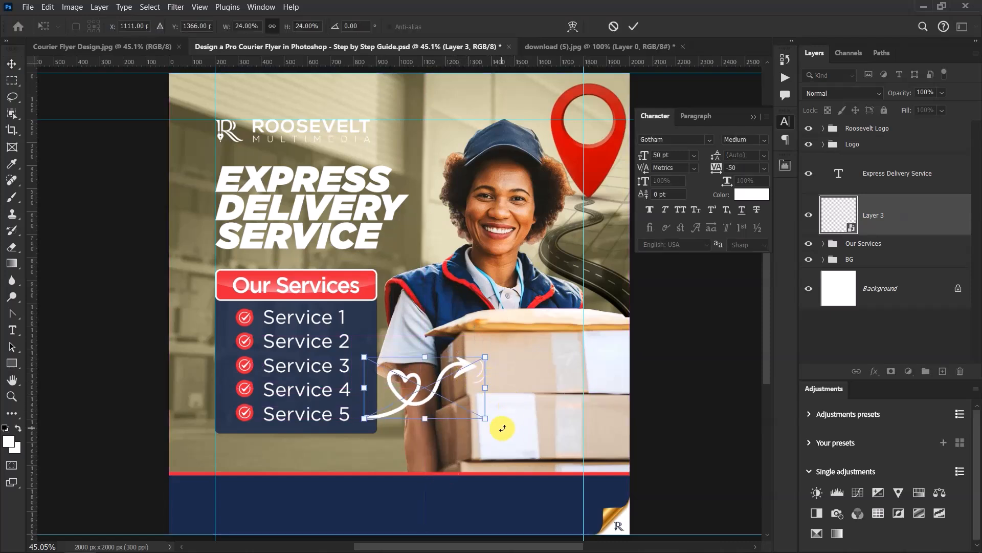
click(497, 425)
drag(495, 425, 410, 473)
drag(433, 388, 418, 447)
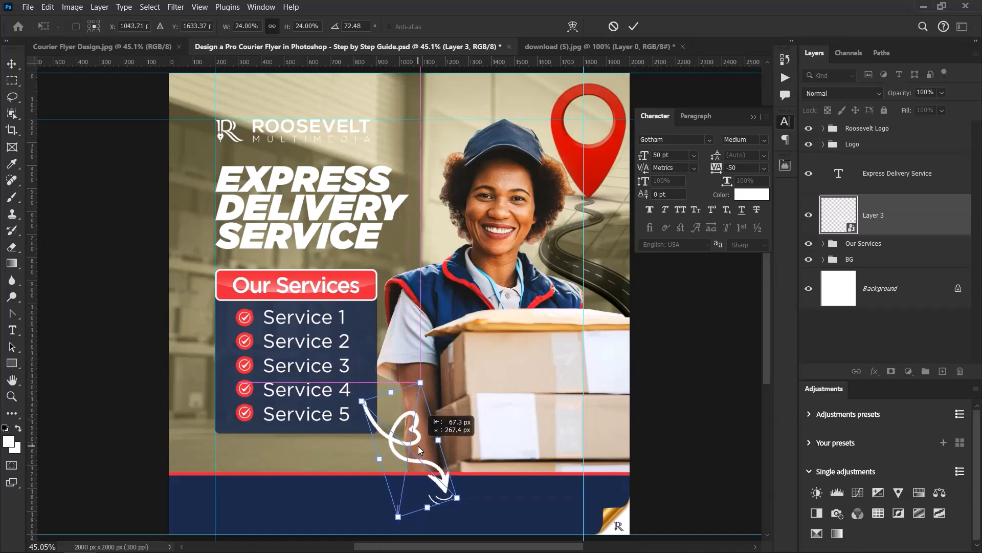
drag(457, 497, 448, 486)
drag(409, 439, 409, 452)
drag(446, 496, 406, 502)
click(426, 511)
click(518, 493)
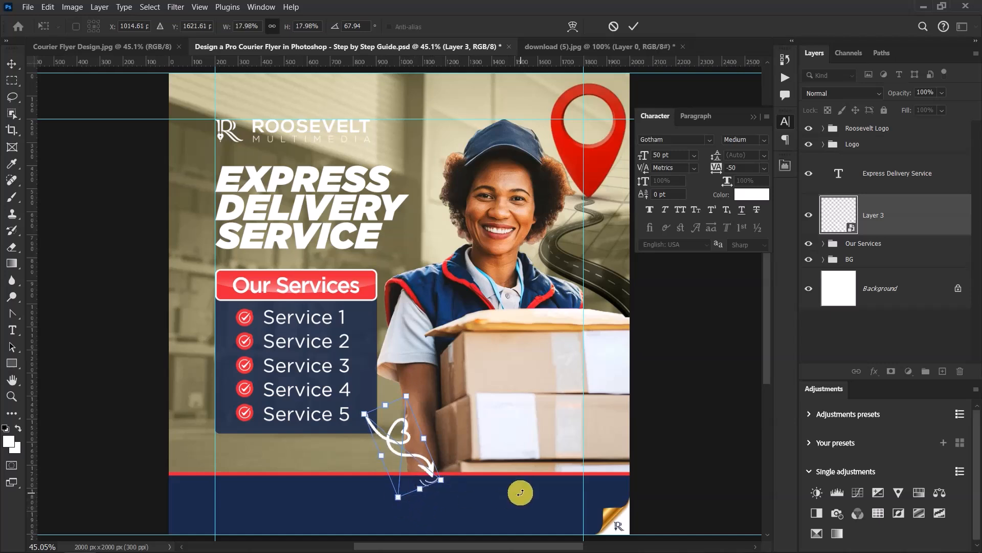
click(633, 35)
- Enlarge the arrow to about 19%, adjust its rotation to about 64.6°, and nudge it slightly down and right
scroll(430, 405, down, 3)
scroll(444, 432, up, 3)
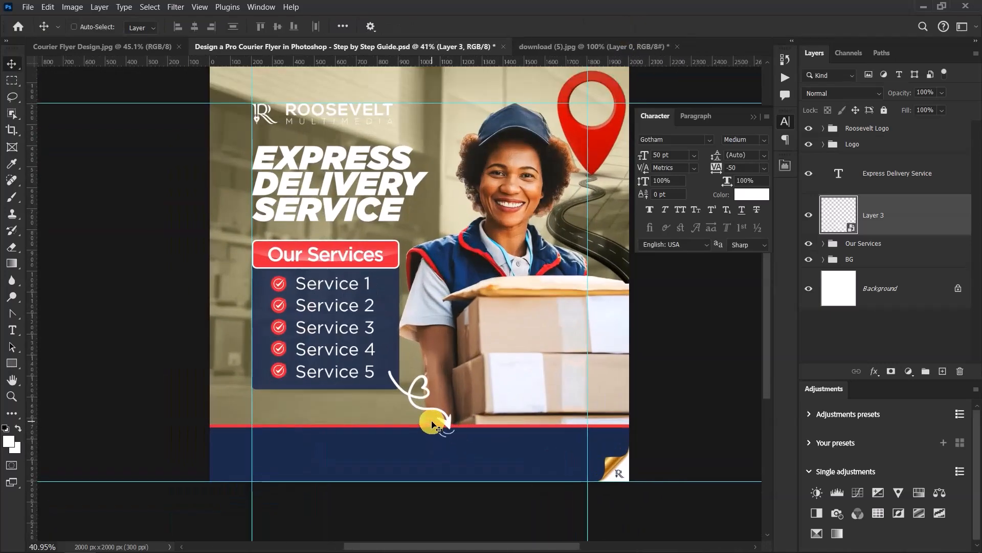
scroll(434, 425, up, 2)
key(ctrl+t)
drag(399, 346, 396, 344)
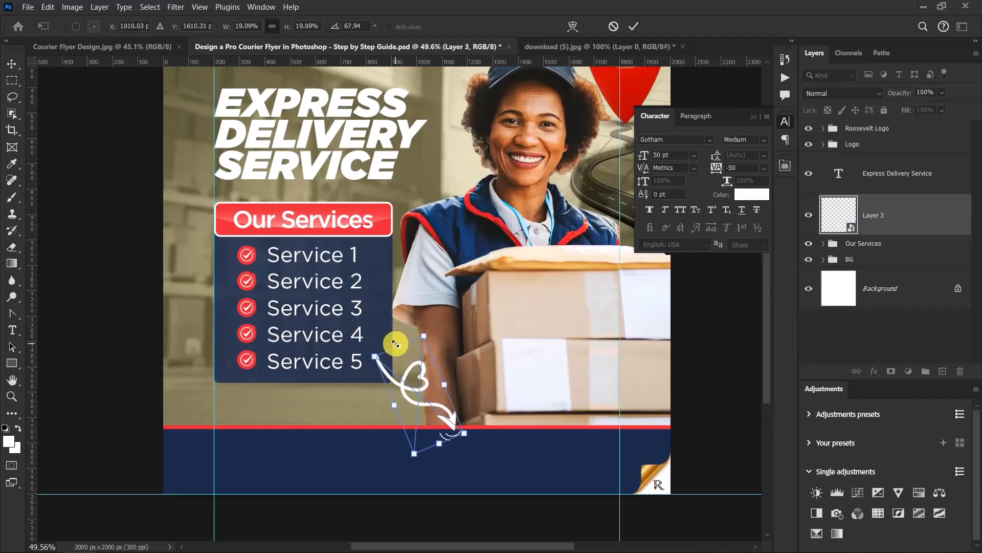
key(Down)
key(Down)
key(Down)
key(Down)
key(Down)
key(Down)
drag(481, 454, 482, 452)
key(Right)
key(Down)
key(Right)
key(Down)
key(Right)
key(Down)
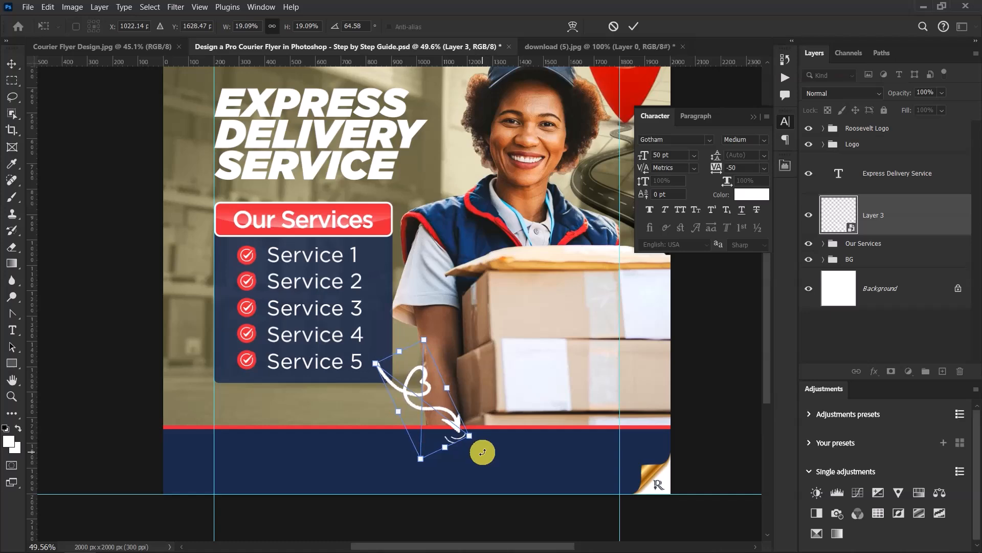
click(634, 26)
- Toggle the arrow's visibility to check its effect on the flyer, and rename its layer as Arrow
scroll(620, 318, down, 5)
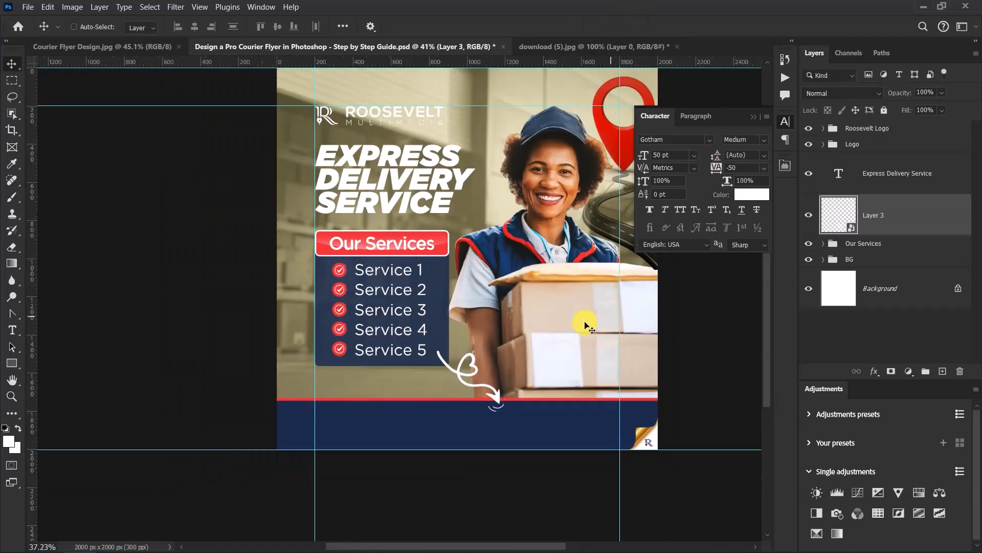
scroll(597, 336, up, 3)
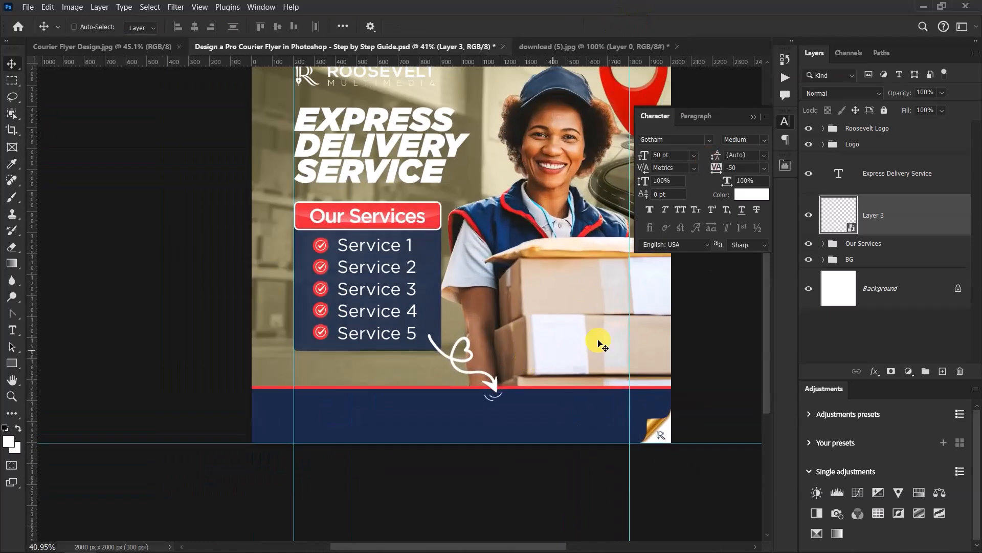
click(808, 215)
click(809, 215)
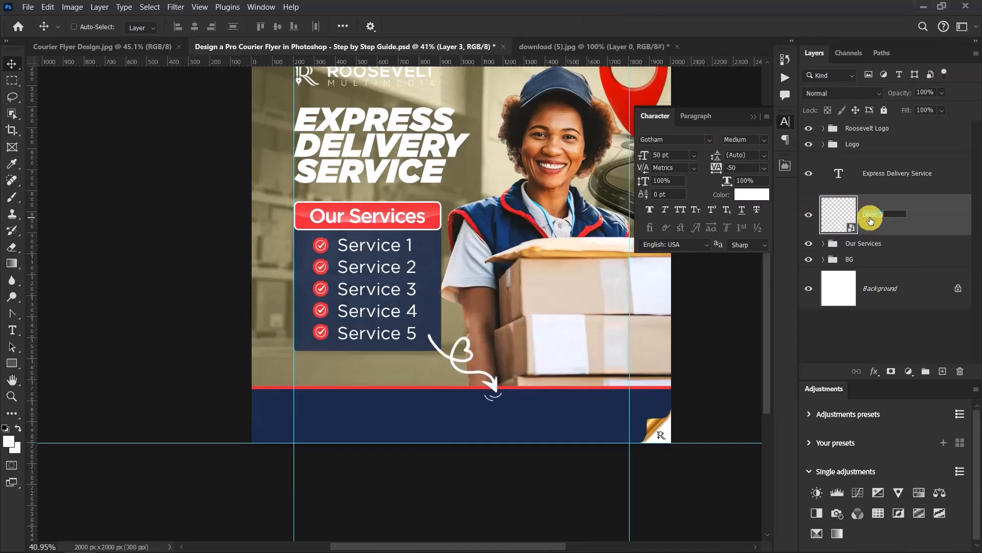
click(870, 218)
text(Arrow)
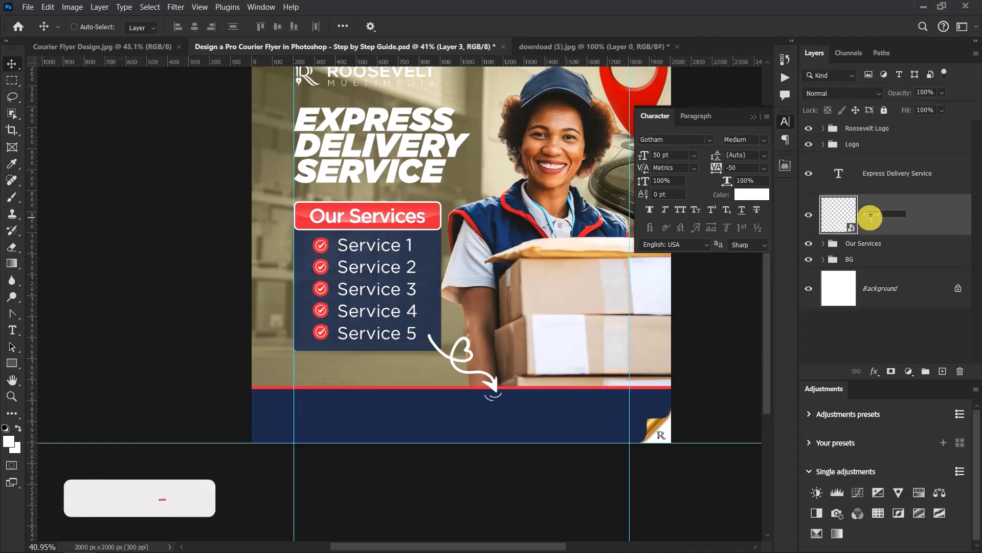
key(Return)
- Add the text "SocialMediaHandles" on the navy footer, as a new layer directly above the BG group
scroll(361, 305, down, 1)
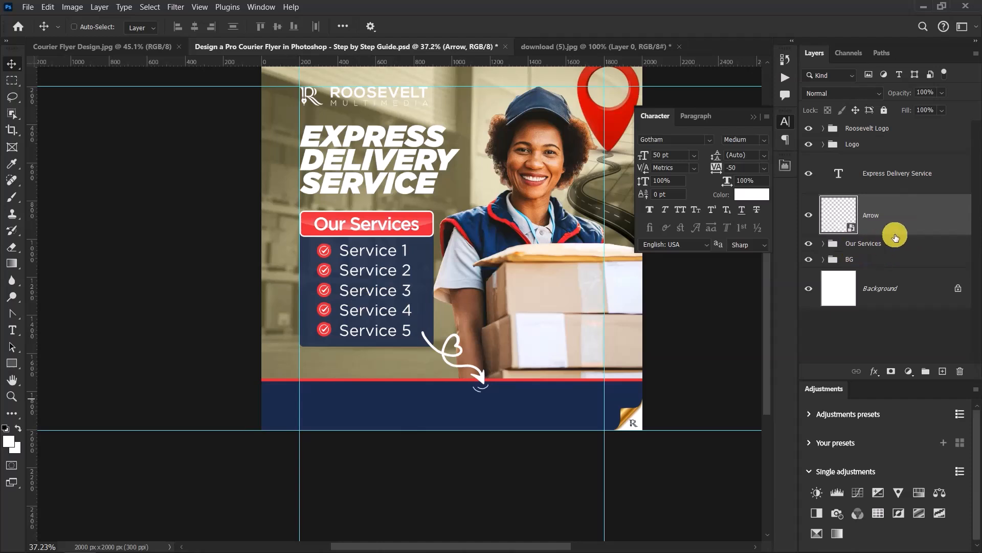
click(875, 259)
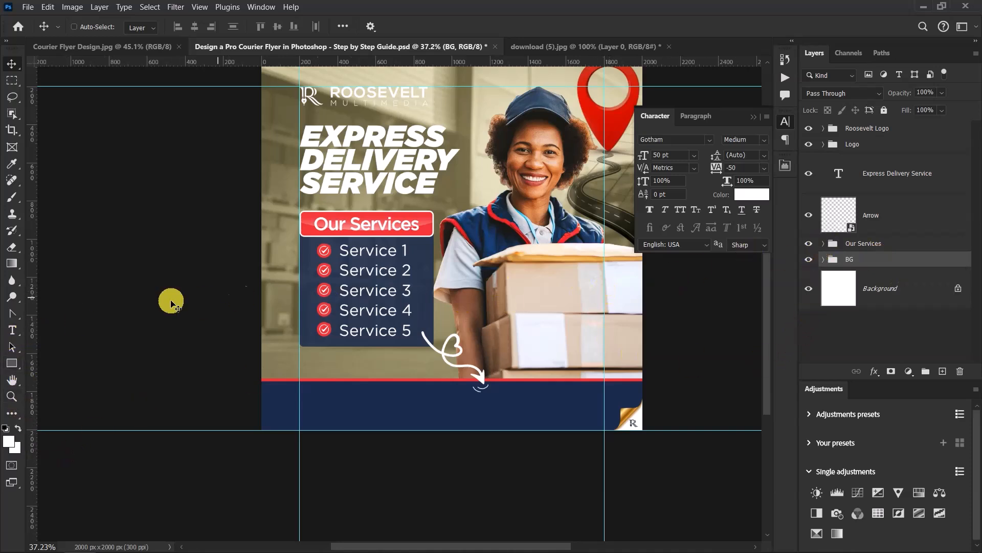
click(12, 330)
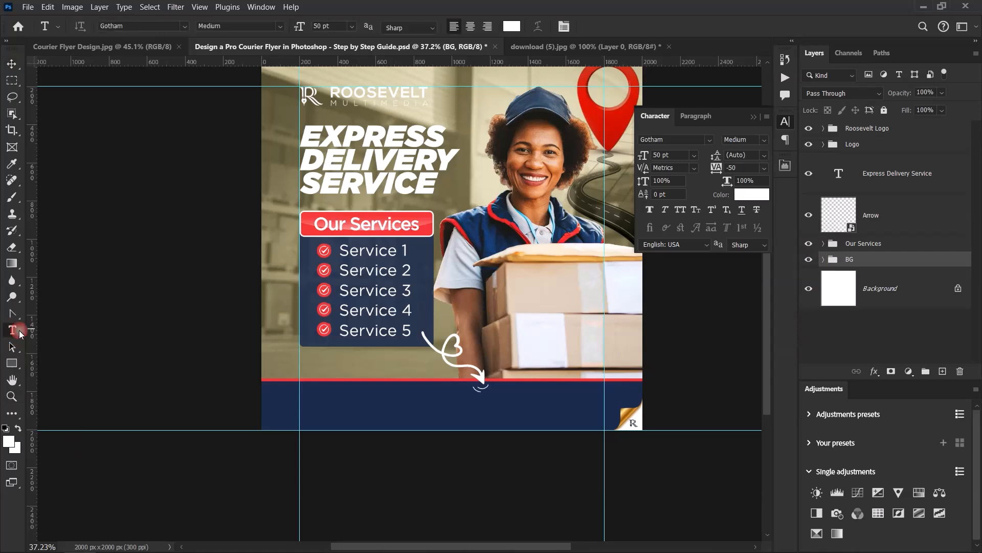
click(333, 401)
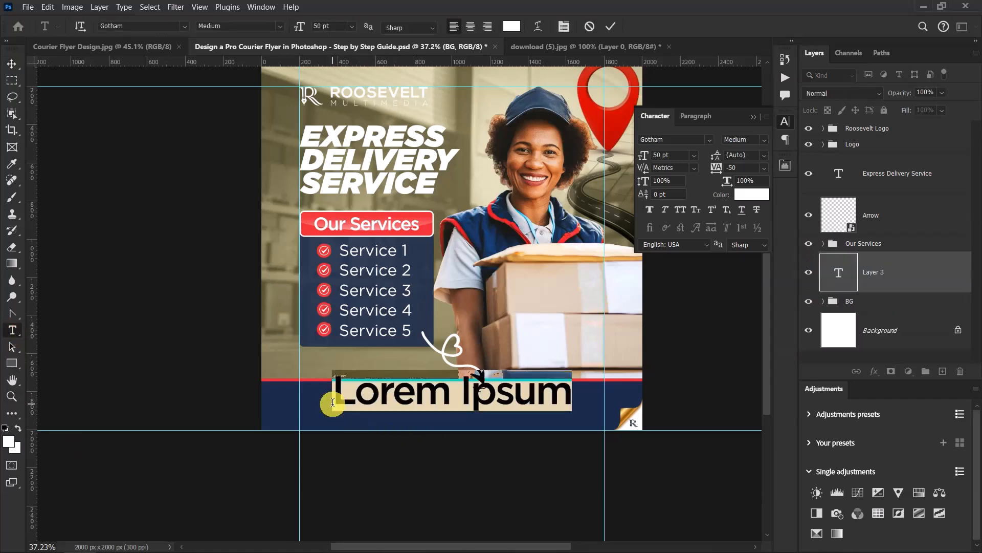
text(SocialMe)
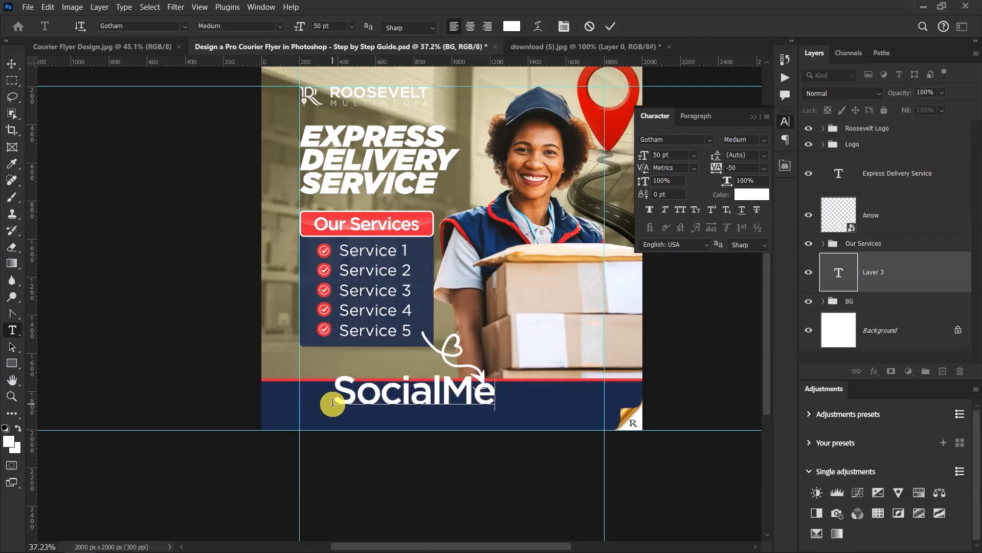
text(diaHand)
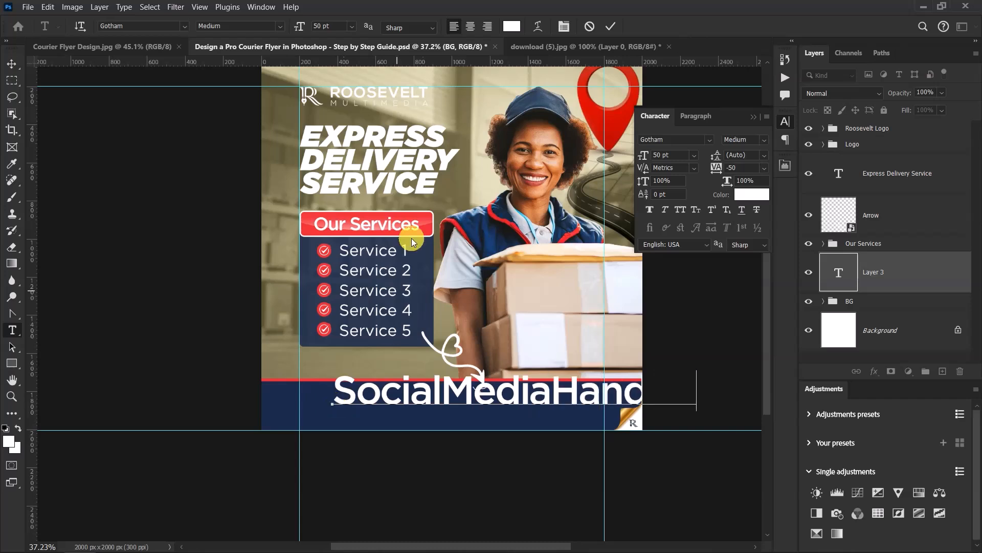
click(611, 26)
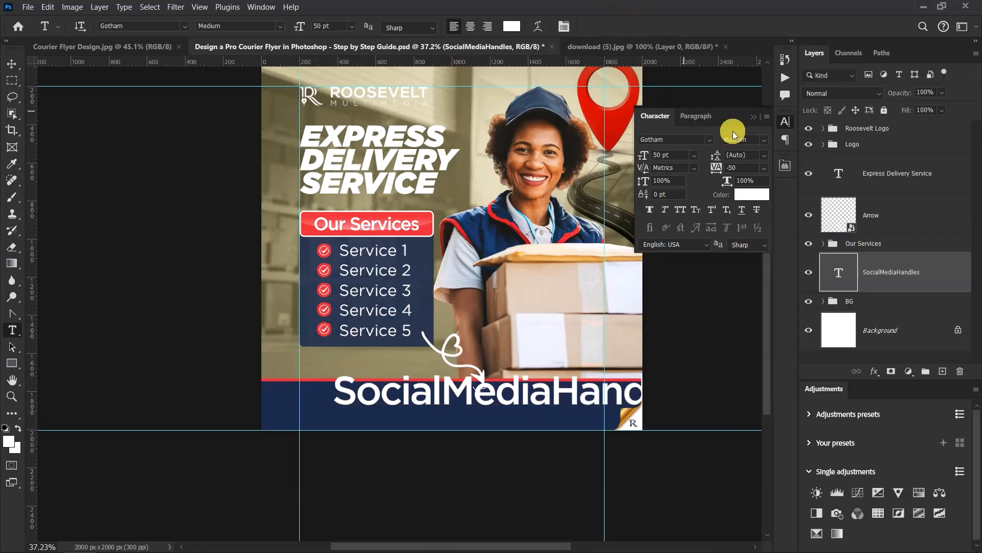
- Set the SocialMediaHandles text to Gotham Book at 12 pt and move it to the footer's vertical middle
click(766, 139)
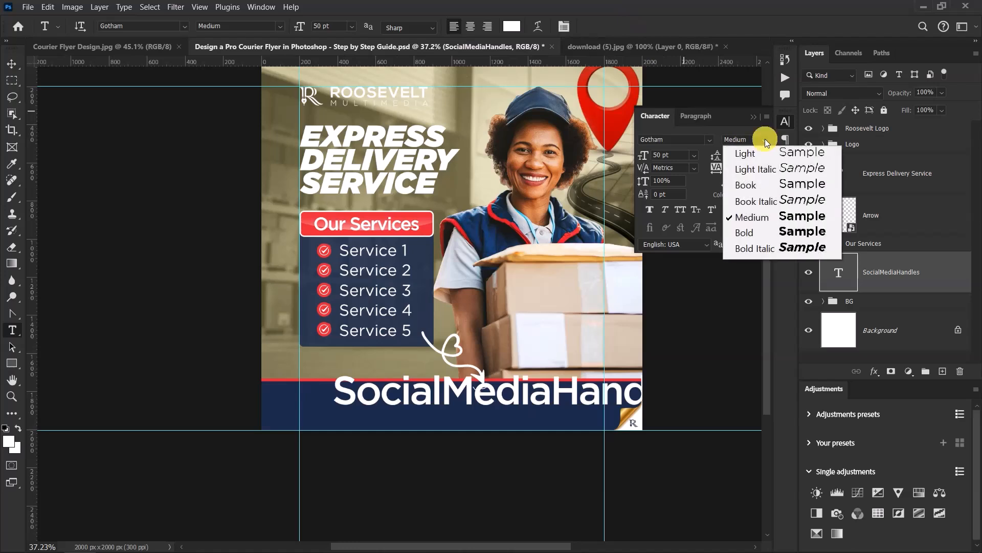
click(744, 185)
click(664, 153)
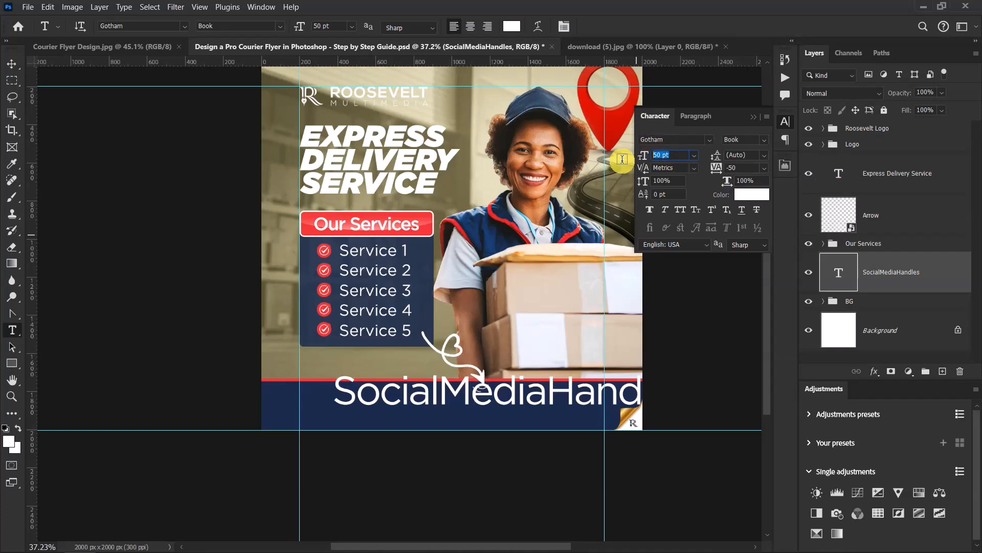
text(12)
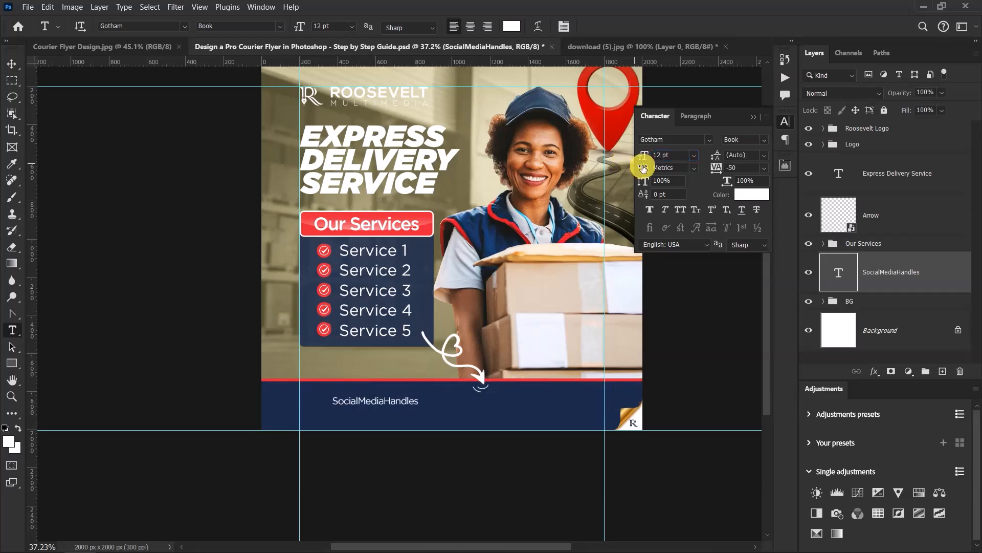
scroll(384, 399, up, 3)
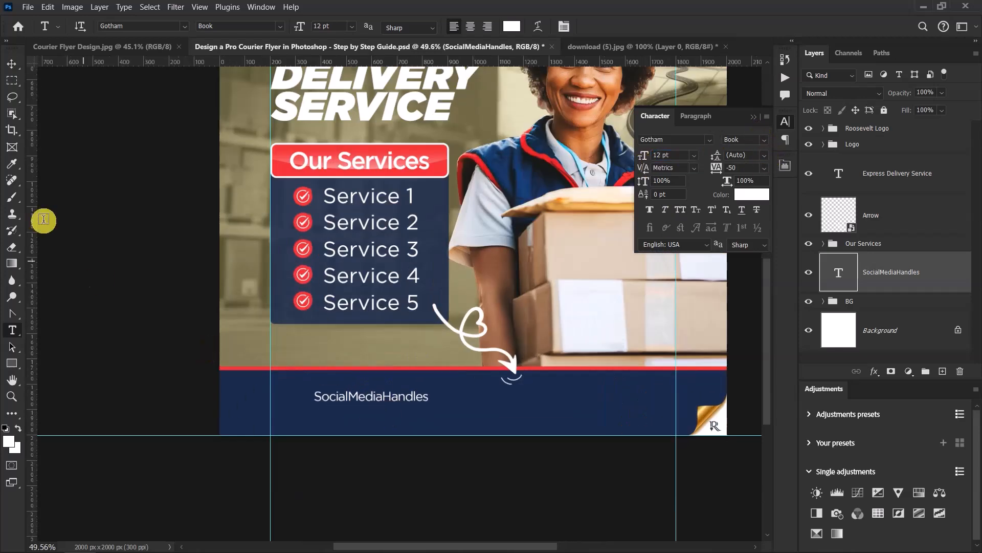
click(11, 64)
drag(353, 395, 366, 400)
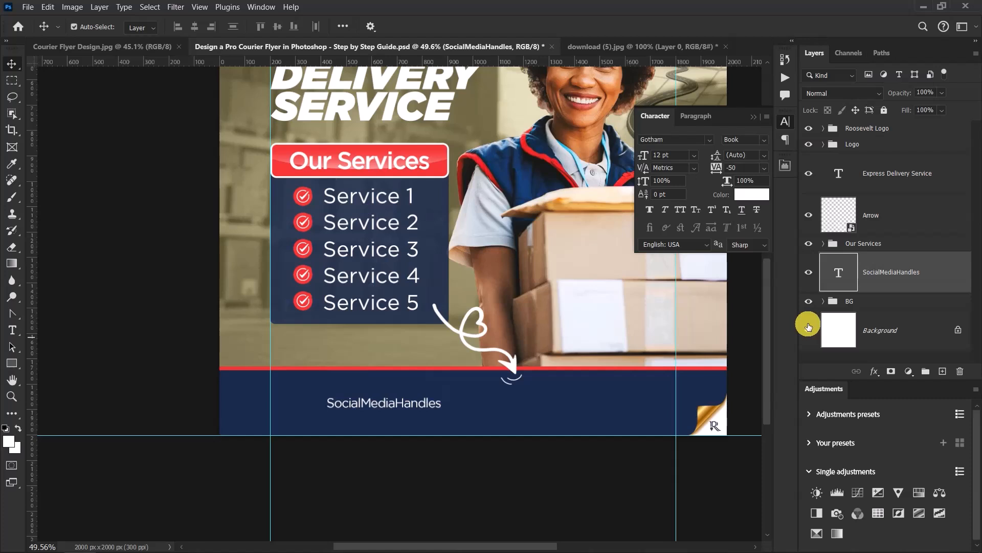
- Duplicate the SocialMediaHandles text, set the copy to 20 pt, and place it against the footer's right margin guide
key(ctrl+j)
drag(466, 391, 573, 407)
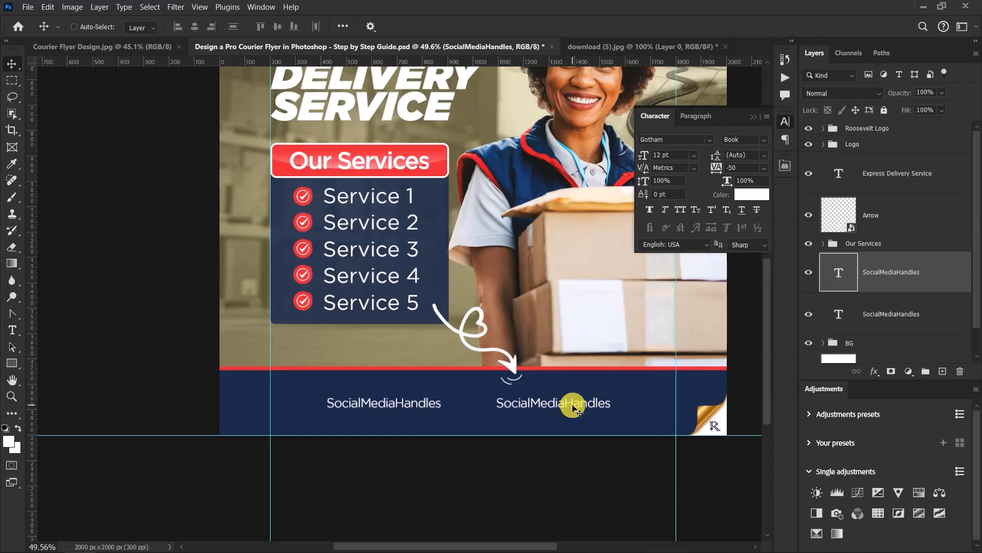
click(676, 152)
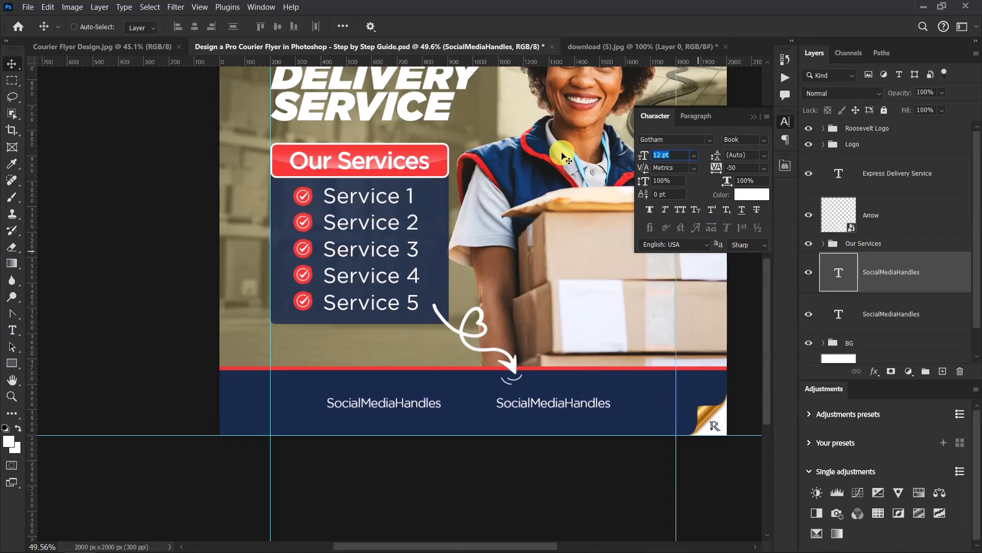
text(20)
key(Return)
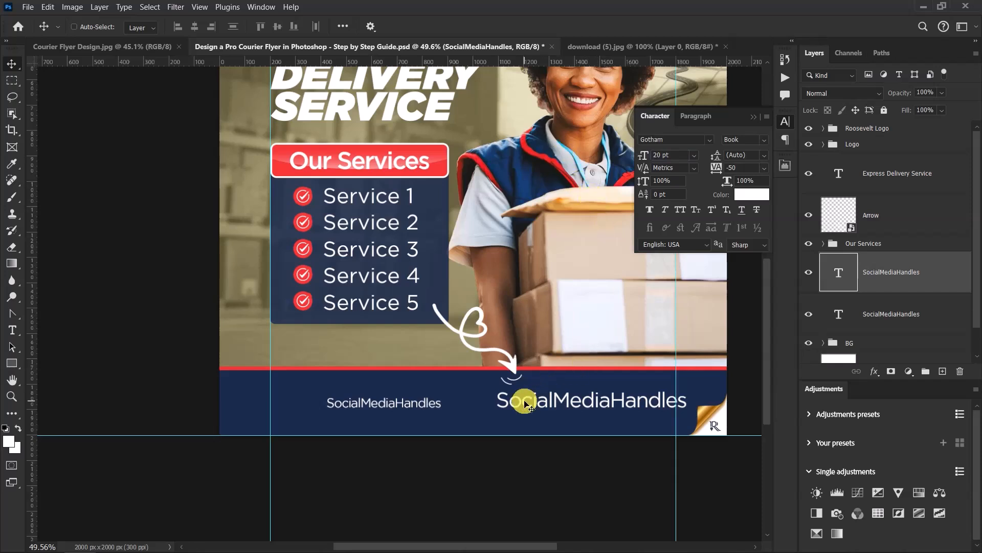
drag(526, 403, 520, 406)
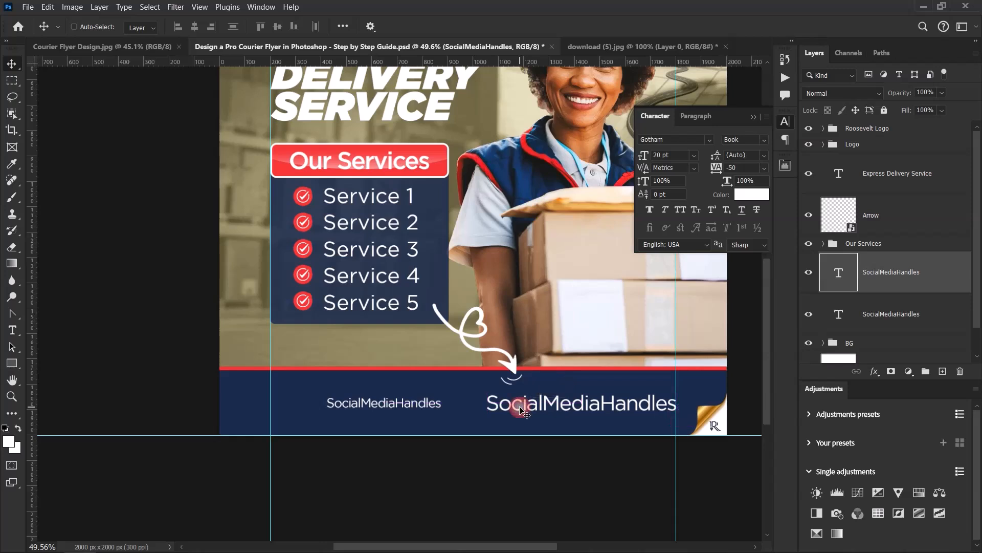
- Replace the duplicated text with the contact phone number and align its end to the right margin guide
double_click(519, 407)
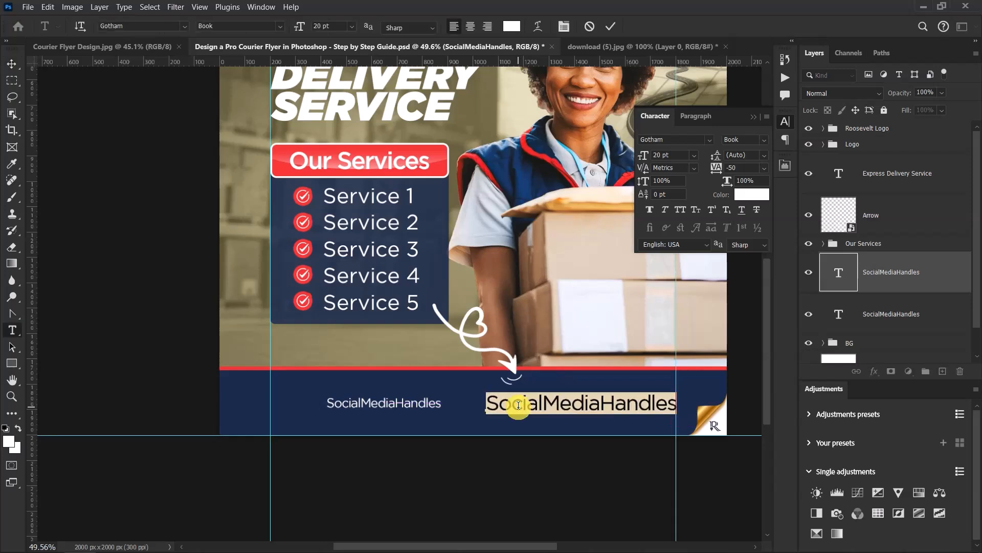
key(BackSpace)
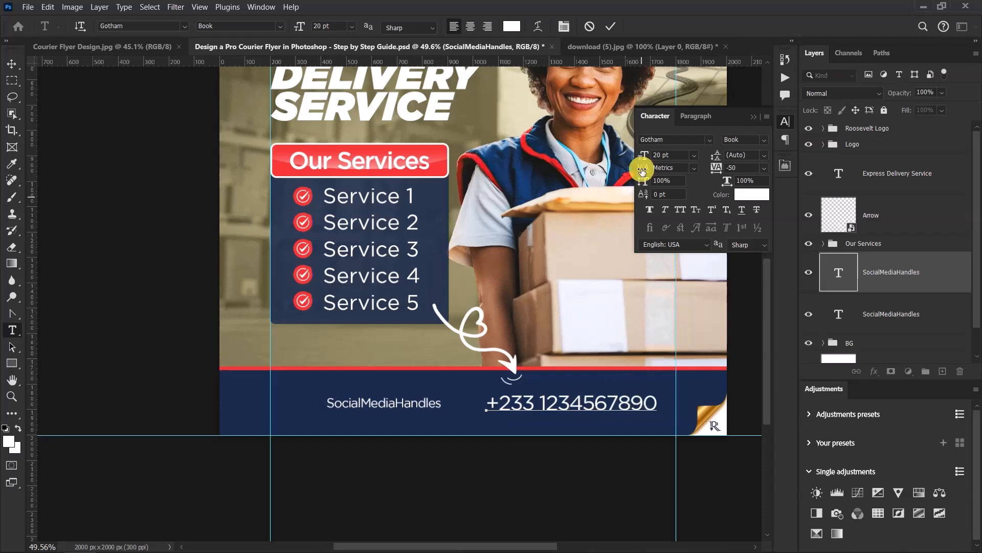
click(611, 26)
key(v)
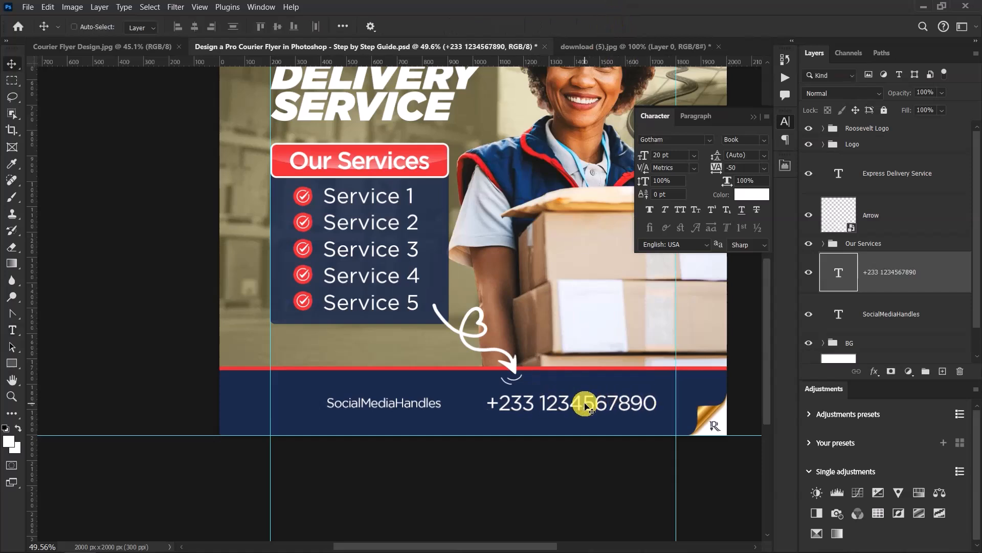
drag(588, 407, 605, 407)
- Enlarge the phone number text to about 115%, keeping its right end on the margin guide
key(ctrl)
key(ctrl+t)
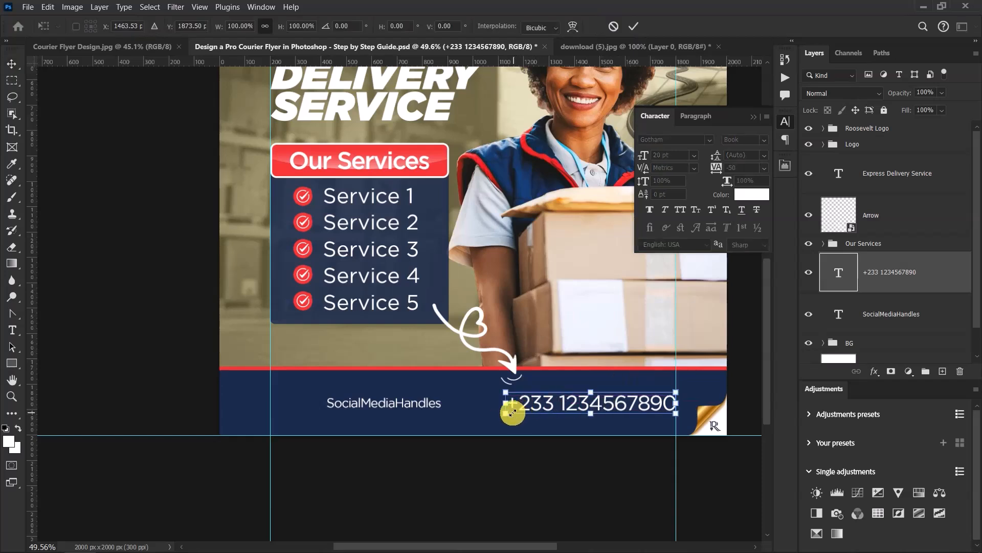
drag(506, 413, 479, 416)
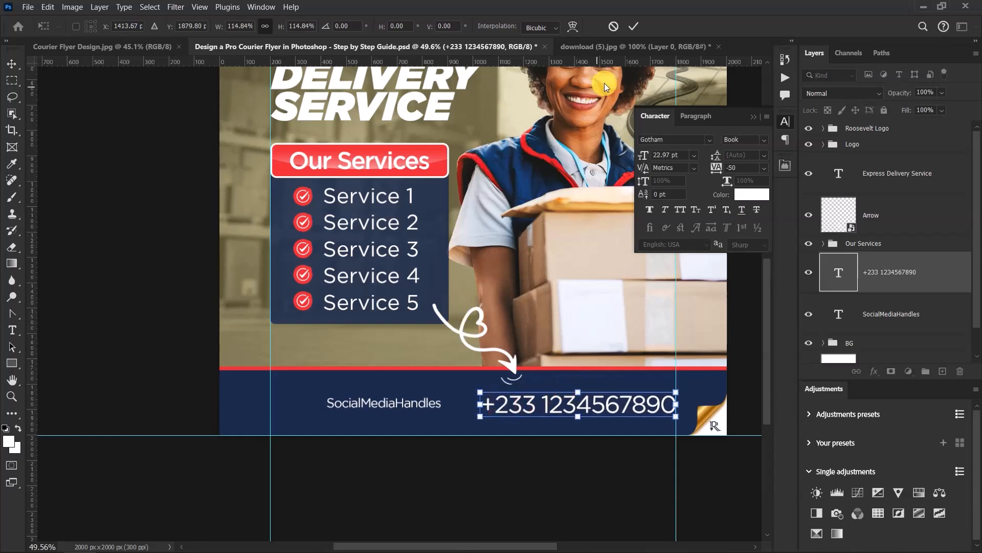
click(635, 26)
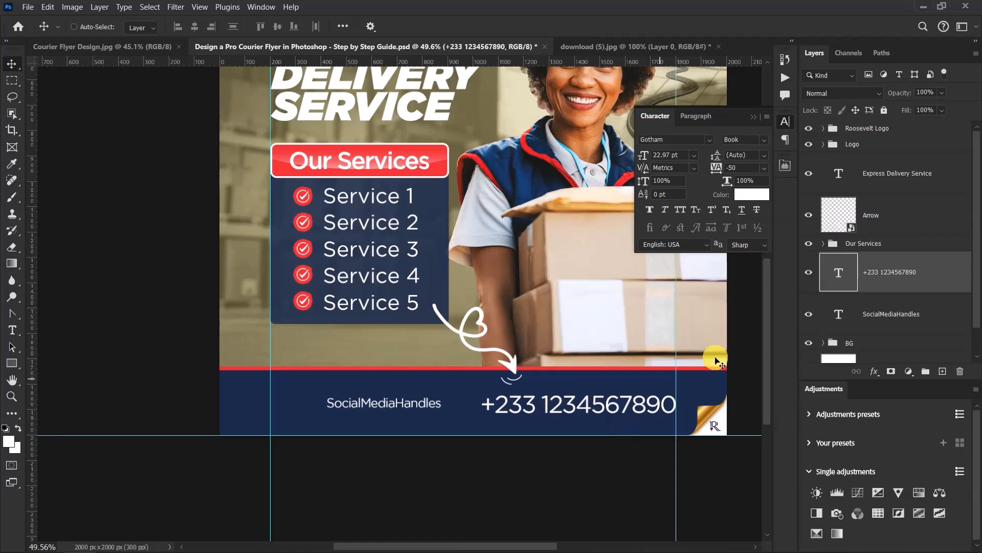
- Align the vertical centres of the phone number and SocialMediaHandles texts in the footer
shift+click(892, 313)
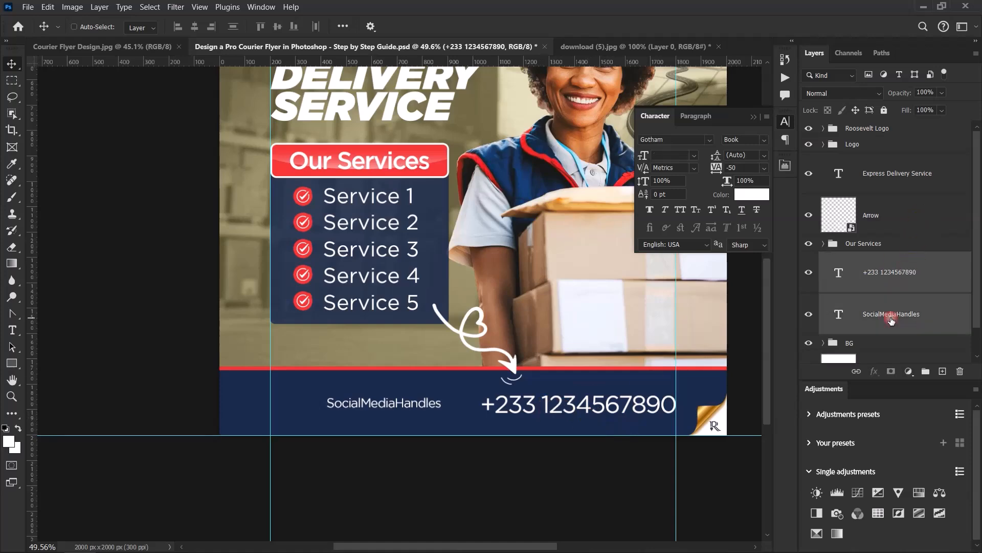
click(275, 28)
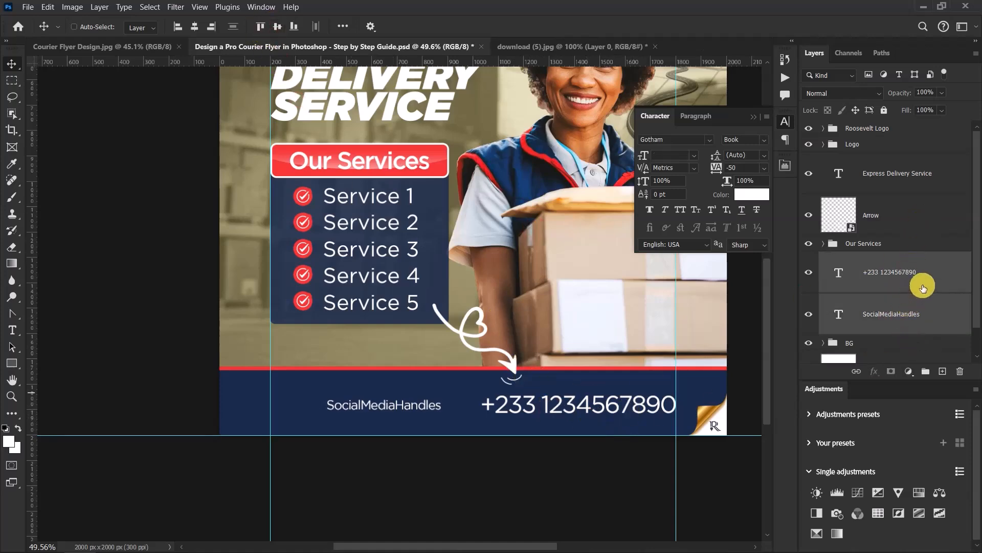
scroll(322, 369, down, 3)
scroll(327, 341, up, 2)
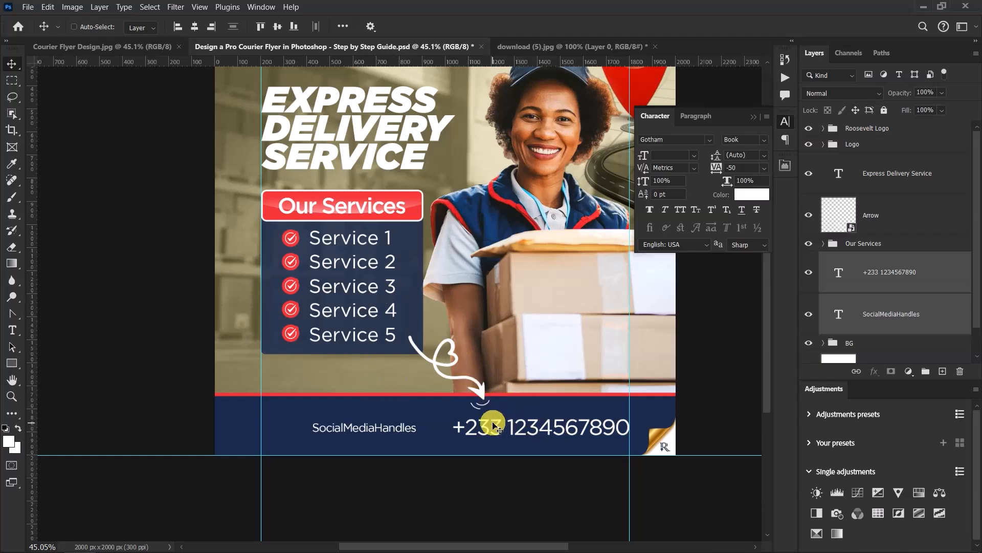
scroll(493, 424, up, 3)
scroll(493, 424, right, 2)
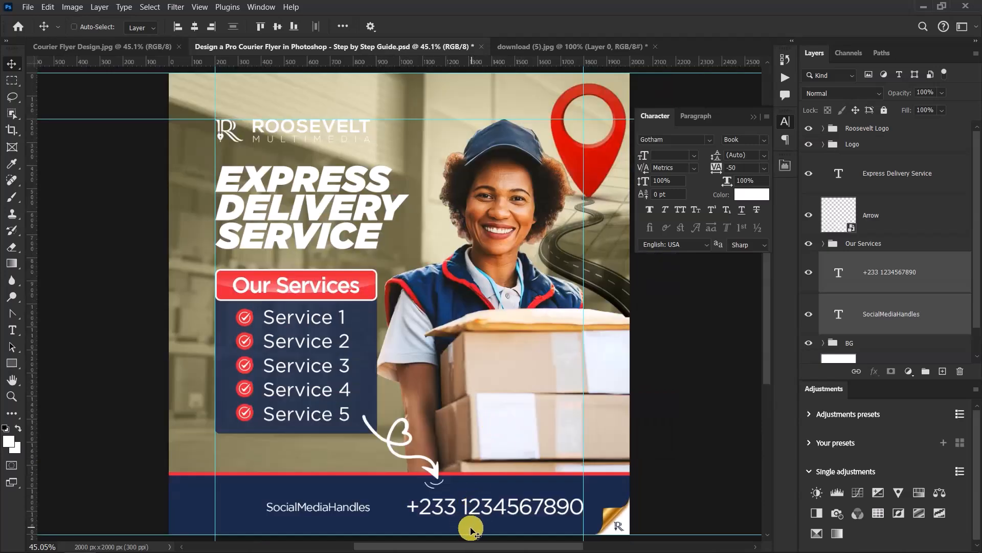
scroll(467, 526, up, 5)
scroll(519, 476, down, 5)
scroll(543, 378, left, 1)
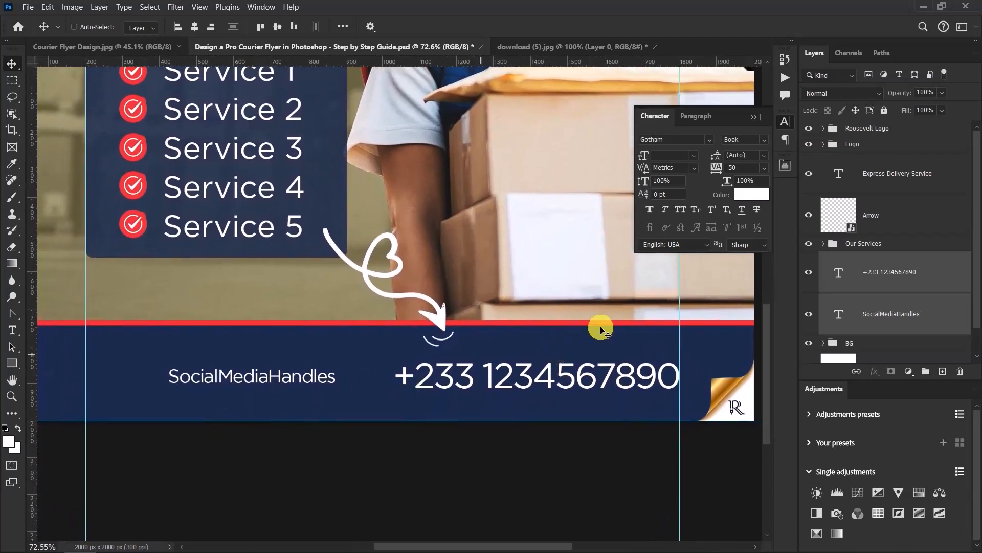
- Open black-social-media-icons-png-3.png from the project folder and close the download (5).jpg arrow document
click(931, 312)
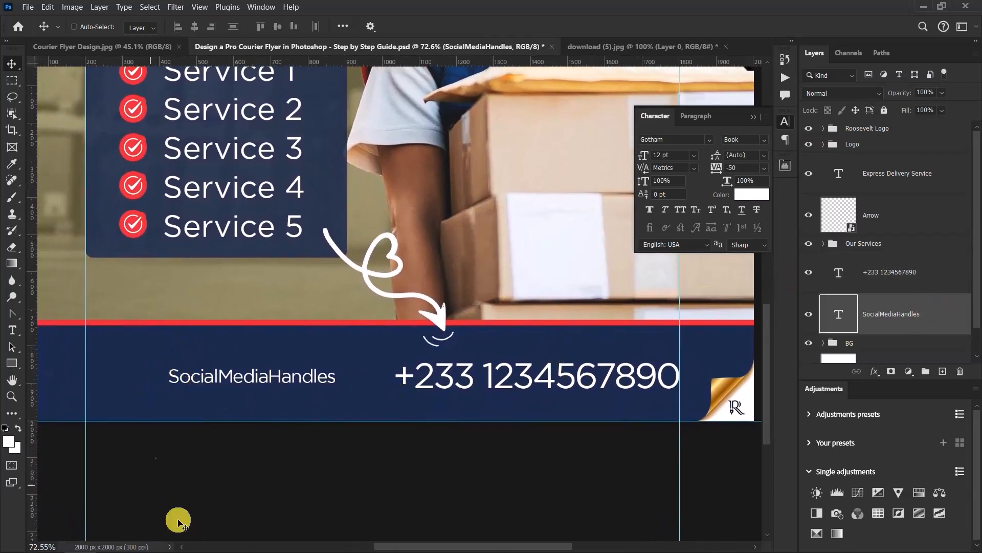
key(alt+Tab)
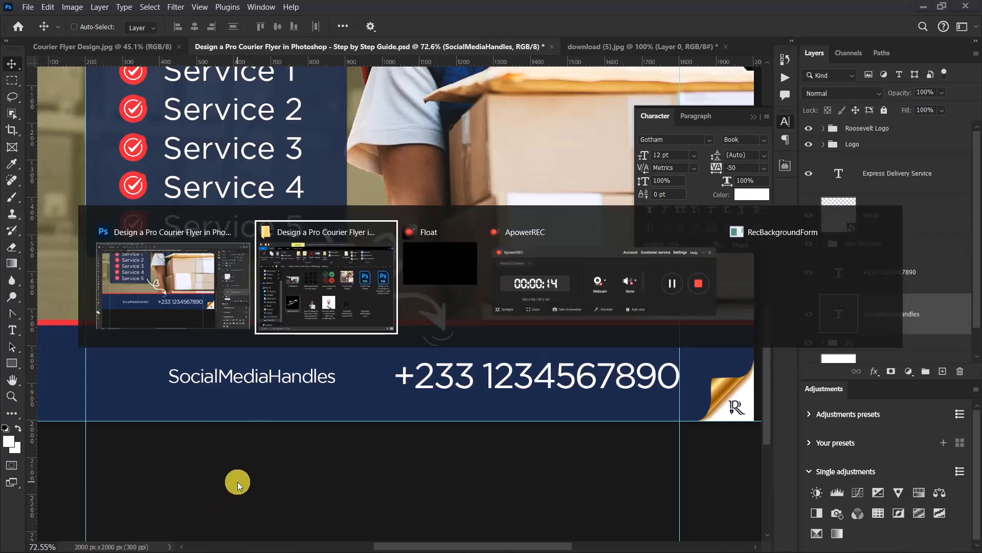
drag(332, 276, 457, 5)
click(465, 49)
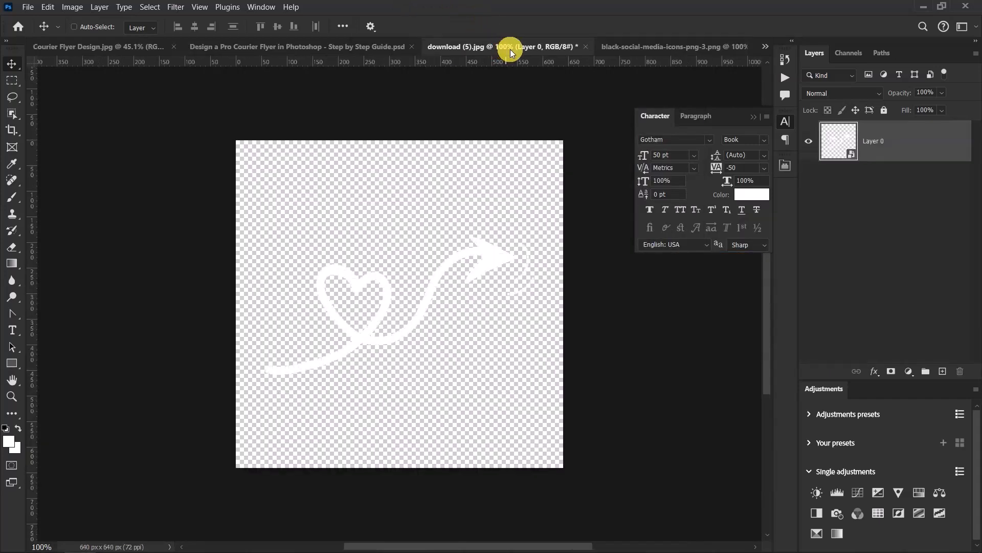
click(591, 47)
click(512, 222)
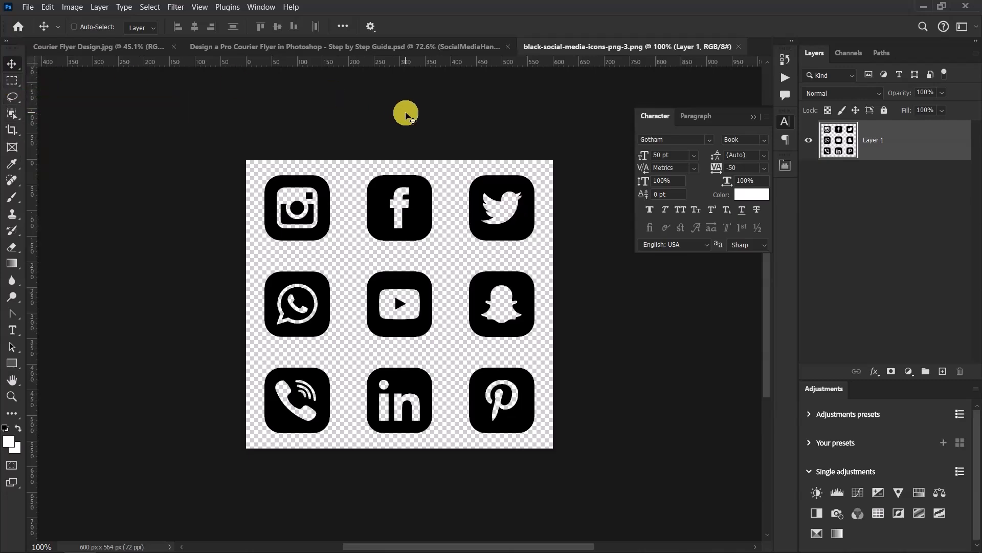
- Copy the Instagram, Facebook and Twitter icon row to a new layer using a rectangular selection and convert it to a smart object
click(11, 80)
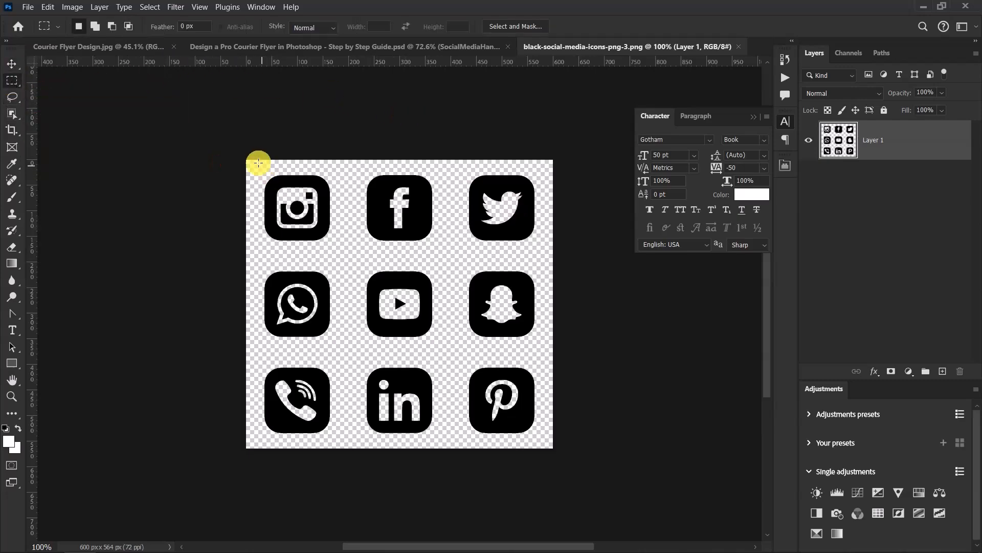
drag(254, 169, 546, 249)
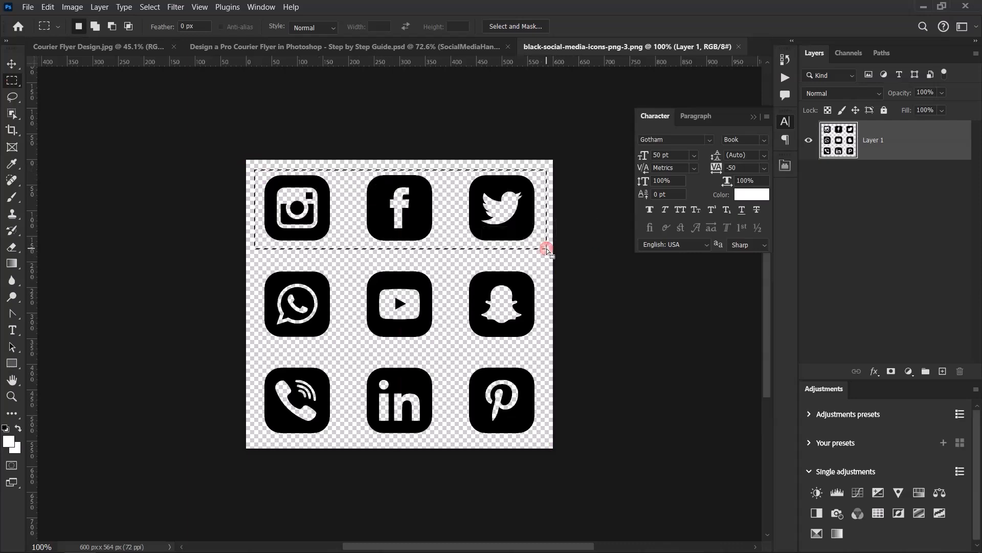
click(12, 66)
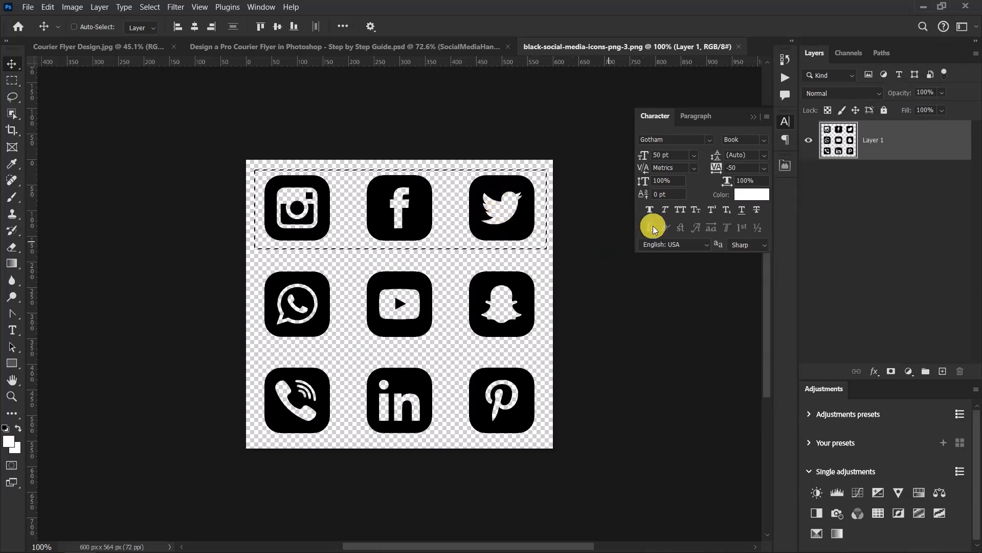
key(ctrl)
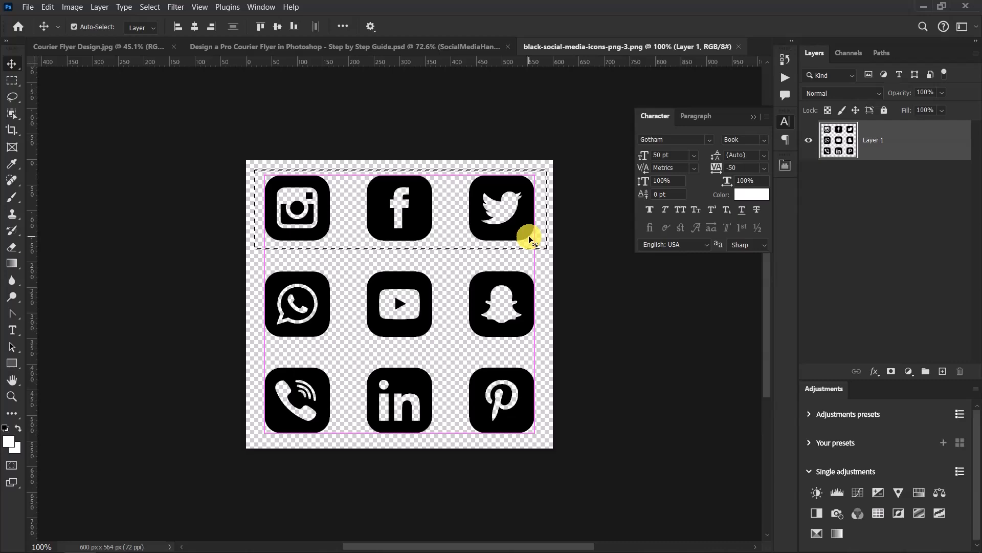
key(ctrl+j)
right_click(907, 145)
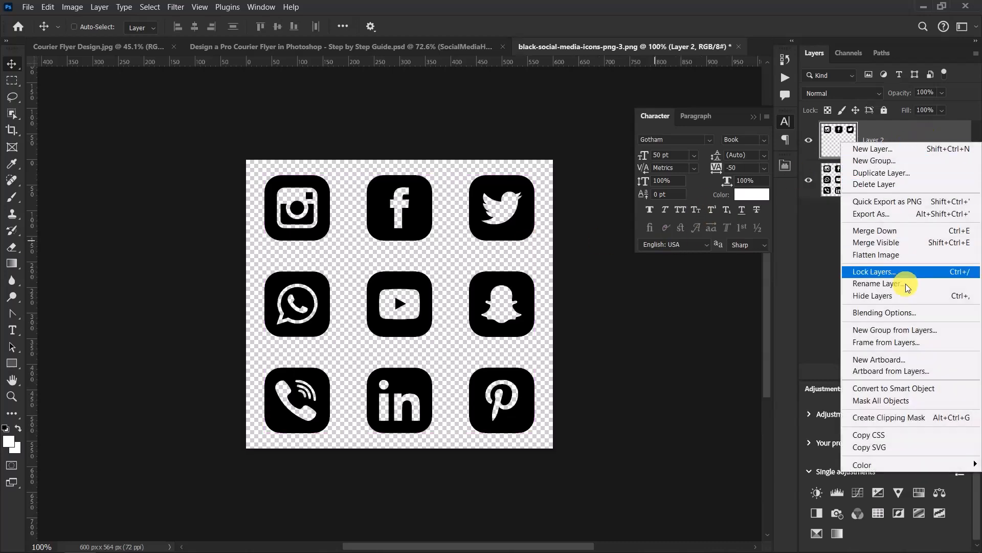
click(906, 389)
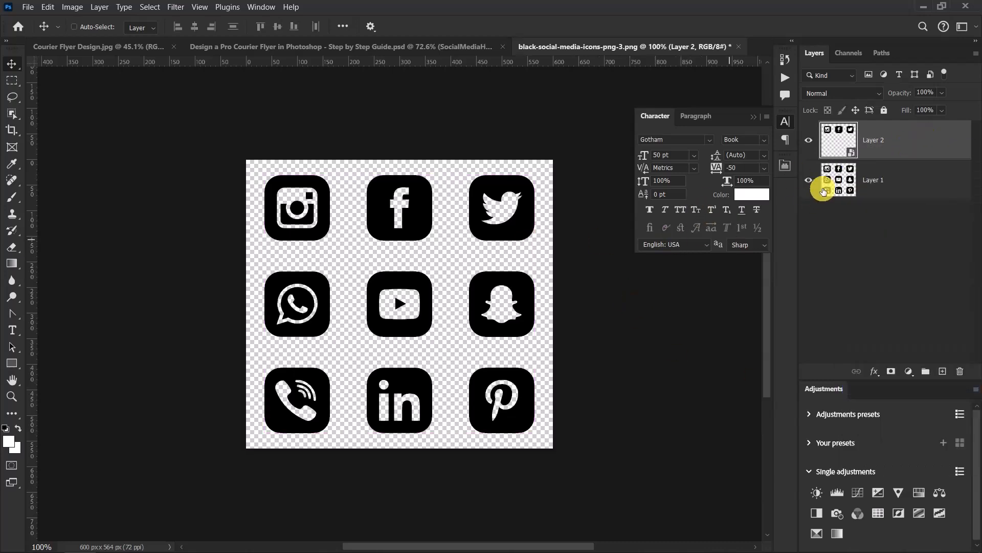
- Copy the three-icon smart object, close the icons file, and paste it into the courier flyer document
key(ctrl)
drag(115, 136, 511, 91)
click(738, 46)
click(511, 219)
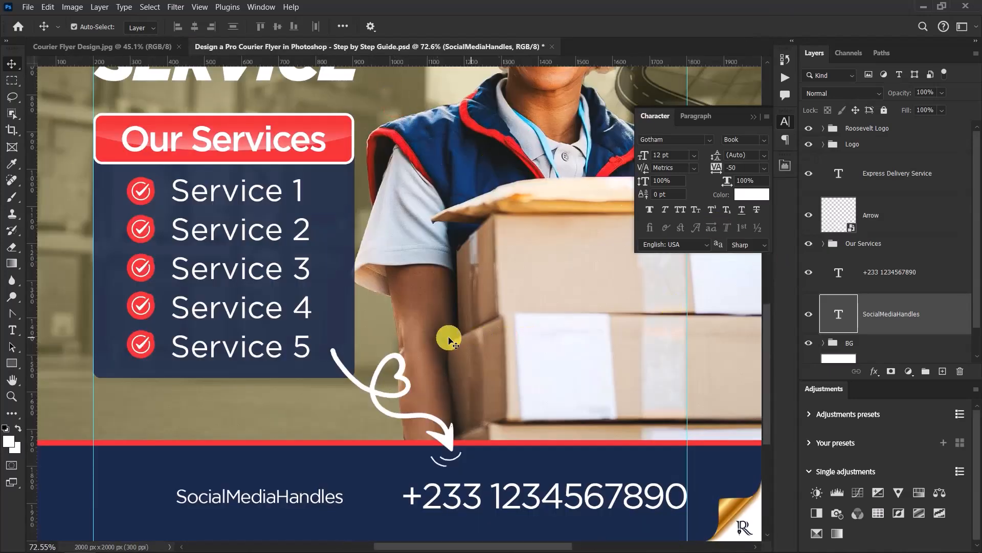
key(ctrl+v)
- Move the icon row to the footer's left margin guide and scale it down to fit before the SocialMediaHandles text
scroll(305, 335, down, 5)
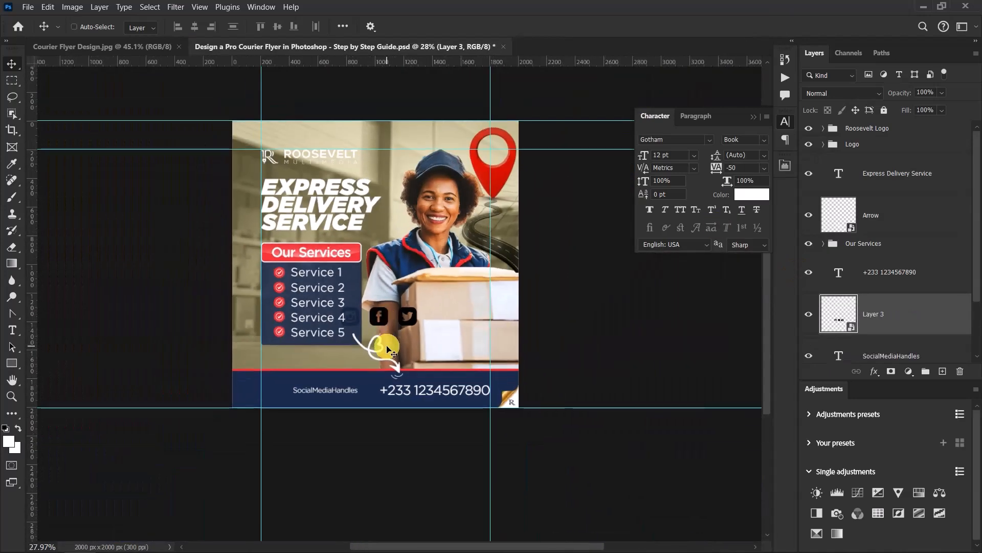
scroll(384, 317, up, 3)
drag(384, 299, 270, 414)
scroll(247, 421, up, 5)
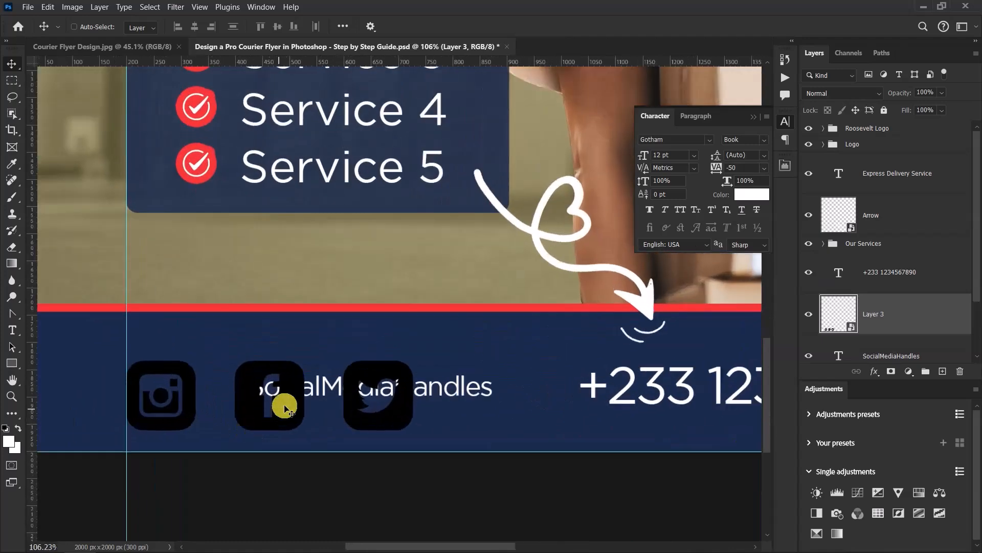
click(289, 398)
key(ctrl+t)
drag(412, 352, 222, 385)
click(633, 26)
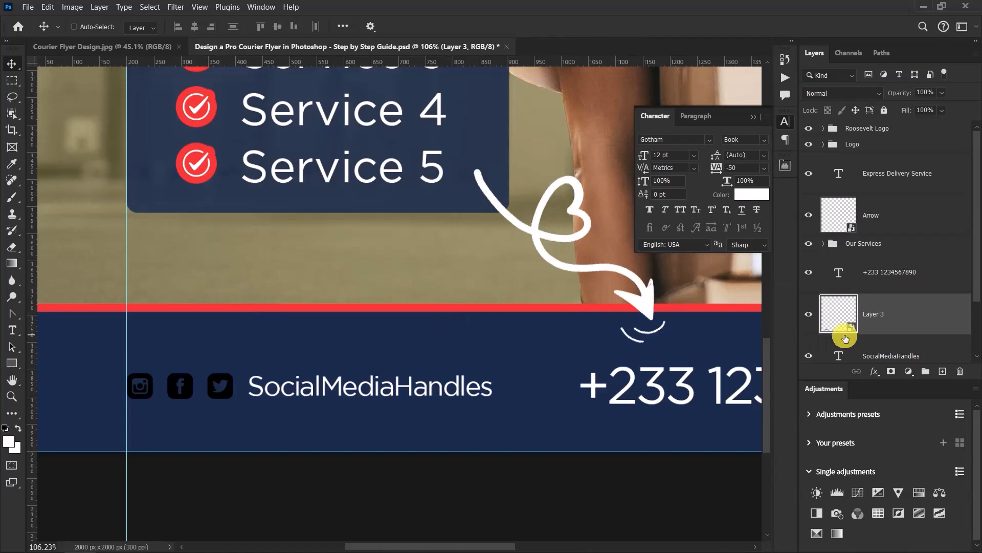
- Apply a Color Overlay to the social media icons using the red sampled from the footer's stripe, and collapse the layer's effects
click(876, 373)
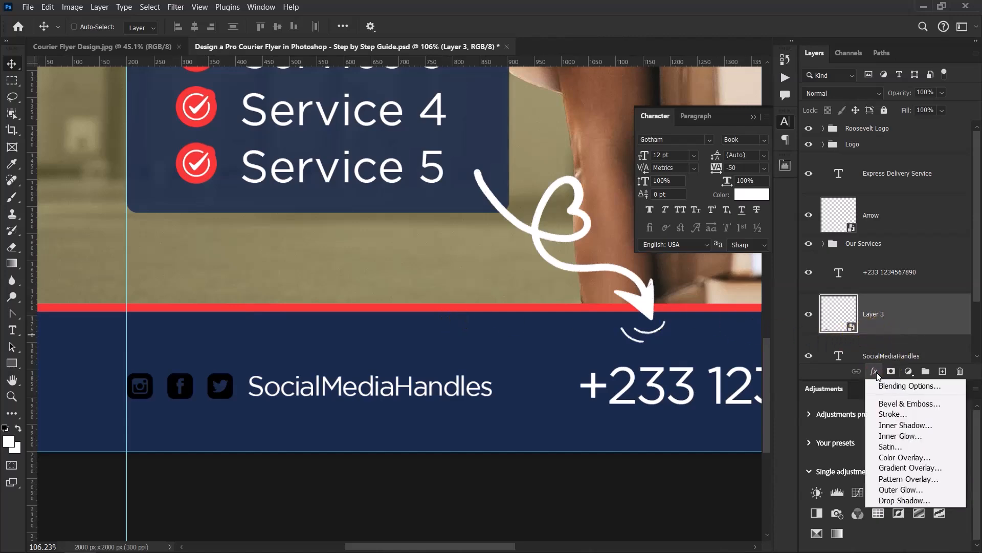
click(907, 457)
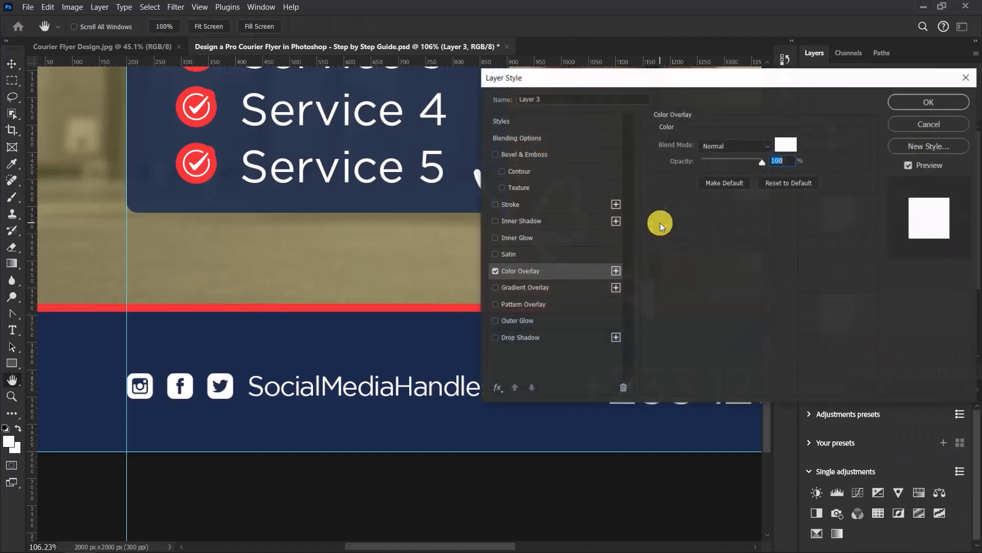
click(788, 148)
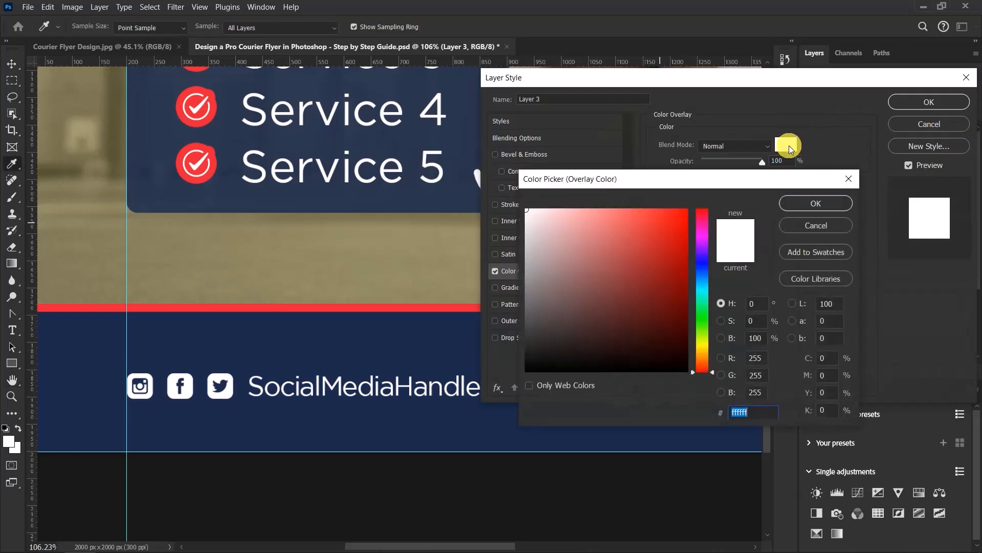
click(192, 305)
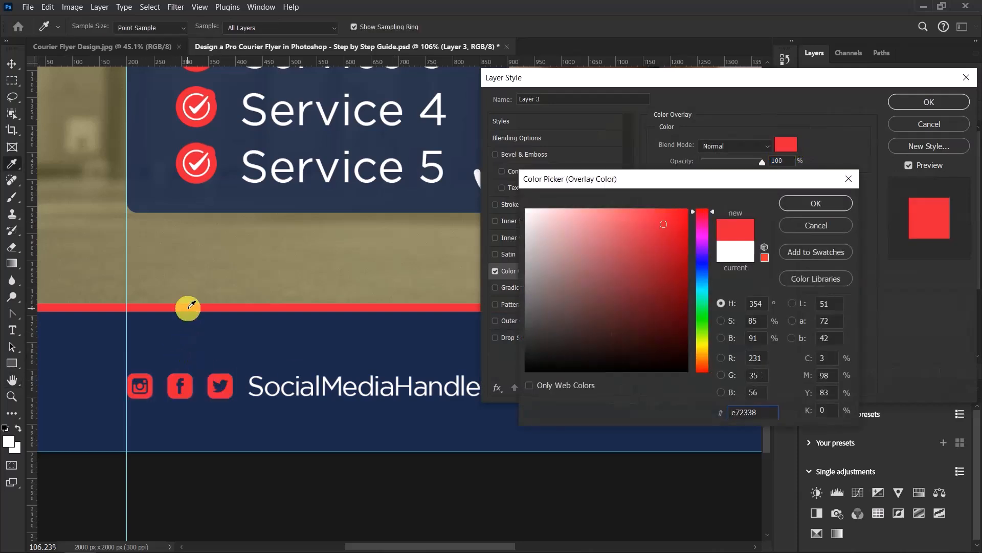
click(796, 204)
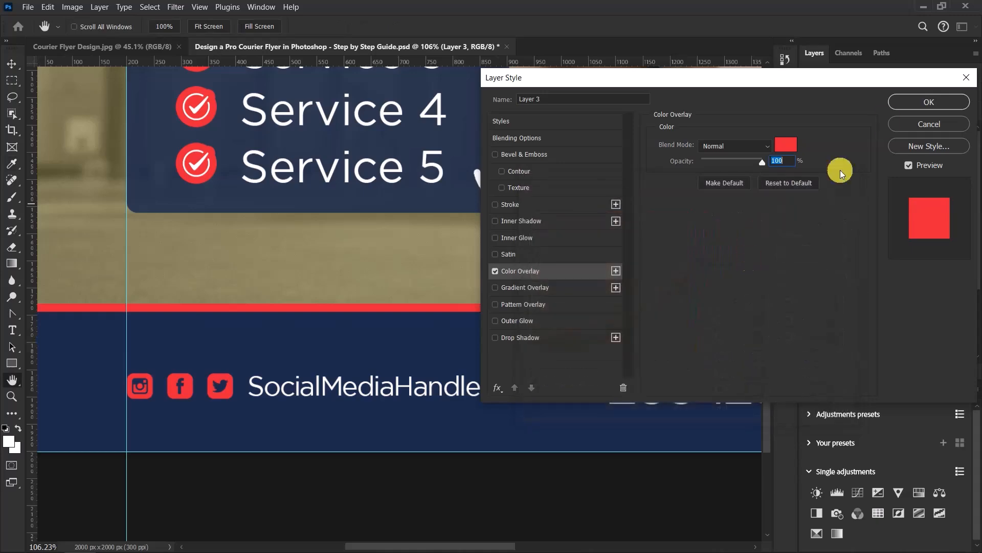
click(918, 100)
scroll(895, 293, down, 2)
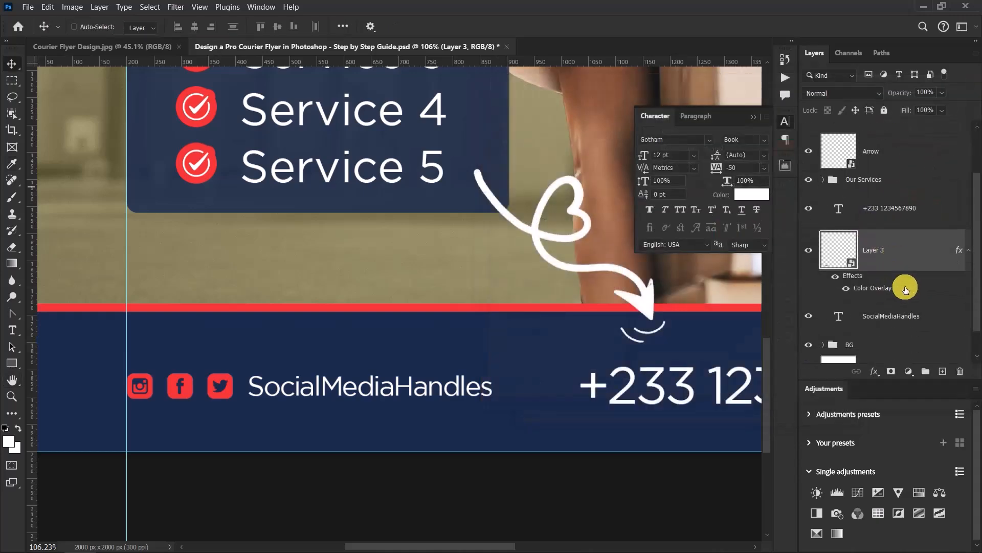
click(961, 258)
- Nudge the SocialMediaHandles text slightly to the right, away from the social media icons
scroll(881, 299, down, 1)
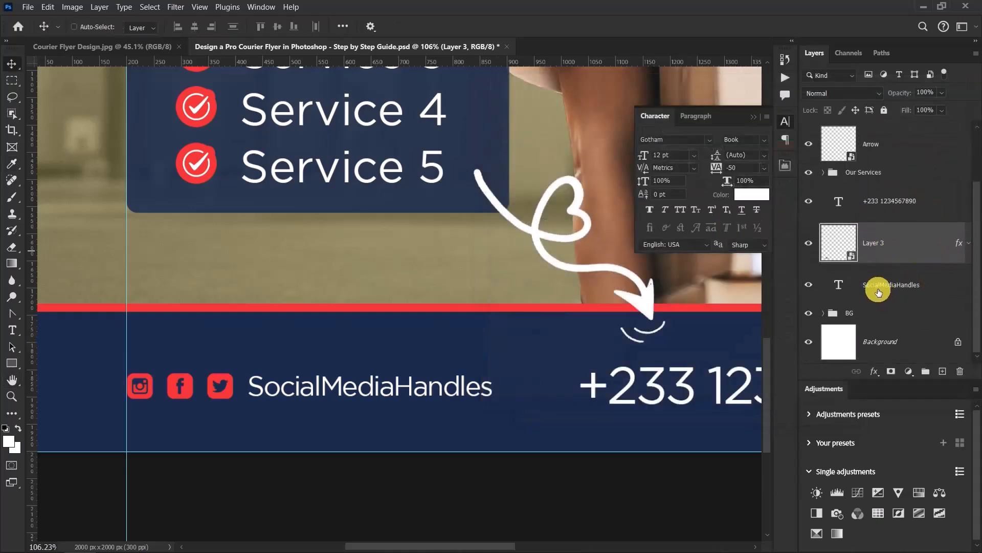
click(878, 292)
scroll(341, 392, down, 3)
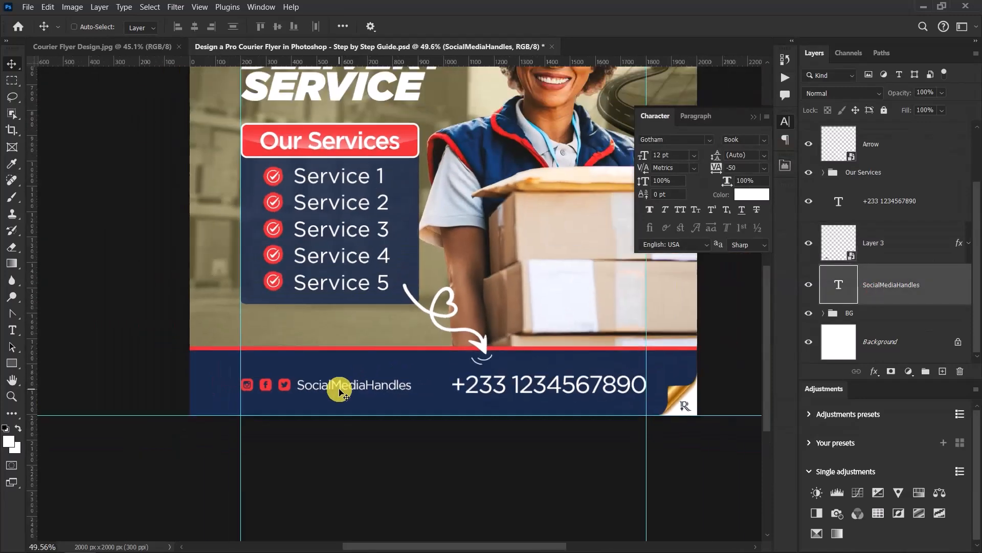
key(Right)
key(Right)
key(Right)
key(Right)
key(Right)
key(Right)
key(Right)
key(Right)
key(Right)
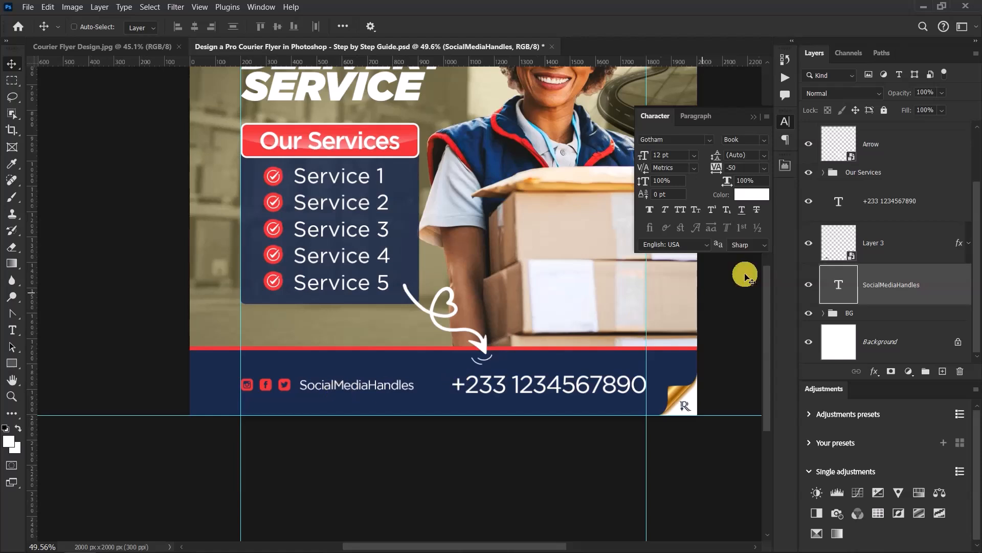
- Group the social media icons with the SocialMediaHandles text and name the group SM
click(899, 210)
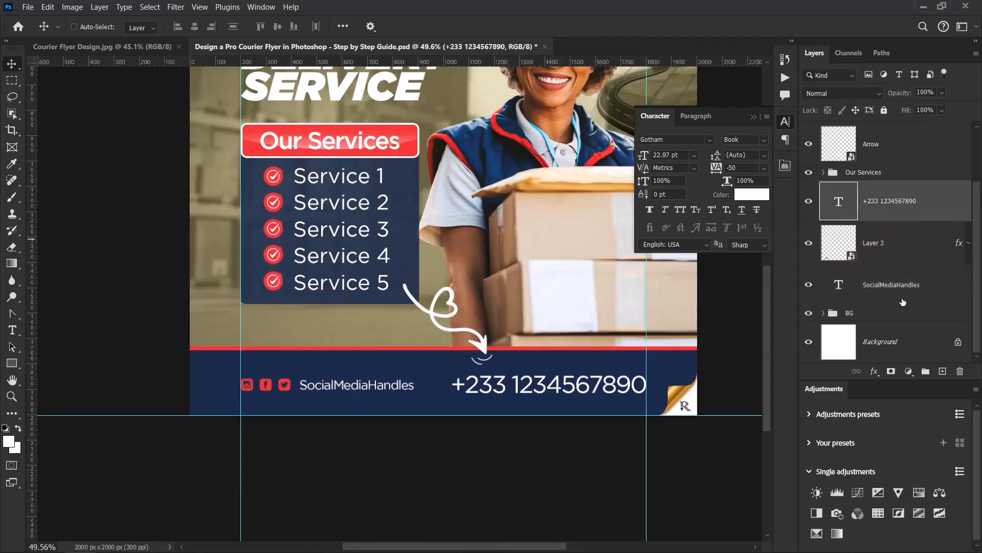
click(891, 245)
ctrl+click(895, 291)
key(ctrl+g)
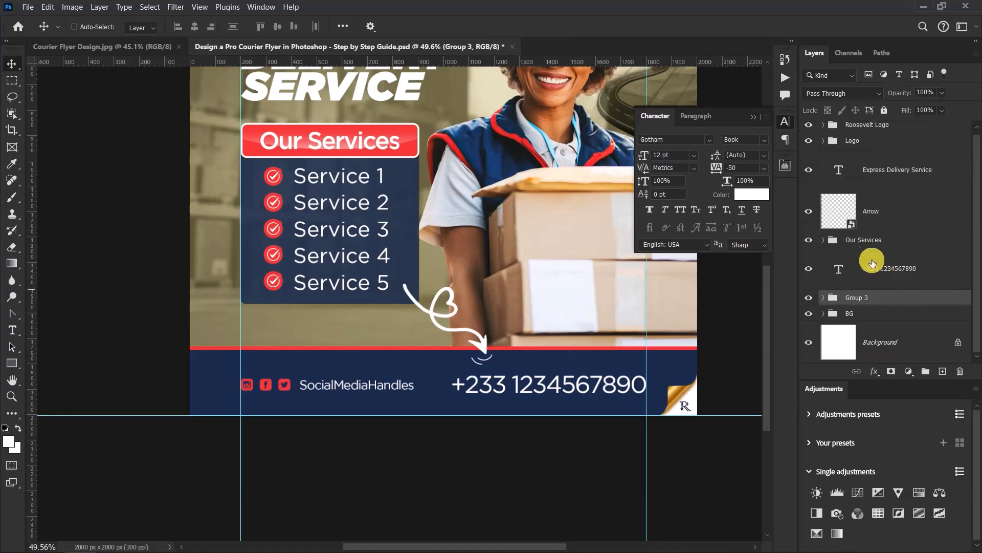
double_click(857, 297)
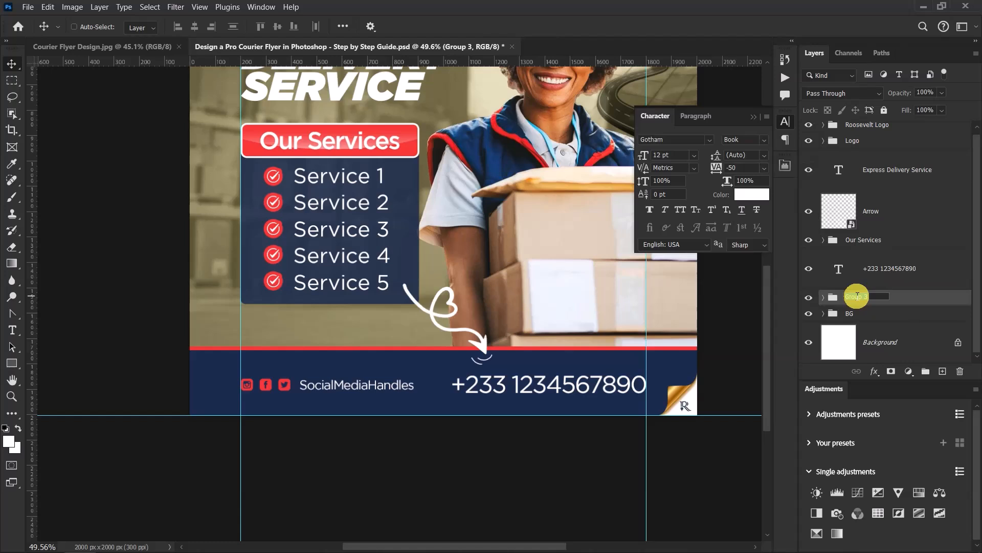
text(SM)
- Put the phone number text in its own group named Contact and collapse the group
click(919, 270)
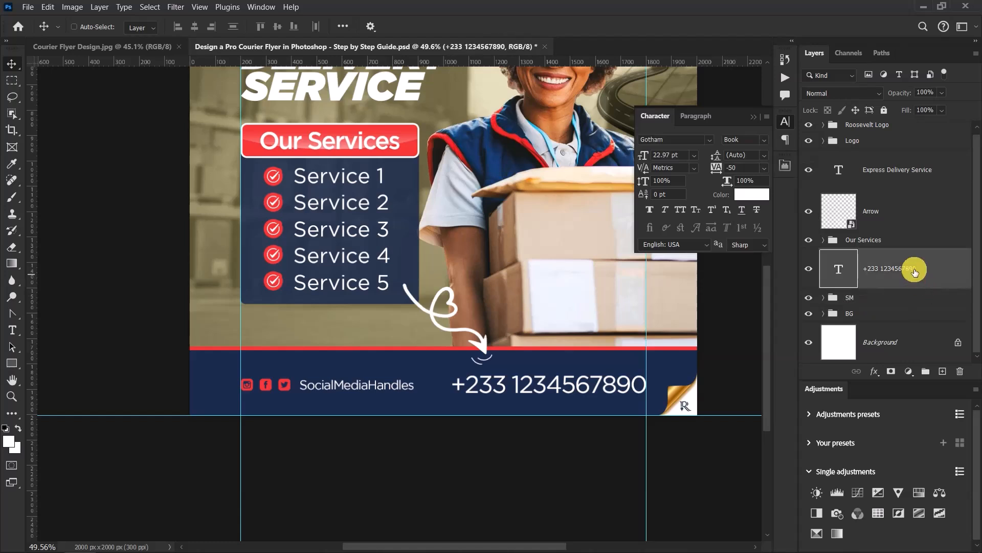
key(ctrl+g)
double_click(855, 255)
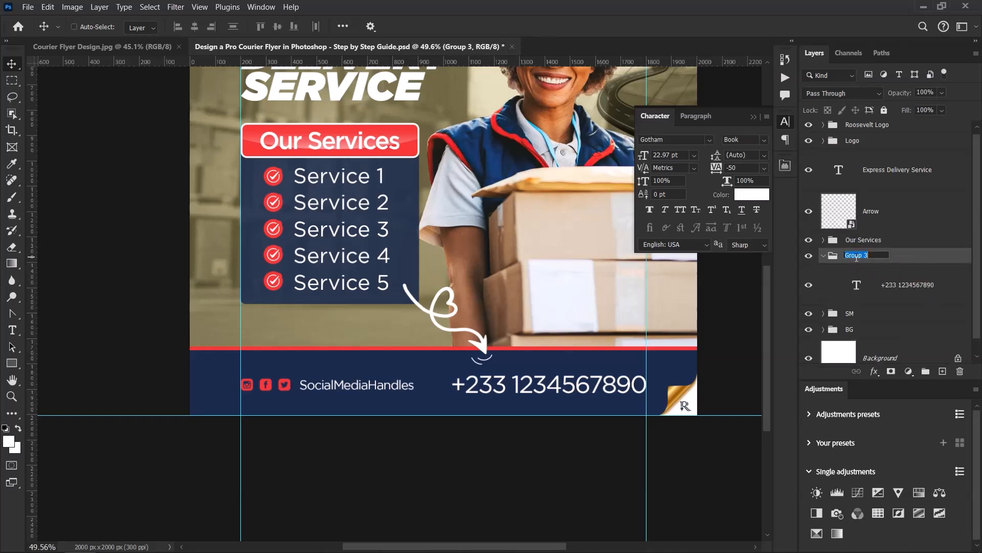
text(Contact)
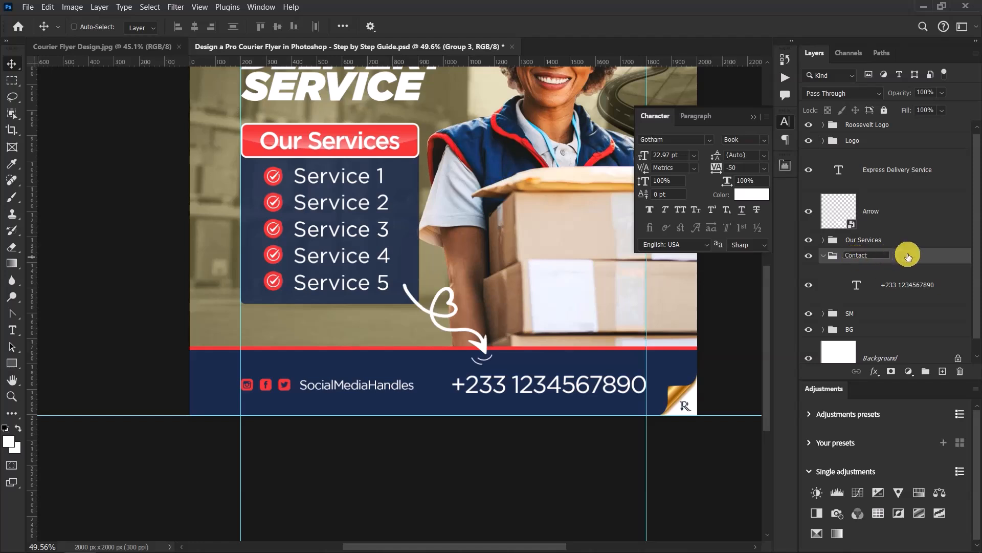
key(Return)
click(823, 256)
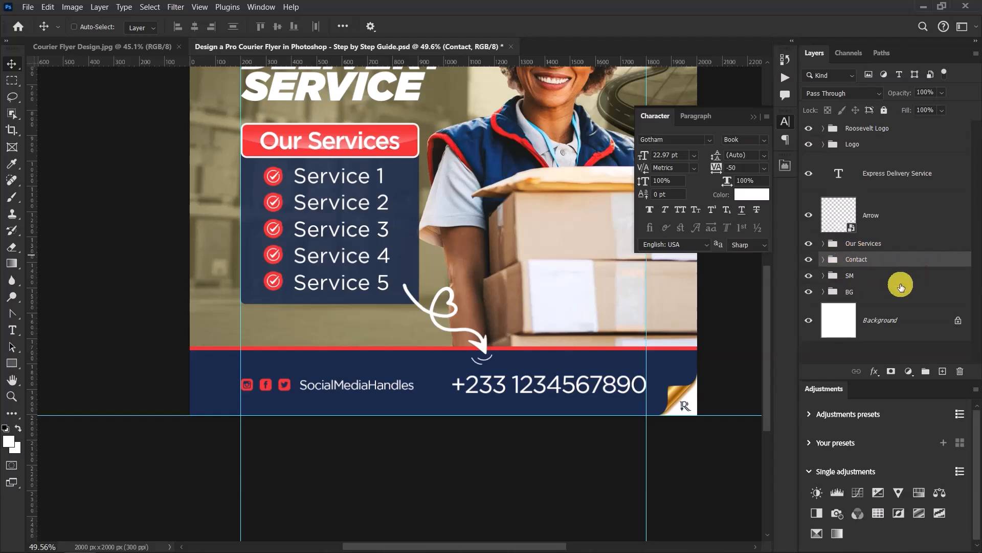
- Toggle the visibility of the Contact and SM groups off and on to check what each contains
click(808, 259)
click(808, 259)
click(807, 275)
click(807, 276)
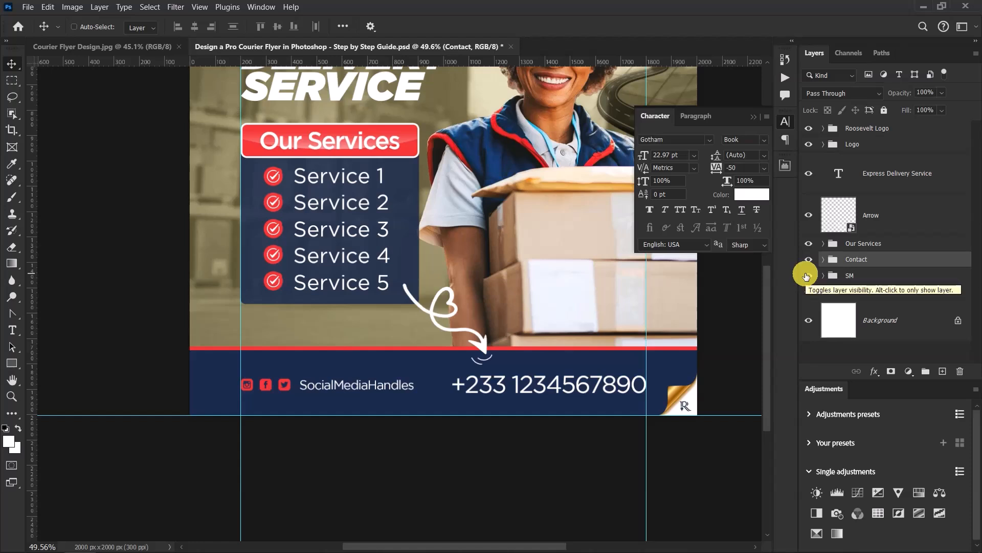
- Group the layers from SM up to the Express Delivery Service text and name the group Info
click(878, 276)
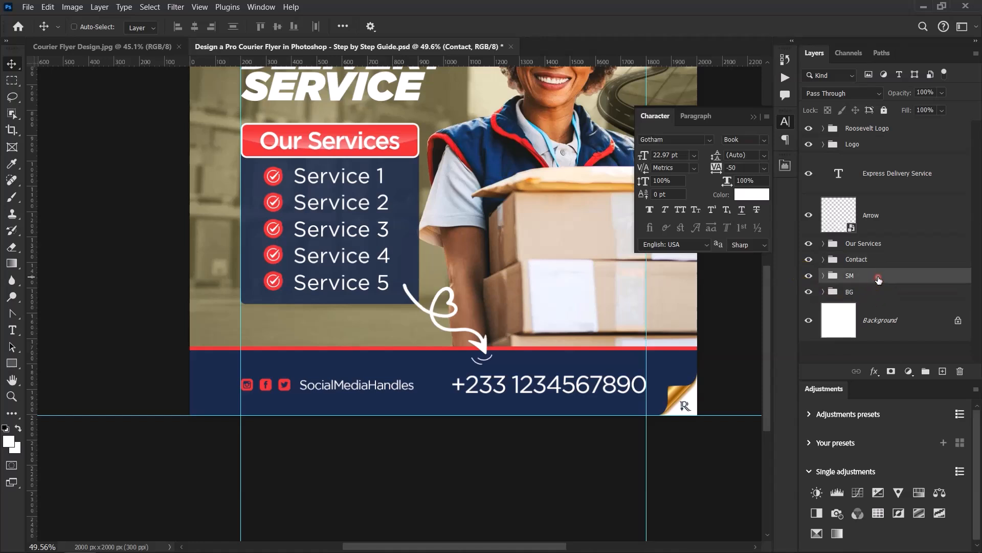
shift+click(891, 171)
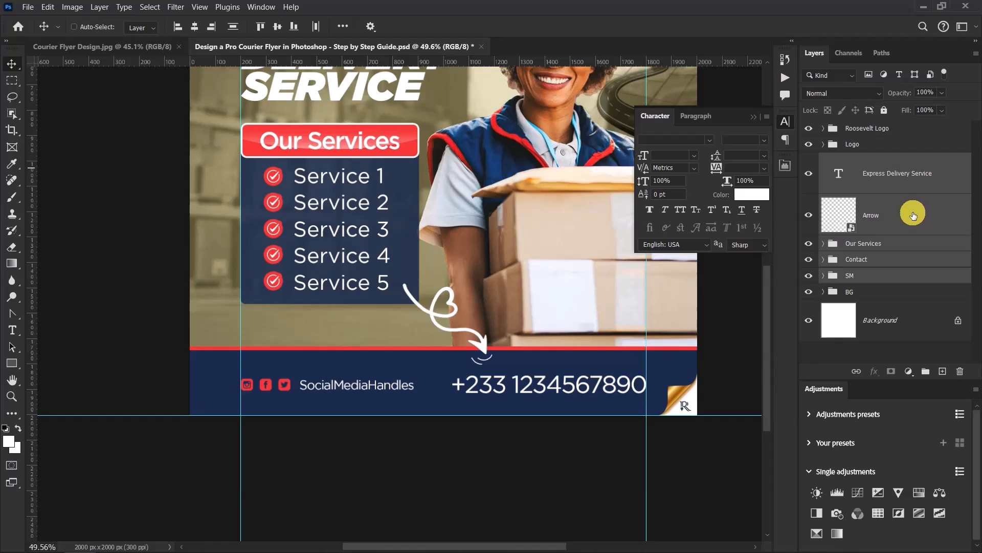
key(ctrl)
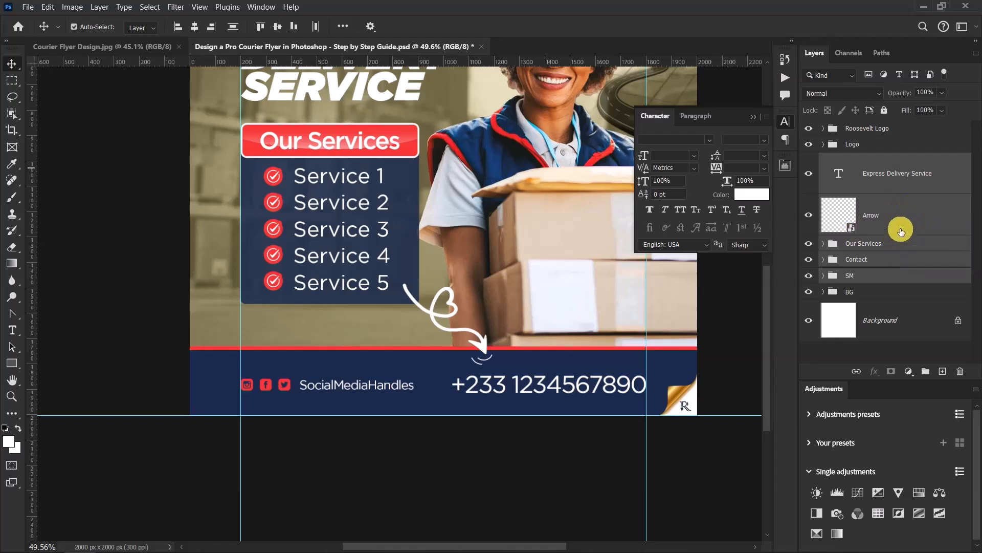
key(ctrl+g)
double_click(856, 160)
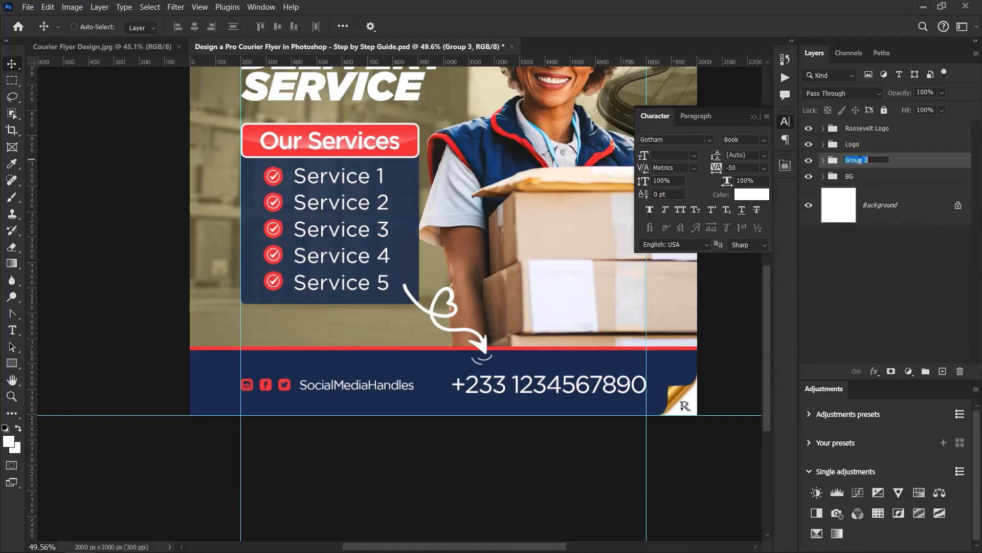
text(Info.)
key(Return)
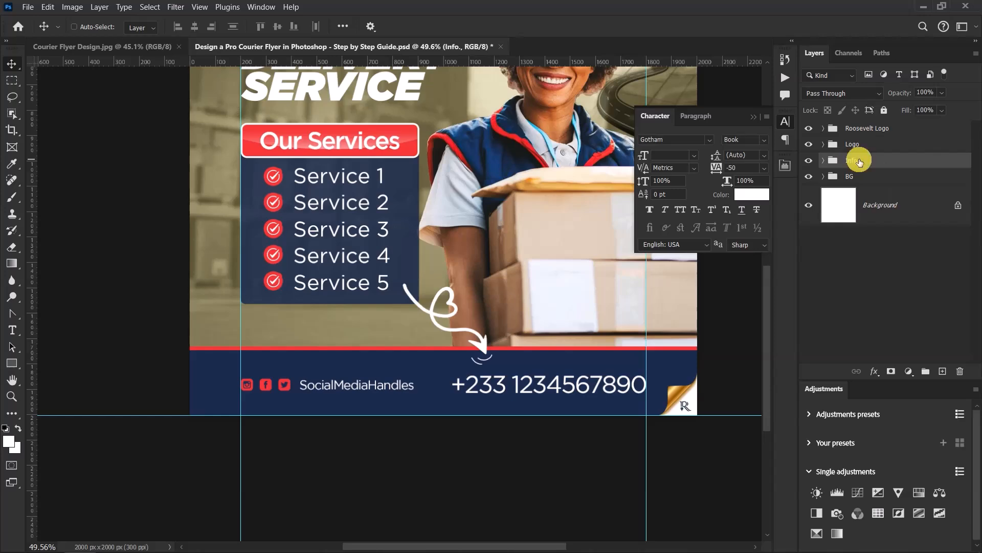
- Check the Info. group's contents in the full flyer and compare the design with the reference Courier Flyer Design.jpg
key(ctrl+0)
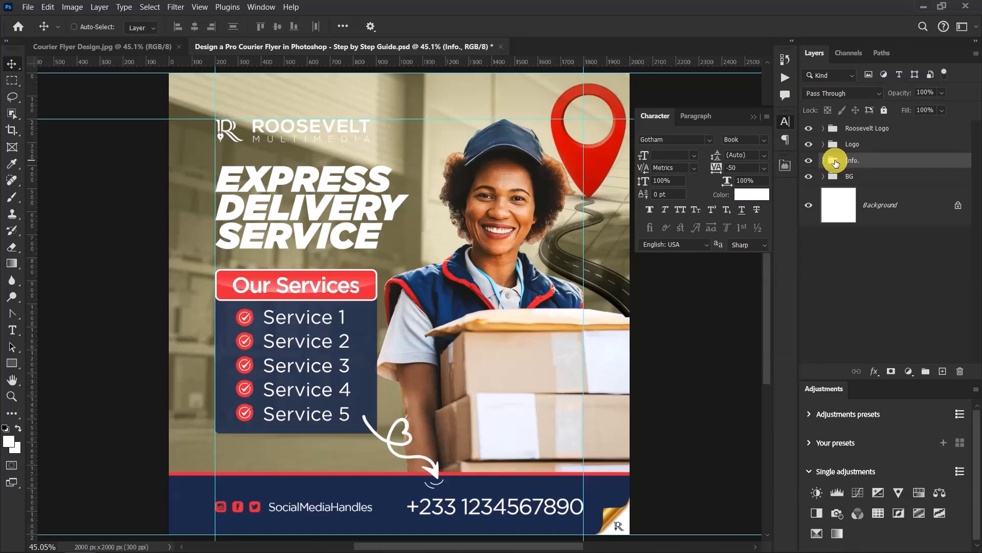
click(808, 161)
click(808, 161)
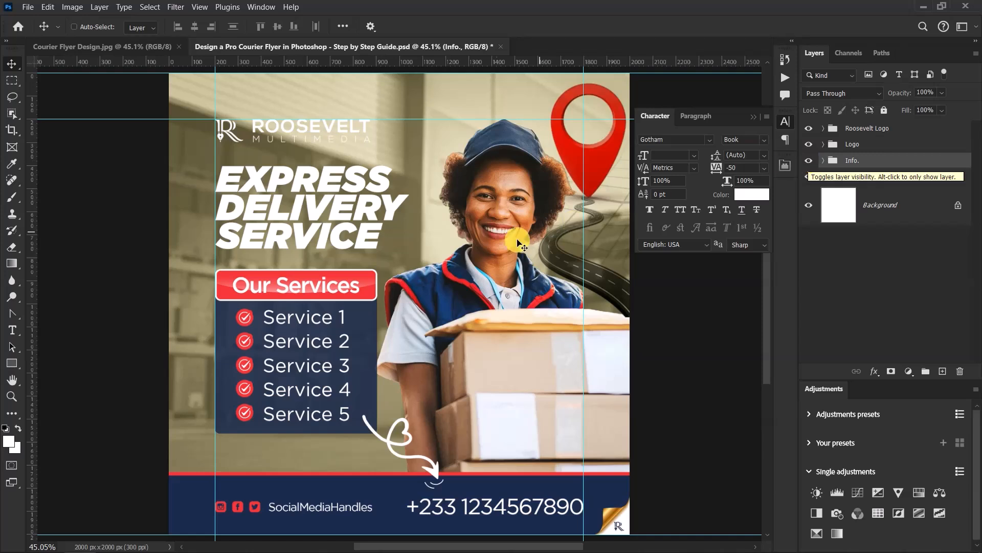
click(72, 46)
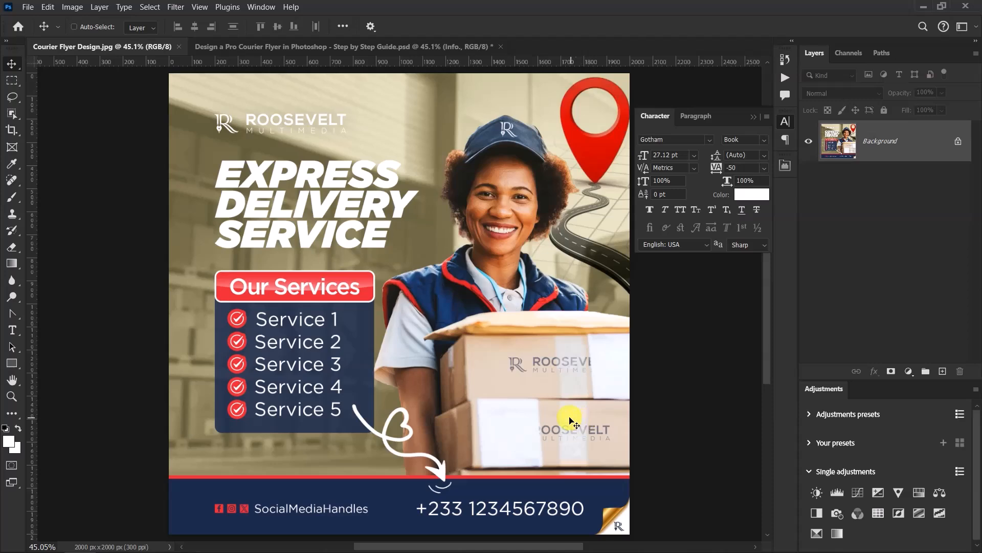
click(353, 46)
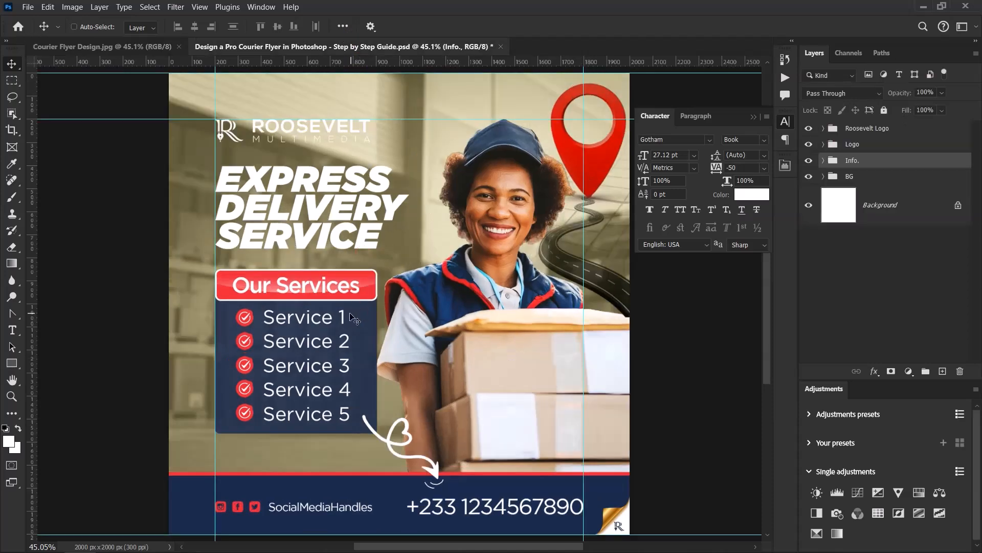
- Place the Roosevelt Multimedia's Logo Icon-05 file from the project folder into the flyer, with its layer between the Info. and BG groups
key(alt+Tab)
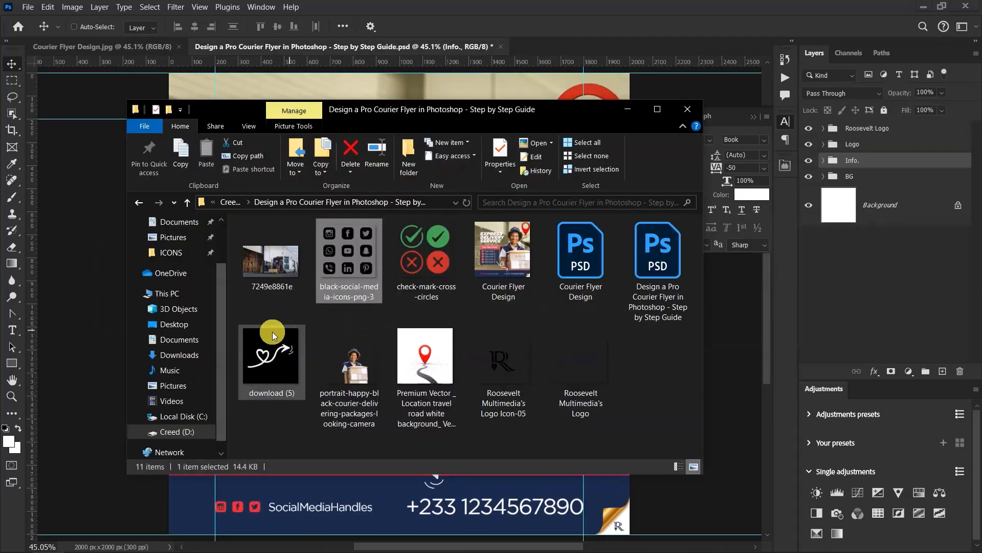
drag(503, 366, 76, 194)
drag(905, 191, 838, 232)
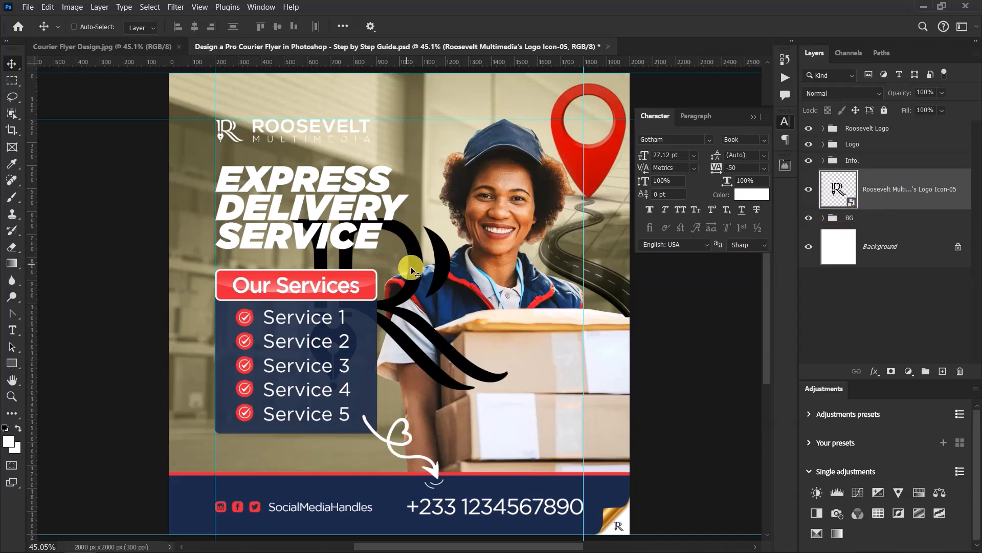
- Scale the logo icon down to about 7.7% with Free Transform and move it onto the woman's cap
key(ctrl)
key(ctrl+t)
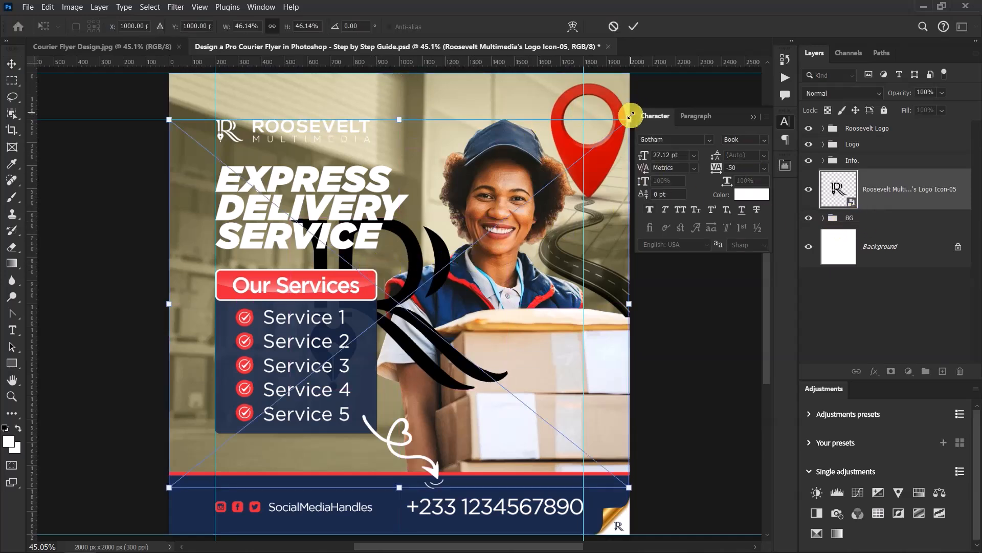
drag(631, 118, 437, 265)
scroll(565, 121, up, 2)
scroll(566, 121, up, 2)
drag(256, 435, 462, 129)
scroll(462, 129, up, 1)
scroll(462, 129, up, 3)
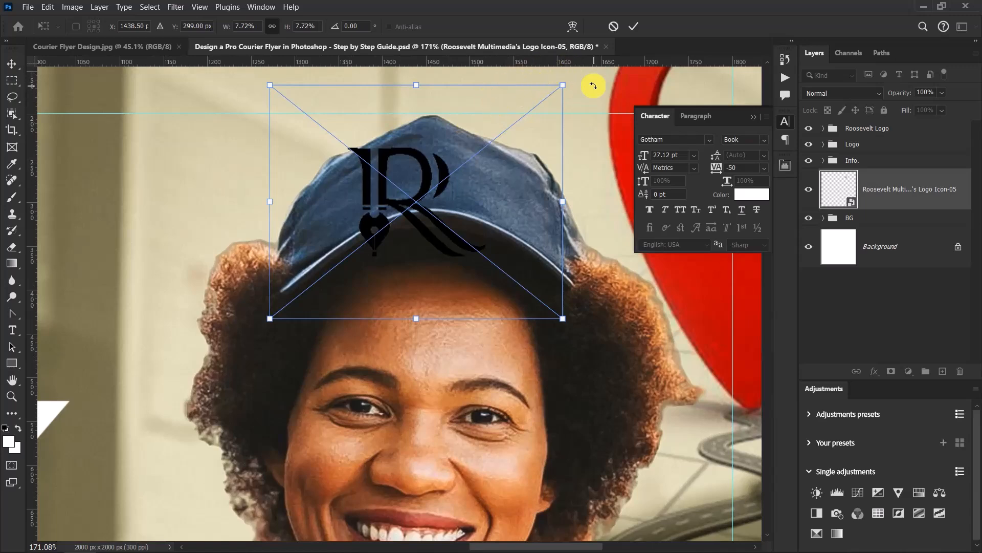
- Shrink the logo icon to about 3.7%, position it on the cap's front, rotate it slightly to fit, and apply the transform
drag(560, 85, 483, 147)
drag(427, 179, 448, 143)
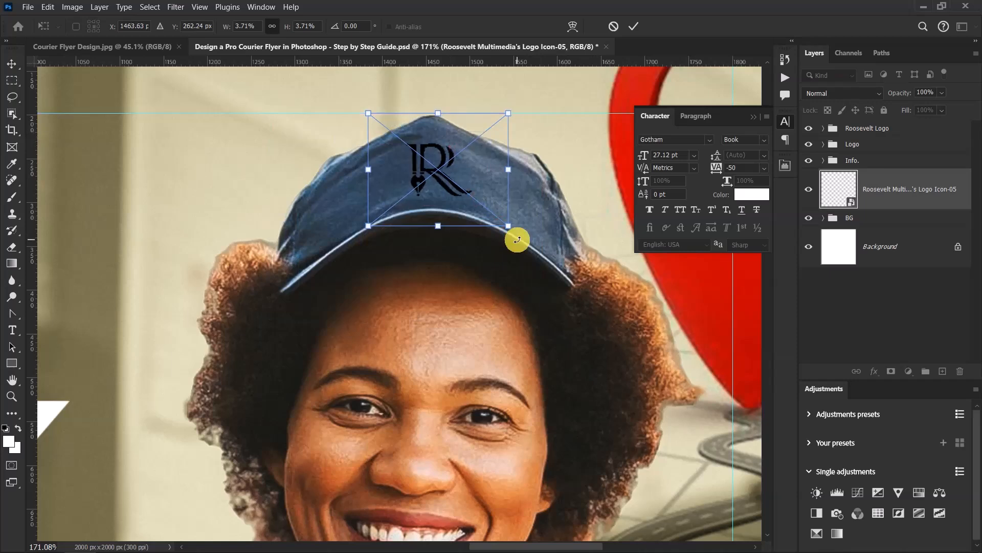
drag(518, 240, 512, 241)
click(534, 250)
click(634, 26)
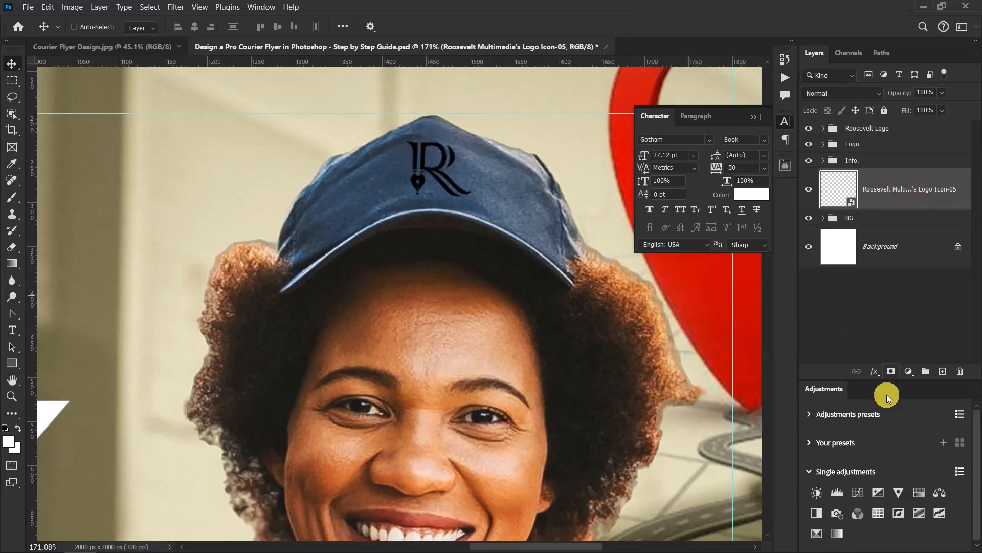
- Apply a white (ffffff) Color Overlay to the cap's logo icon, and collapse the Character settings and the layer's effects
click(875, 372)
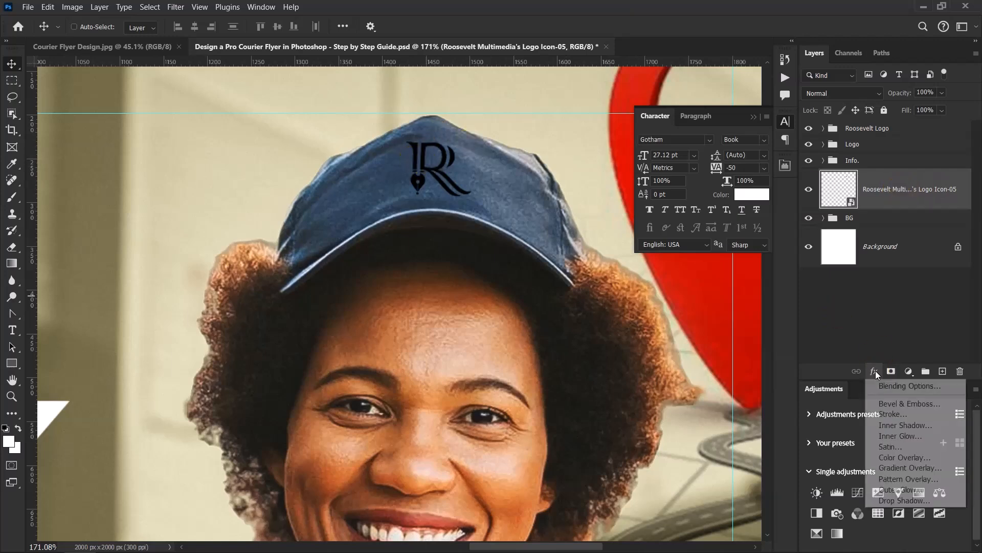
click(893, 456)
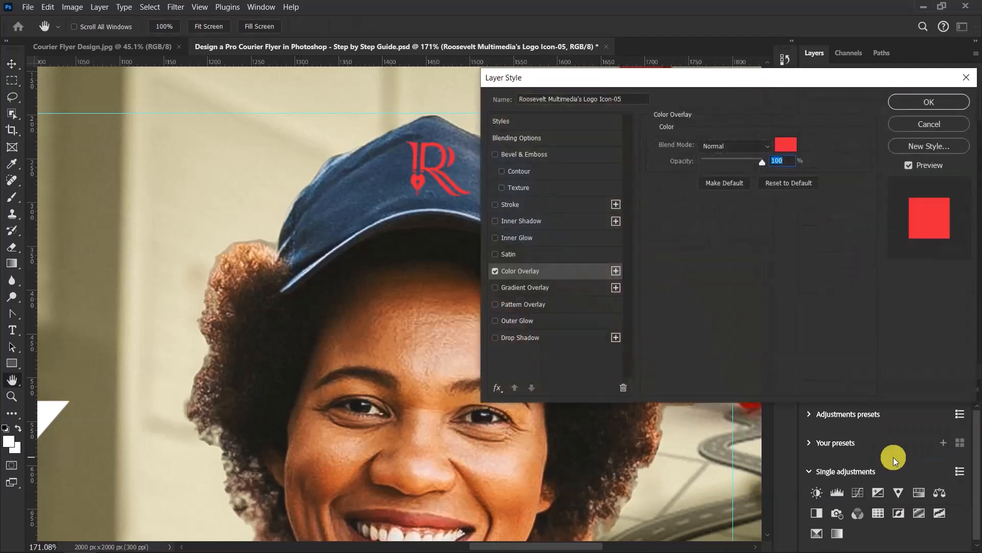
click(786, 145)
text(ffffff)
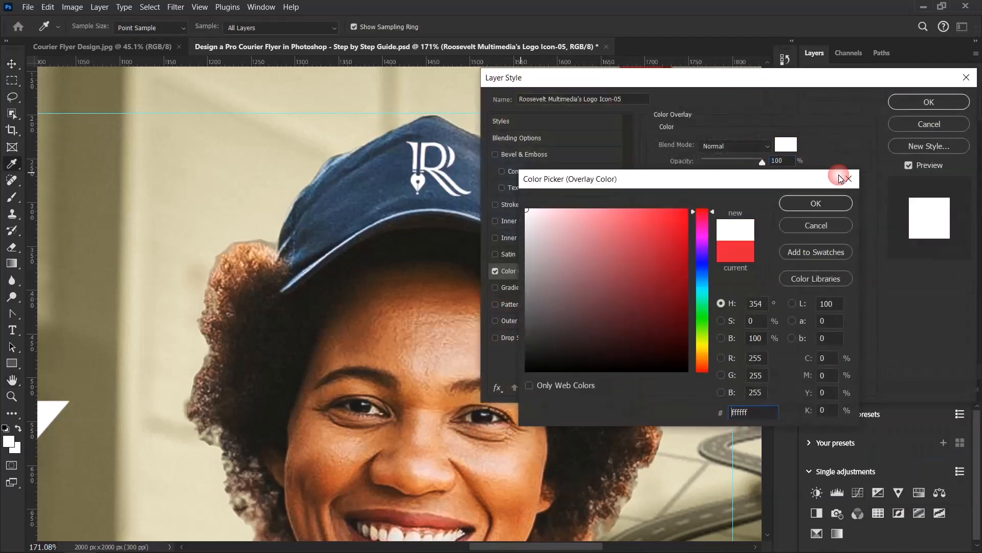
click(829, 202)
click(915, 101)
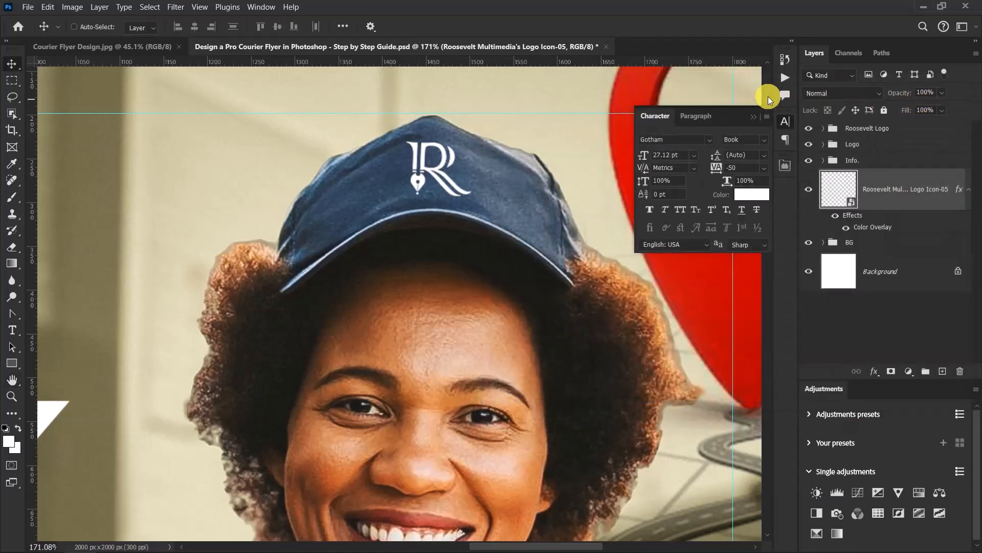
click(753, 118)
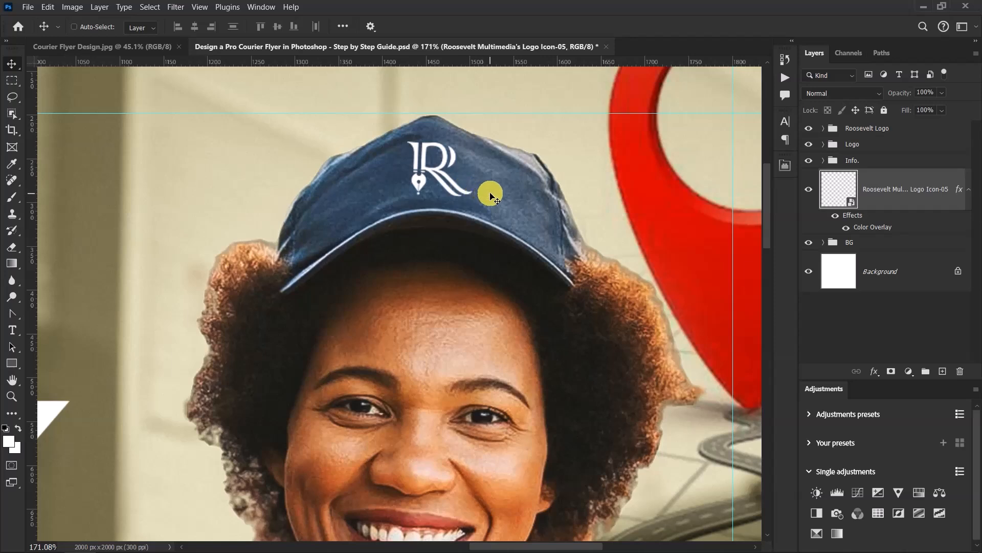
click(969, 189)
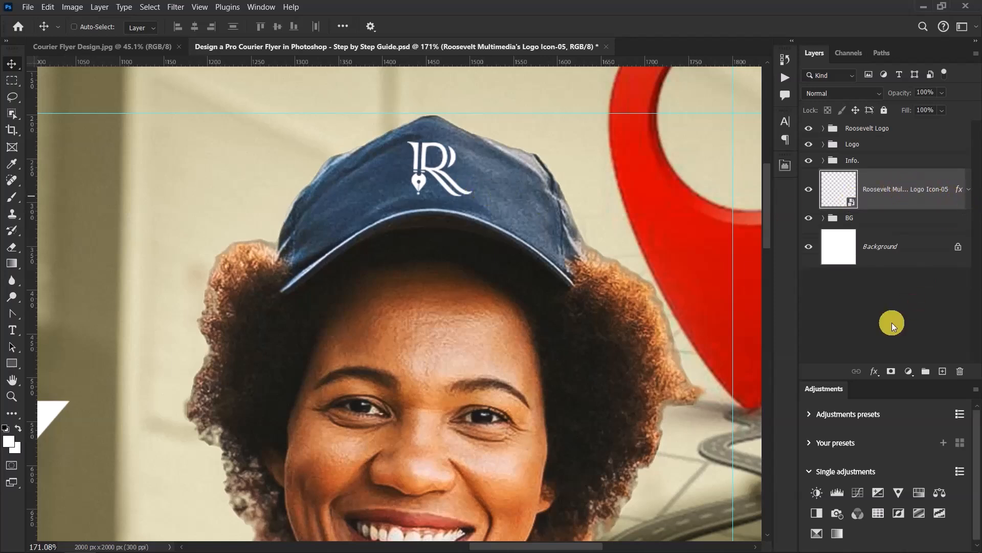
- Blend the logo icon into the cap using Blend If, splitting the Underlying Layer's white slider to about 51 / 220
click(874, 371)
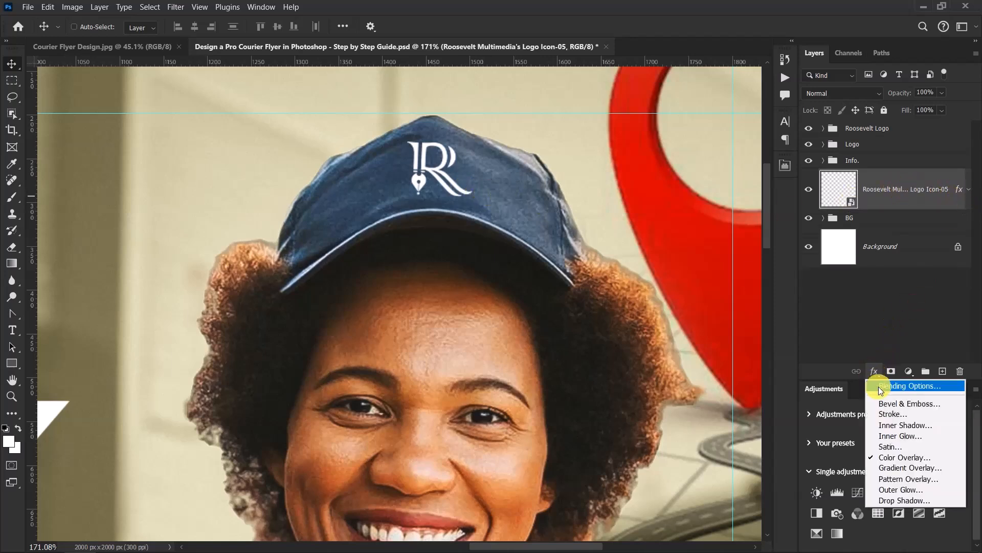
click(877, 386)
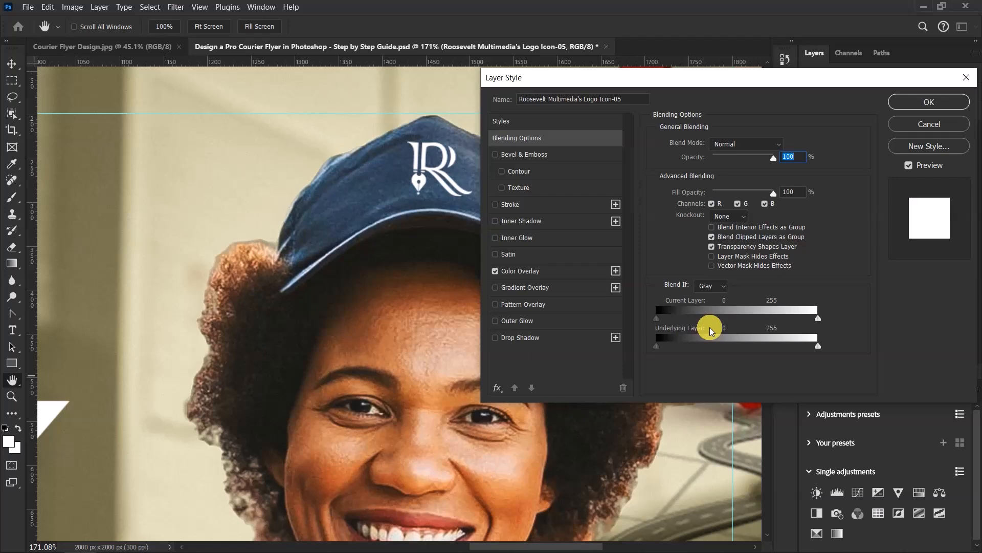
key(alt)
drag(817, 349, 816, 350)
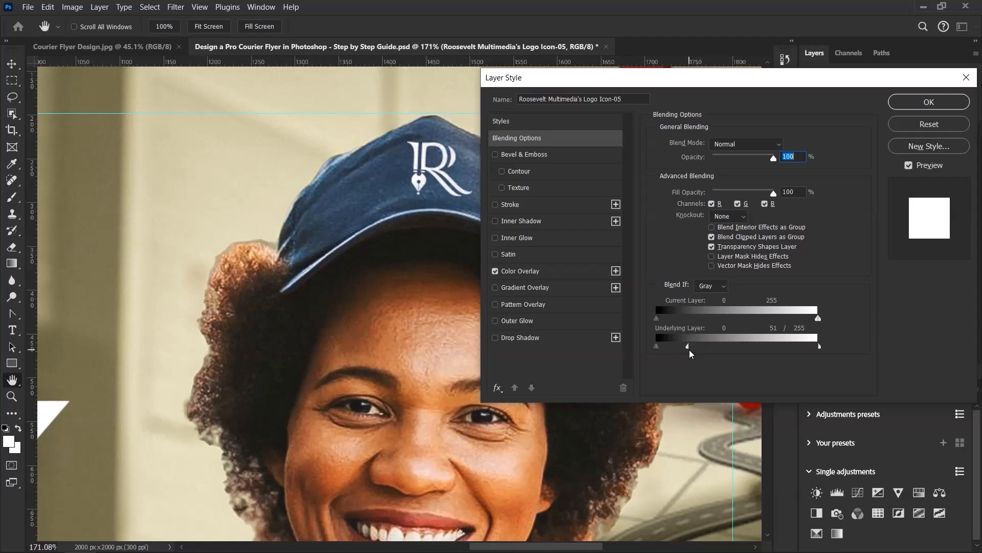
click(919, 330)
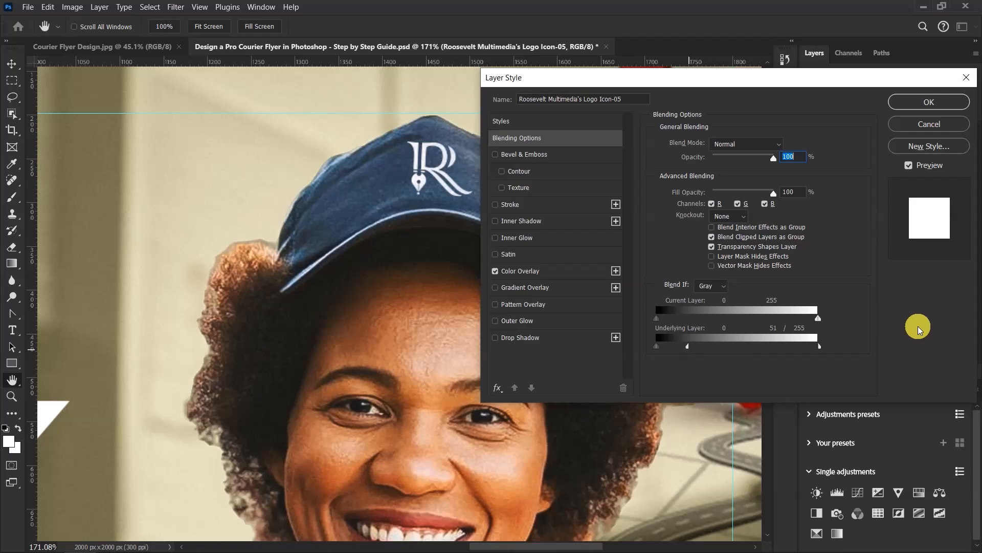
drag(819, 346, 761, 365)
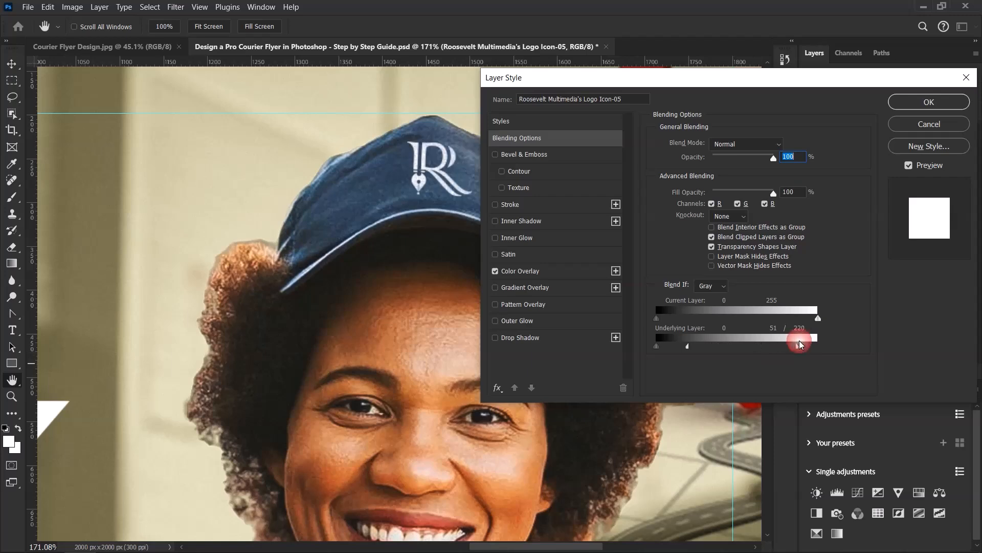
click(929, 101)
scroll(512, 254, down, 6)
key(v)
scroll(527, 421, up, 4)
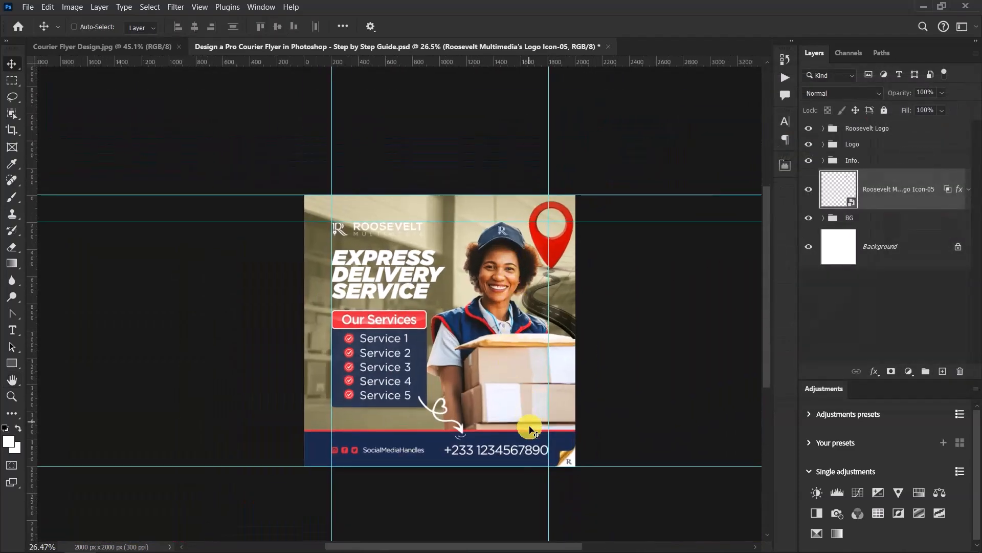
scroll(527, 433, up, 1)
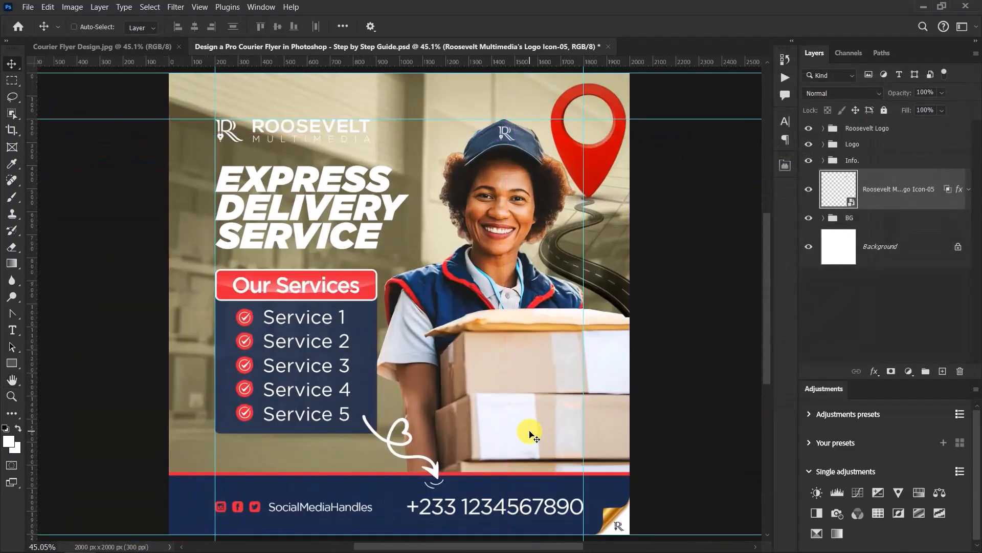
- Place the Roosevelt Multimedia's Logo file from the project folder into the flyer, directly above the BG group
scroll(542, 409, down, 3)
scroll(547, 440, up, 4)
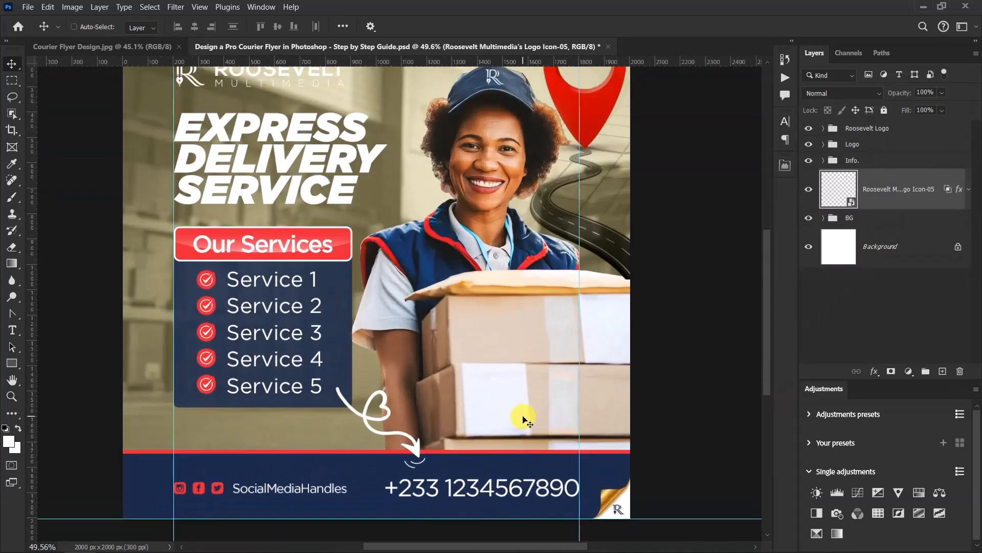
scroll(522, 416, up, 1)
drag(522, 417, 504, 377)
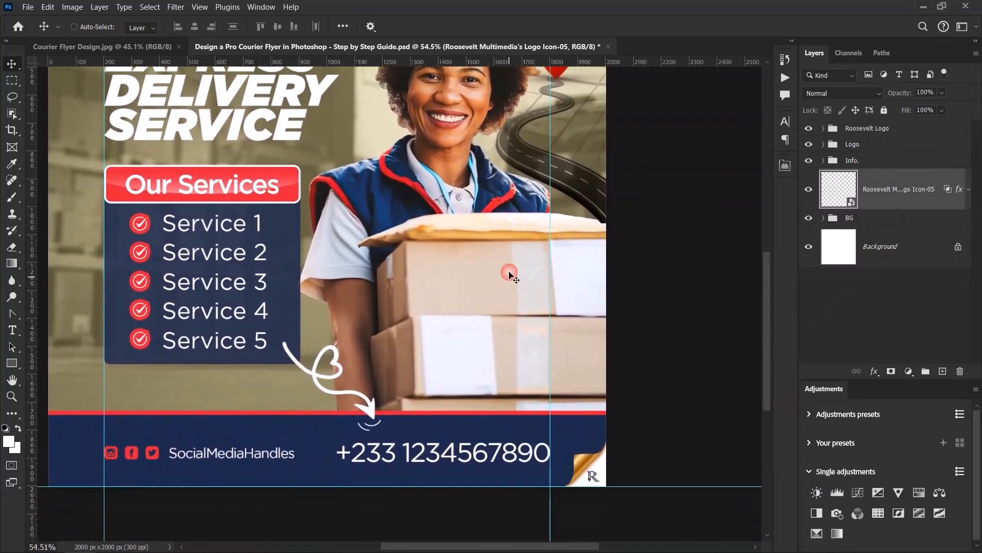
scroll(568, 340, up, 2)
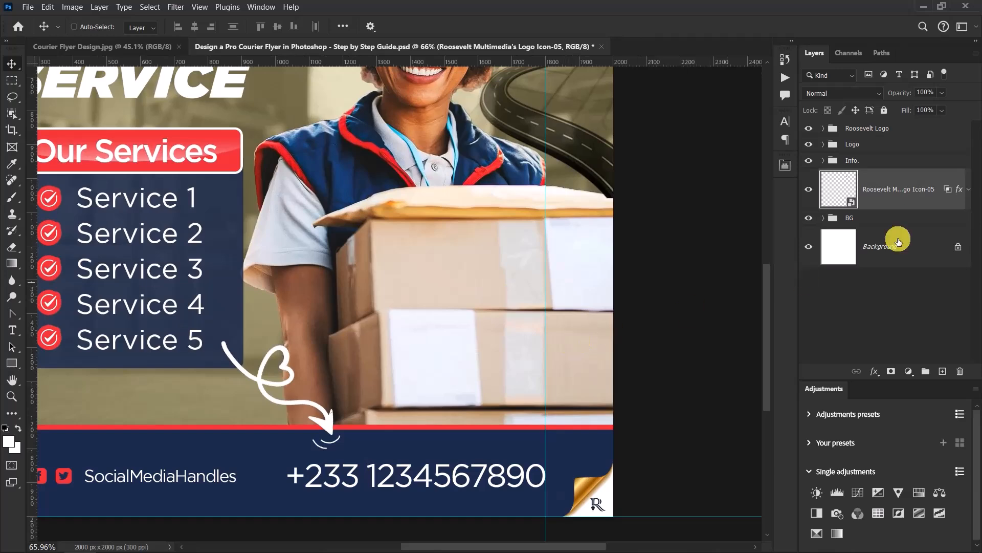
click(889, 217)
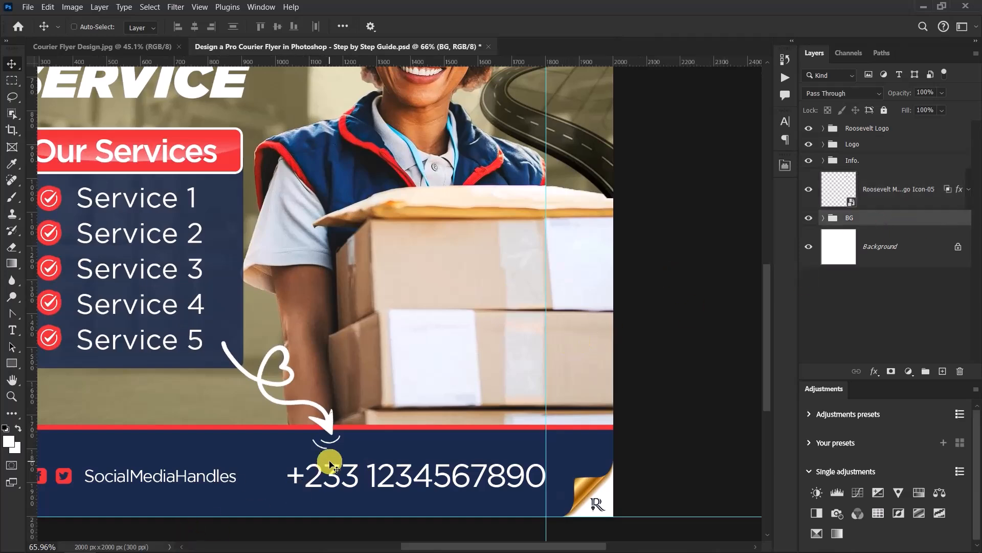
key(alt+Tab)
drag(560, 373, 481, 305)
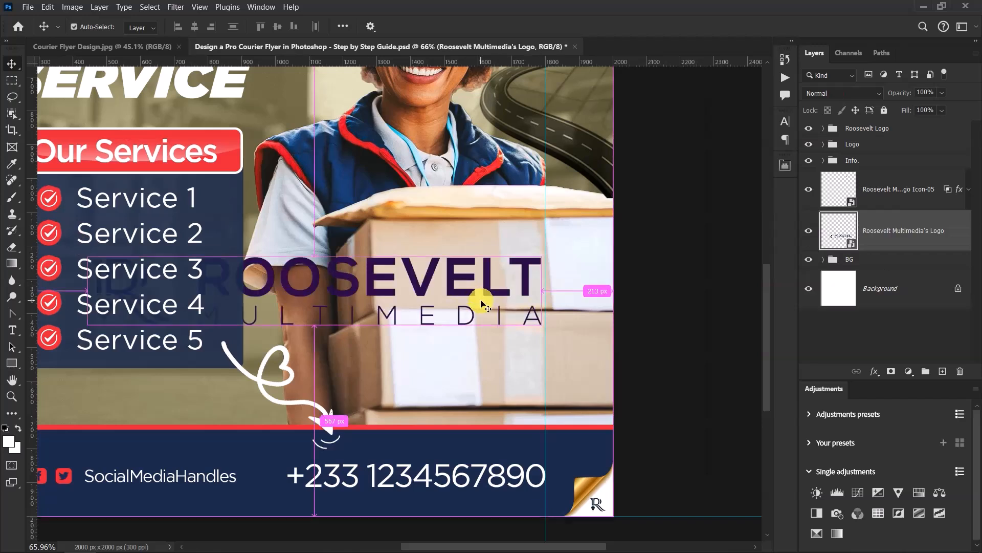
- Scale the Roosevelt Multimedia's Logo to about 15.4%, position it on the front of the upper delivery box, and apply the transform
drag(660, 290, 432, 295)
drag(373, 297, 562, 273)
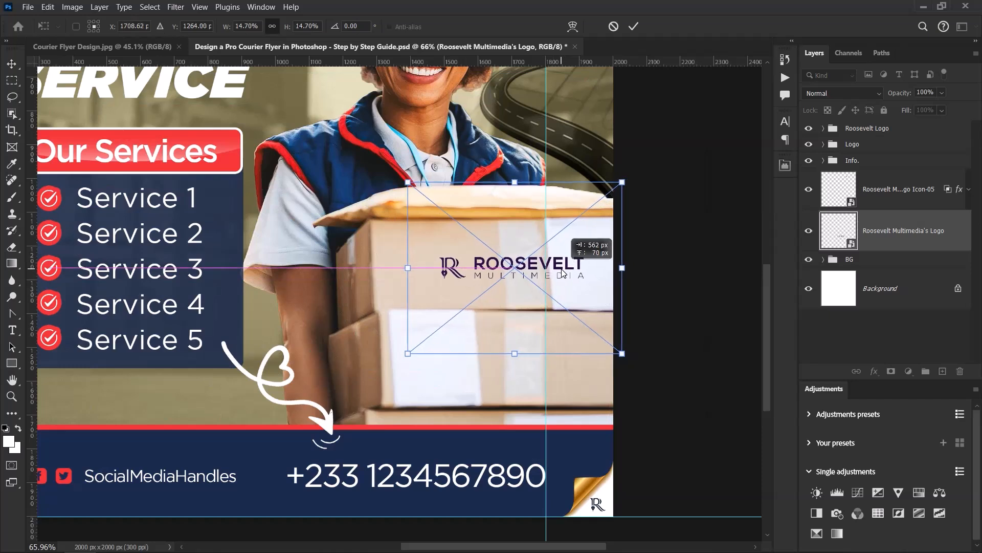
drag(563, 272, 562, 273)
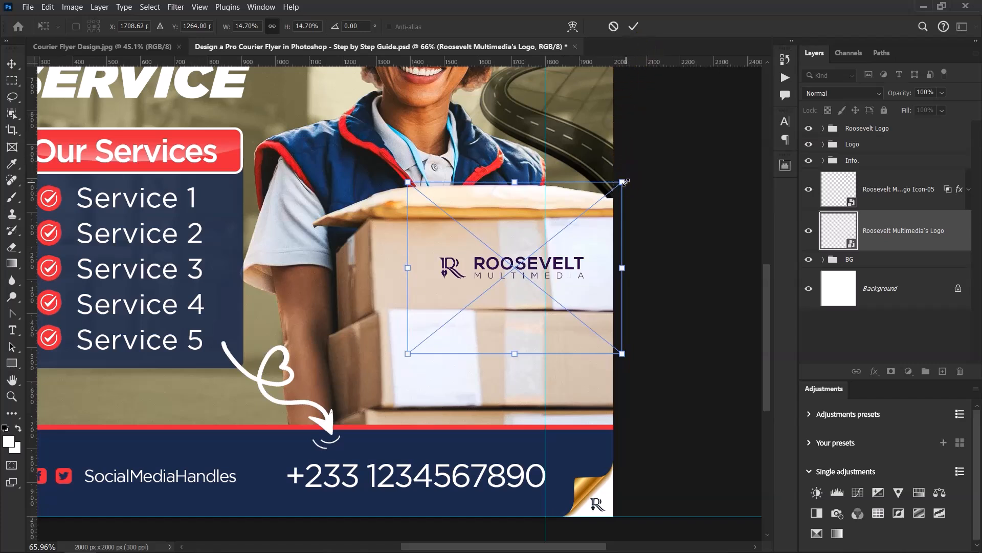
drag(626, 183, 628, 178)
click(578, 263)
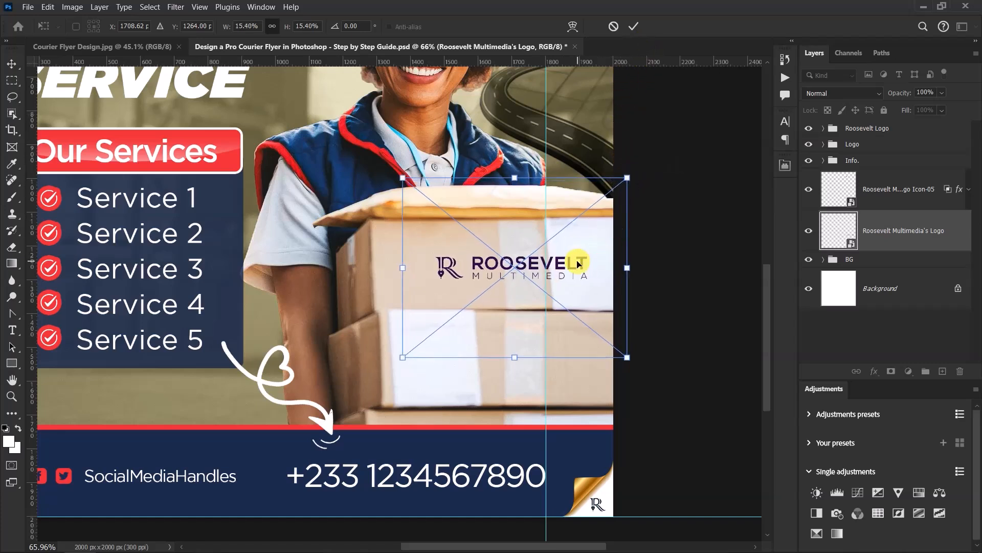
drag(577, 264, 574, 261)
click(634, 27)
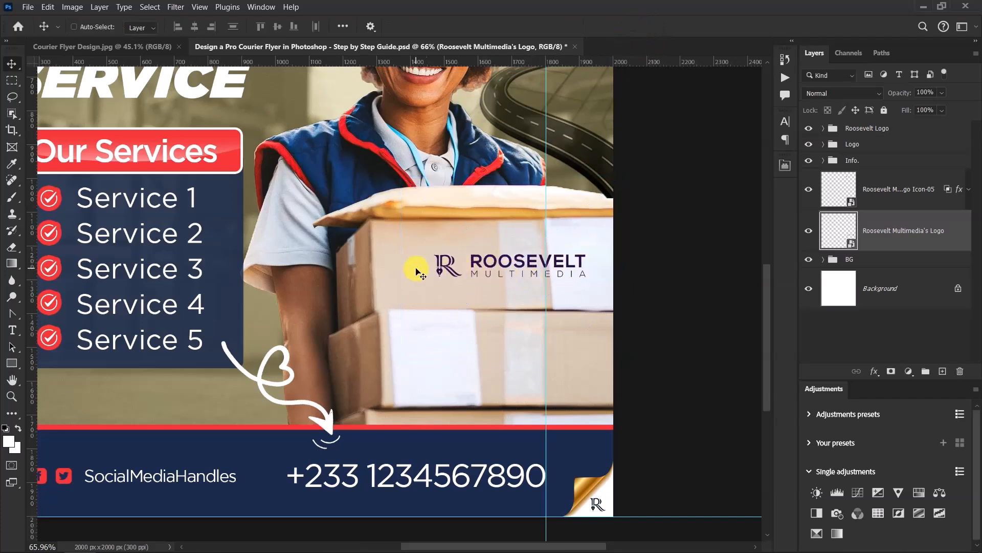
- Apply a black (000000) Color Overlay to the box logo and collapse the layer's effects
scroll(468, 282, up, 6)
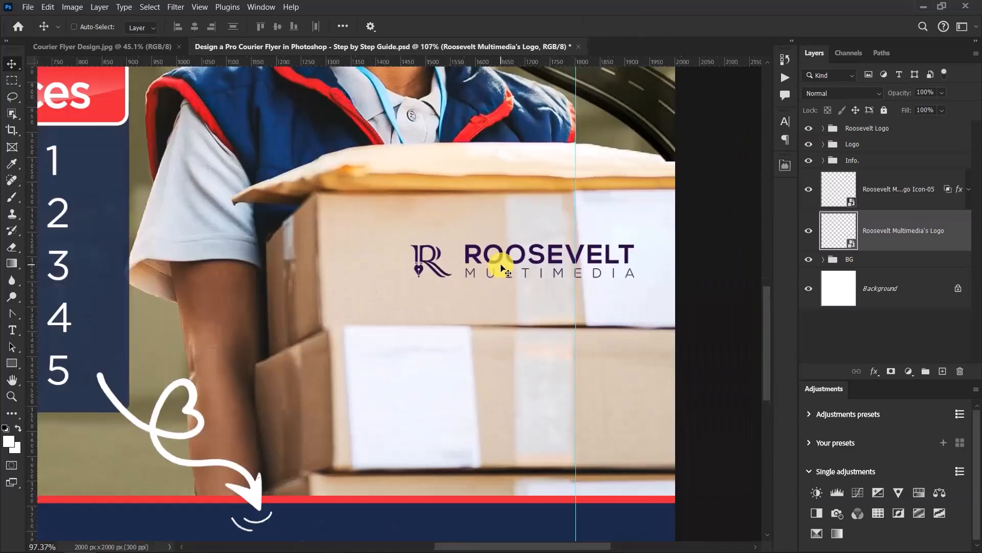
scroll(502, 267, down, 8)
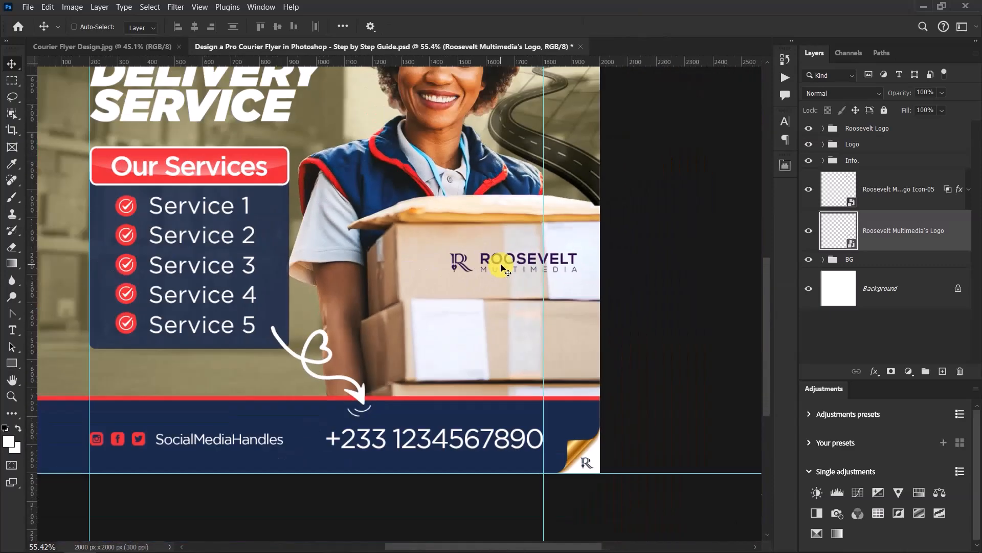
scroll(502, 267, up, 1)
click(874, 371)
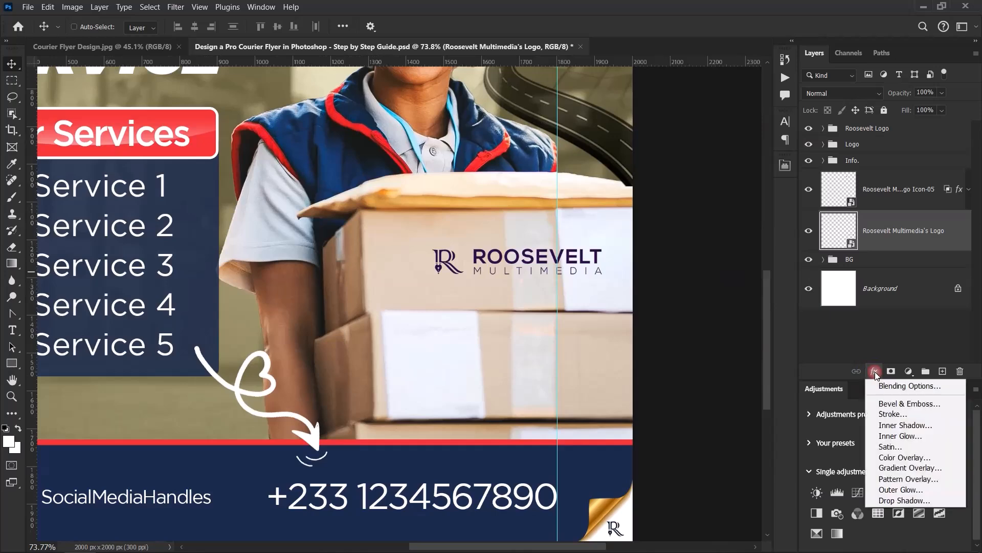
click(892, 458)
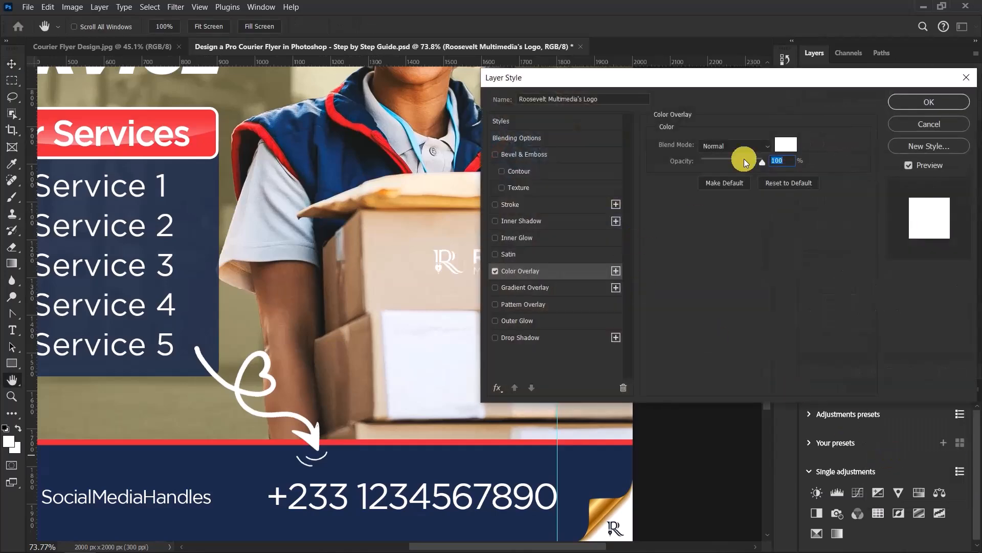
click(785, 144)
text(000000)
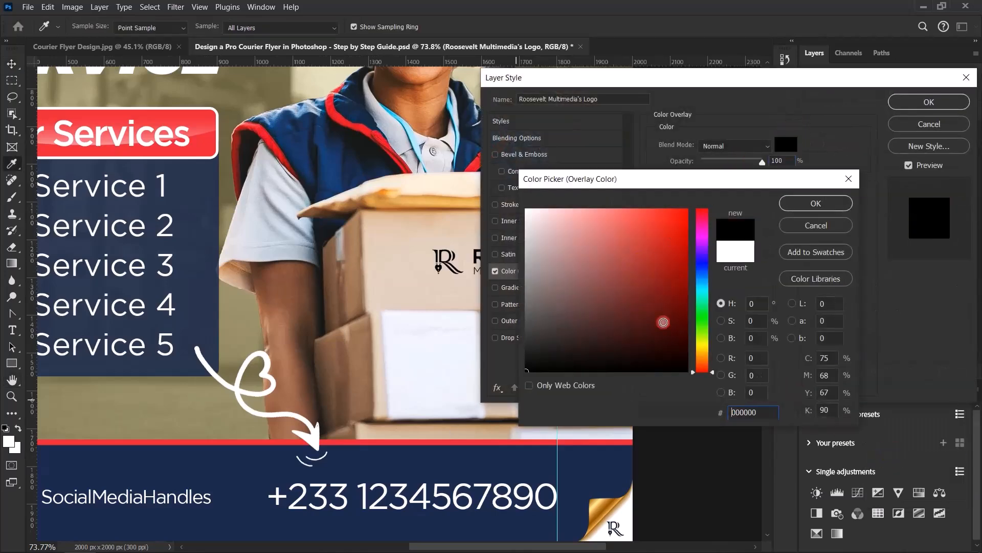
click(797, 201)
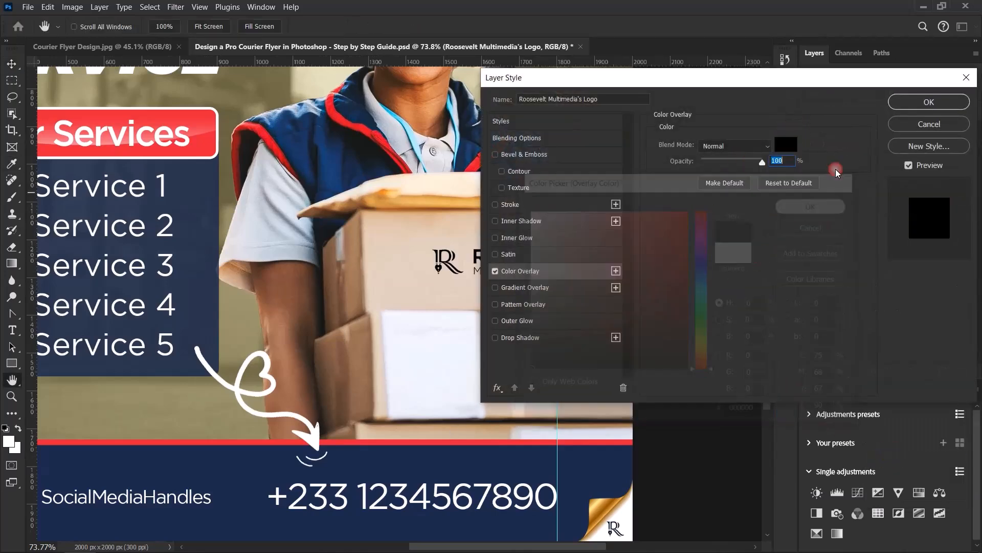
click(917, 108)
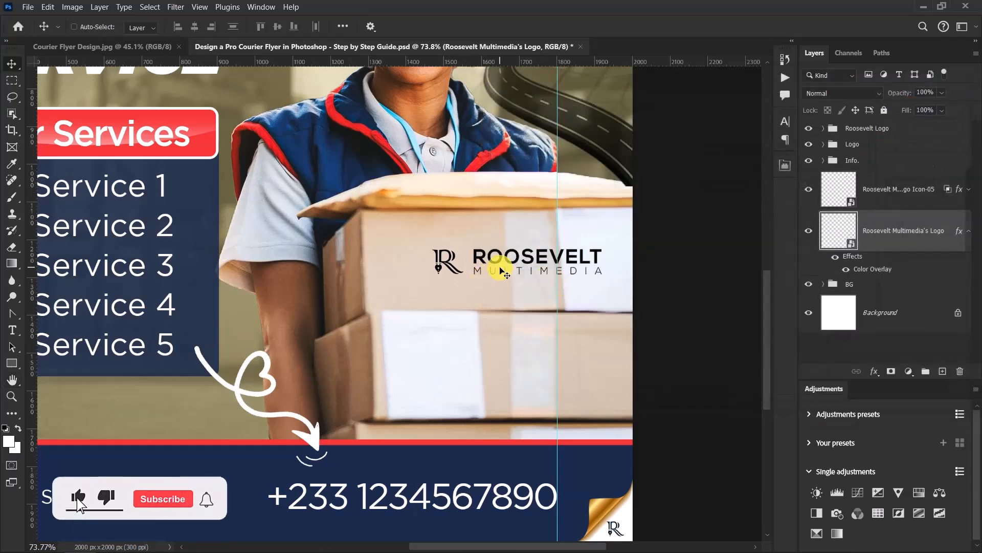
click(969, 231)
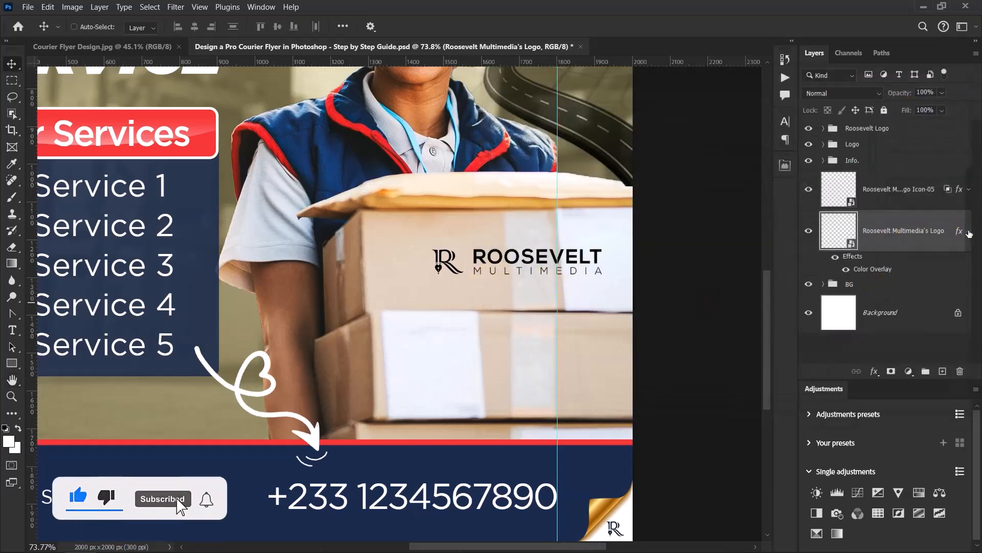
- Blend the logo into the box using Blend If, splitting the Underlying Layer's white slider to about 187 / 243
click(878, 368)
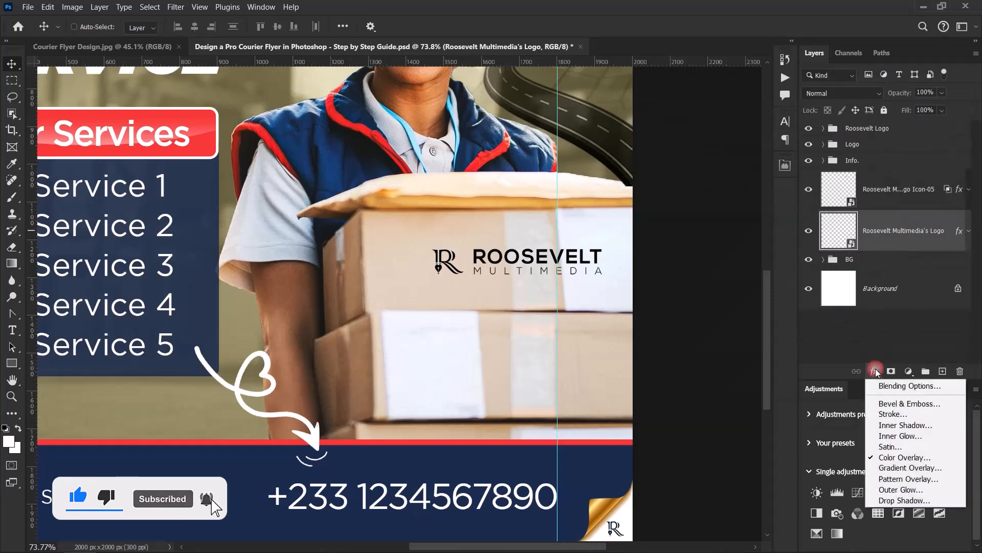
click(897, 387)
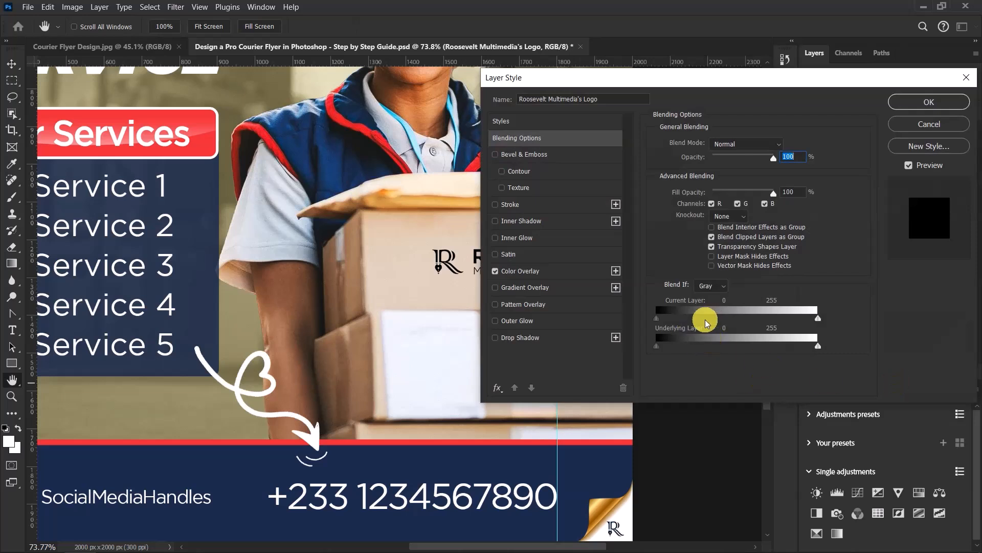
drag(817, 346, 759, 346)
alt+click(809, 348)
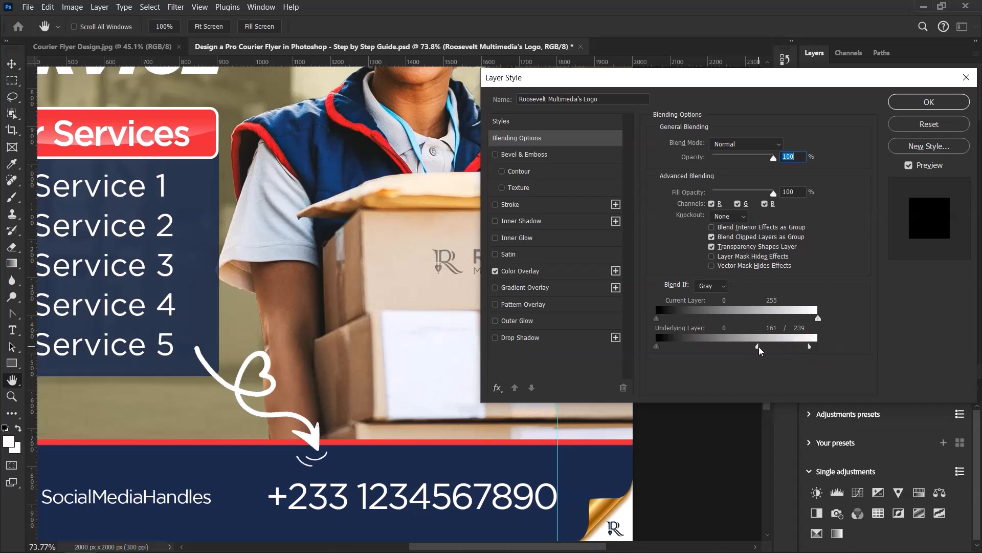
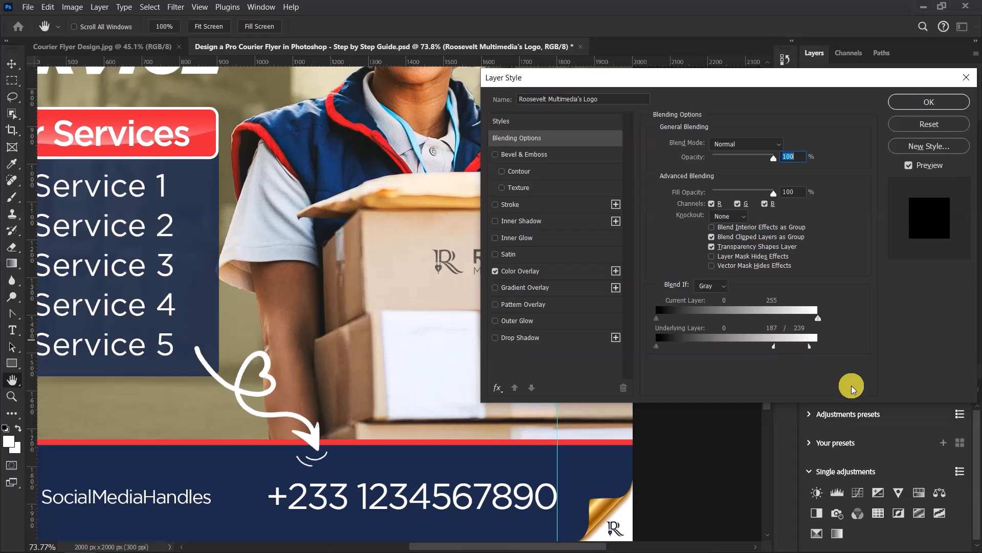
drag(650, 82, 673, 98)
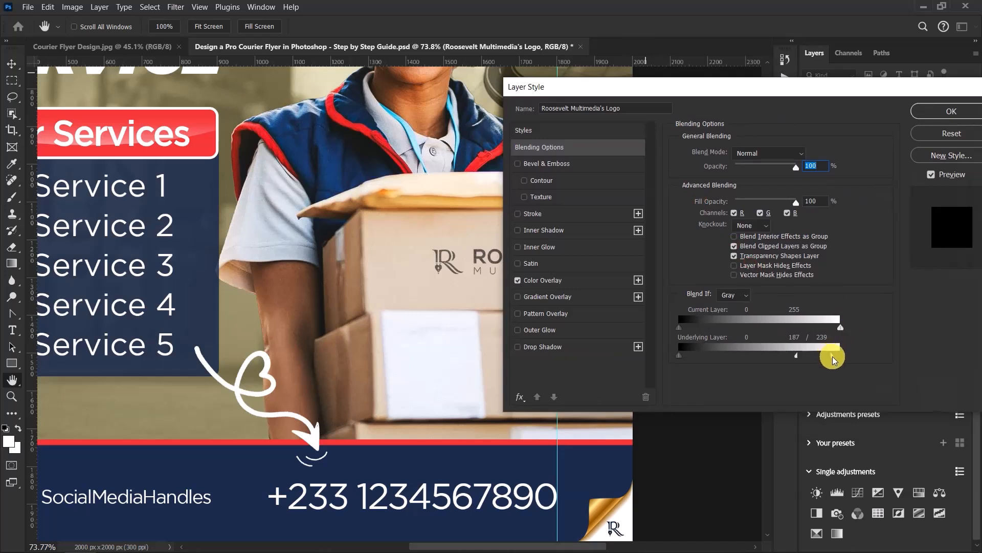
drag(834, 357, 835, 358)
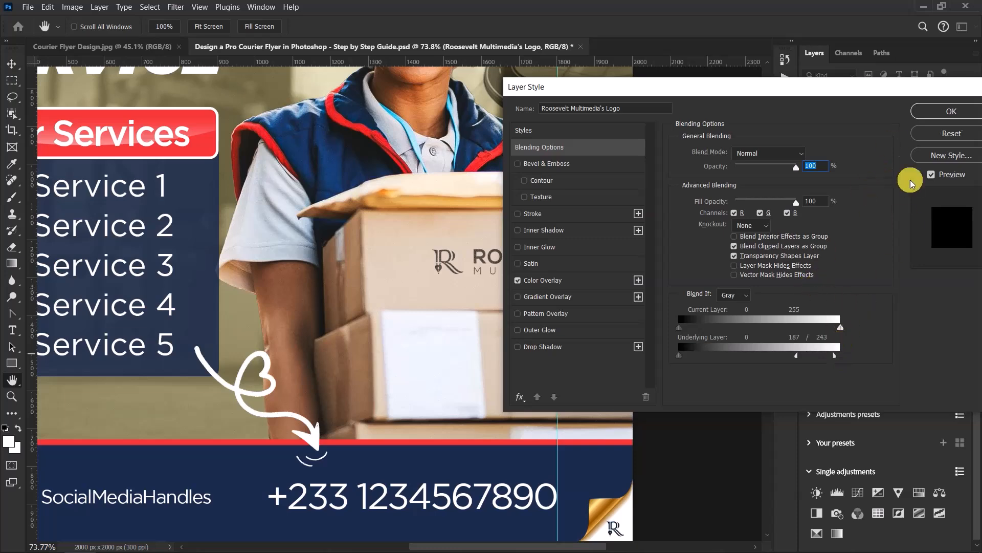
click(951, 111)
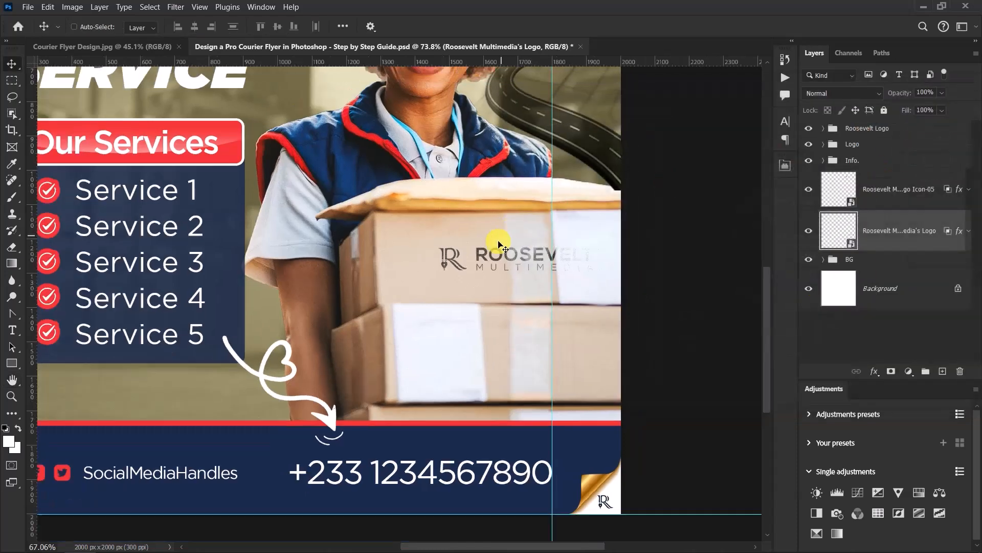
- Refine the box logo's Blend If, setting the Underlying Layer's white slider to about 187 / 233
scroll(499, 243, down, 5)
scroll(524, 247, up, 8)
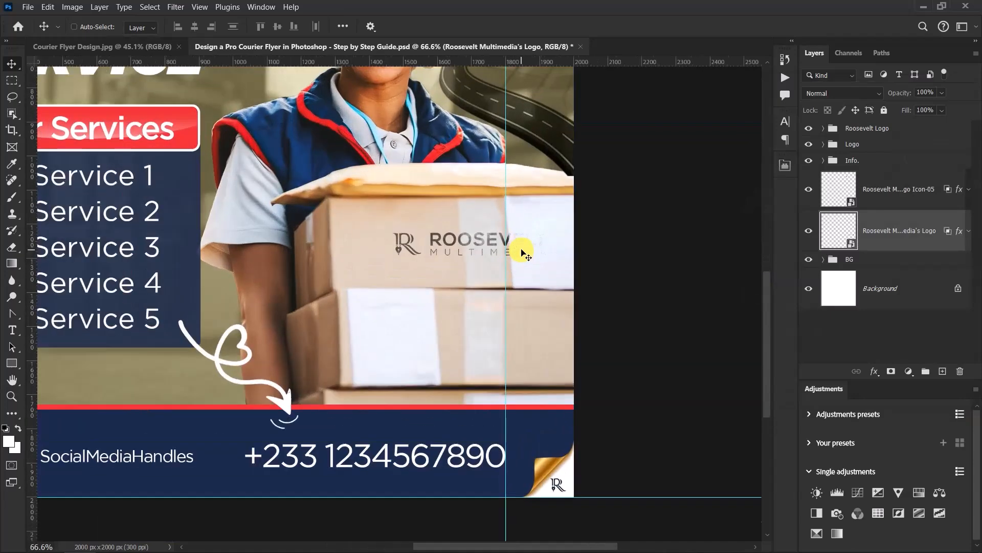
scroll(522, 250, down, 3)
scroll(521, 250, up, 6)
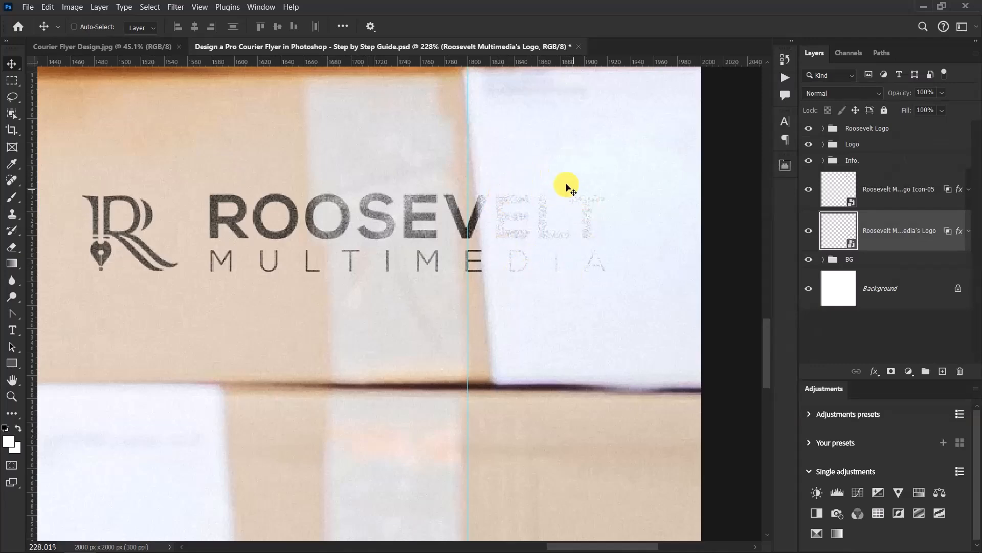
double_click(943, 234)
mouse_move(812, 355)
mouse_down()
mouse_move(777, 356)
mouse_move(813, 358)
mouse_up()
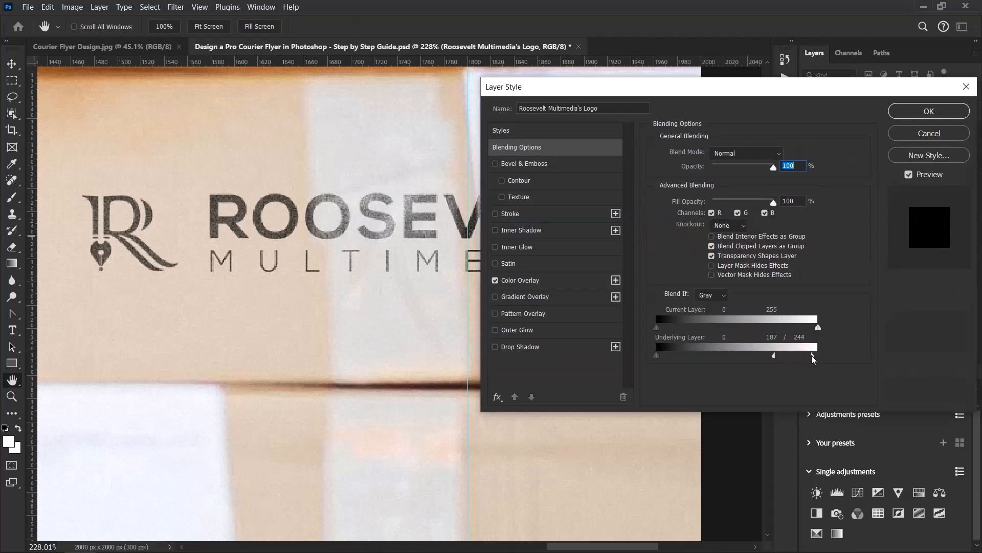
drag(730, 92, 197, 159)
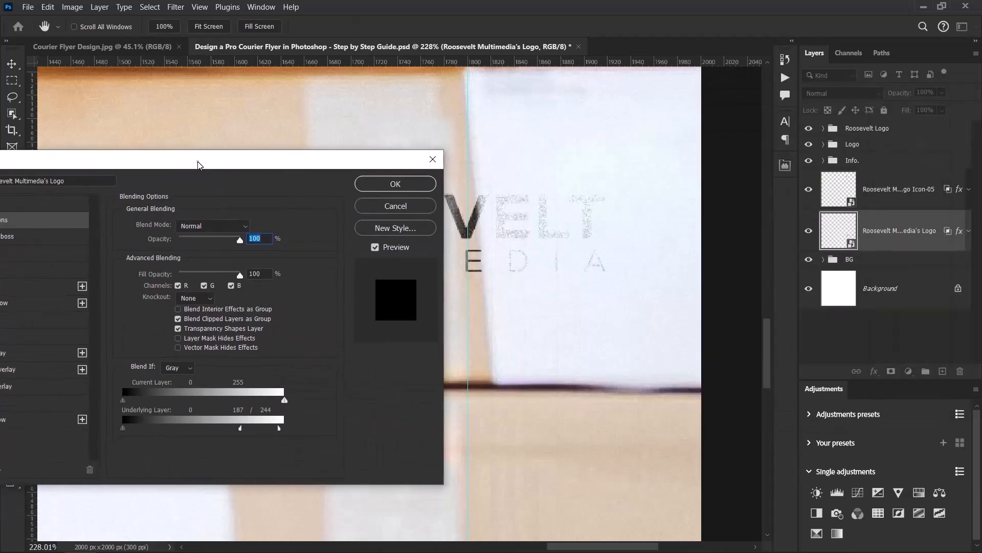
drag(293, 428, 271, 433)
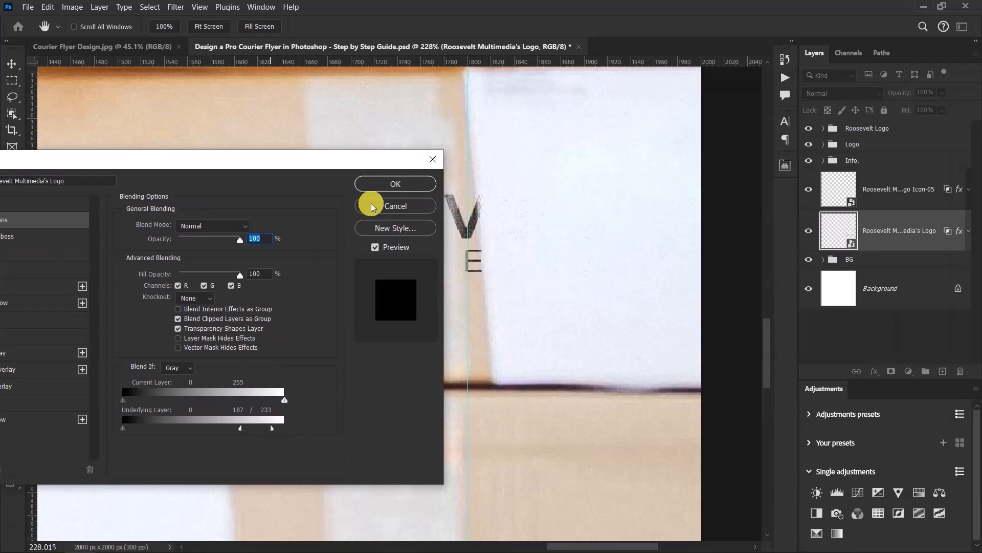
click(395, 184)
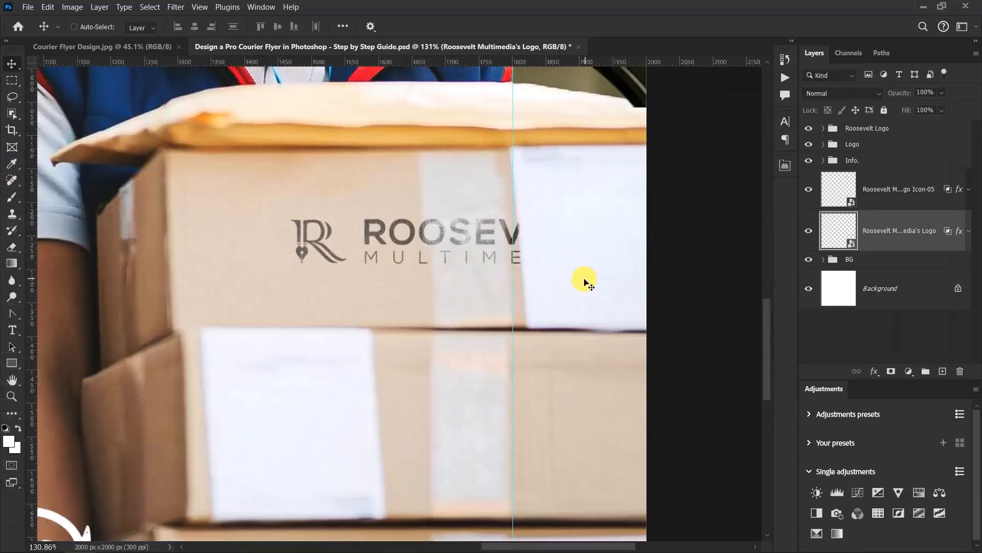
- Duplicate the box logo layer directly below the original and move the copy down onto the second delivery box
scroll(585, 280, down, 8)
scroll(564, 290, up, 7)
scroll(551, 291, down, 2)
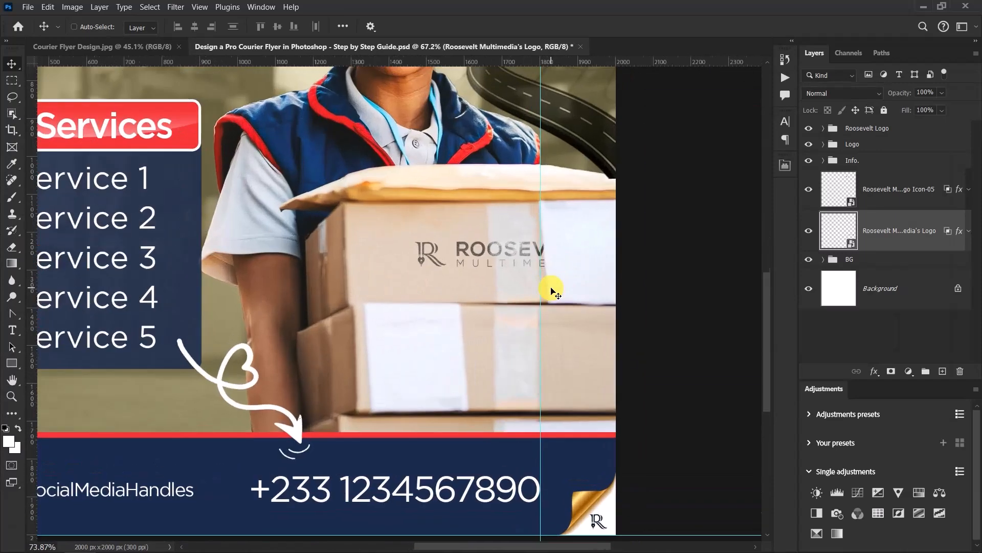
drag(848, 246, 901, 265)
scroll(511, 301, up, 2)
scroll(511, 301, up, 3)
drag(527, 231, 533, 413)
scroll(504, 410, down, 5)
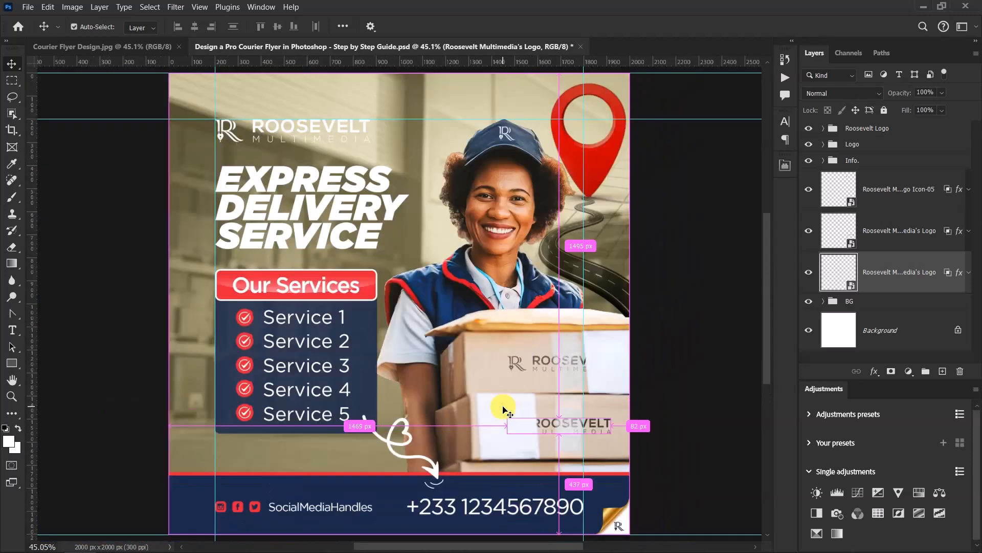